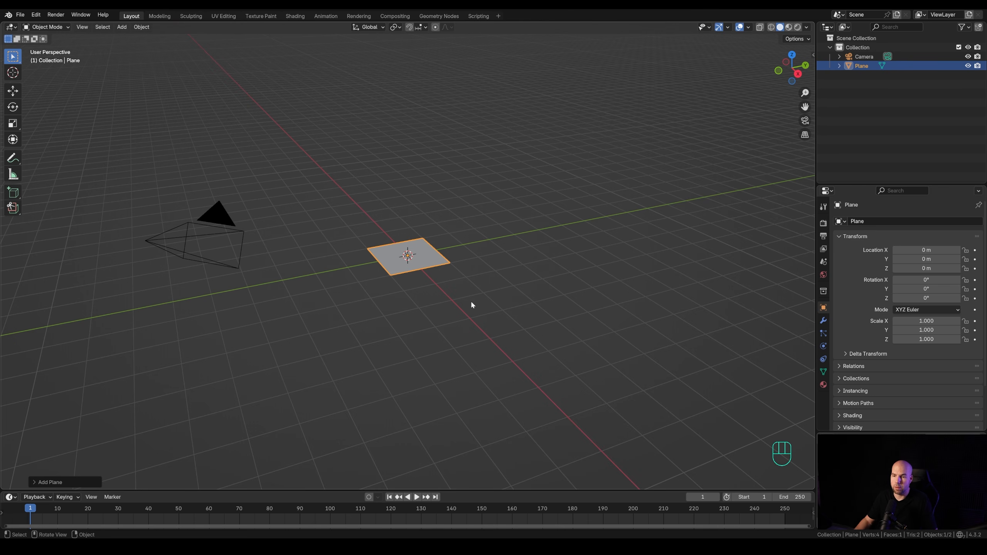
- Rotate the plane 90° around the X axis and view it from the front
middle_drag(471, 304, 552, 255)
key(r)
key(x)
key(KP_9)
key(KP_0)
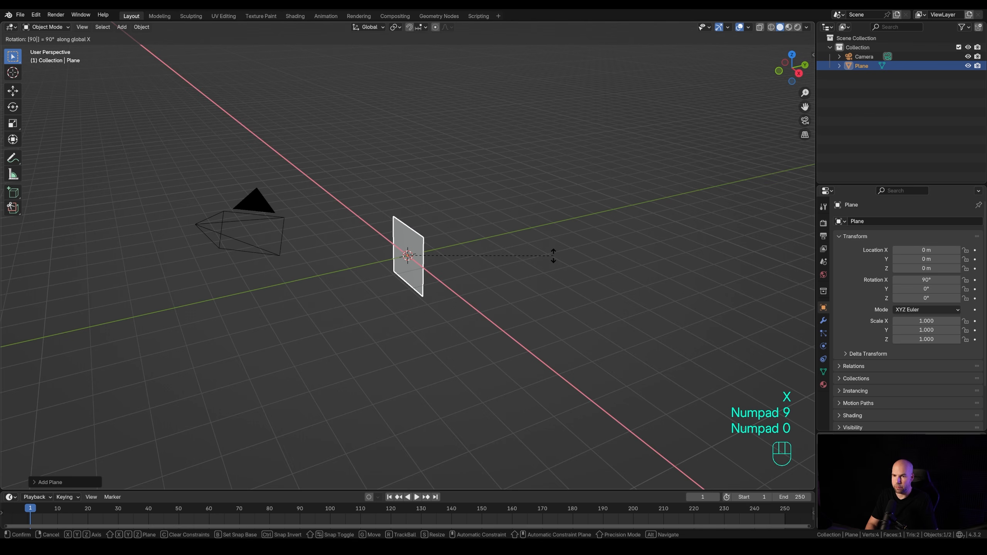
key(KP_Enter)
key(KP_1)
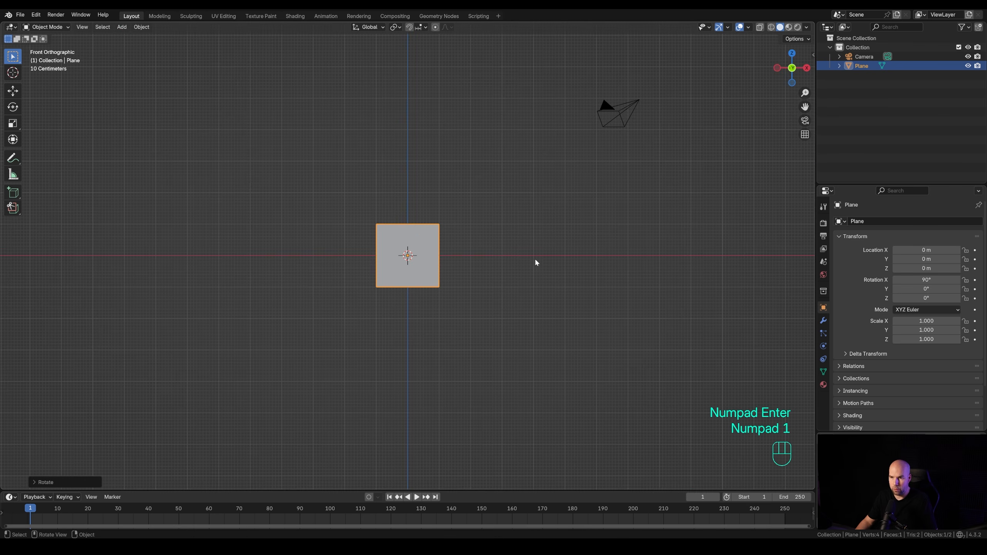
scroll(434, 350, up, 3)
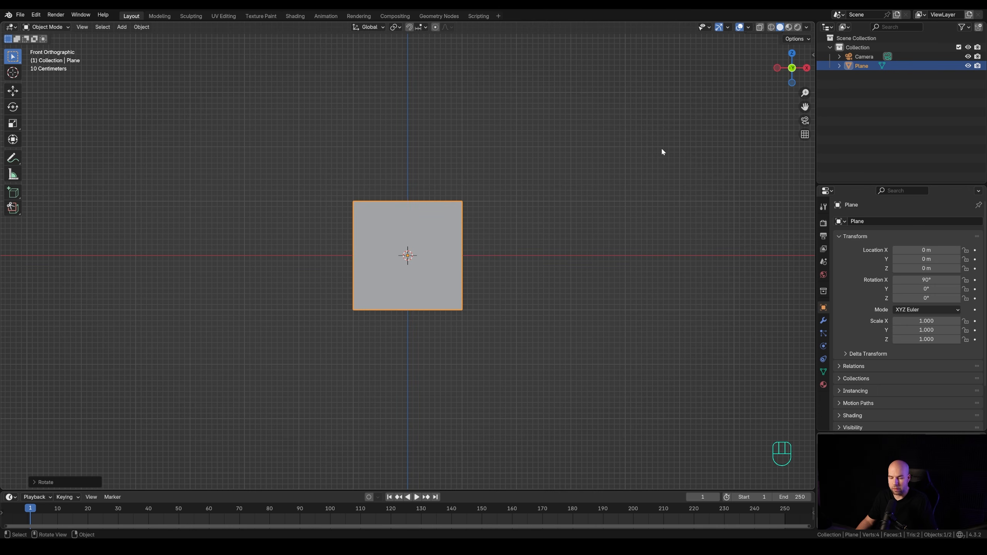
- Set the plane's dimensions to 3 m in X and 5 m in Y
key(n)
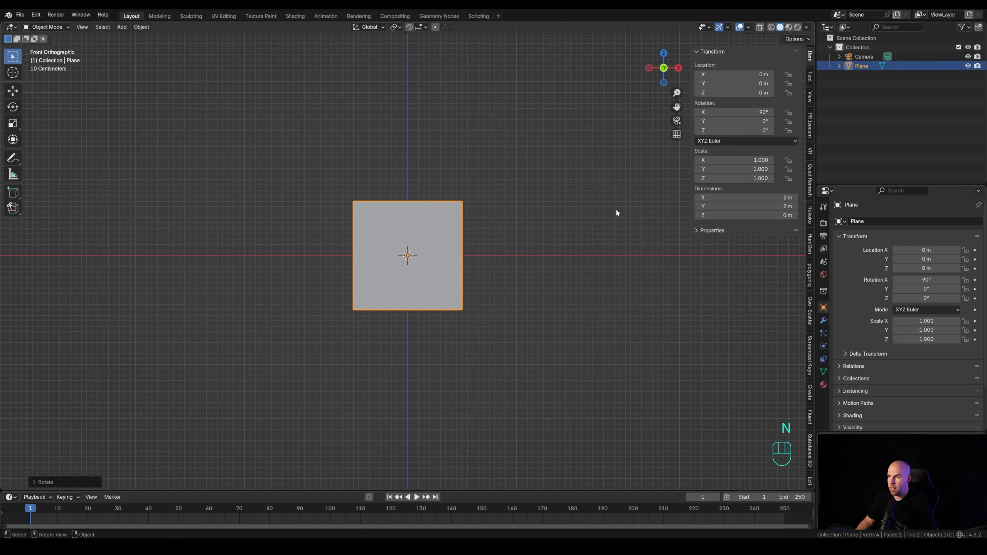
click(775, 198)
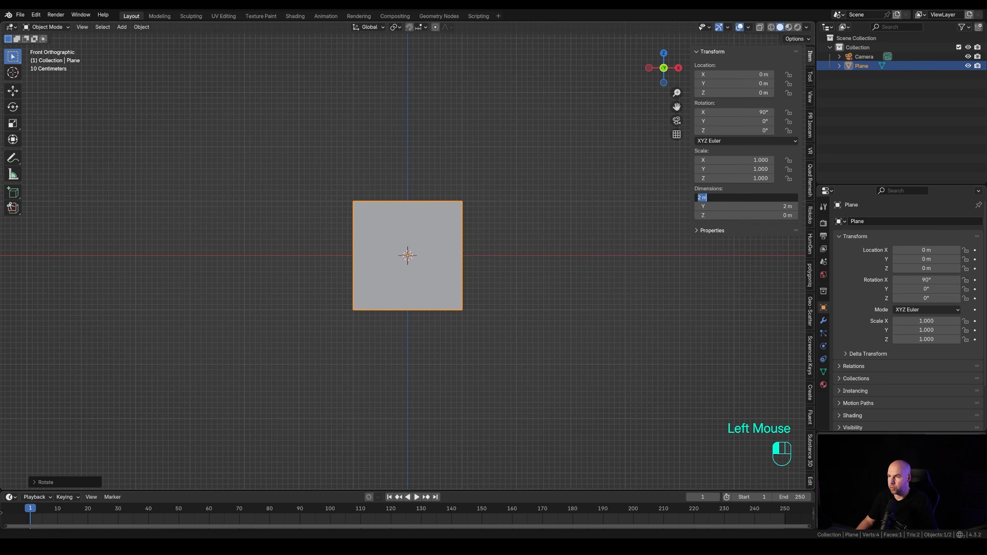
text(3)
key(Tab)
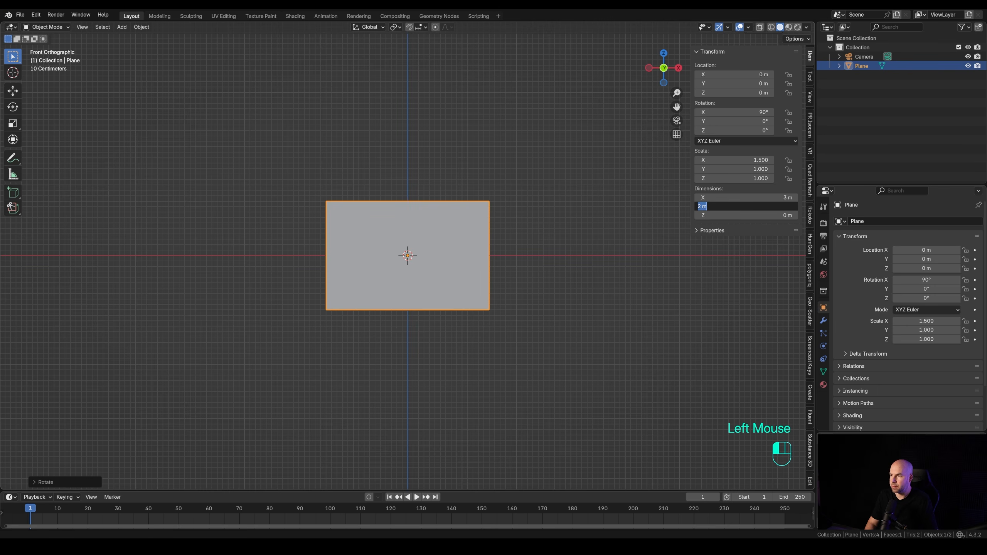
text(5)
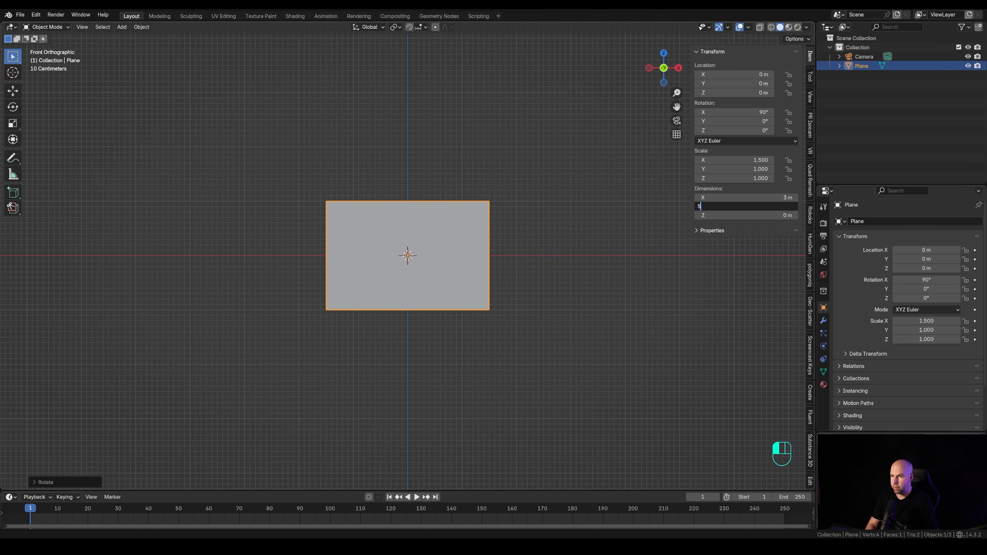
key(Return)
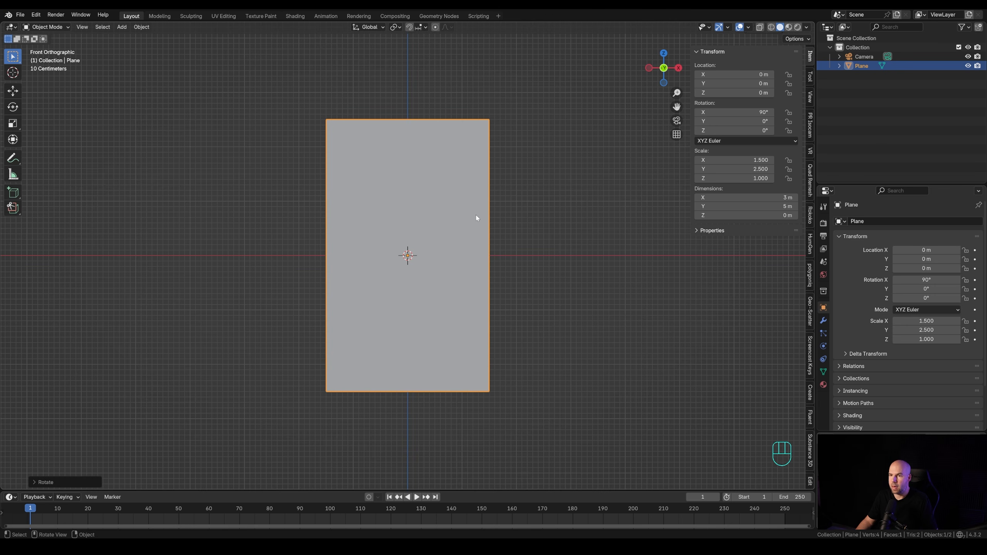
- Apply the scale of the resized plane
key(ctrl+a)
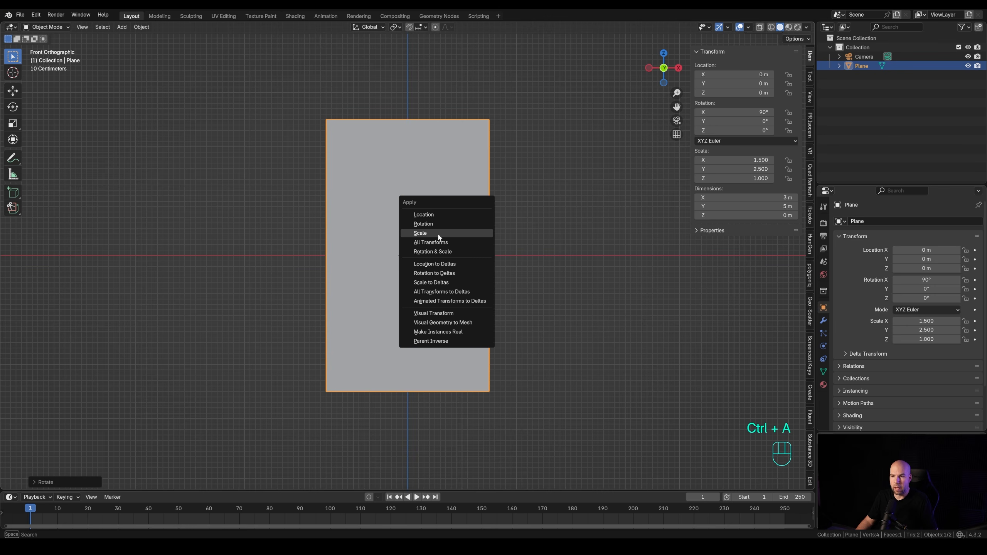
click(438, 233)
key(Tab)
key(Tab)
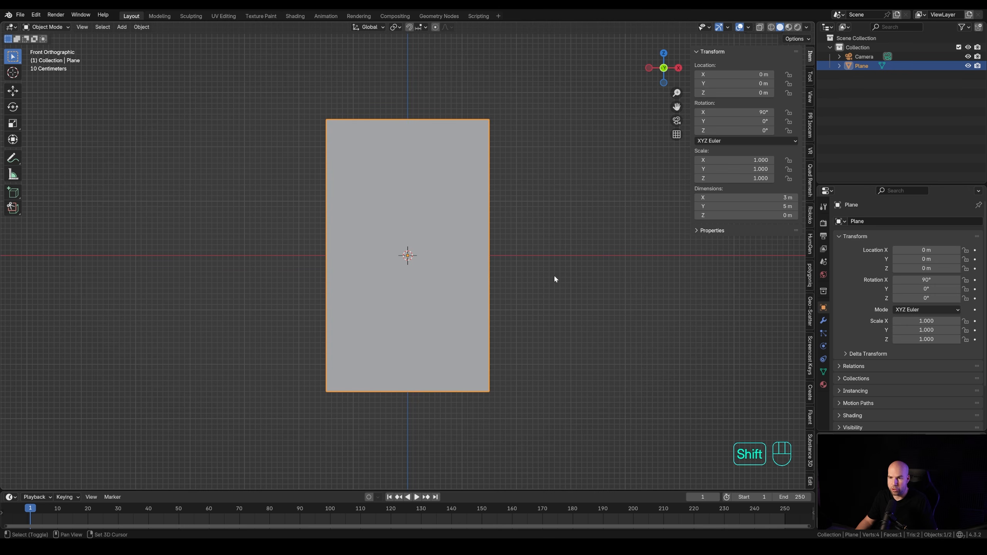
- Duplicate the plane in place and divide the copy with four evenly spaced horizontal loop cuts
key(shift+d)
right_click(459, 253)
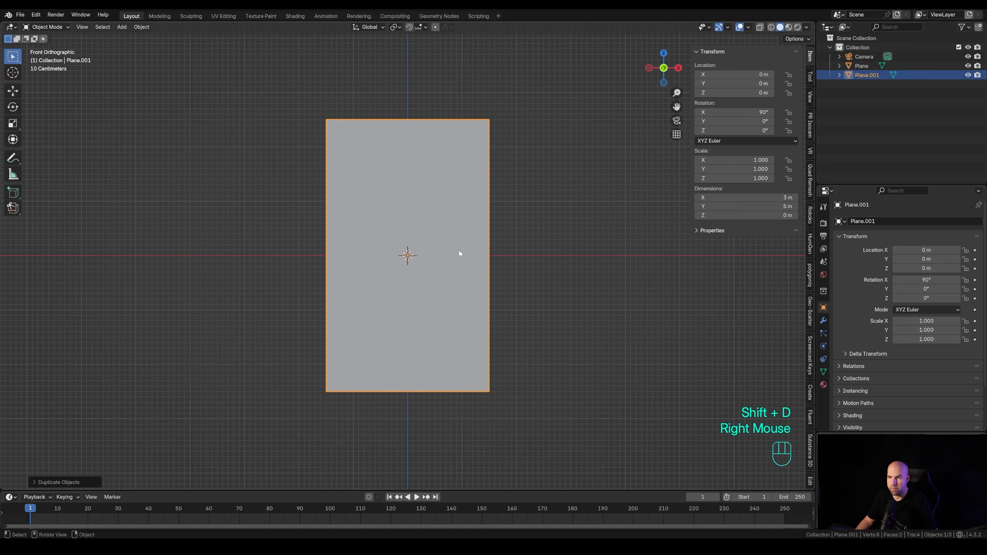
key(Tab)
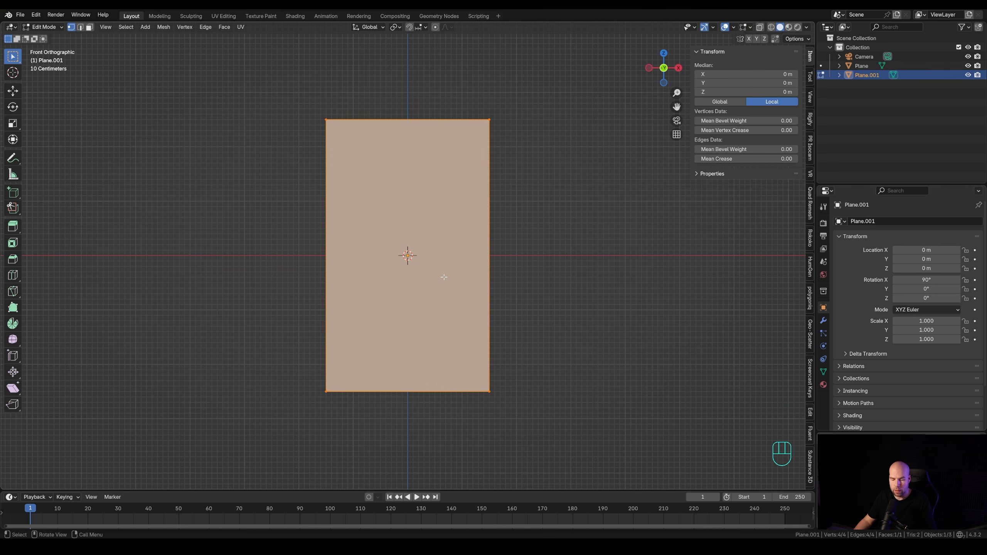
key(ctrl+r)
scroll(472, 256, up, 1)
scroll(472, 256, up, 2)
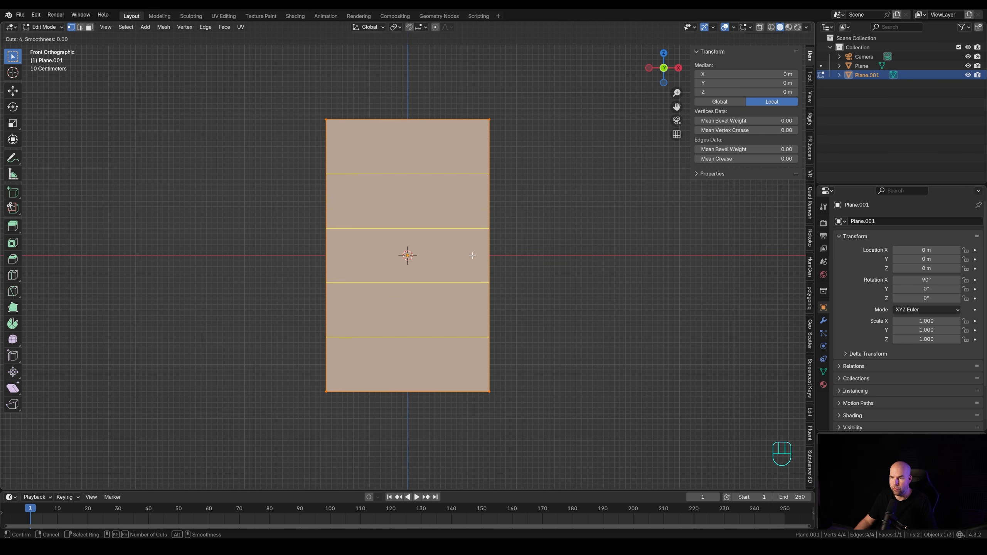
click(472, 256)
right_click(470, 213)
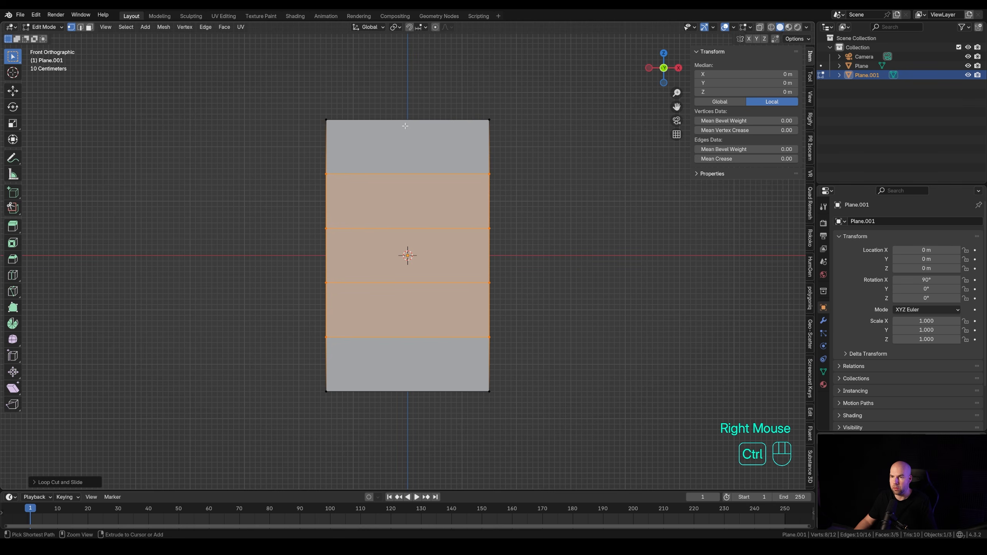
- Add two evenly spaced vertical loop cuts to the duplicated plane without sliding them
key(ctrl+r)
scroll(399, 112, up, 1)
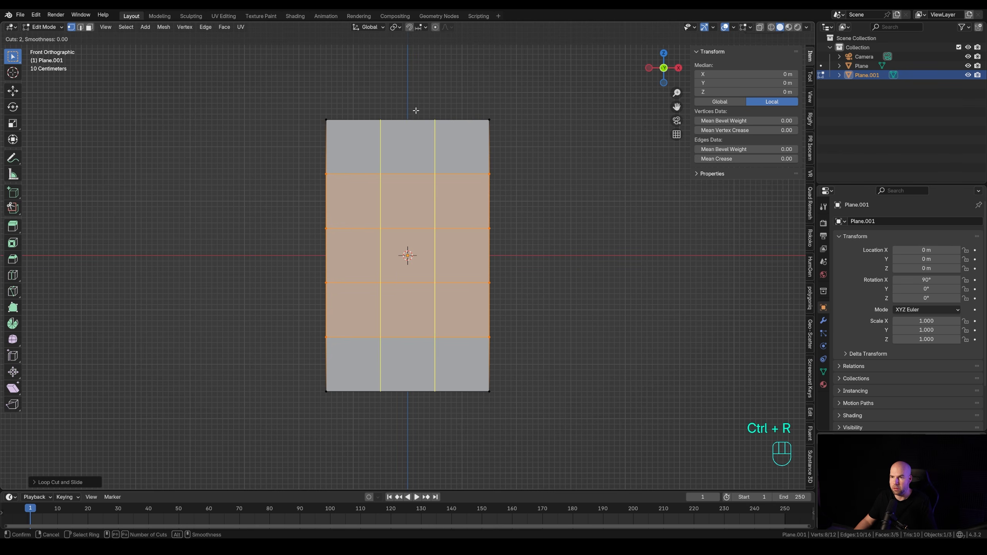
click(415, 111)
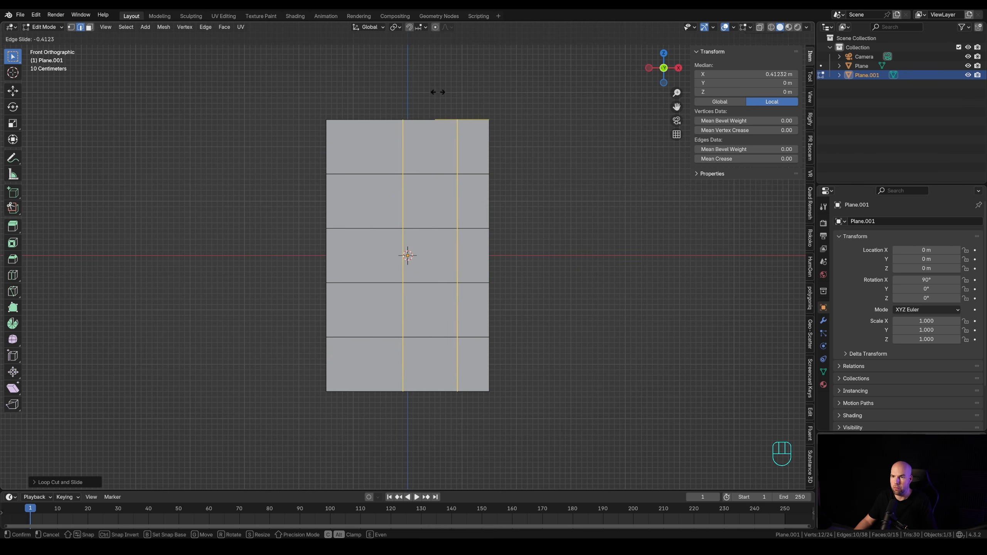
right_click(426, 117)
- Separate the top row of three faces from the divided plane into its own object
drag(297, 165, 584, 403)
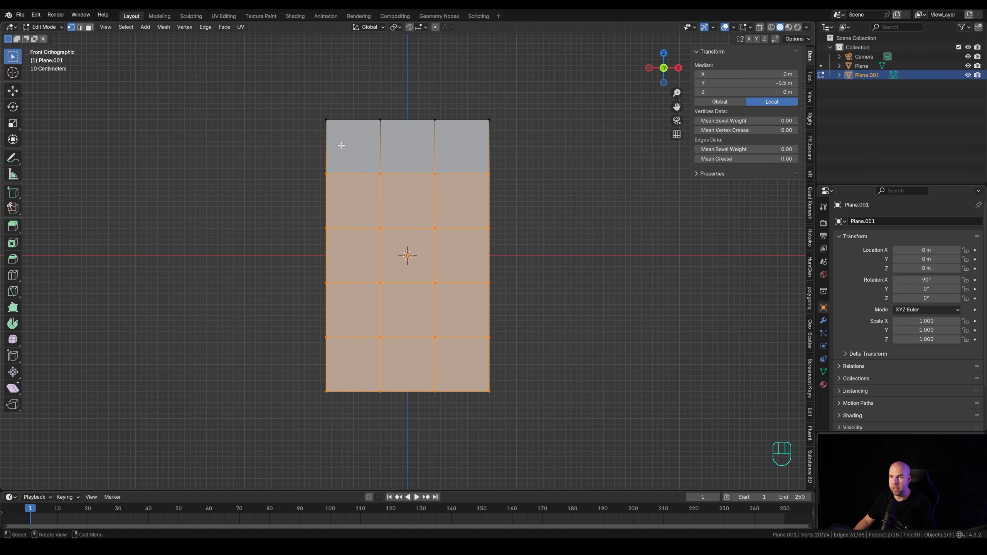
drag(284, 94, 562, 193)
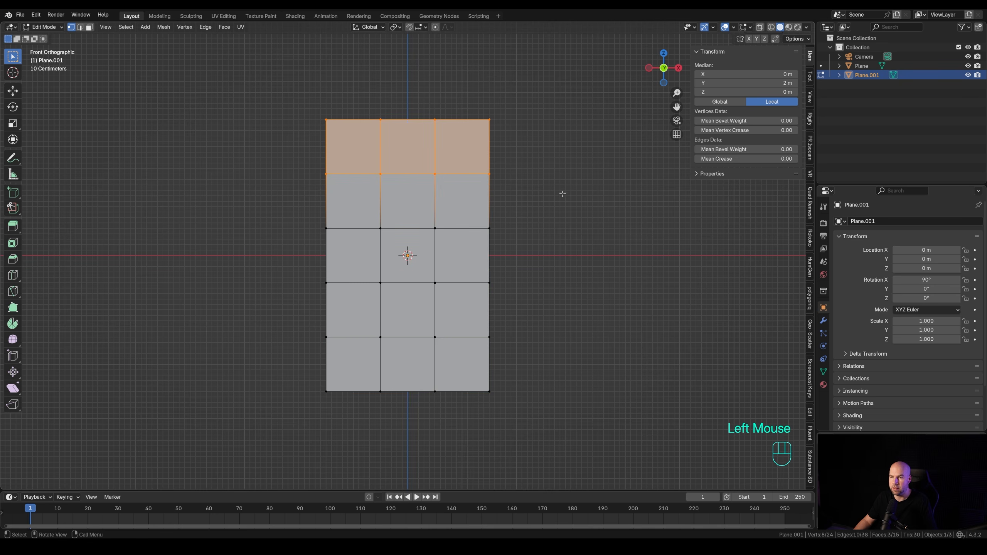
key(p)
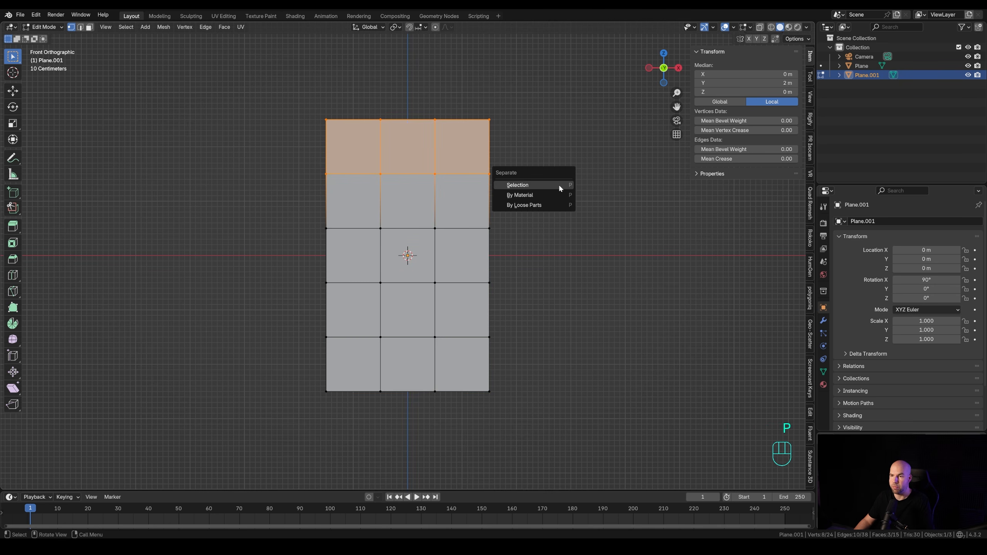
click(538, 185)
- Delete the vertices of the right column and lower rows, keeping only the grid's upper-left square face
drag(414, 144, 568, 446)
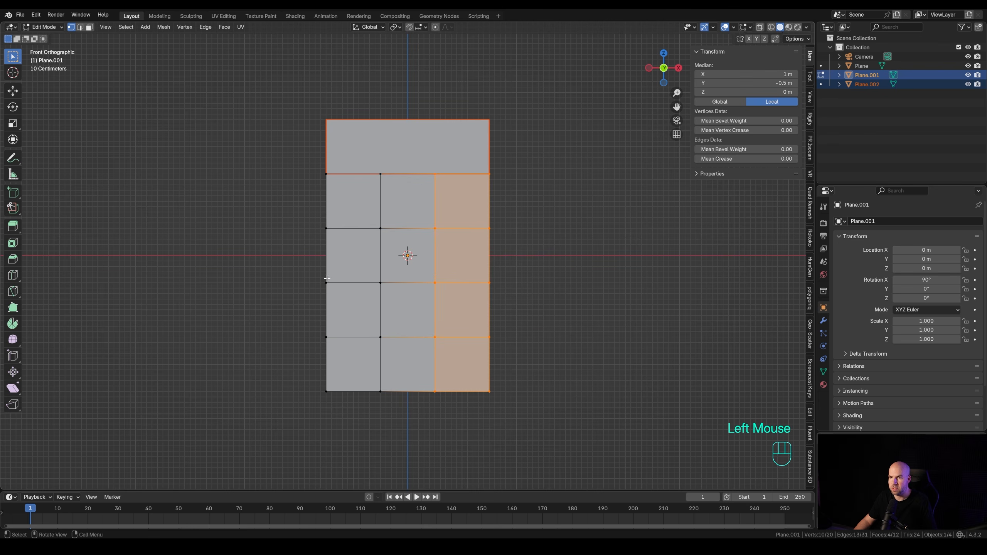
shift+drag(263, 258, 451, 440)
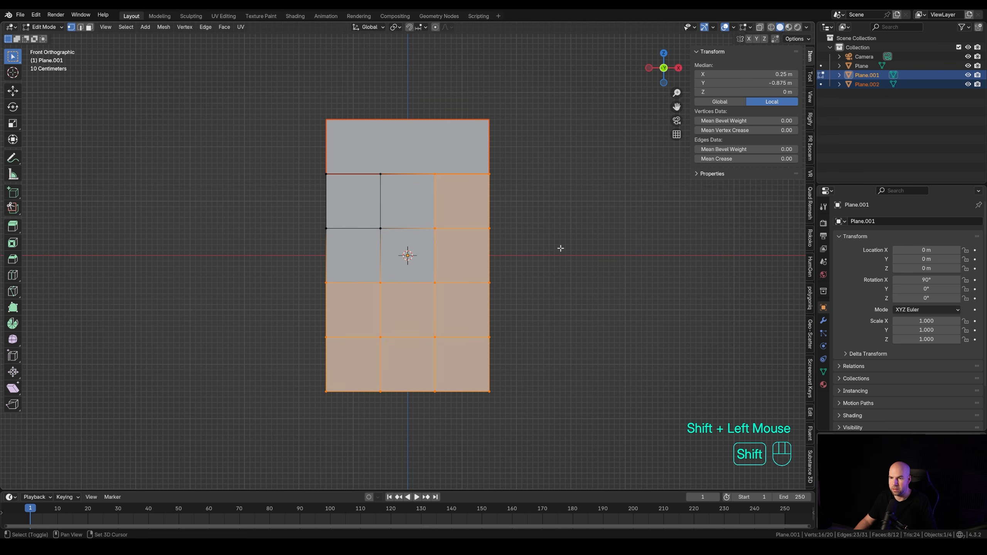
key(x)
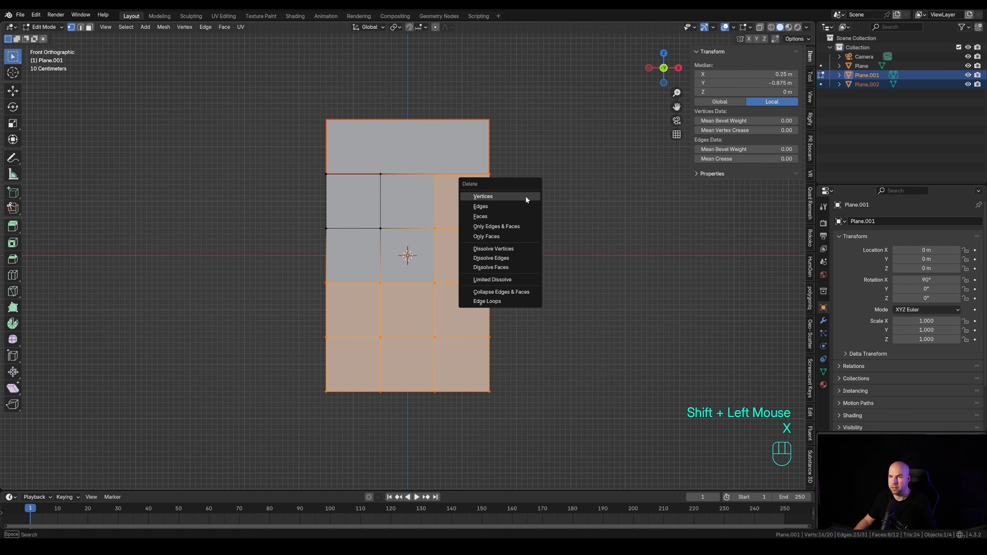
click(525, 195)
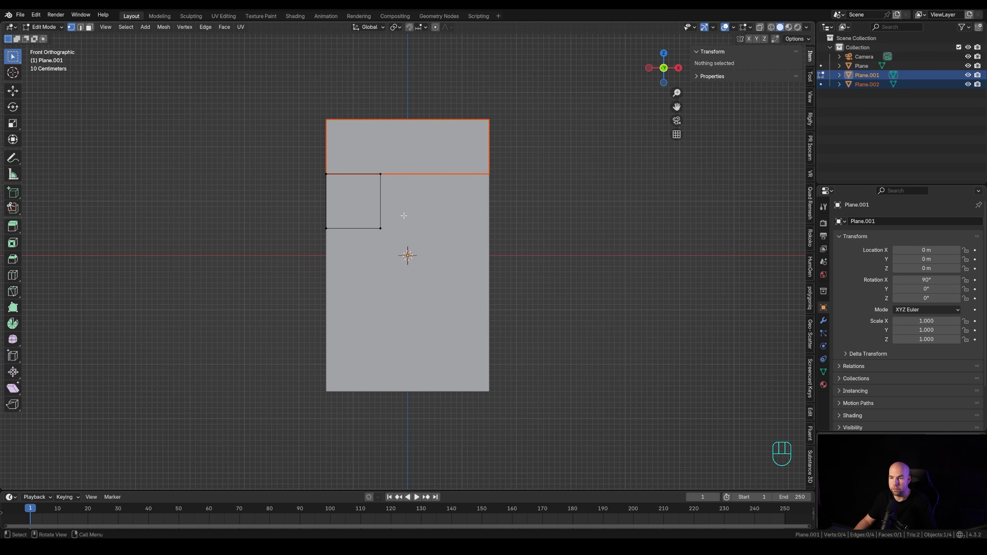
- Set the origins of the small square and the separated top strip to their geometry in Object Mode
key(Tab)
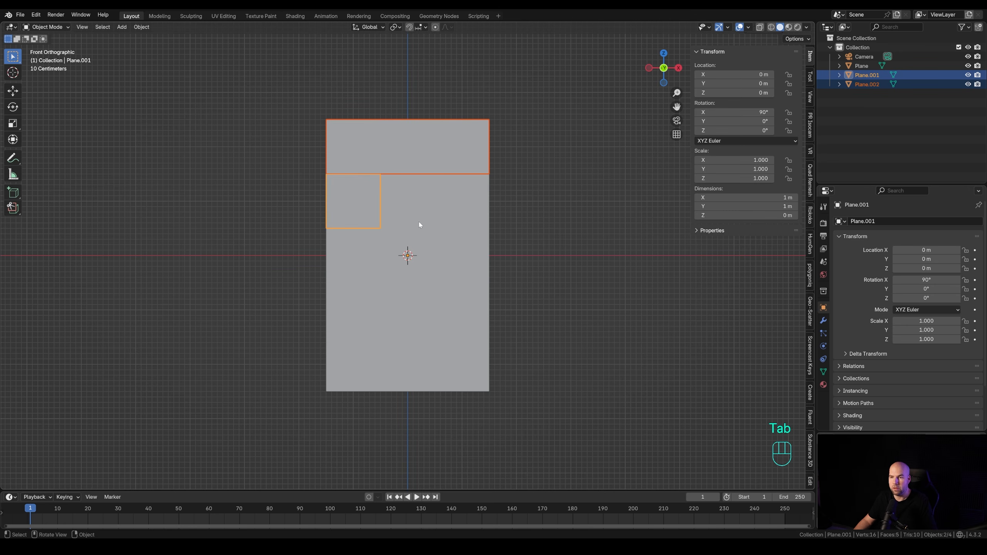
right_click(382, 222)
mouse_move(410, 265)
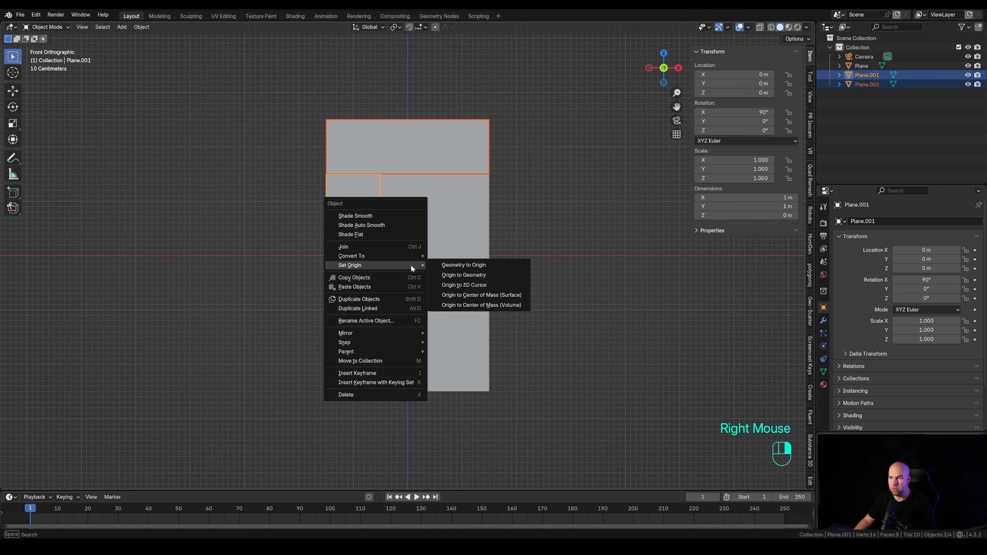
click(464, 275)
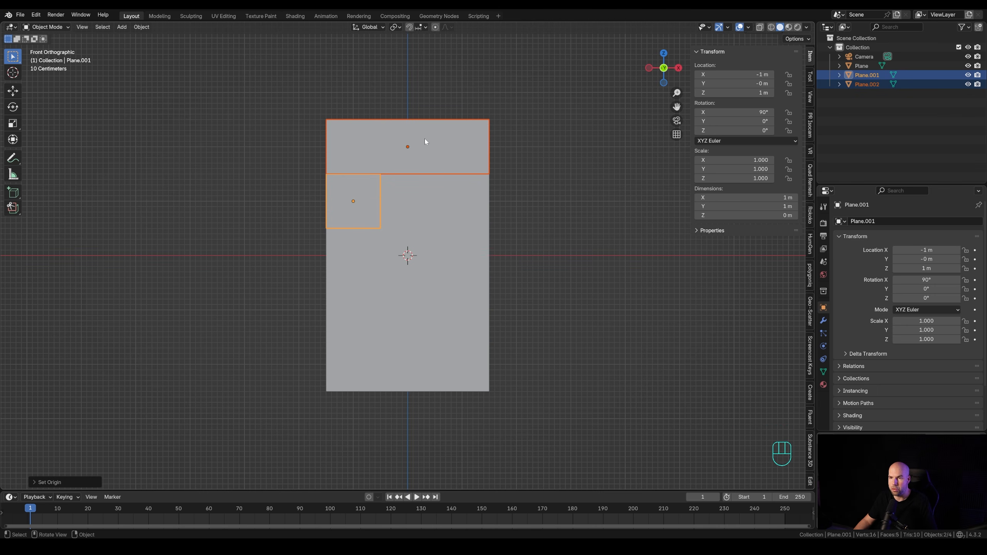
- Inset the face of the small square by about 0.077 m
click(375, 204)
middle_drag(358, 207, 407, 224)
key(Tab)
shift+middle_drag(427, 191, 482, 239)
scroll(454, 242, up, 2)
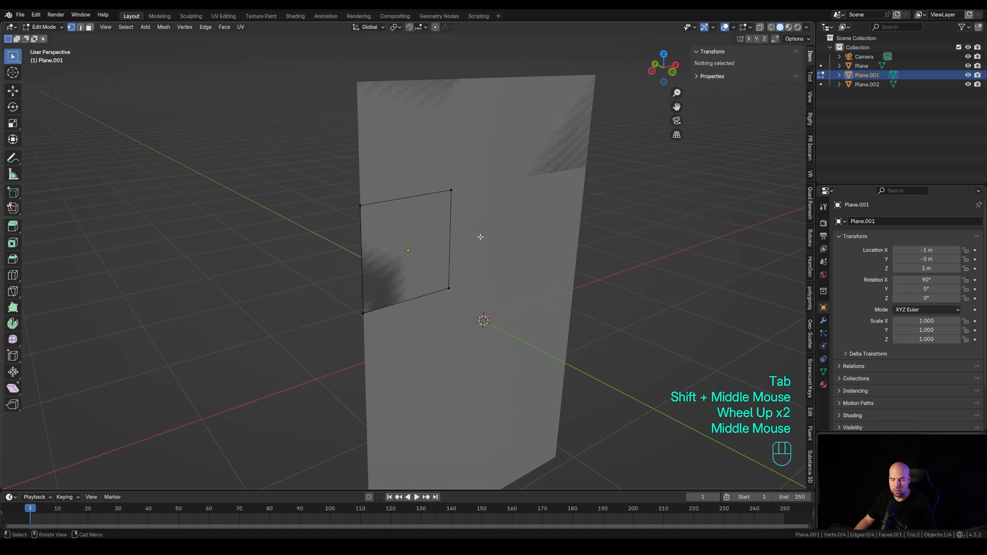
key(a)
key(a)
key(a)
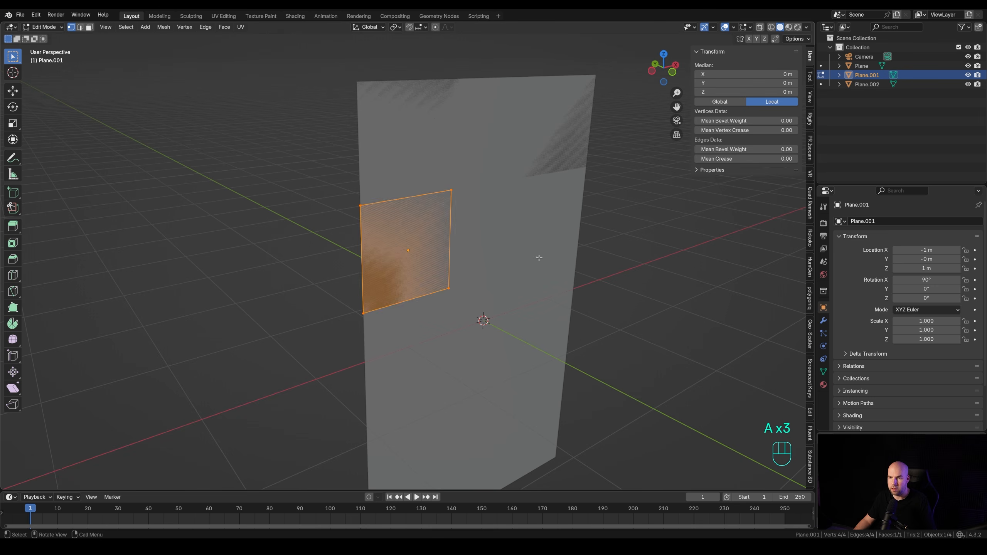
key(i)
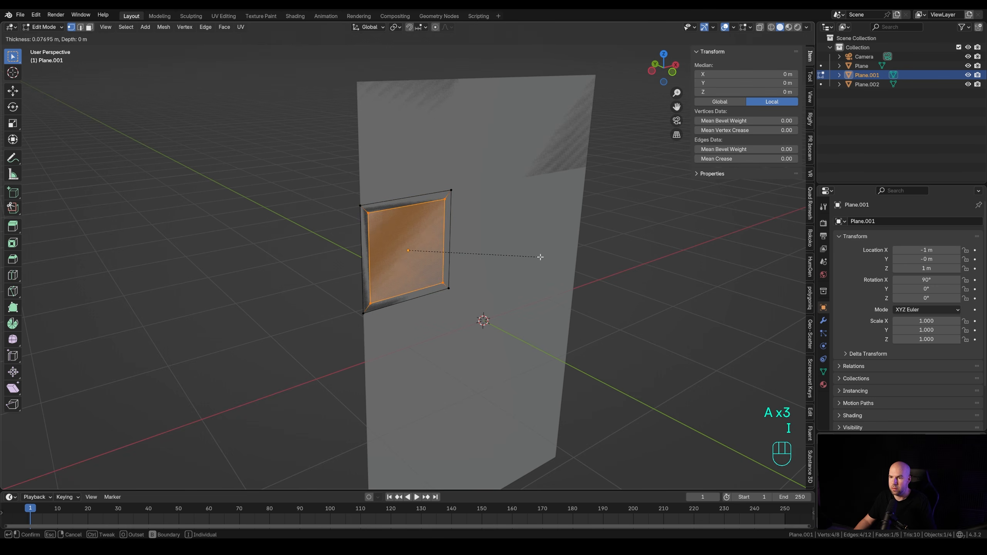
click(540, 256)
- Extrude the square's outer edge loop forward along Y twice, by about 0.14 m and then about 0.18 m
alt+click(417, 195)
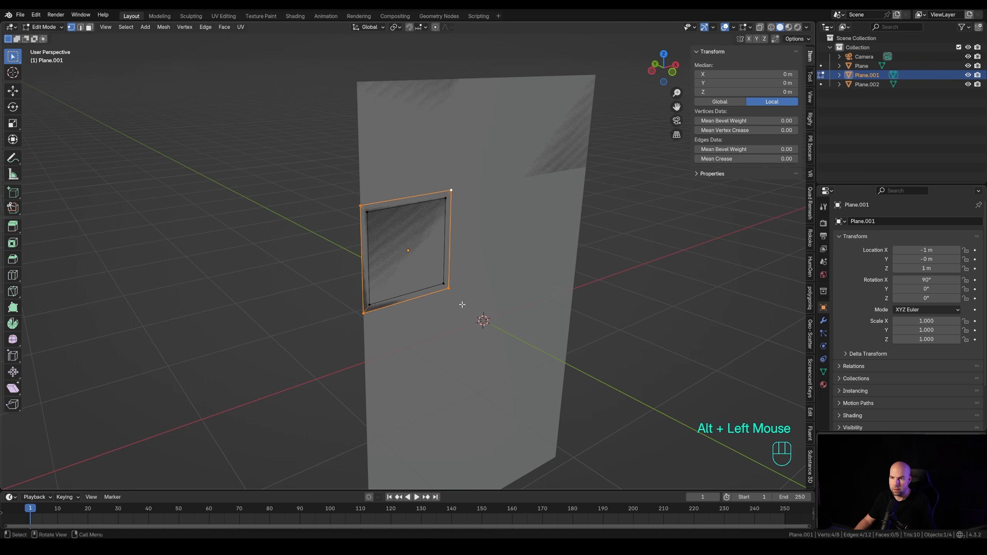
key(e)
key(y)
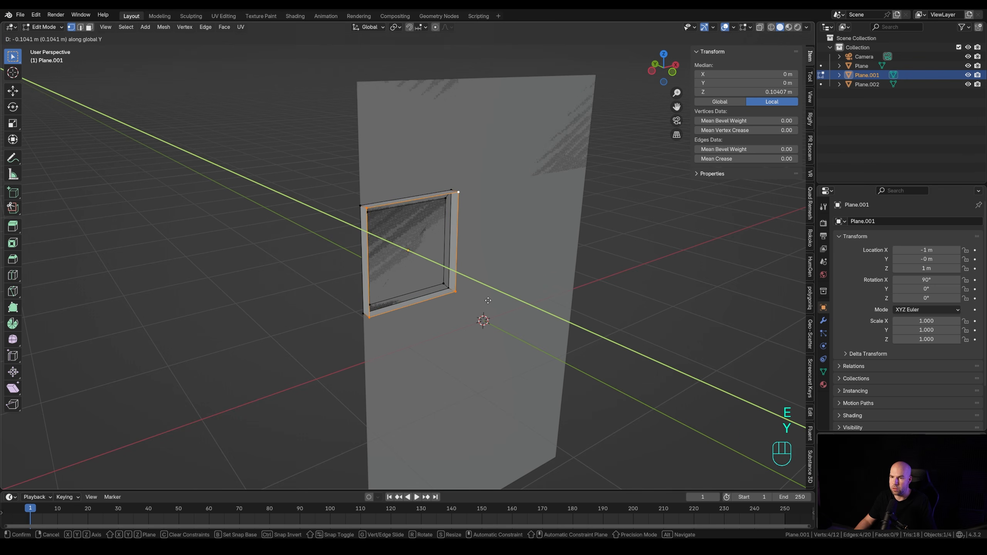
click(489, 301)
key(e)
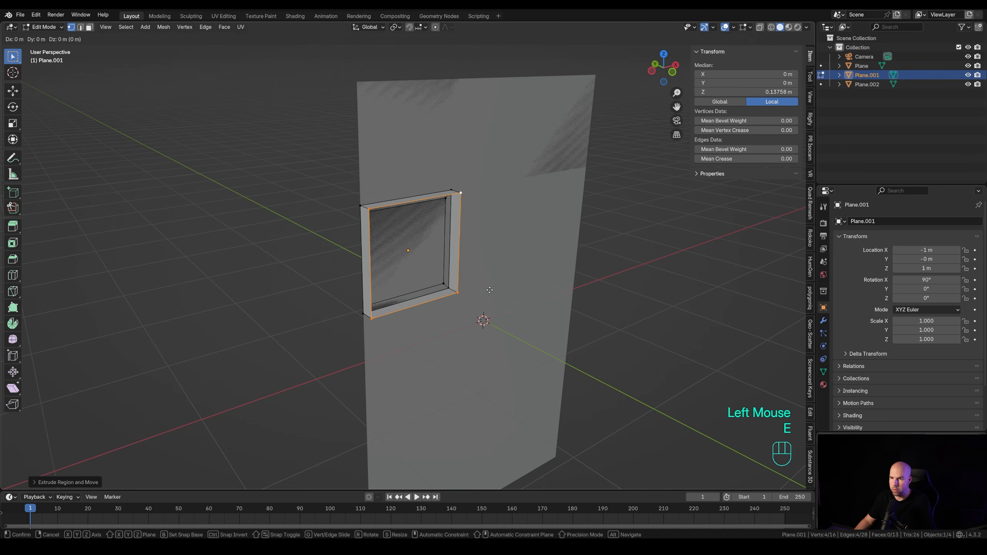
key(y)
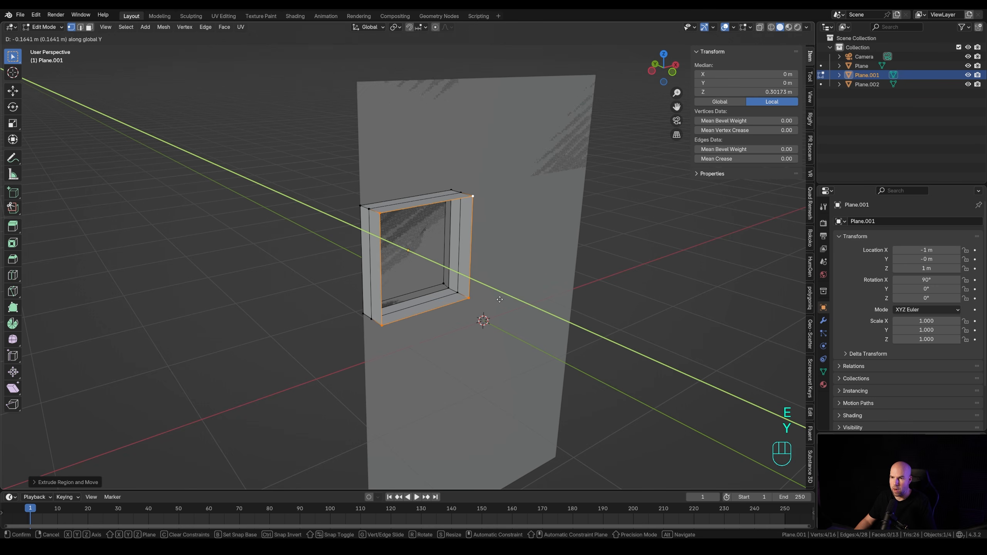
click(500, 300)
- Scale the front edge loop of the block down to about 0.8 and fill it with a face
key(s)
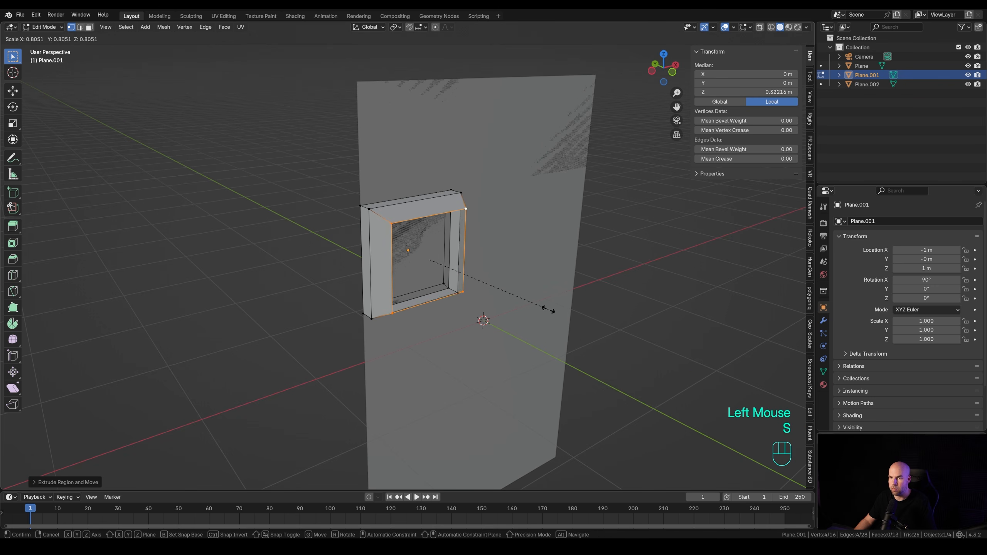
click(551, 310)
key(f)
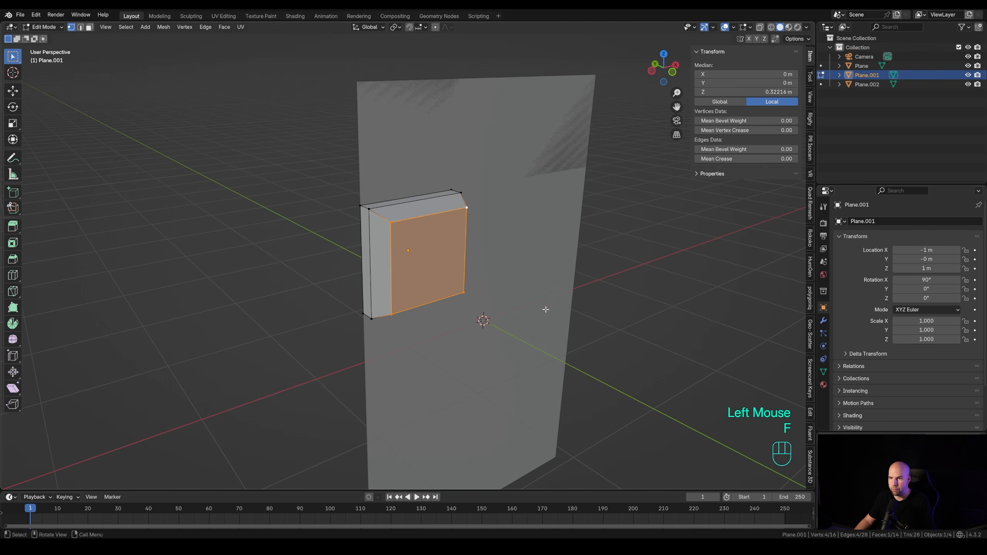
- Add a centred vertical edge loop around the block and bevel it by about 0.292 m into two loops
key(ctrl+r)
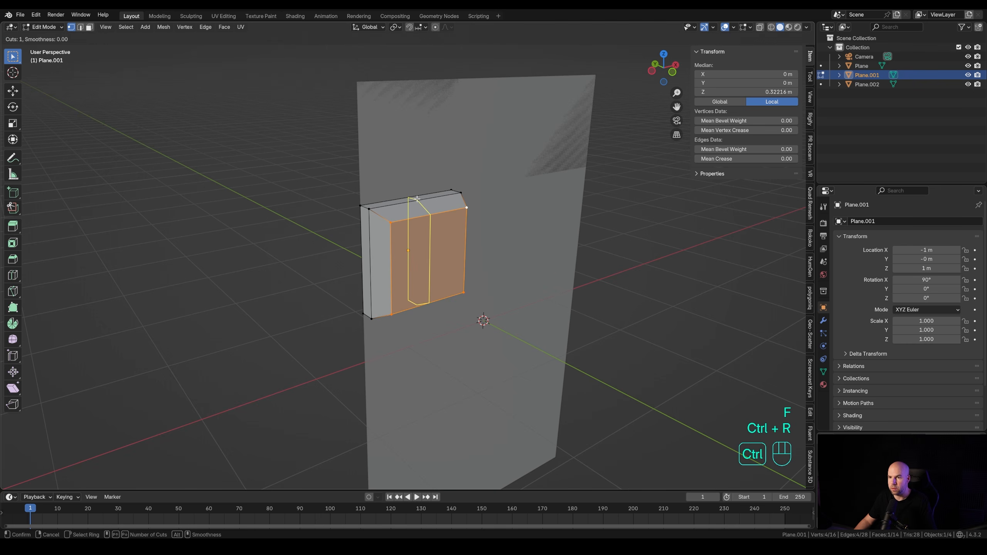
click(418, 200)
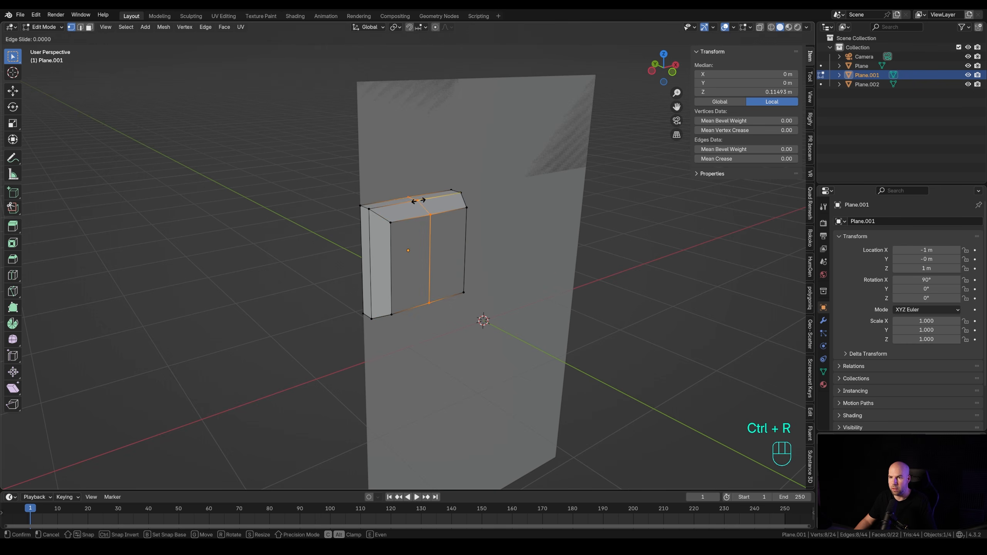
right_click(457, 303)
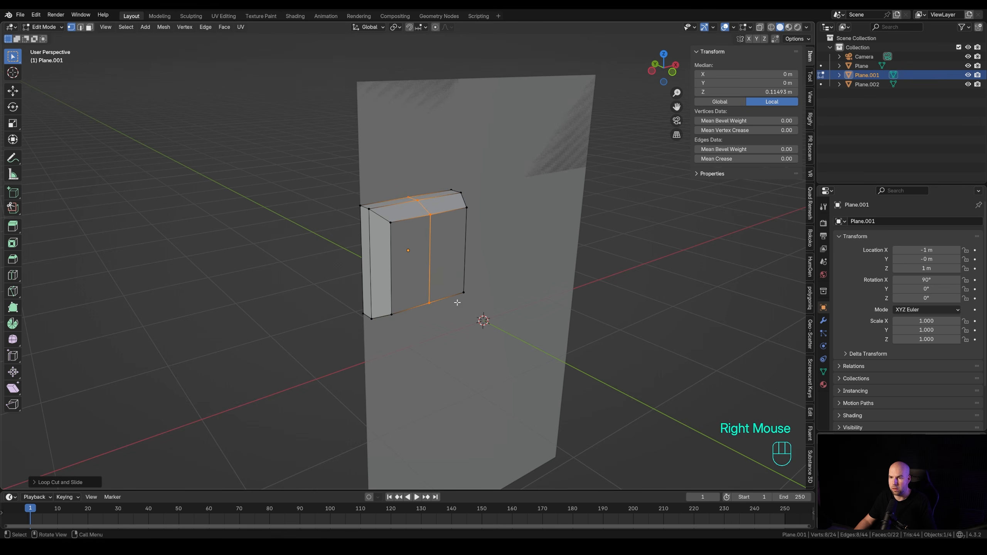
key(ctrl+b)
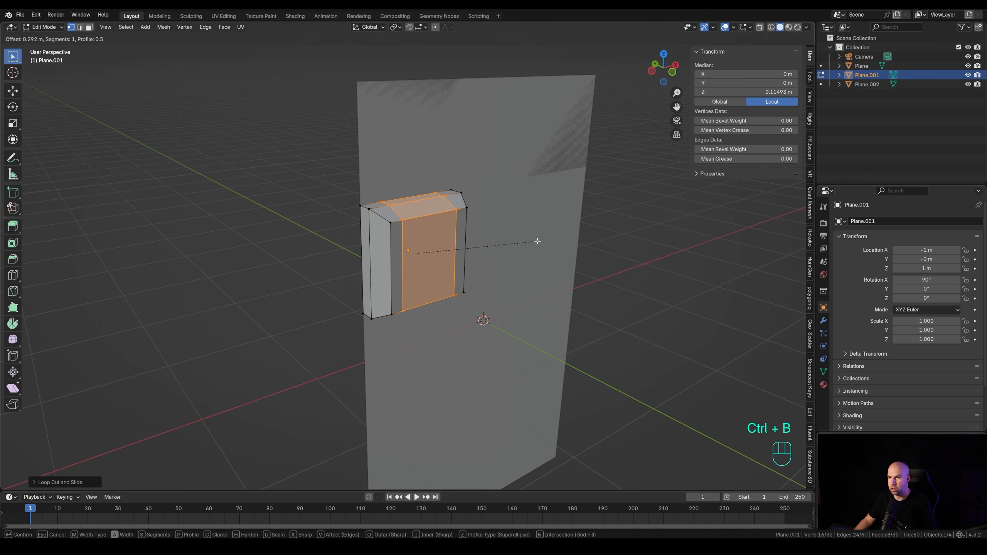
click(537, 241)
- Add a centred horizontal edge loop around the block and bevel it by about 0.295 m
middle_drag(487, 267, 464, 260)
key(ctrl+r)
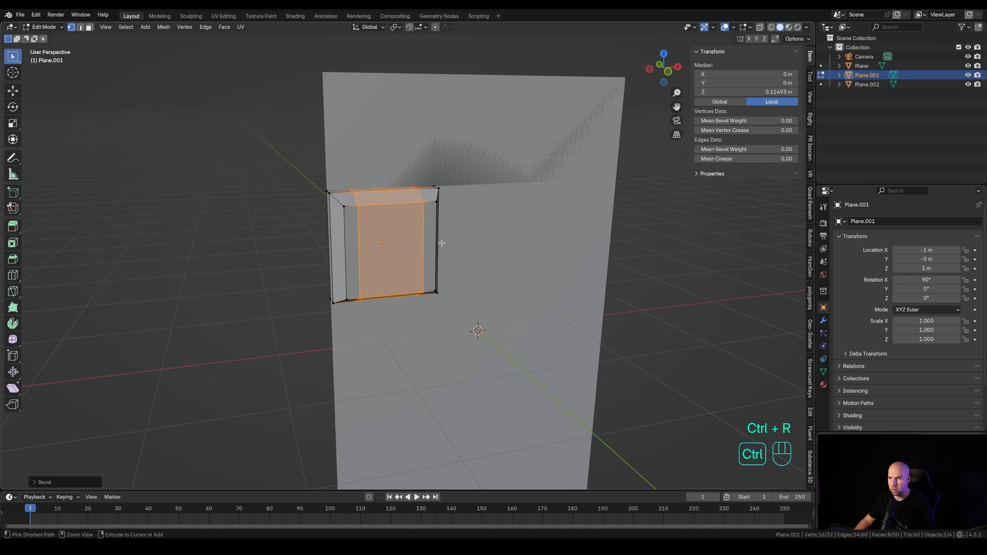
key(ctrl+r)
click(442, 243)
right_click(460, 237)
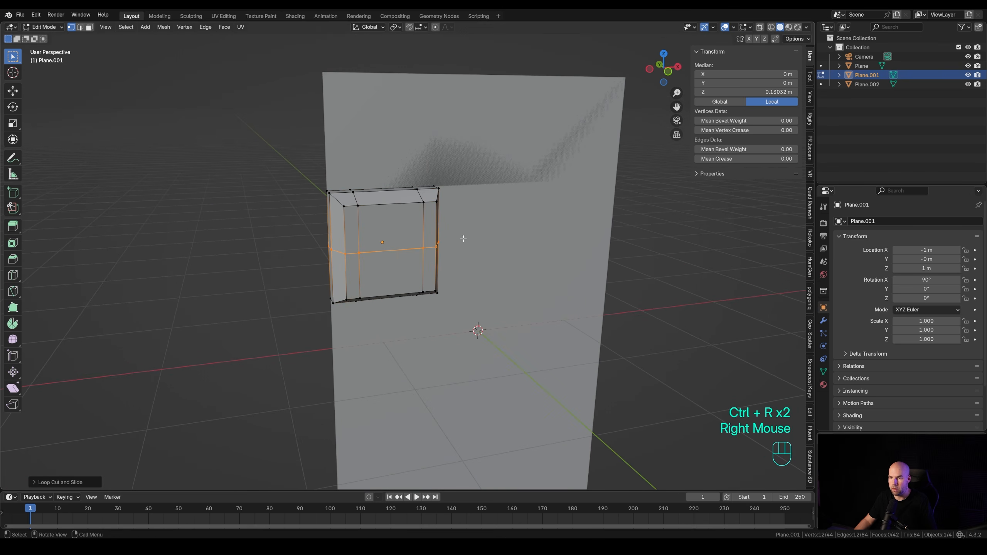
key(ctrl+b)
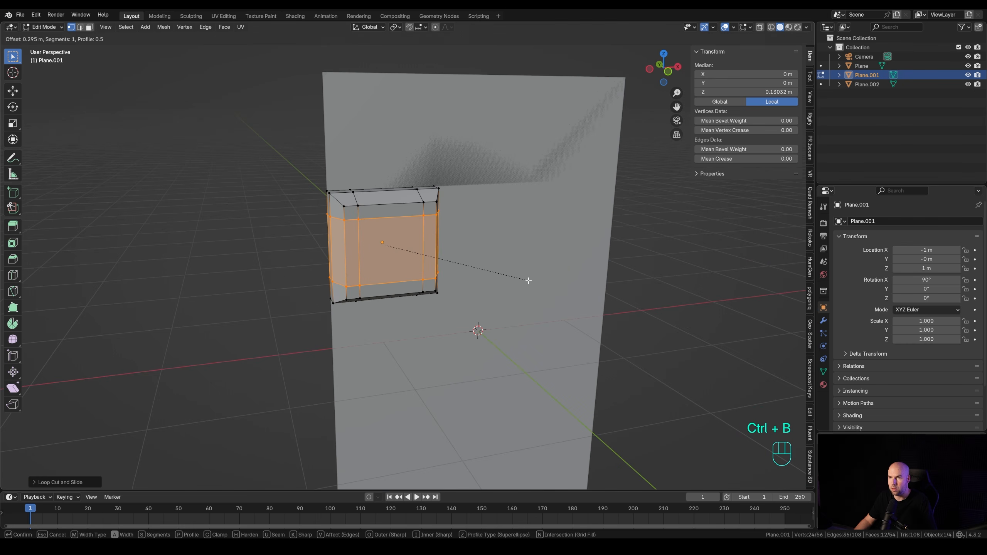
click(528, 280)
- Select the central front face of the block in face mode and move it inward along Y by about 0.026 m
middle_drag(528, 281, 450, 262)
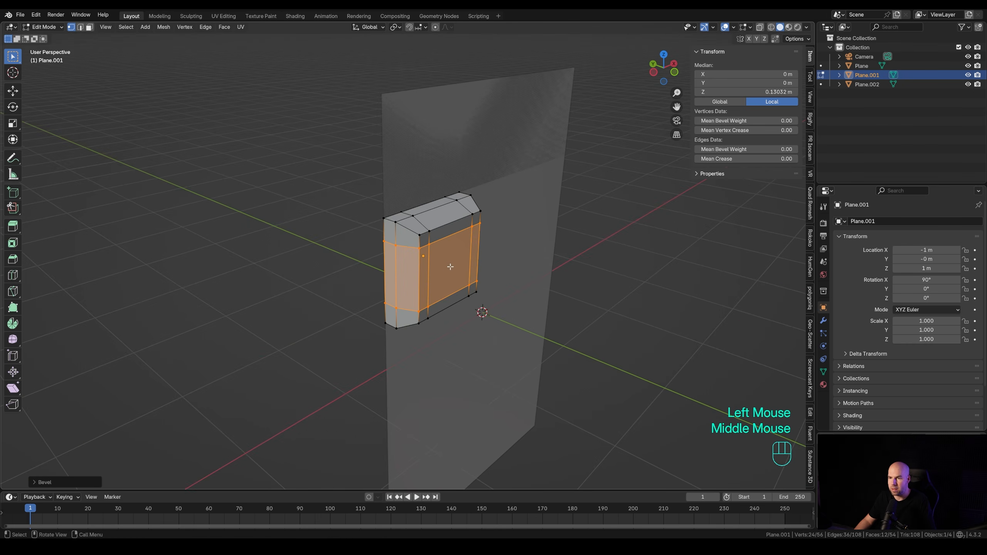
key(3)
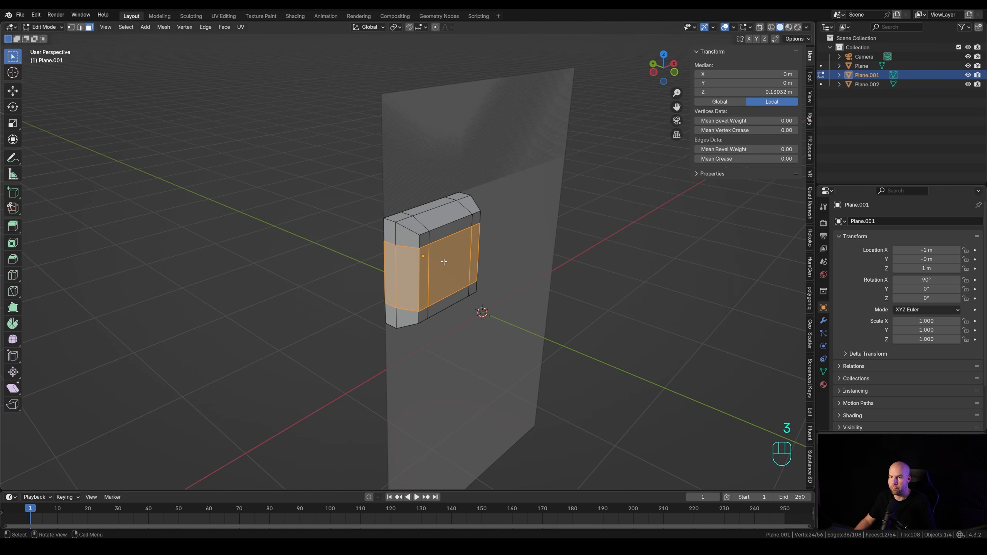
click(455, 265)
key(g)
key(y)
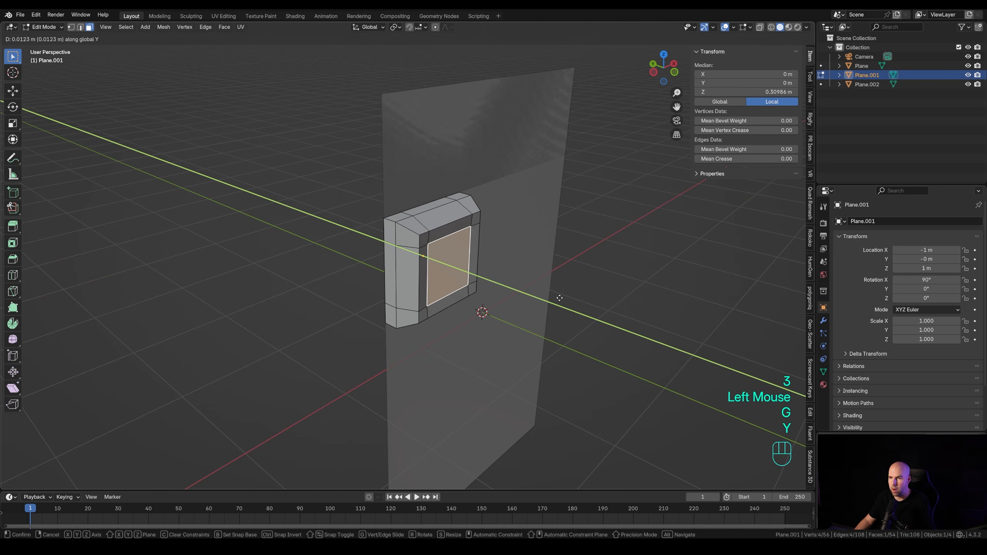
click(558, 297)
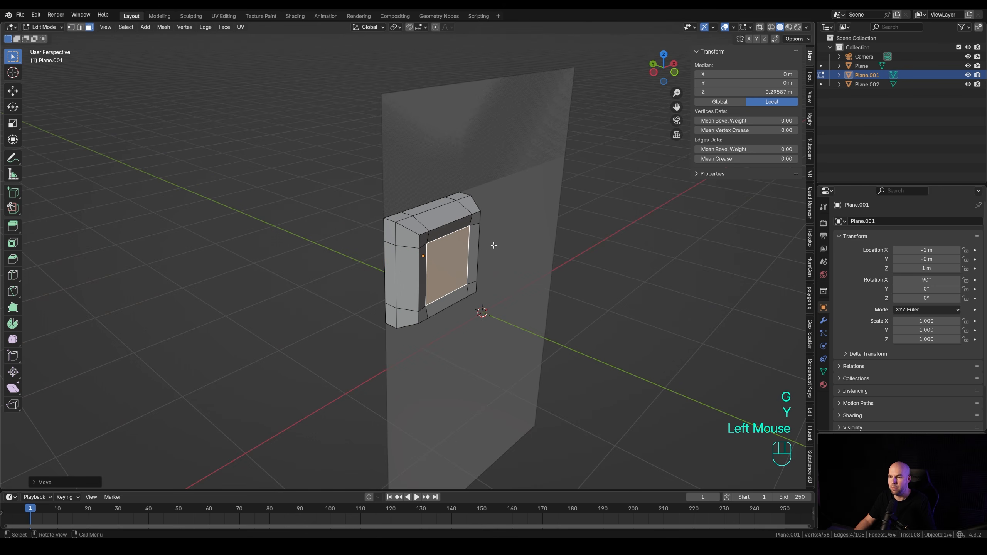
- Return to Object Mode and add a level 2 Subdivision modifier to the block
key(Tab)
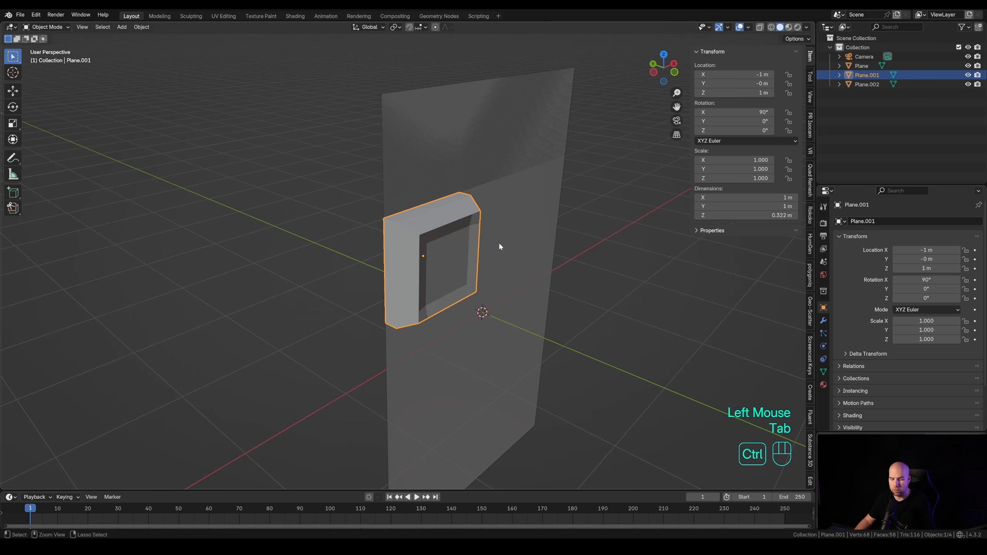
key(ctrl+2)
middle_drag(435, 275, 741, 292)
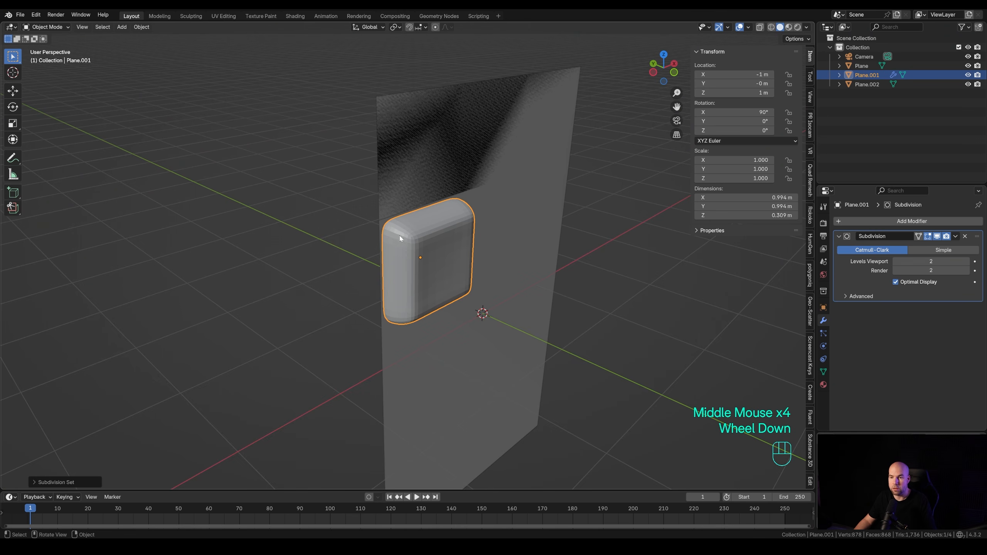
- Add three supporting edge loops around the block's sides: one near the back edge and one on each side of the middle loop
middle_drag(399, 236, 455, 244)
scroll(451, 243, up, 2)
key(Tab)
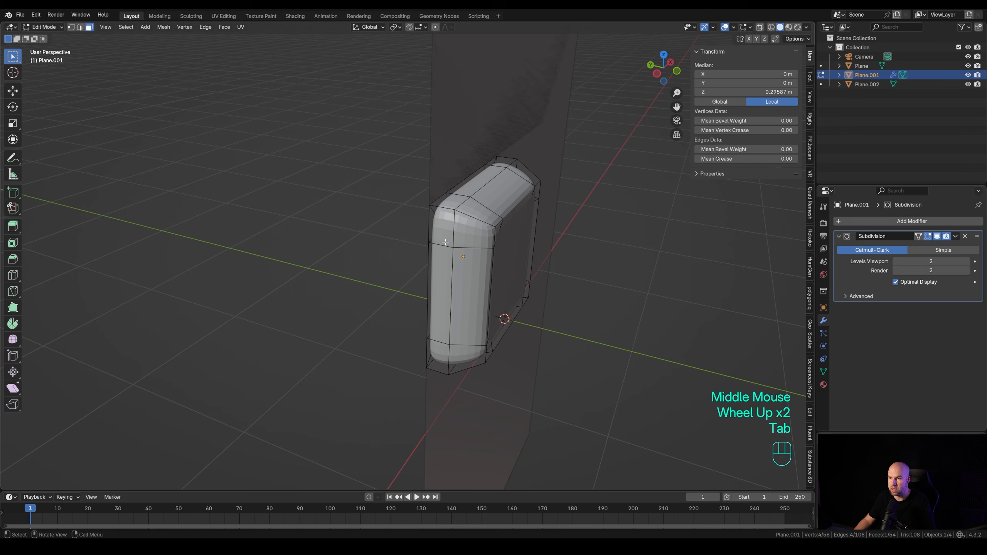
key(ctrl+r)
click(439, 210)
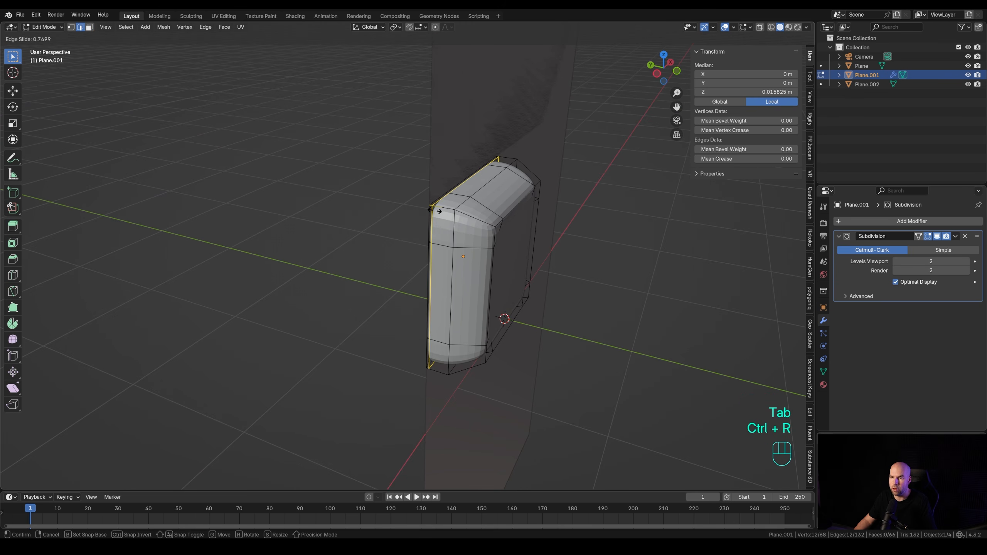
click(437, 210)
key(ctrl+r)
click(445, 210)
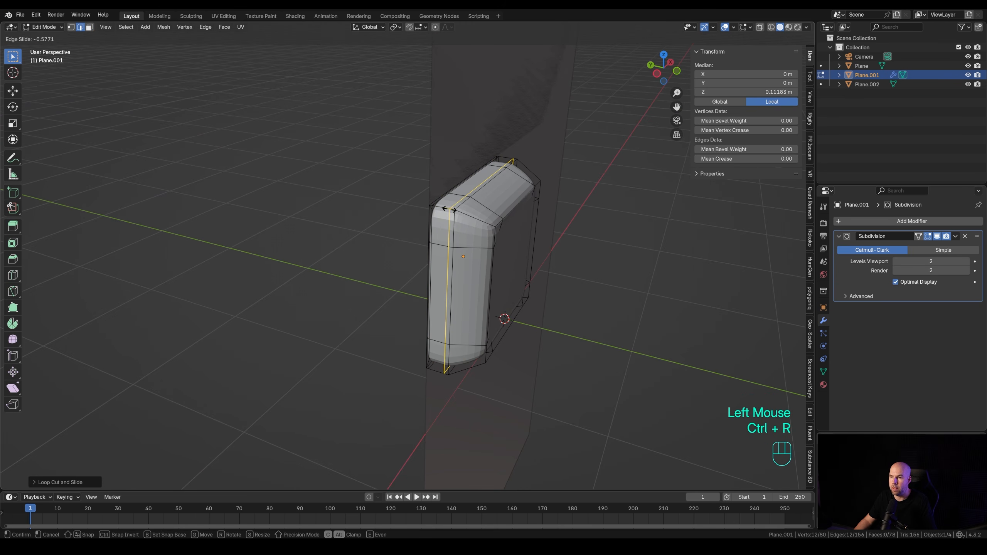
click(447, 210)
key(ctrl+r)
click(464, 212)
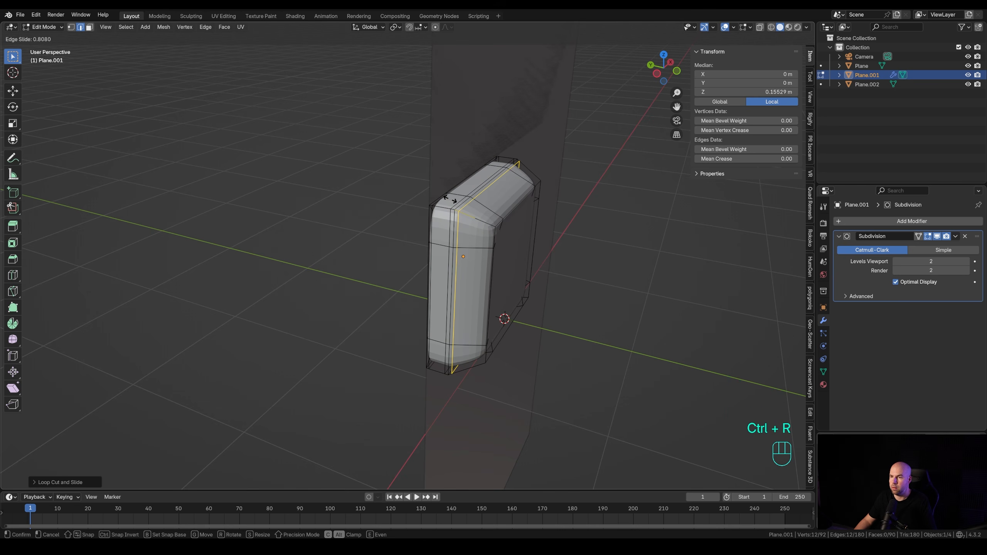
click(448, 258)
- Shade the block smooth in Object Mode
key(Tab)
middle_drag(472, 246, 439, 246)
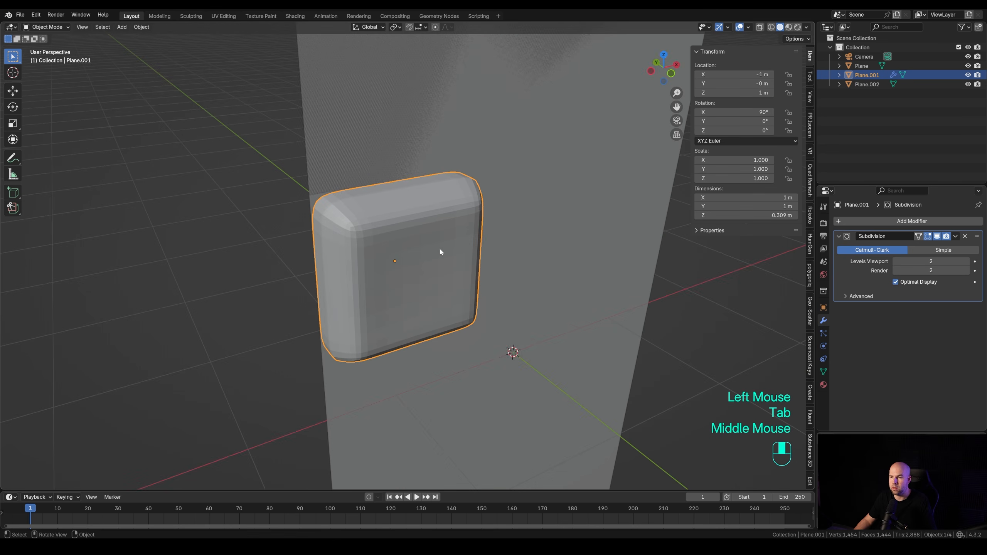
right_click(434, 210)
mouse_move(434, 210)
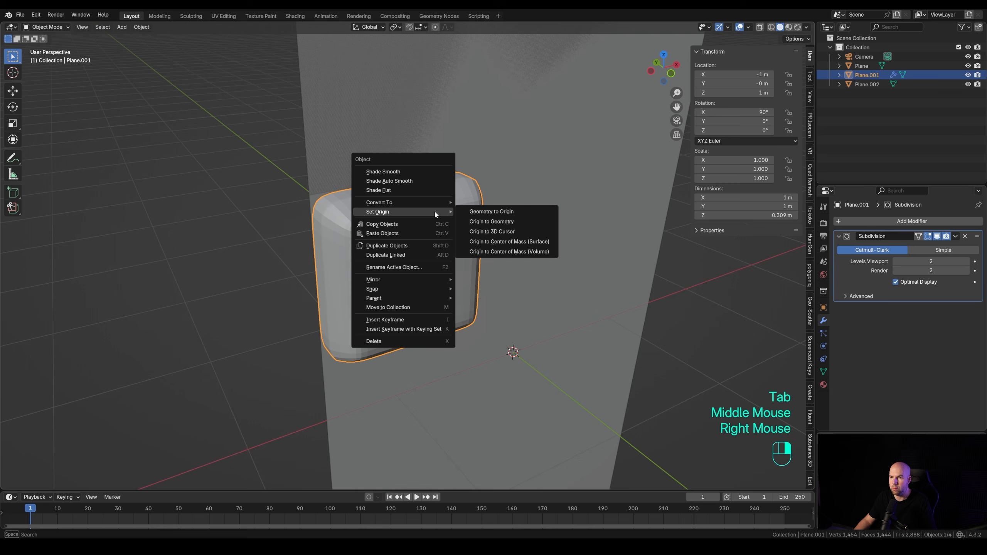
click(411, 171)
scroll(462, 259, down, 3)
mouse_move(462, 260)
middle_down()
mouse_move(543, 253)
mouse_move(461, 255)
mouse_move(446, 232)
mouse_move(433, 236)
middle_up()
scroll(431, 258, up, 2)
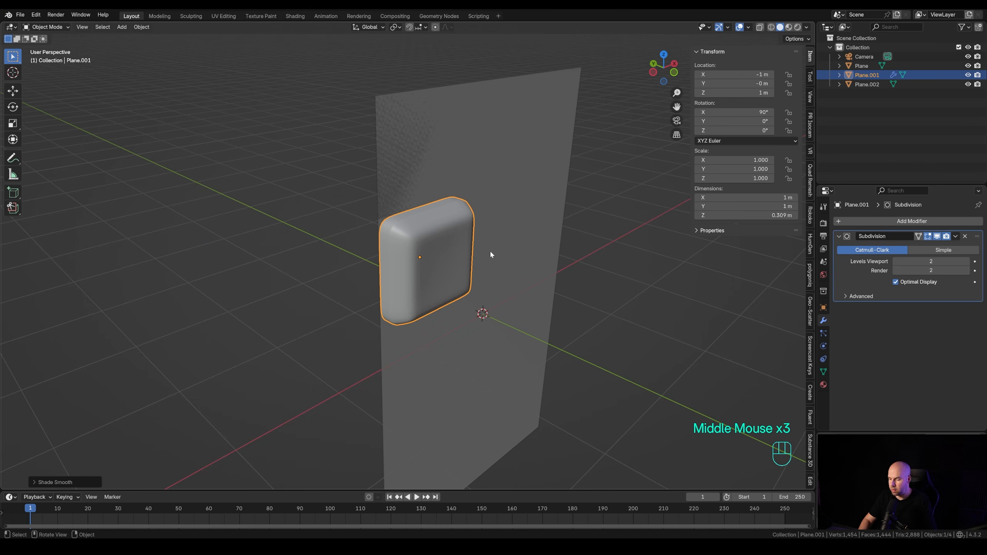
- Select the block's tapered front part through the mesh in right orthographic view and move it back along Y to thin the base
key(KP_3)
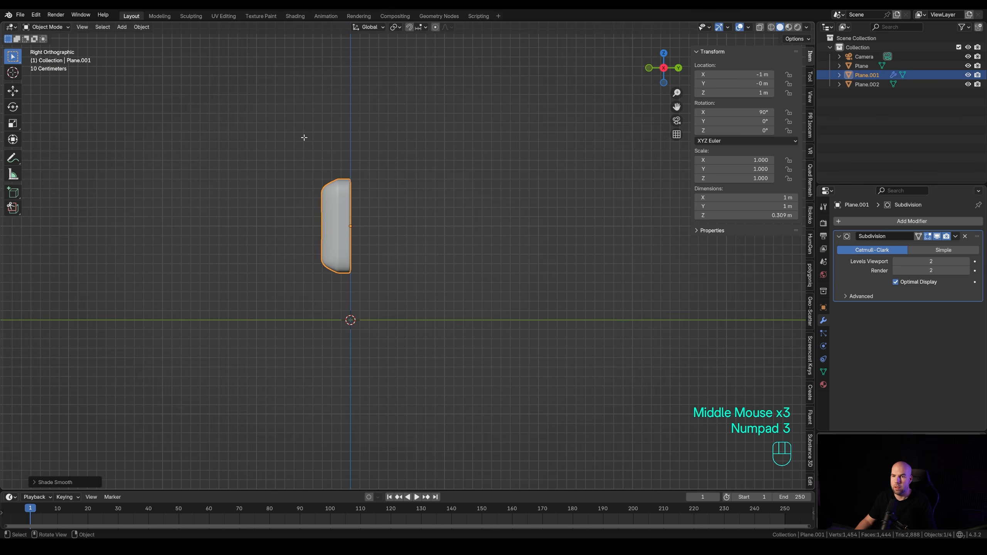
key(Tab)
click(764, 30)
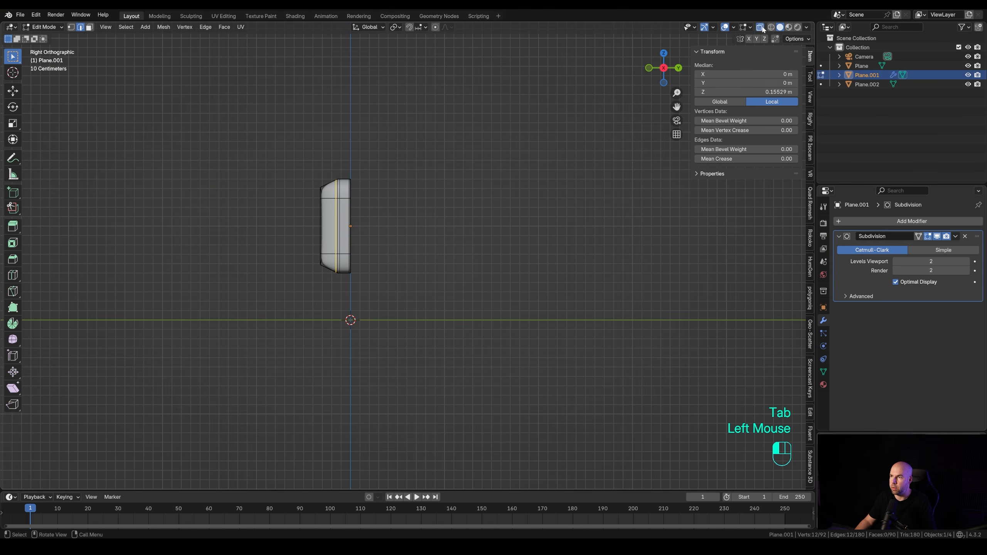
drag(303, 149, 341, 325)
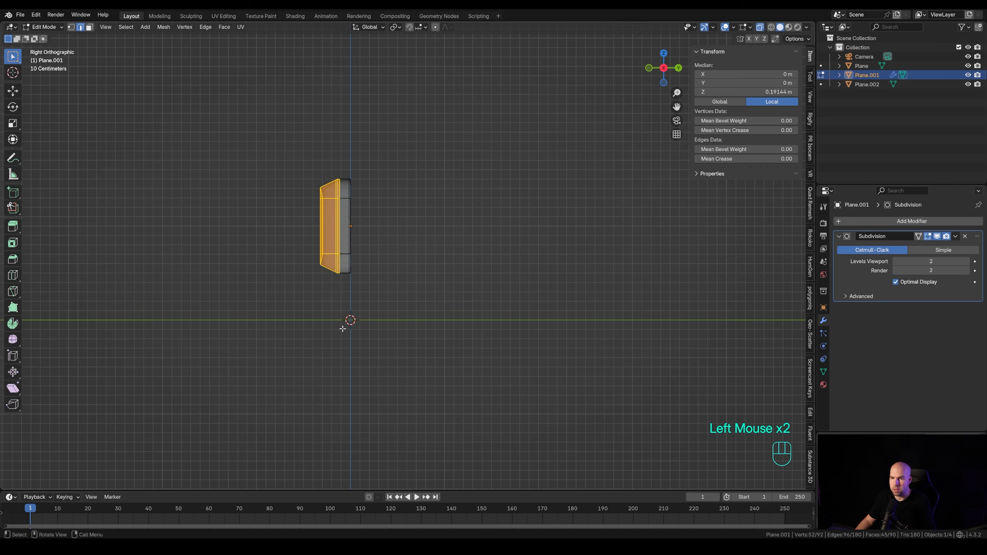
scroll(331, 288, up, 2)
key(g)
key(y)
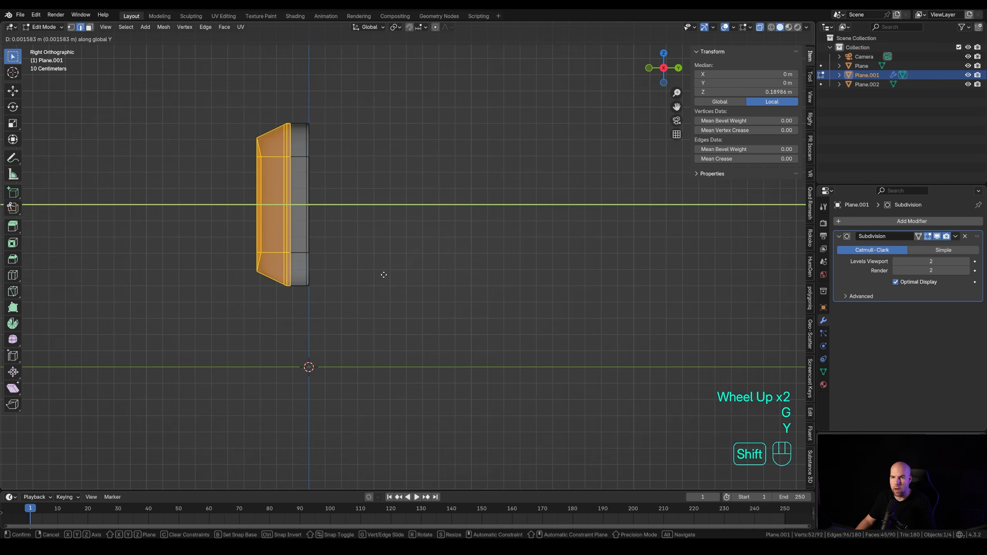
shift+click(470, 274)
- Move the block's front loops back along Y to a total depth of about 0.214 m, then return to Object Mode with X-ray off
drag(245, 124, 285, 342)
key(g)
key(y)
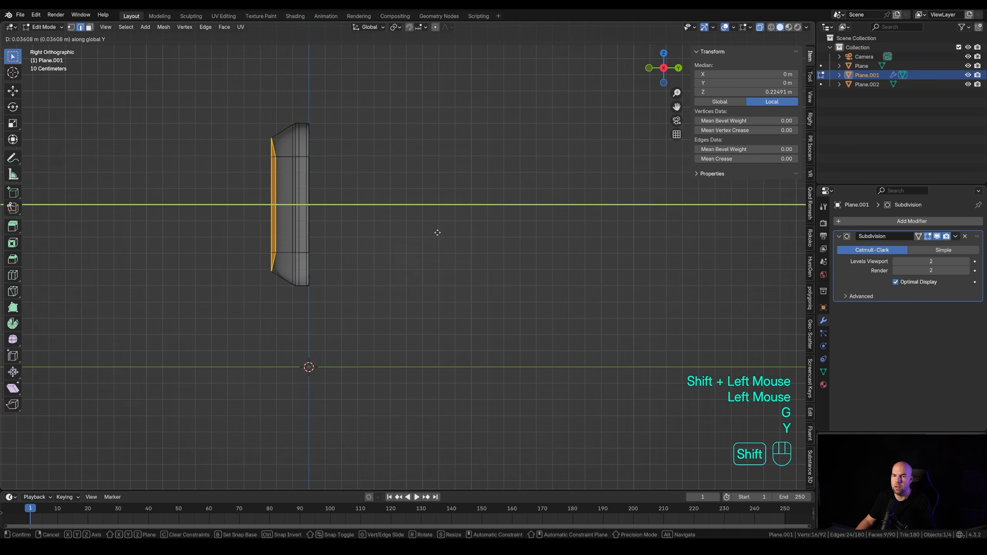
shift+click(448, 234)
middle_drag(448, 234, 524, 292)
scroll(525, 292, down, 2)
key(Tab)
scroll(527, 276, down, 2)
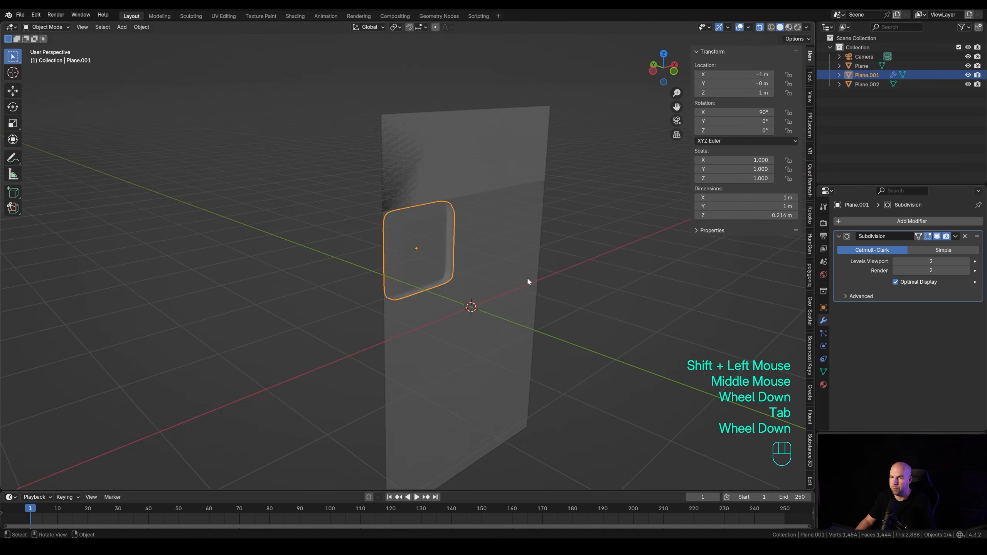
click(760, 27)
- Add an Array modifier to the block with a count of 3 along X
shift+middle_drag(468, 257, 422, 231)
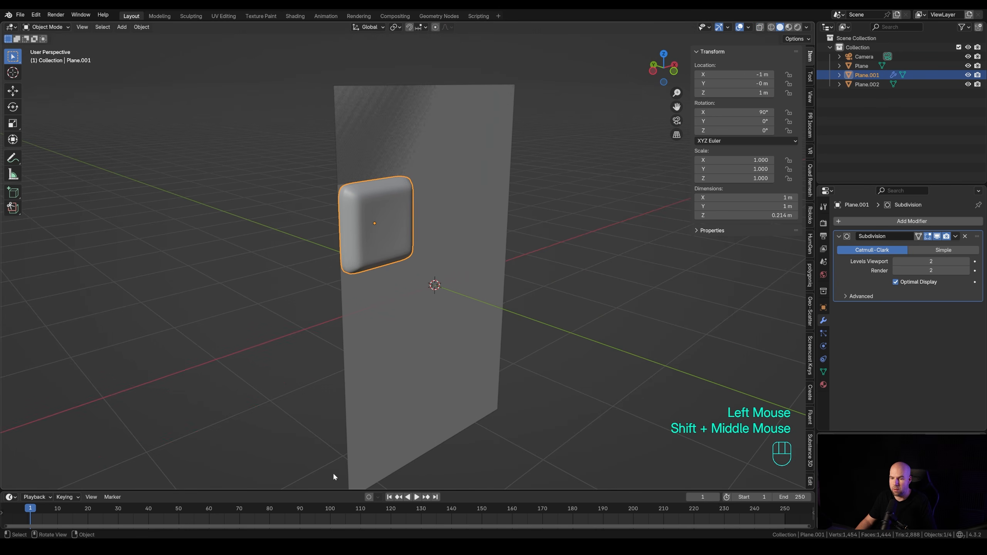
middle_drag(645, 295, 679, 284)
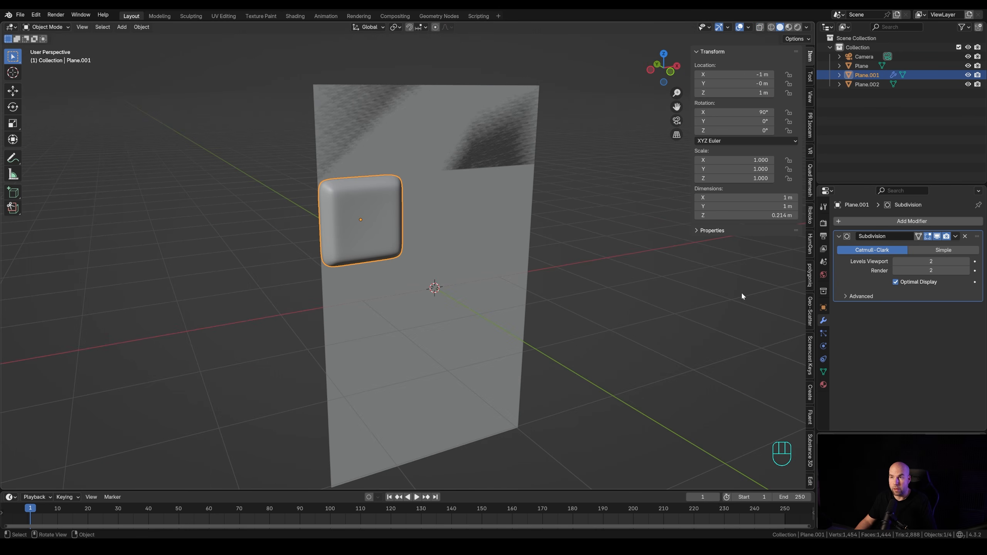
click(839, 236)
click(866, 221)
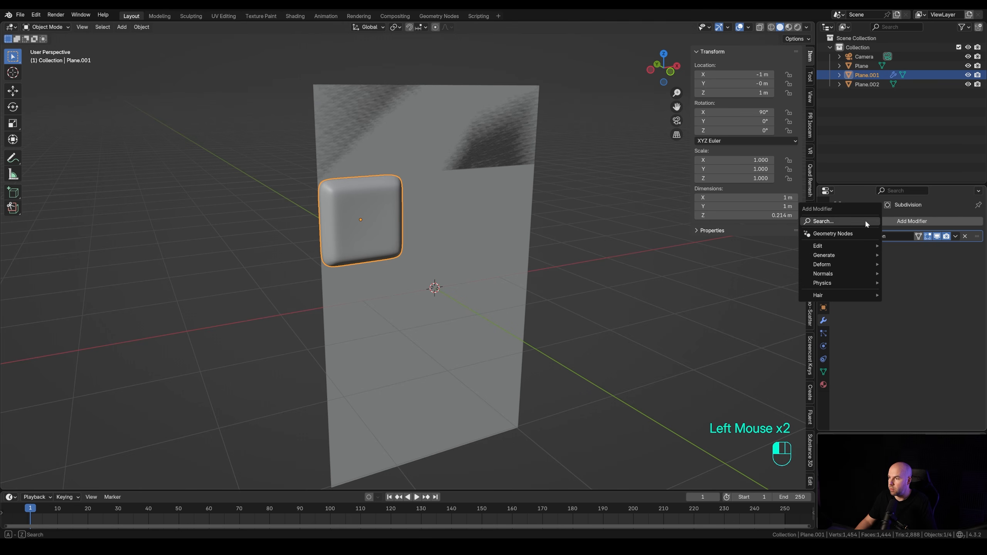
mouse_move(857, 254)
click(909, 258)
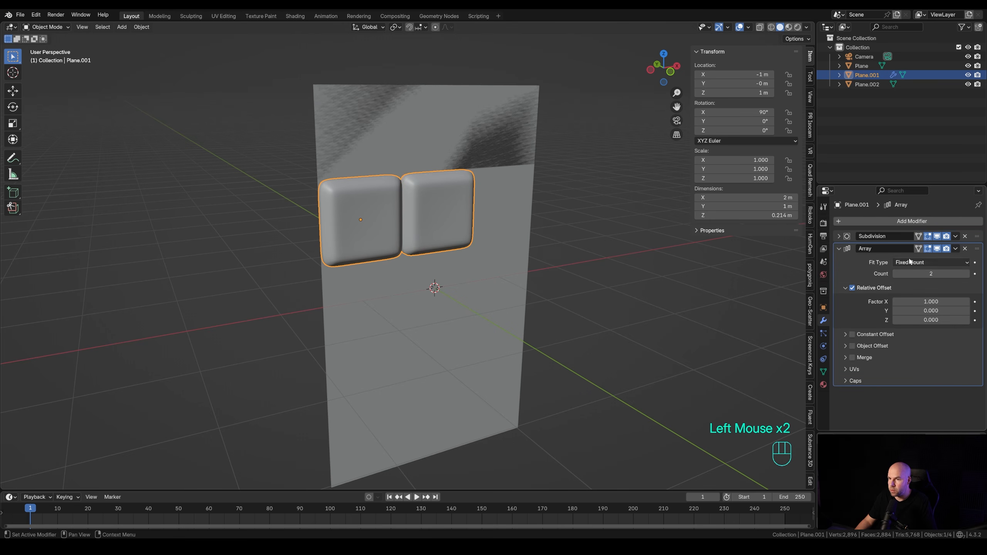
click(966, 273)
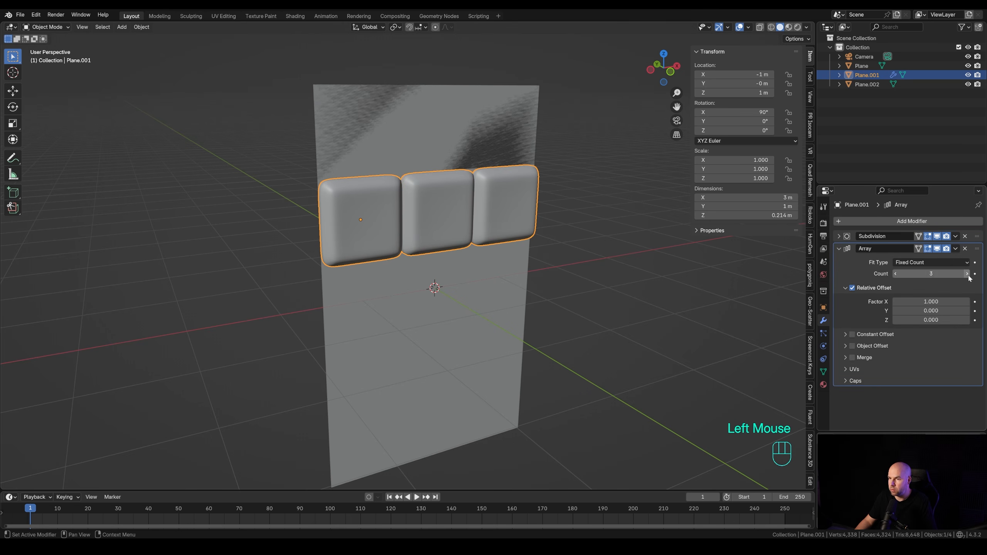
- Add a second Array modifier to the block with a relative offset of 0 in X and -1 in Y
click(839, 249)
click(857, 222)
mouse_move(855, 220)
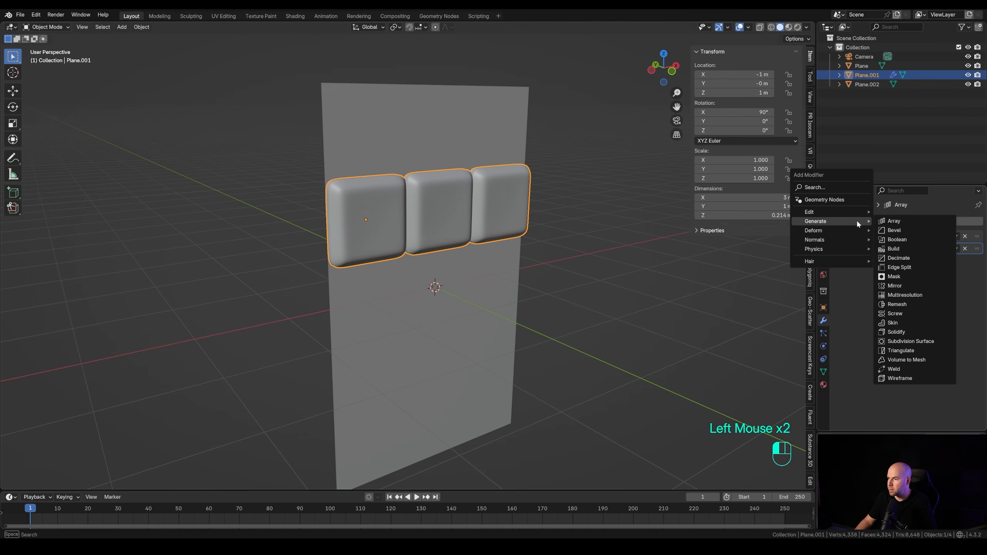
click(900, 226)
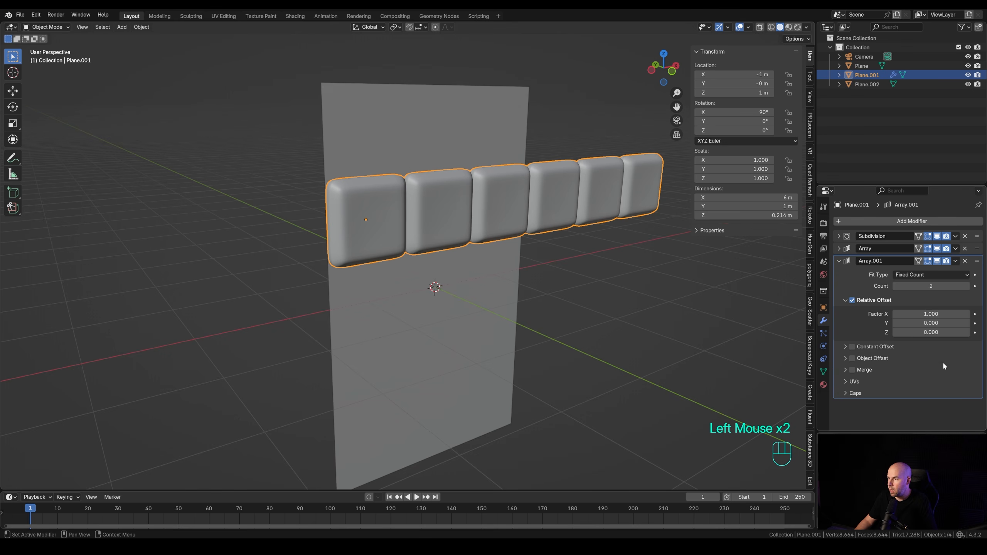
click(933, 315)
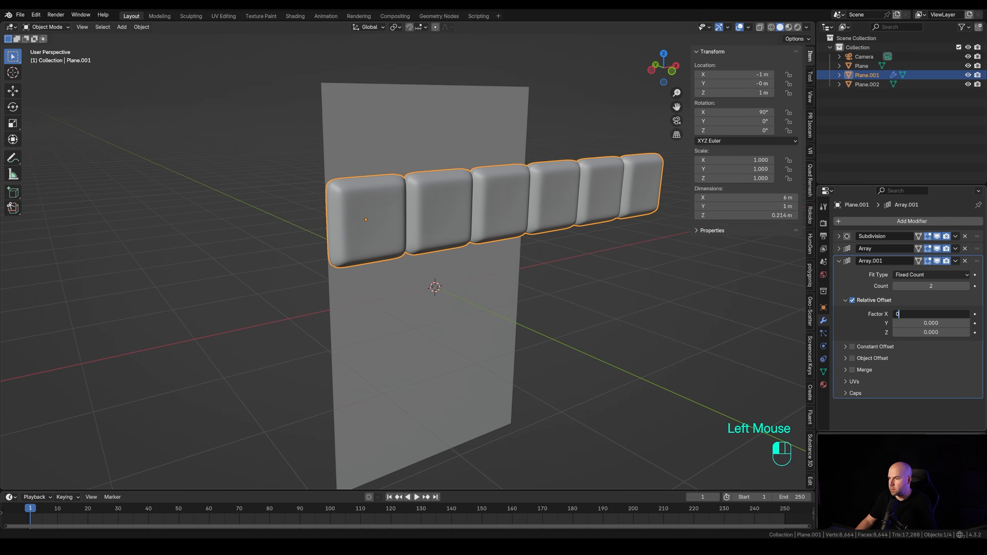
key(Return)
click(931, 324)
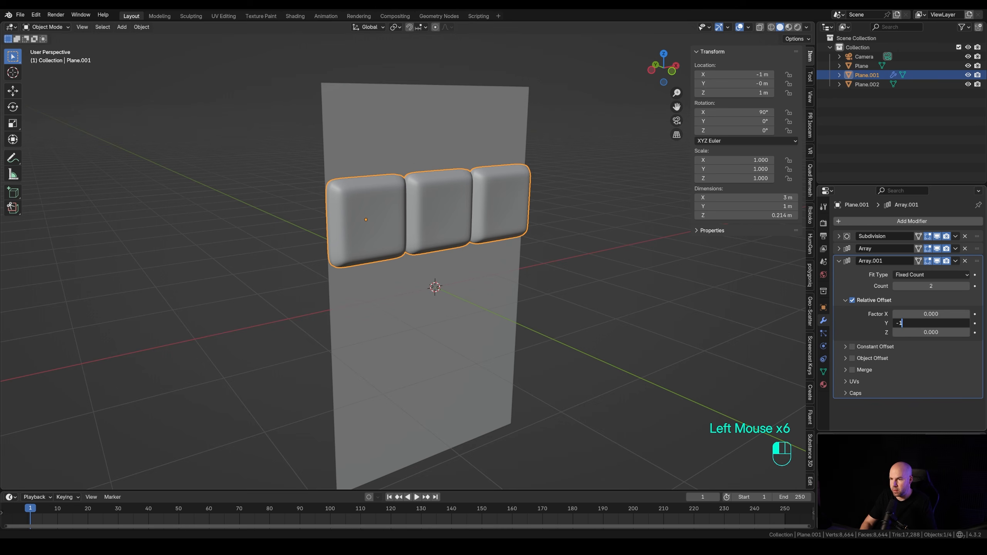
key(Return)
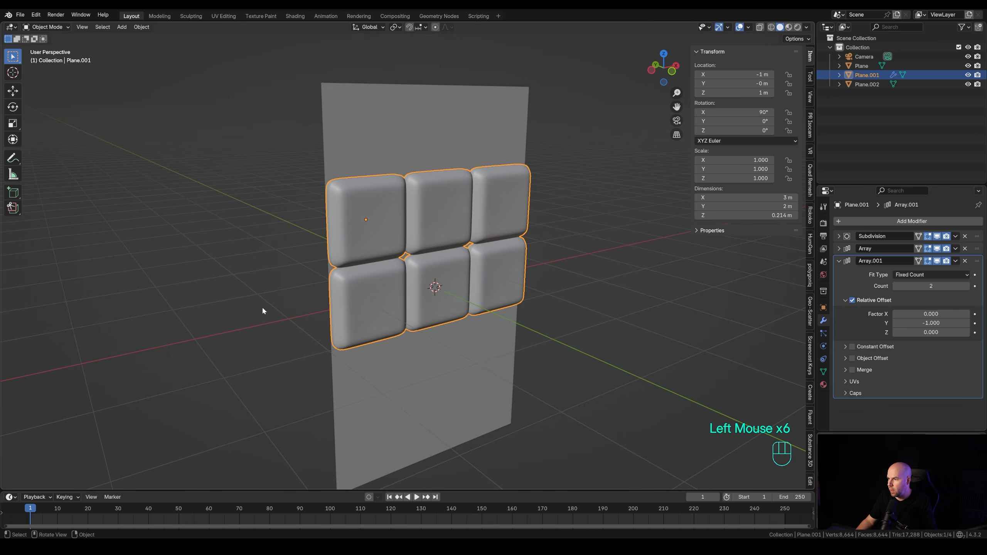
- Set the second Array modifier's count to 4 to fill the panel with rows of blocks
click(966, 286)
click(965, 285)
middle_drag(489, 324, 546, 302)
key(Tab)
key(Tab)
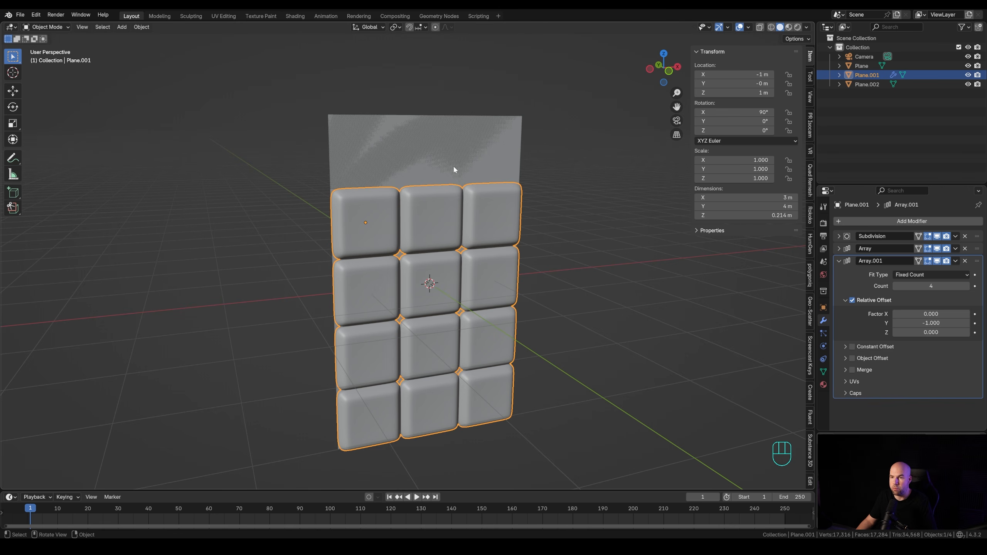
- Inset all faces of the top strip together by a thin margin in Edit Mode
click(445, 150)
middle_drag(547, 169, 584, 185)
key(Tab)
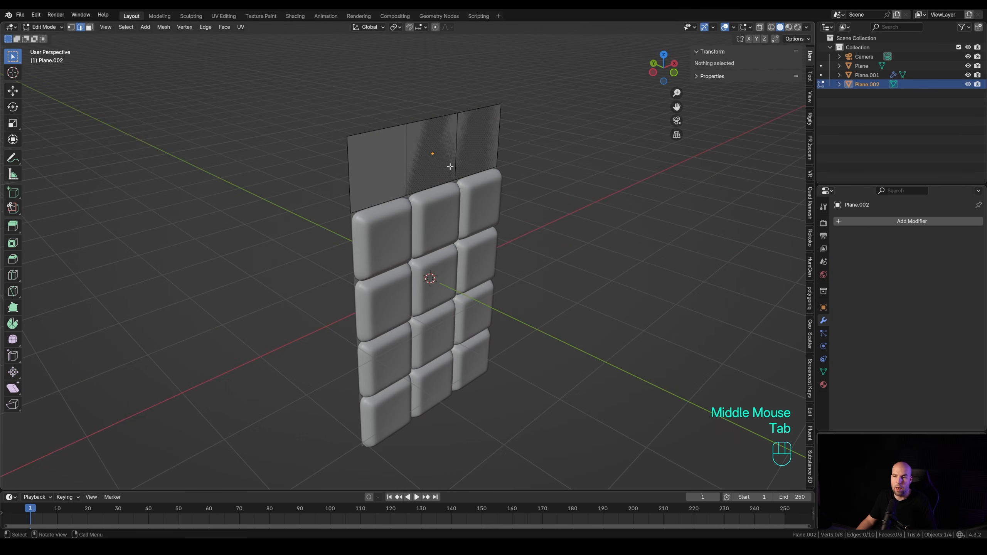
key(a)
key(i)
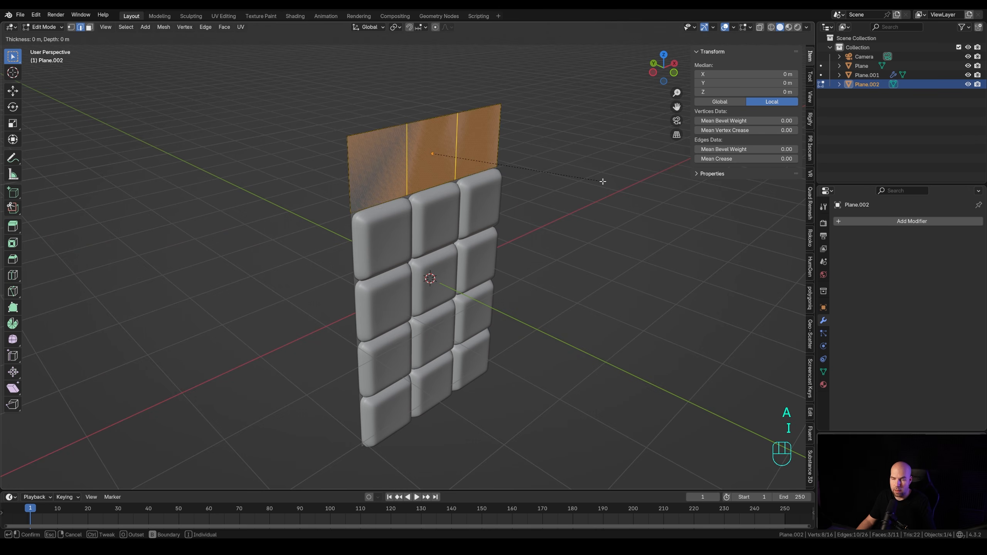
shift+click(582, 178)
- Select the strip's outer boundary edge loop and extrude it forward along Y by about 0.155 m in right orthographic view
alt+click(422, 110)
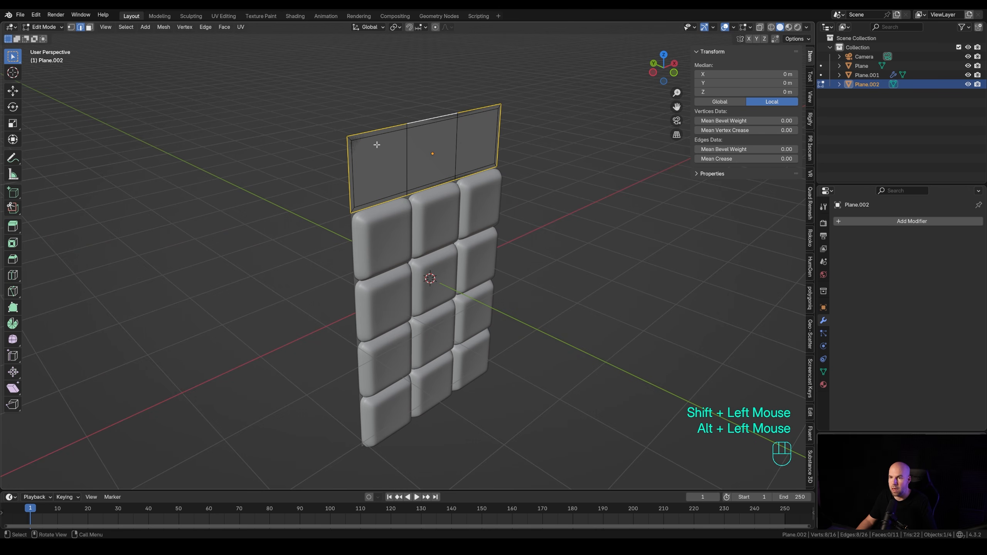
key(KP_3)
shift+middle_drag(523, 190, 527, 261)
scroll(481, 241, up, 3)
key(e)
key(y)
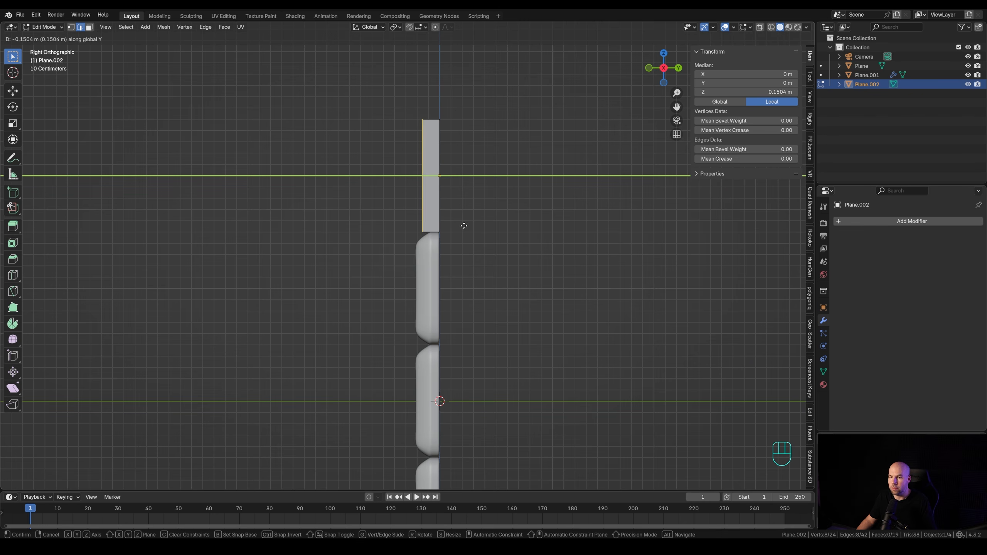
click(463, 226)
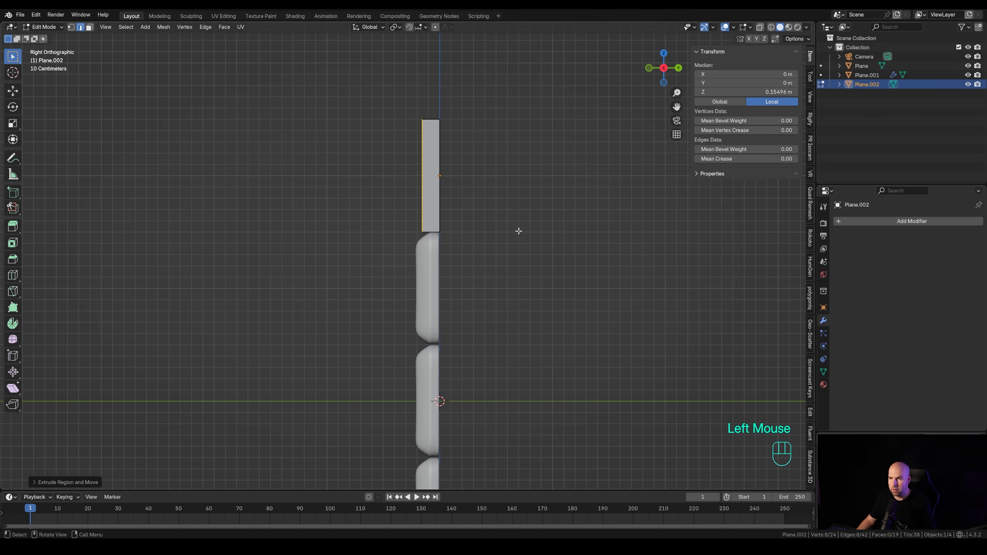
- Extrude the strip's front edge loop forward along Y by about 0.155 m more
key(e)
key(y)
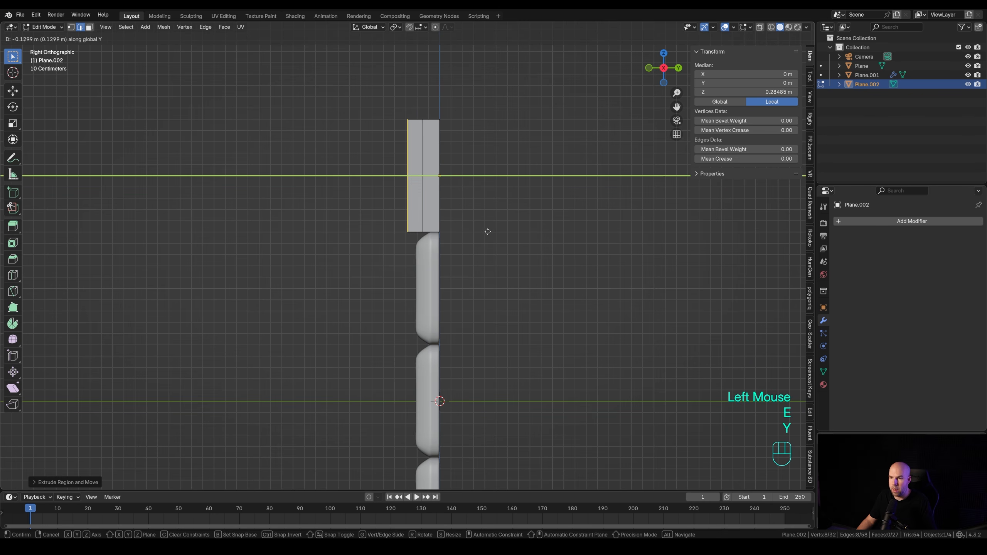
key(KP_1)
key(KP_3)
scroll(473, 210, down, 2)
key(KP_1)
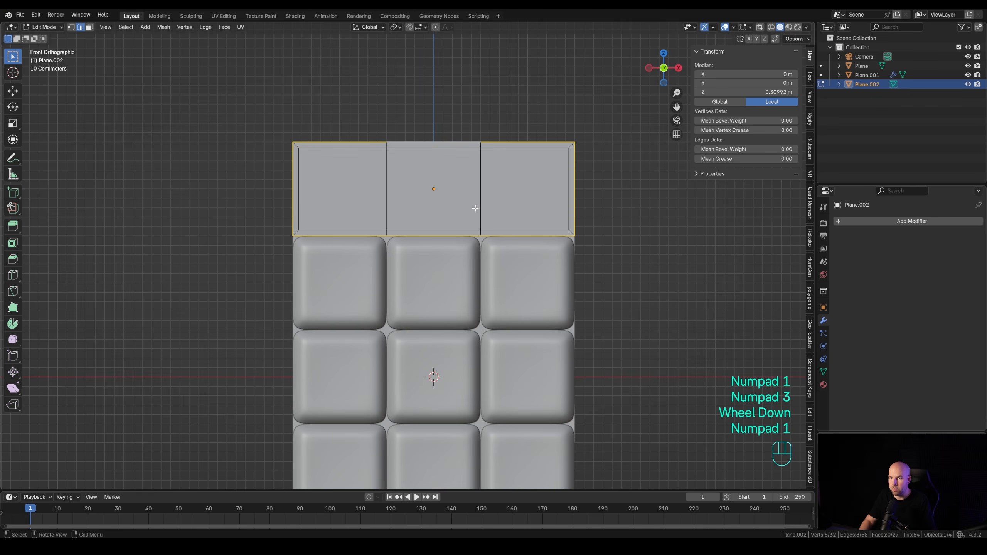
- Taper the strip's front edge loop by scaling it to about 0.93 along X and 0.76 along Z in front view
key(s)
key(x)
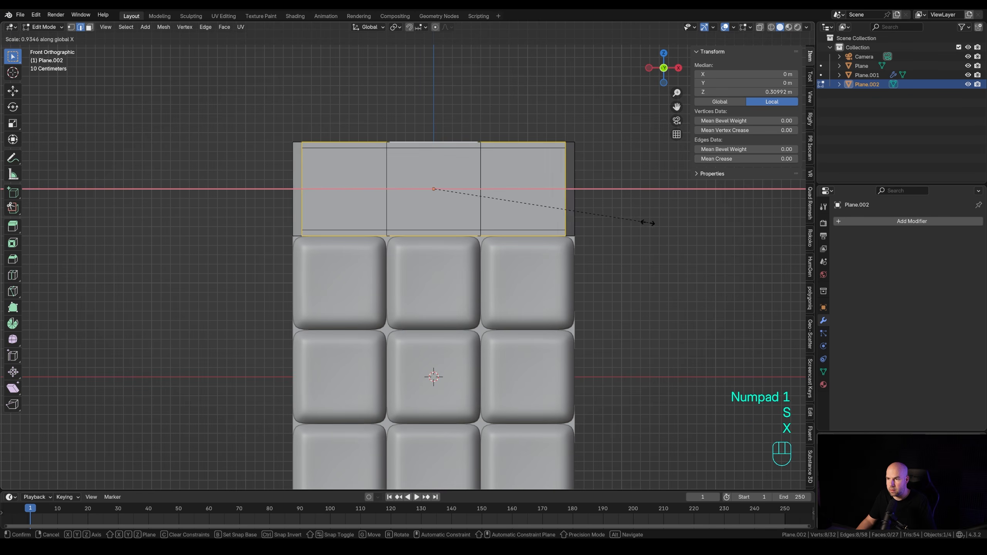
click(646, 223)
key(s)
key(z)
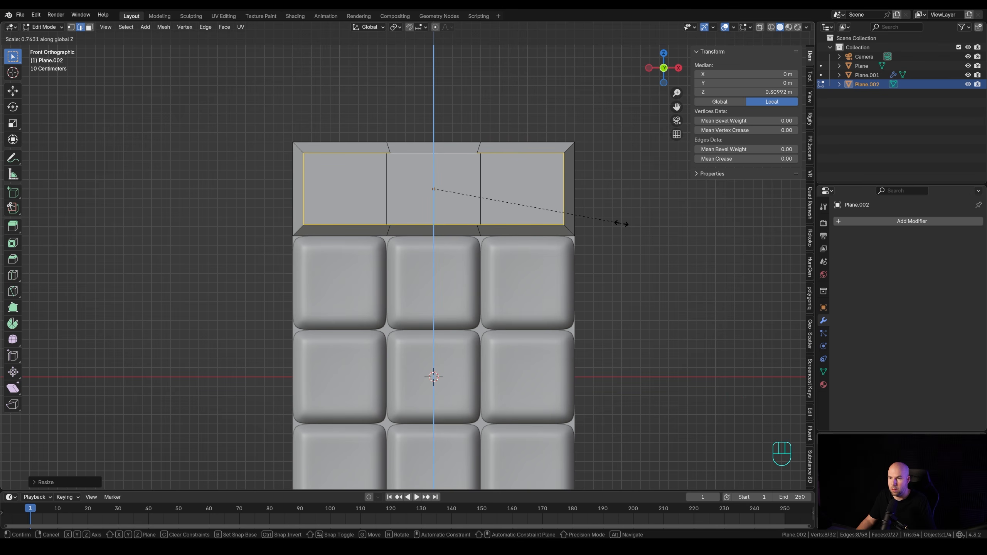
click(621, 223)
- Close the strip's open front loop with Grid Fill and save the file
middle_drag(621, 224, 542, 260)
scroll(541, 260, down, 1)
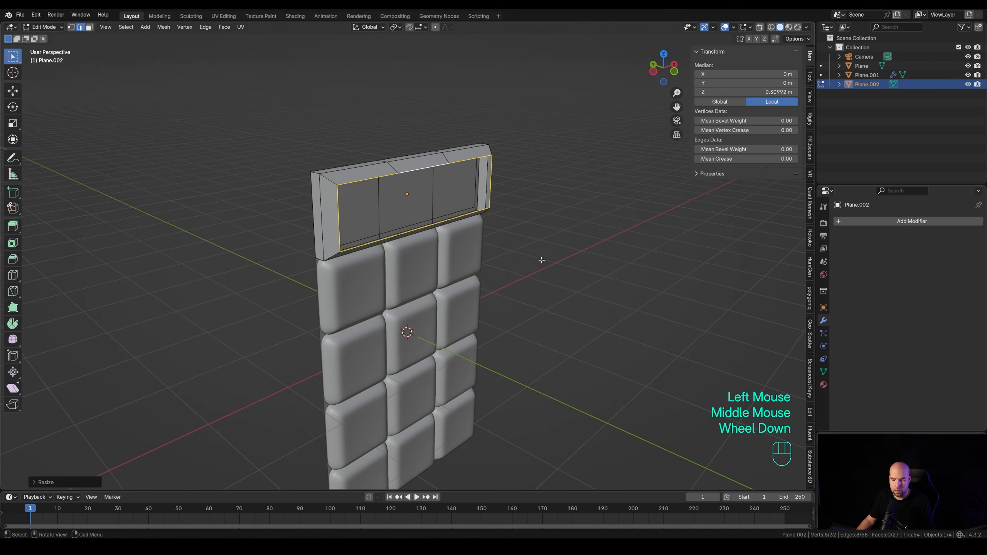
key(ctrl+f)
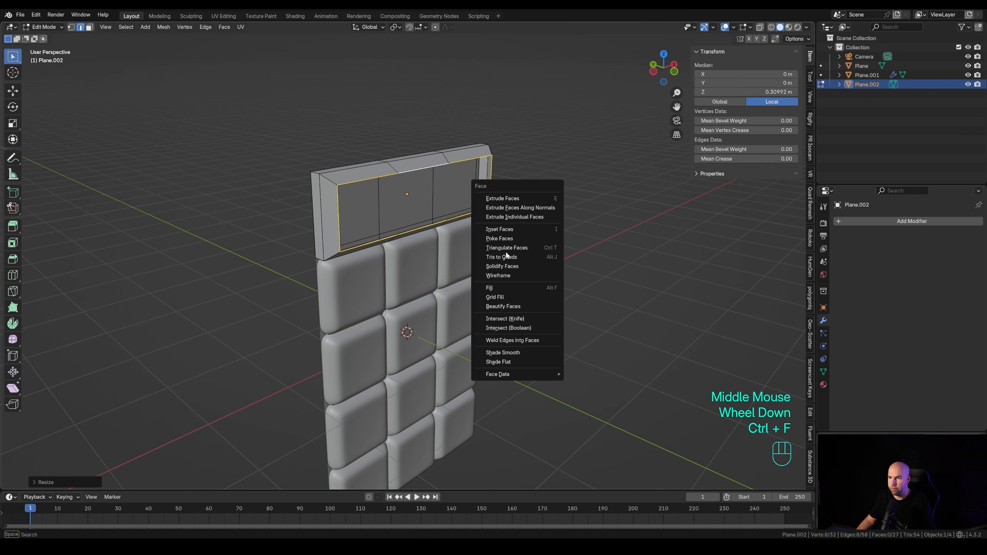
click(501, 296)
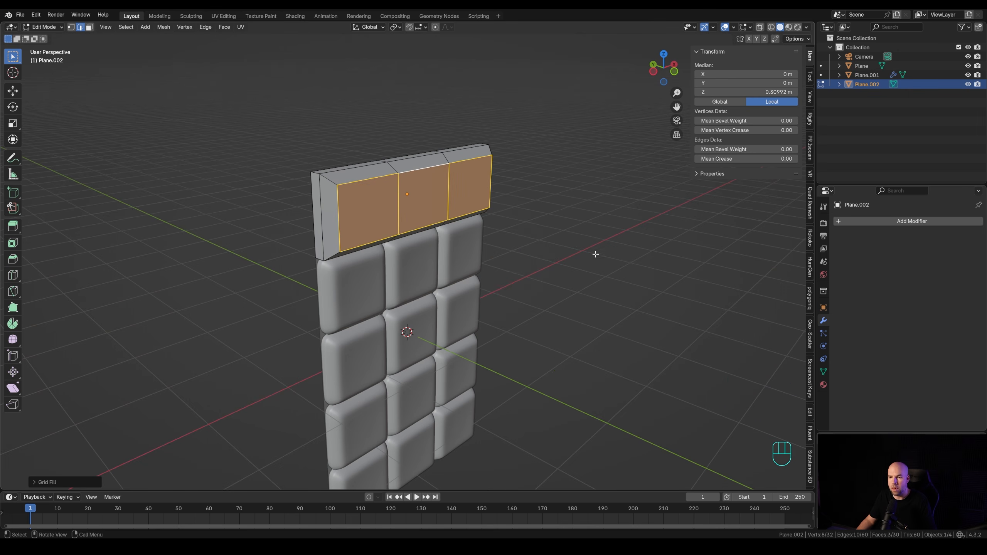
key(ctrl+s)
- Add a centred horizontal loop cut around the strip and bevel it by about 0.3 m into two supporting loops
ctrl+middle_drag(607, 259, 341, 206)
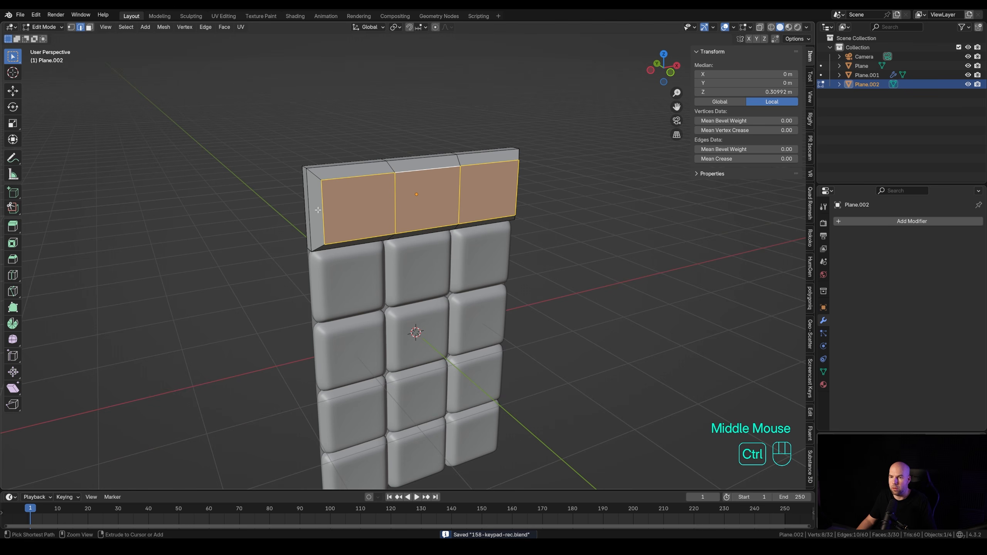
key(ctrl+r)
click(317, 210)
right_click(554, 210)
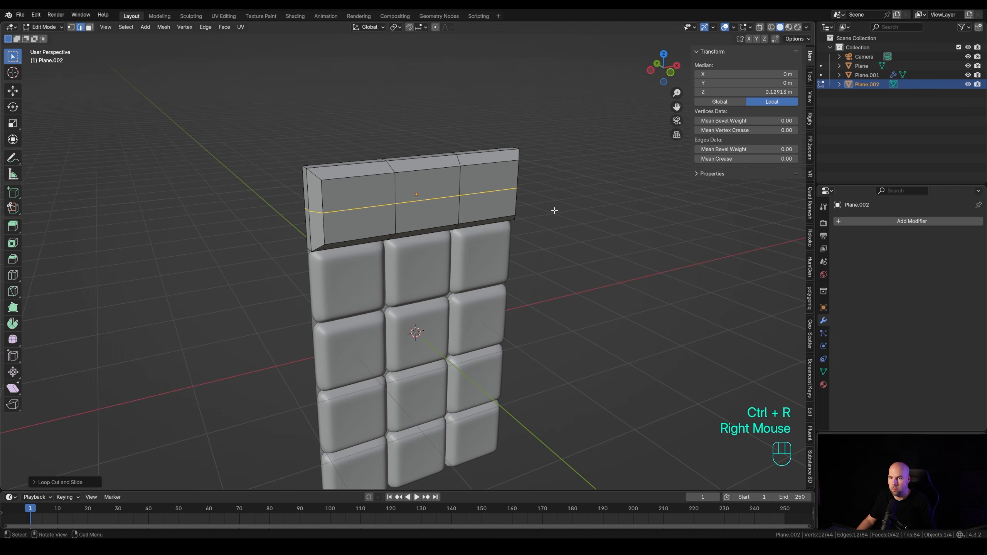
middle_drag(554, 210, 568, 210)
key(ctrl+b)
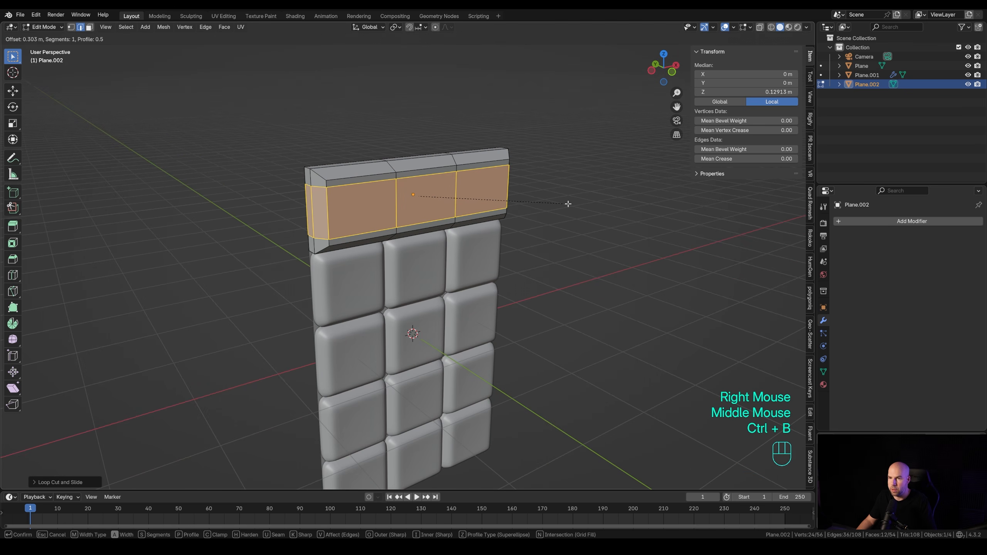
click(583, 203)
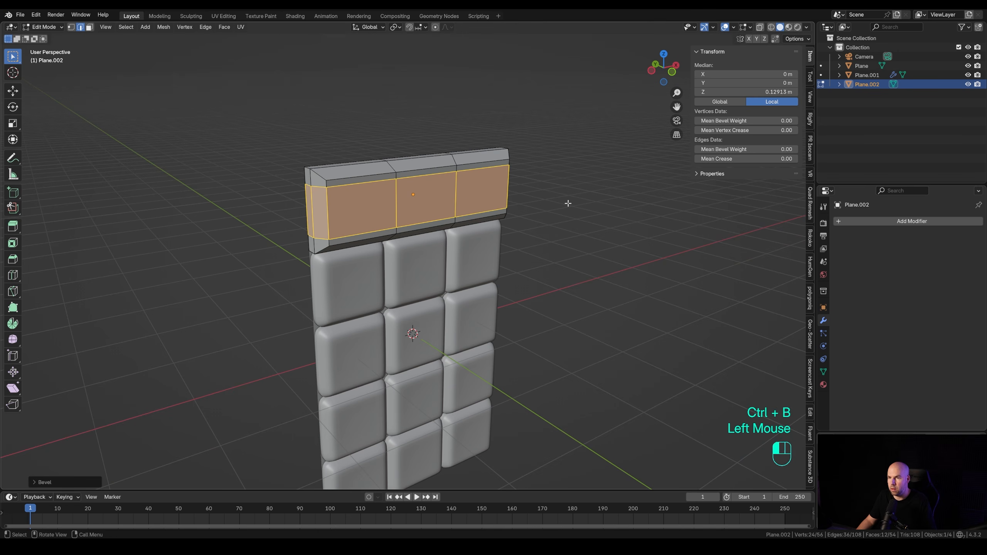
- Add a centred vertical loop cut in each of the strip's two outer sections
key(ctrl+r)
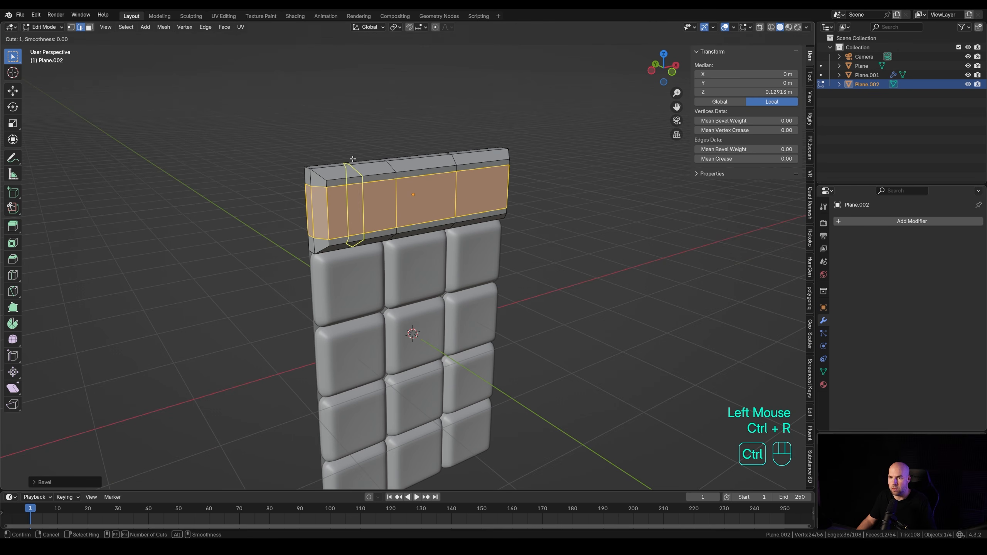
click(353, 156)
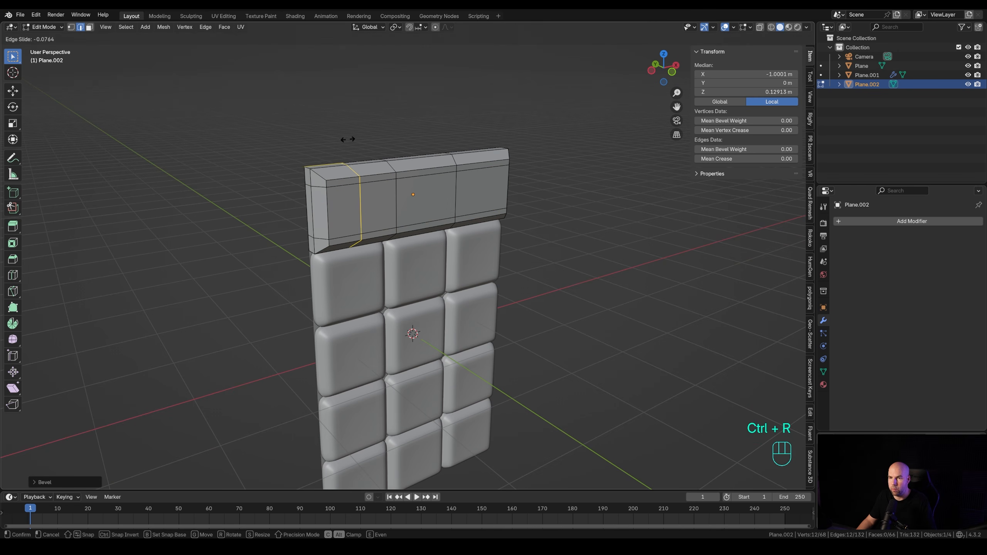
right_click(352, 139)
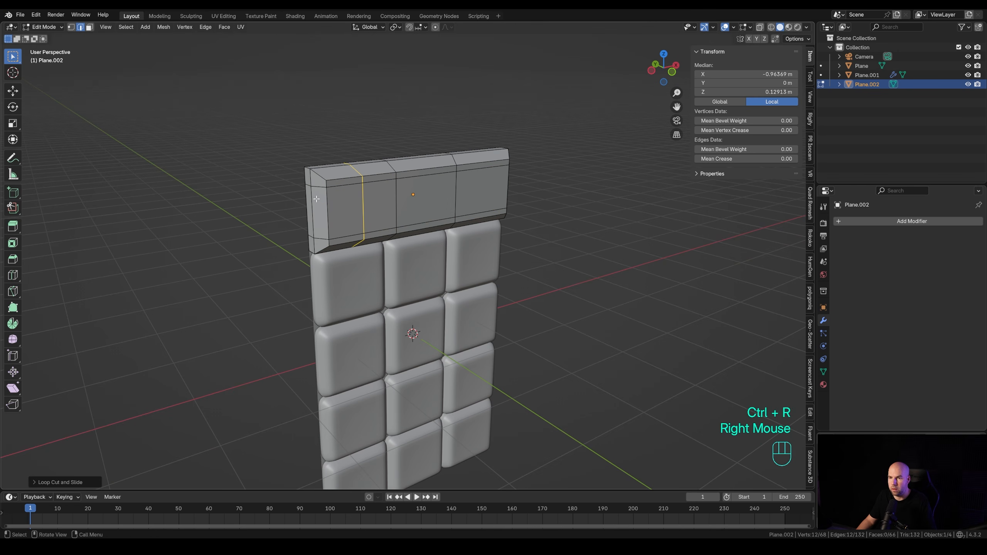
key(ctrl+r)
click(474, 148)
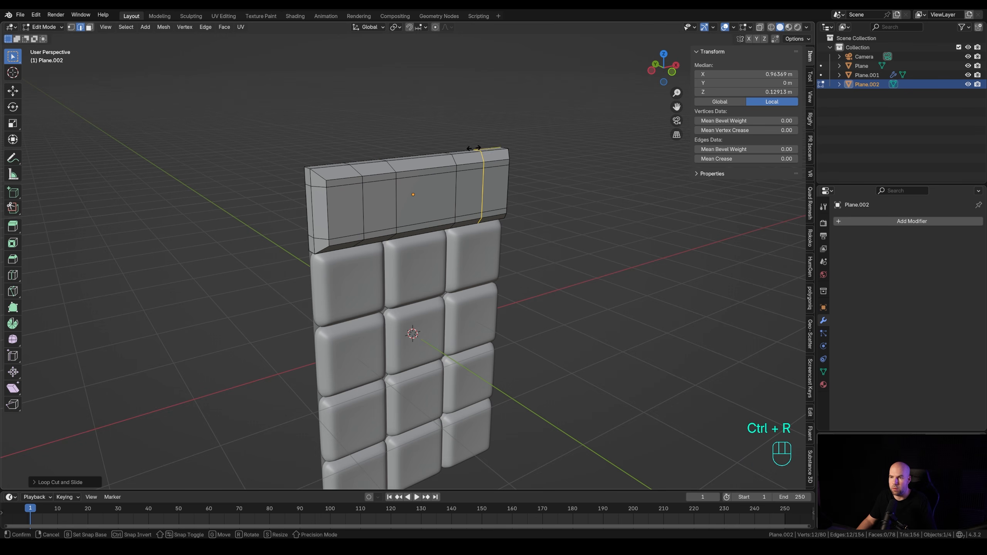
right_click(474, 148)
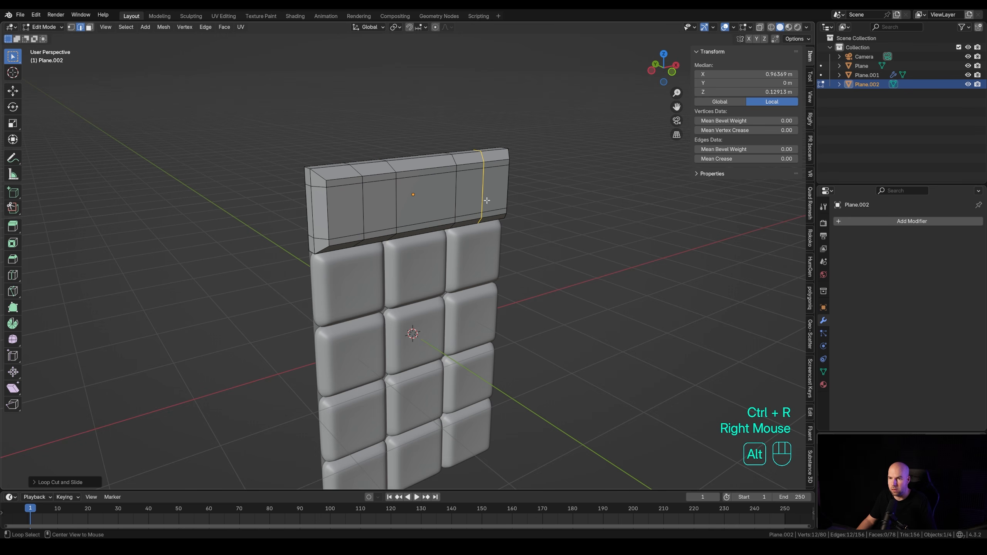
- Select both new vertical loops and scale them outward along X, close to the strip's ends
alt+shift+click(365, 198)
middle_drag(365, 198, 524, 230)
key(Escape)
key(s)
key(x)
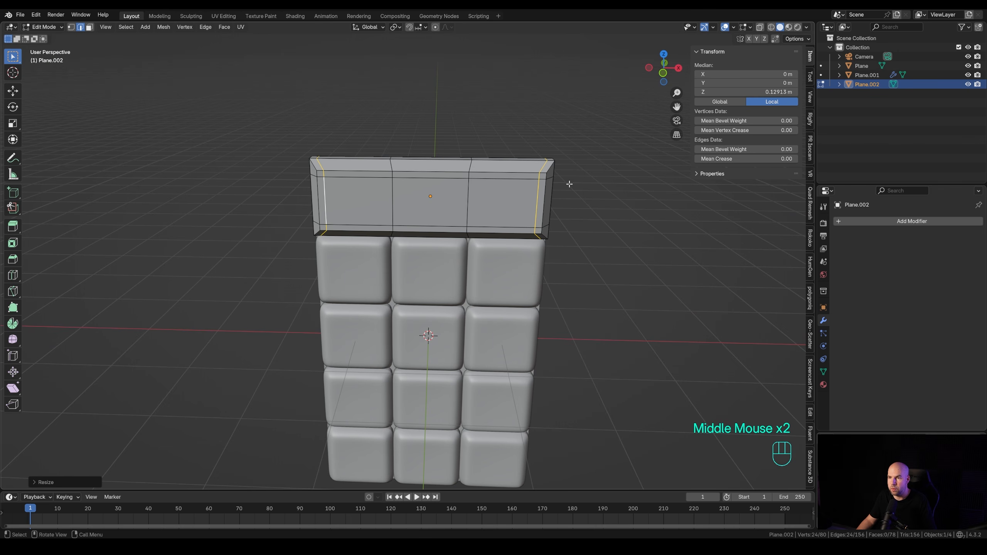
- Add another centred horizontal loop cut around the strip and bevel it by about 0.2 m inside the existing horizontal loops
key(ctrl+r)
click(325, 195)
right_click(325, 196)
key(ctrl+b)
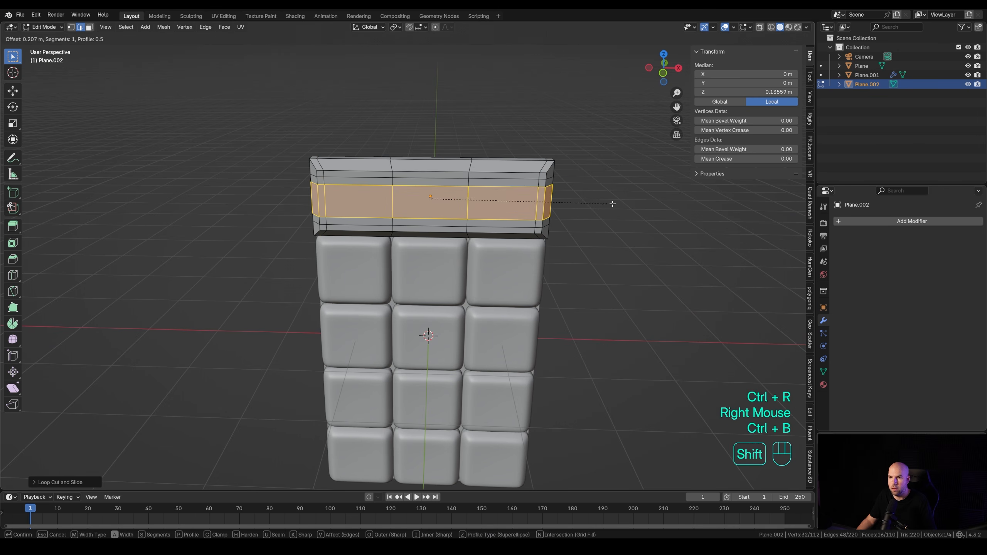
click(582, 205)
- Add another vertical loop cut on each side of the strip and scale the pair outward along X beside the end loops
key(ctrl+r)
right_click(480, 164)
key(ctrl+r)
right_click(482, 167)
alt+shift+click(352, 191)
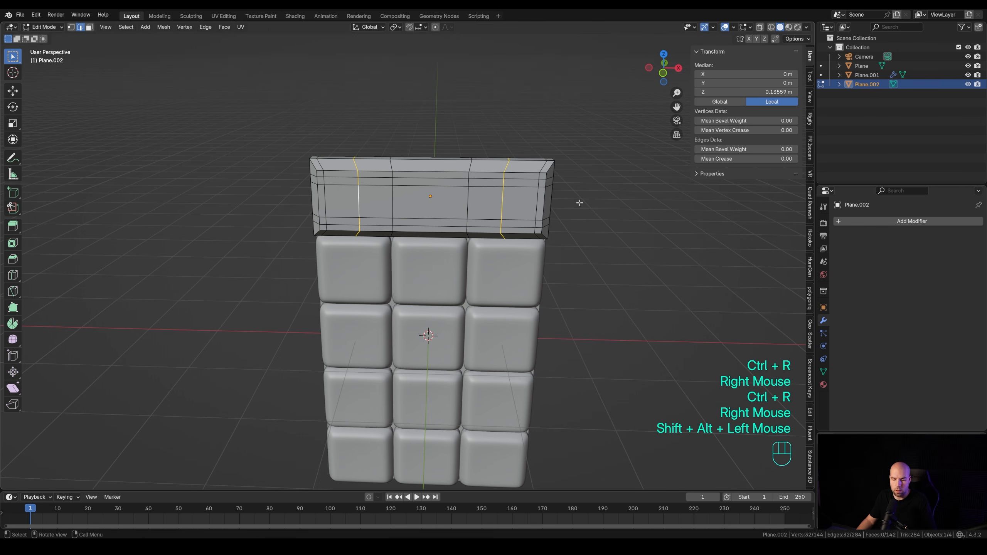
key(s)
key(x)
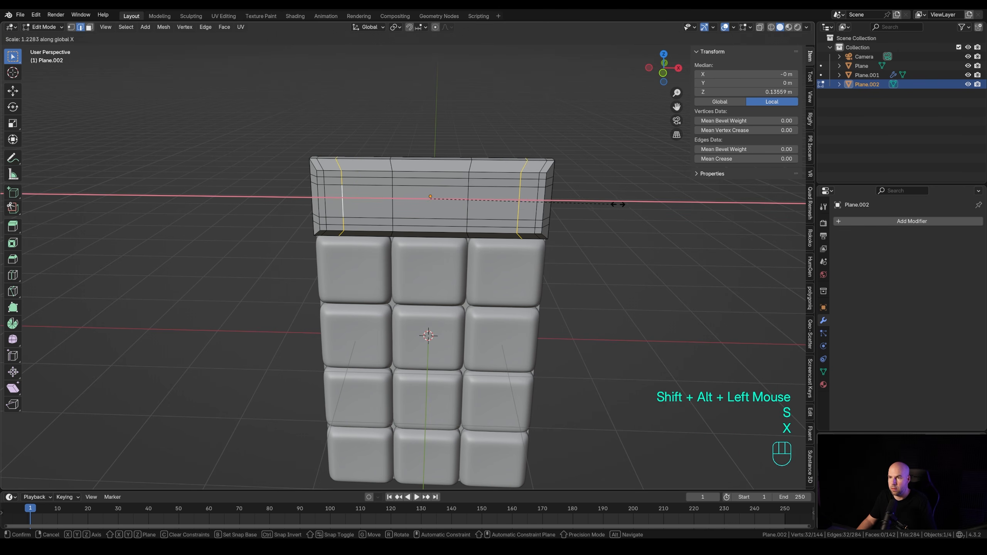
click(639, 202)
- Select the rectangle of faces inside the strip's front border and extrude it inward about 0.048 m
key(3)
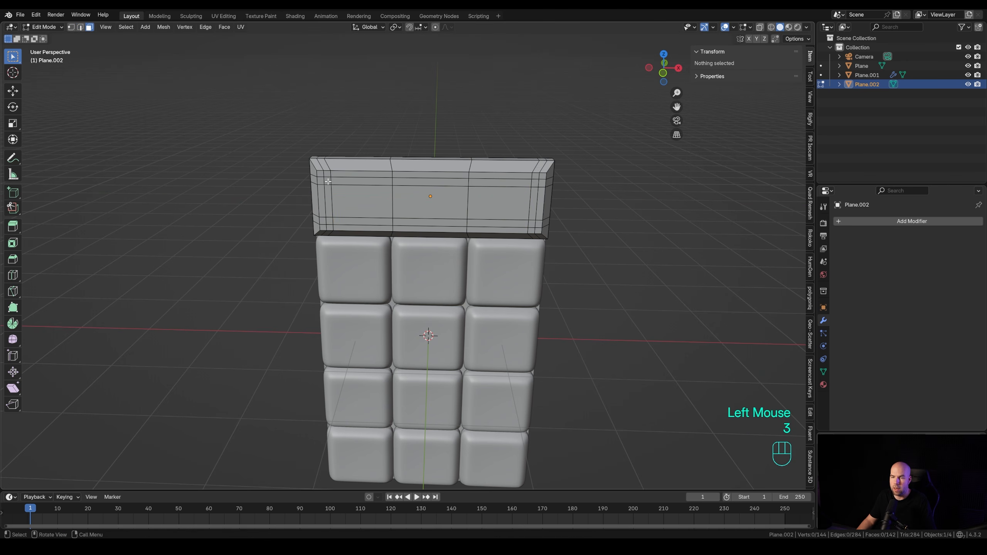
click(328, 181)
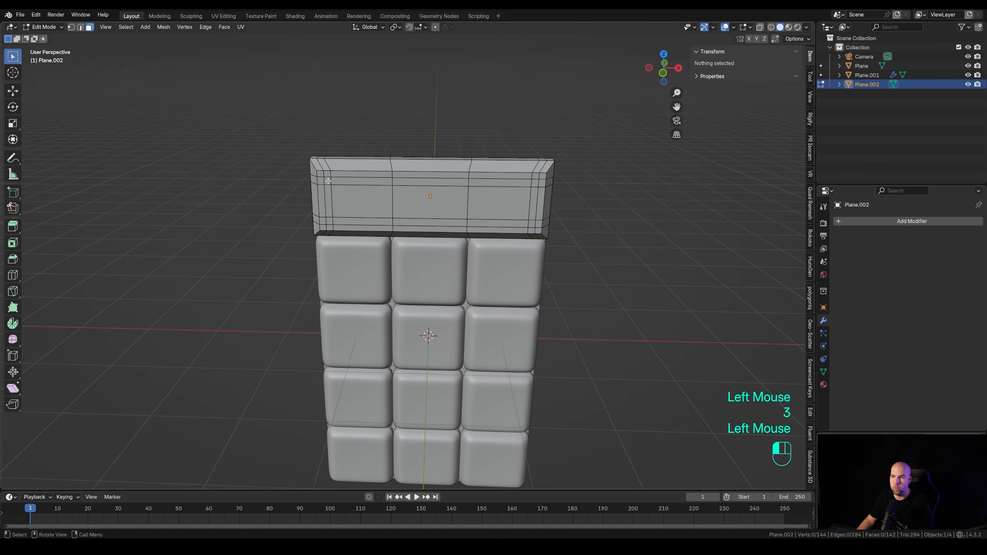
ctrl+shift+click(532, 224)
middle_drag(532, 225, 575, 269)
key(e)
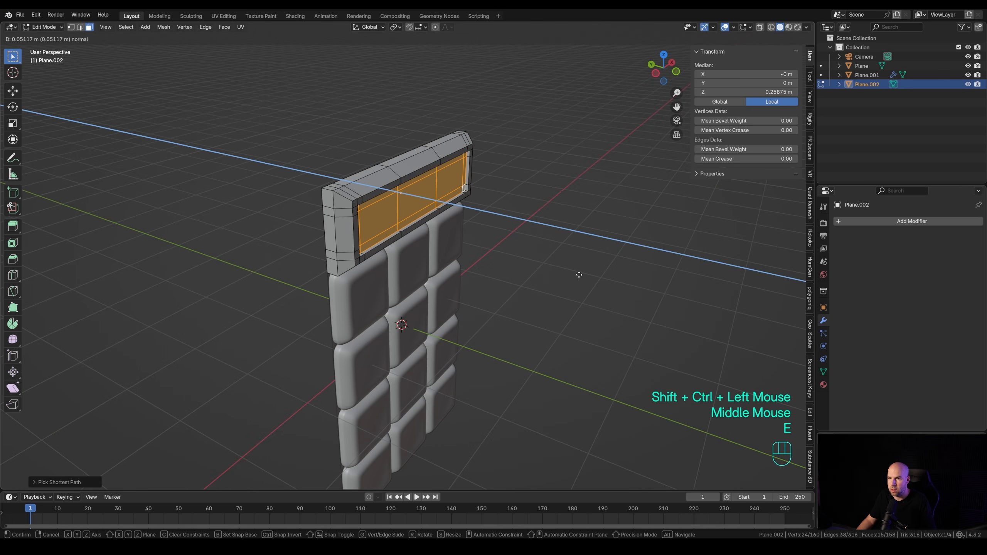
click(577, 273)
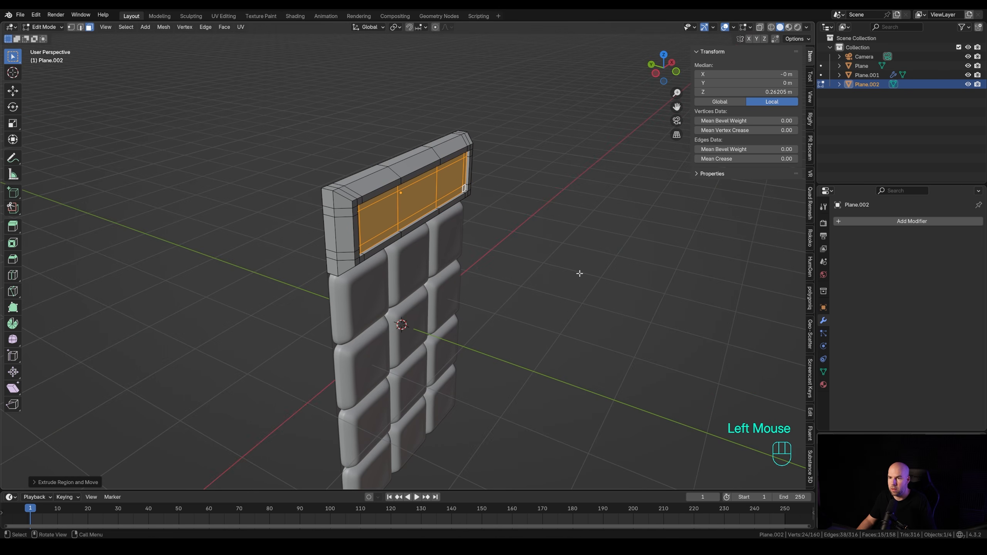
- Extrude the strip's recessed front faces inward again by about 0.11 m and delete the selected faces
key(e)
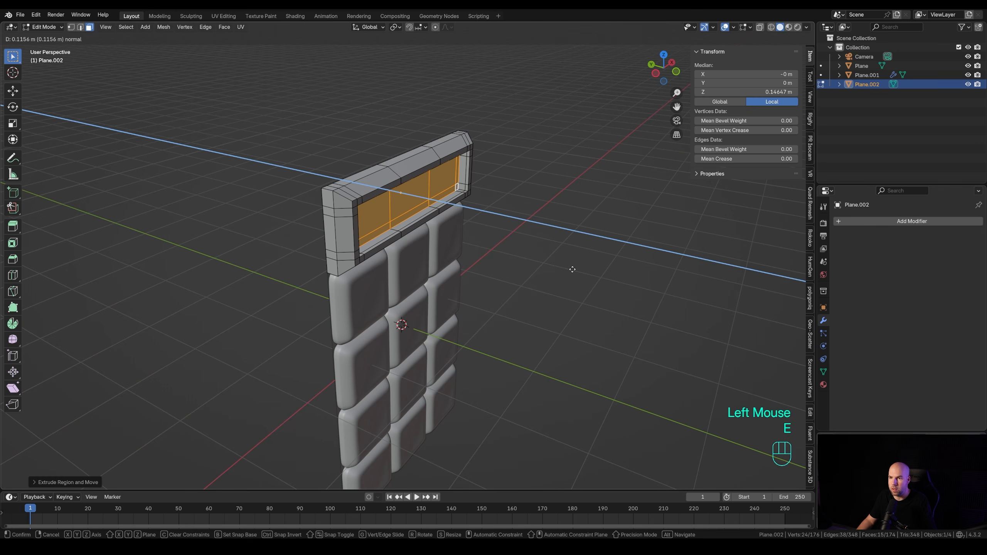
click(571, 269)
key(x)
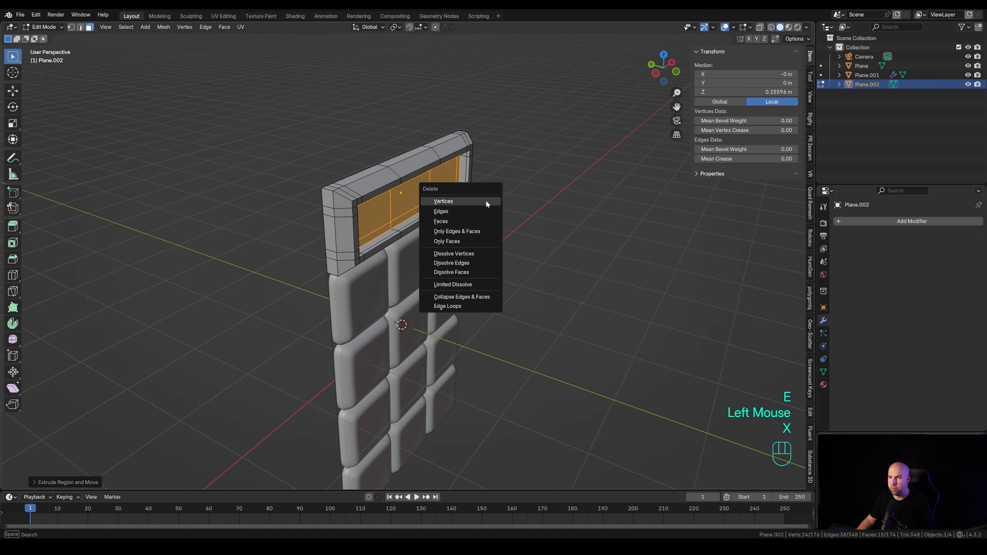
click(452, 221)
- Give the strip frame a level 2 Subdivision modifier and shade it smooth
middle_drag(550, 335, 506, 221)
key(Tab)
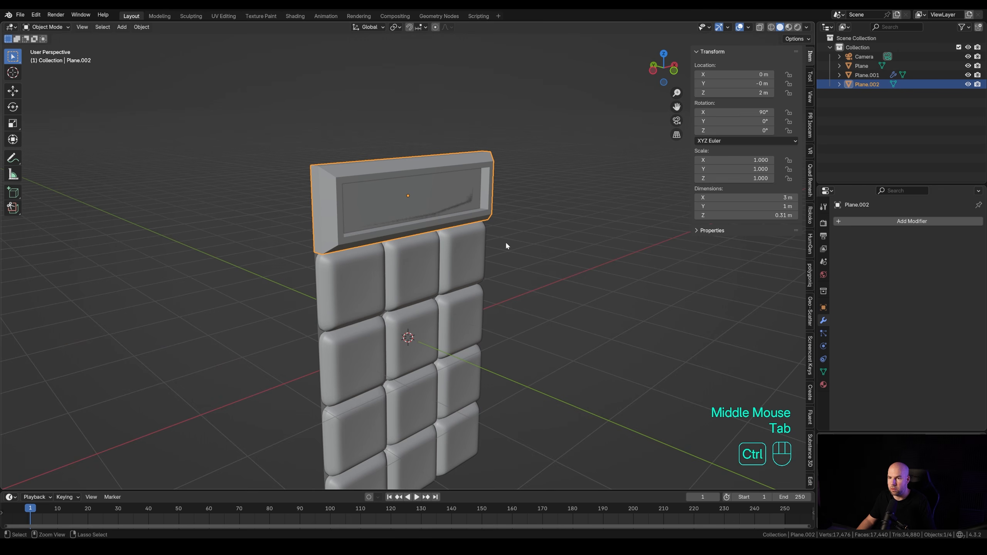
key(ctrl+2)
middle_drag(446, 248, 473, 218)
right_click(474, 216)
click(450, 215)
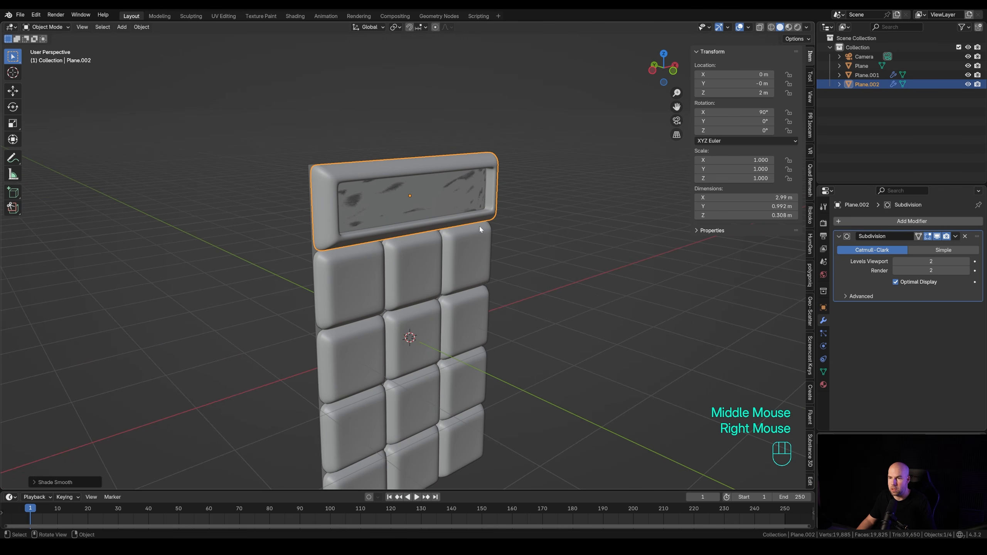
- Snap the 3D cursor to the strip frame and add a mesh plane there
key(shift+s)
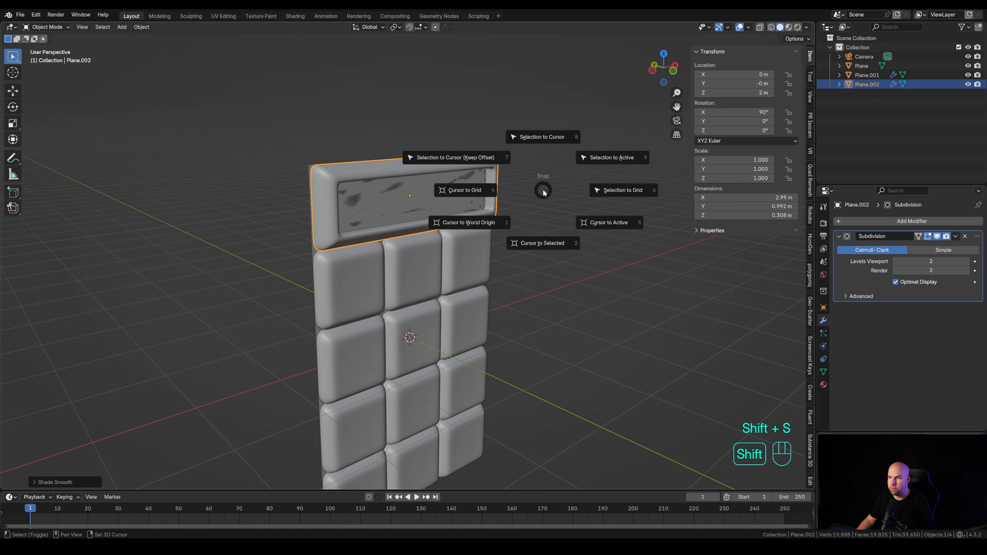
click(538, 250)
key(shift+a)
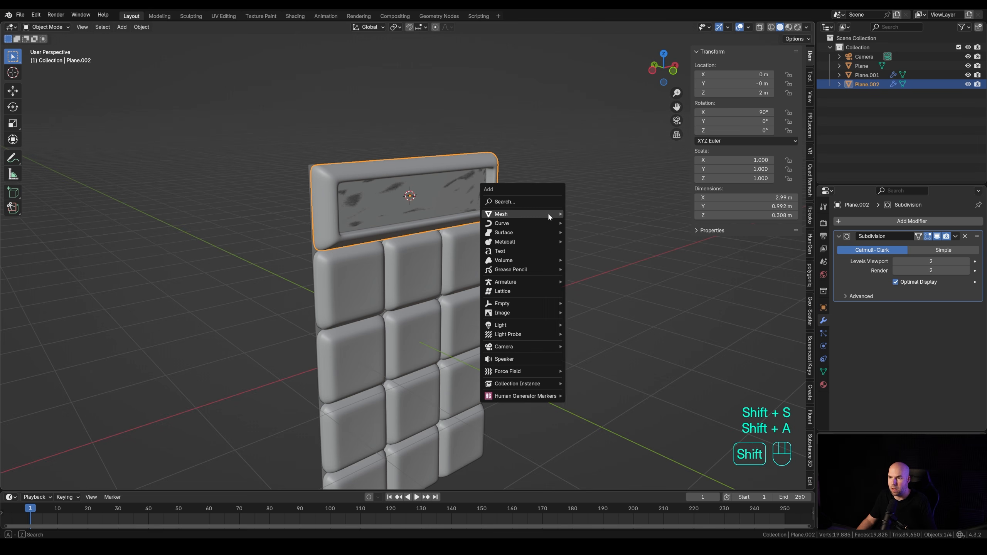
mouse_move(548, 213)
click(598, 213)
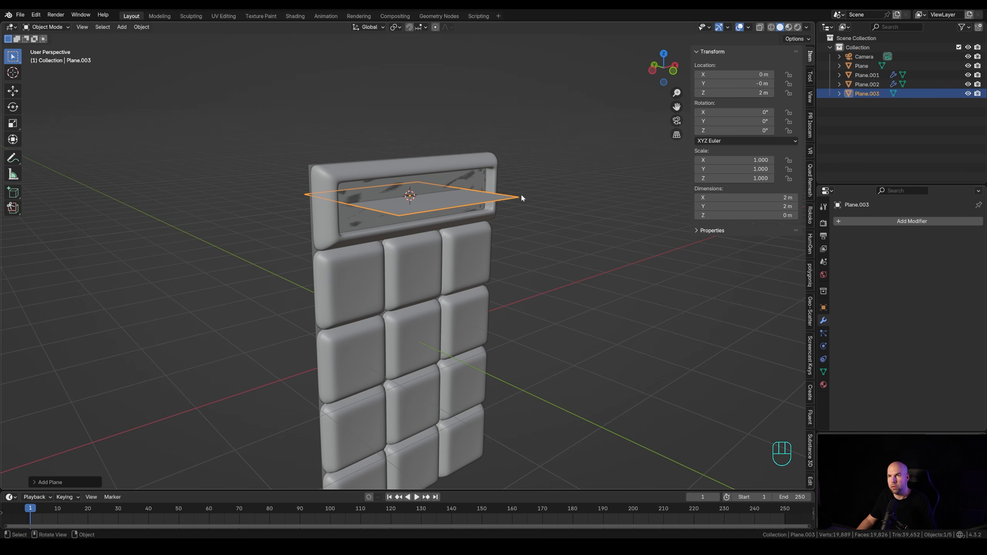
- Rotate the new plane 90° around X so it stands upright in the front view
key(KP_1)
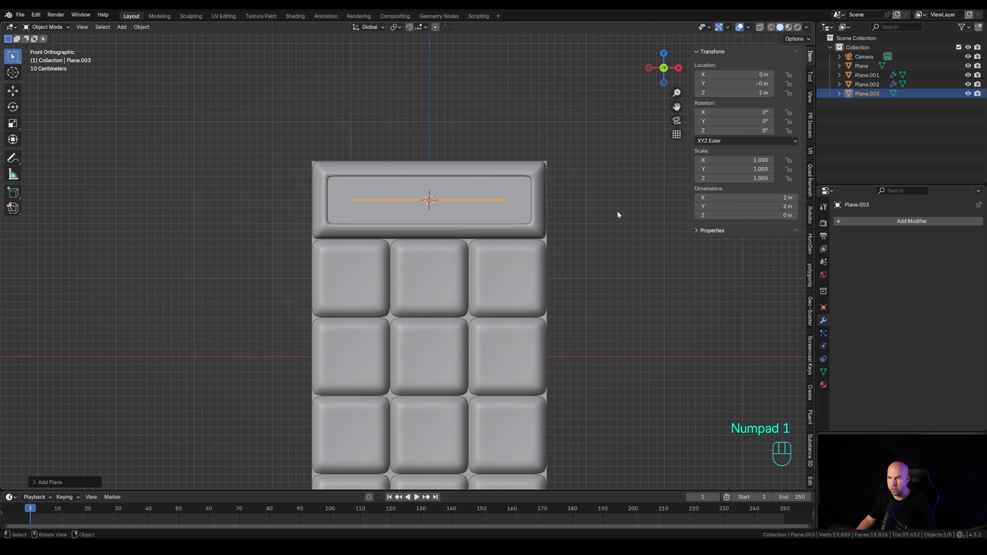
key(r)
key(x)
key(KP_9)
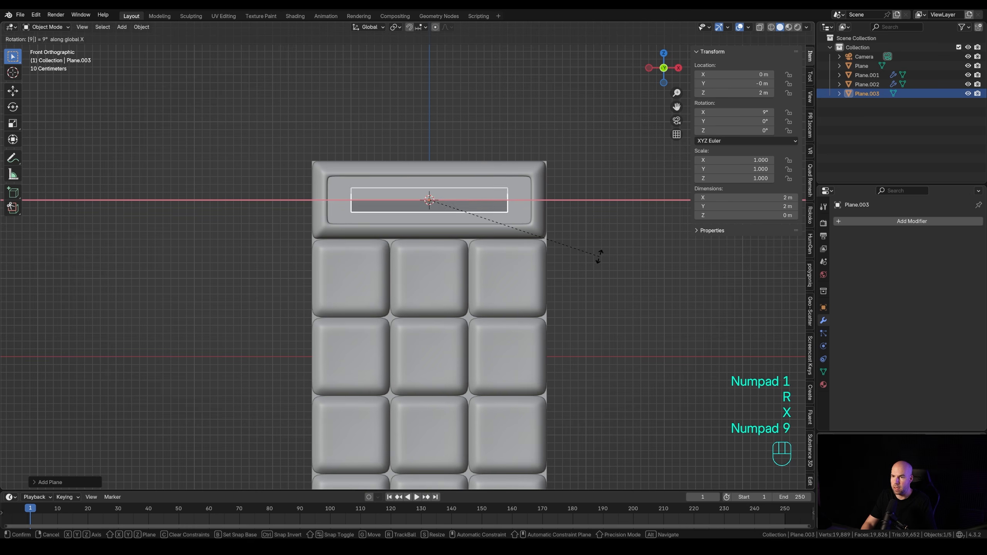
key(KP_0)
key(KP_Enter)
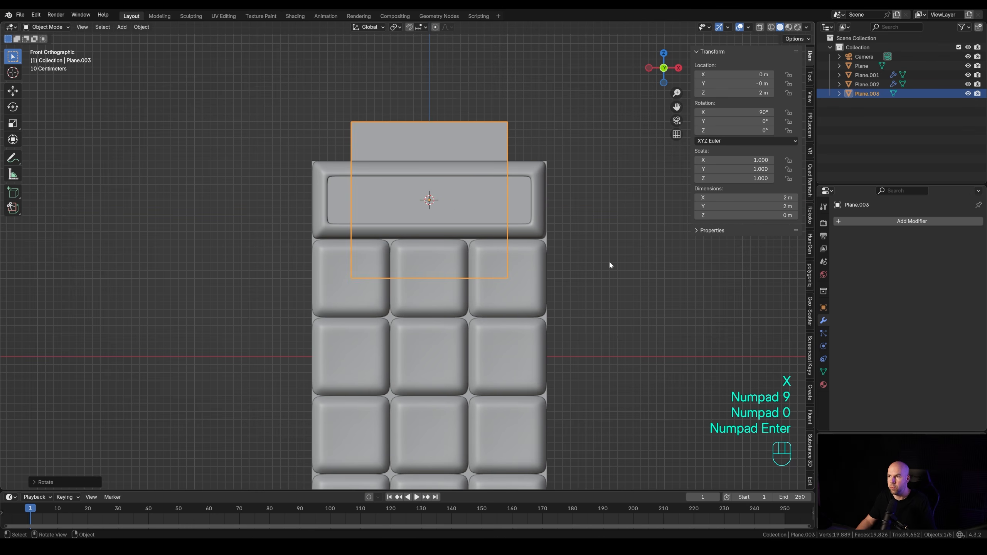
- Set the plane's dimensions to 4 m in X and 1 m in Y, and apply its scale
click(746, 198)
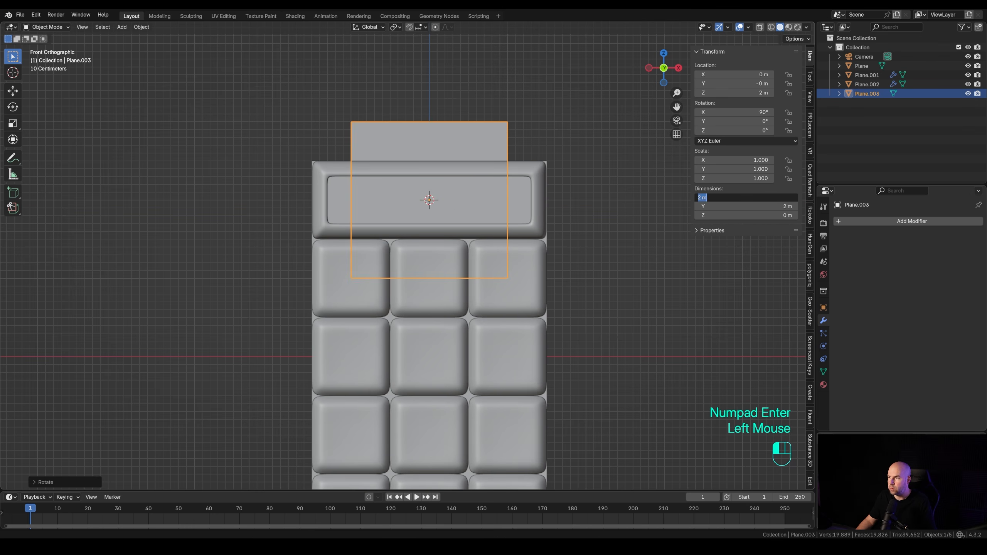
text(4)
key(Tab)
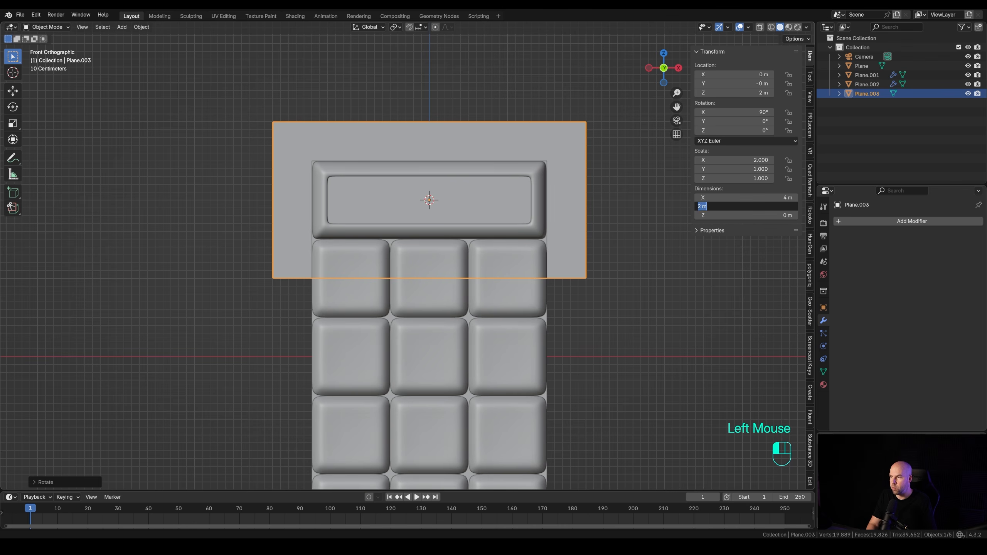
text(1)
key(Return)
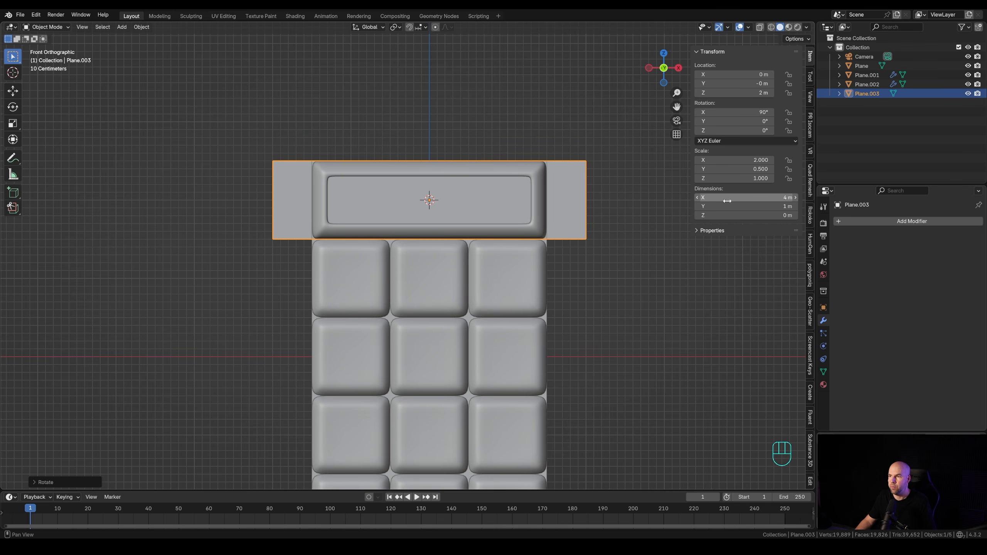
key(ctrl+a)
click(512, 194)
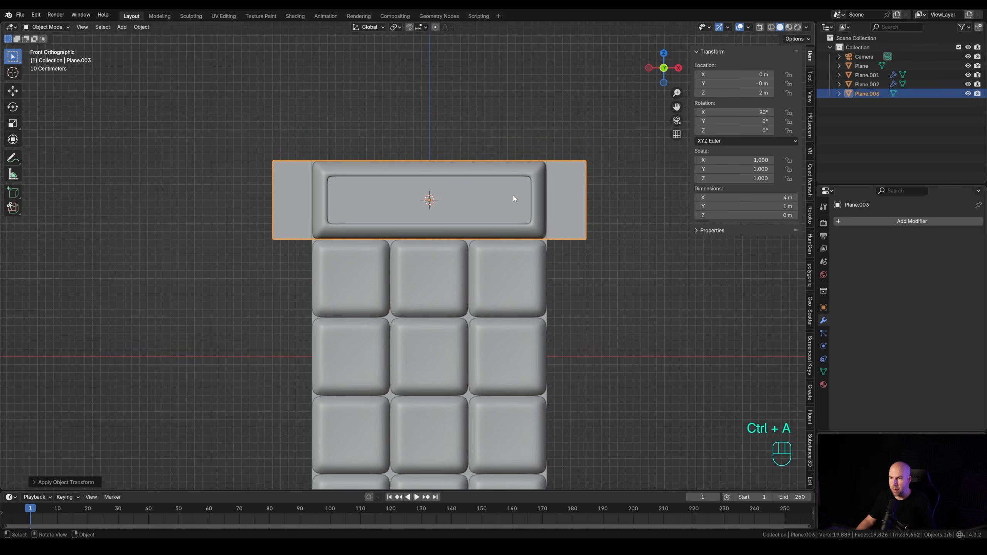
- Scale the plane's face down to about 2.62 × 0.655 m so it just covers the frame's opening
key(Tab)
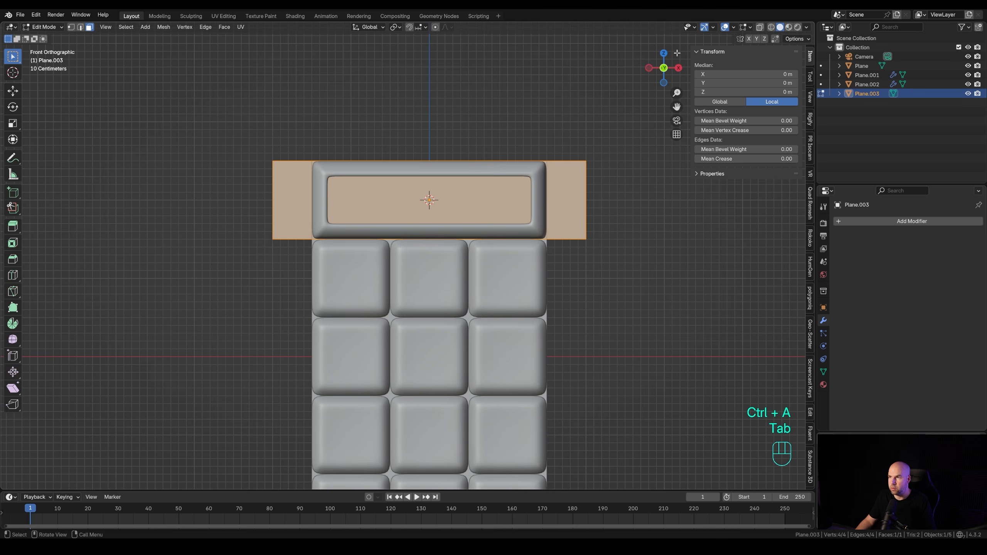
key(s)
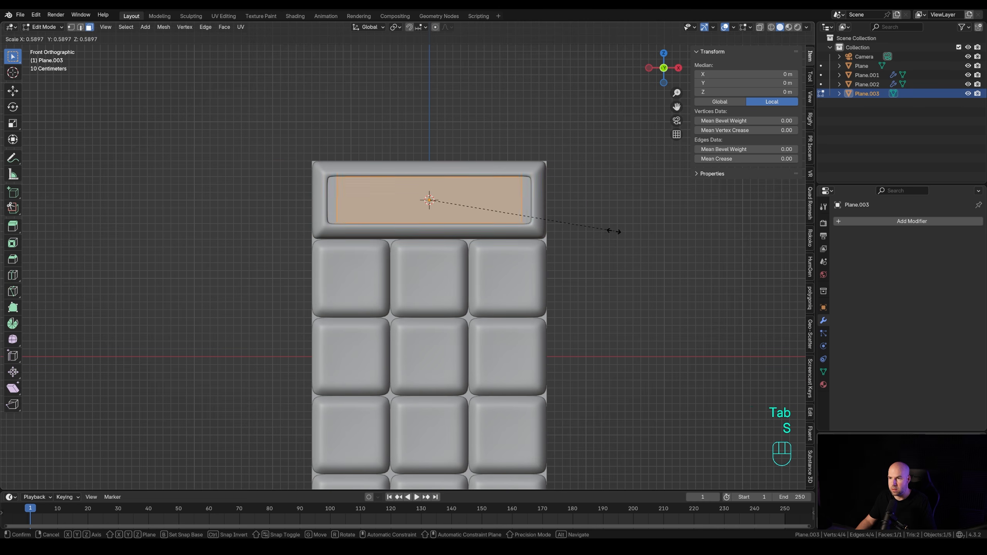
click(636, 231)
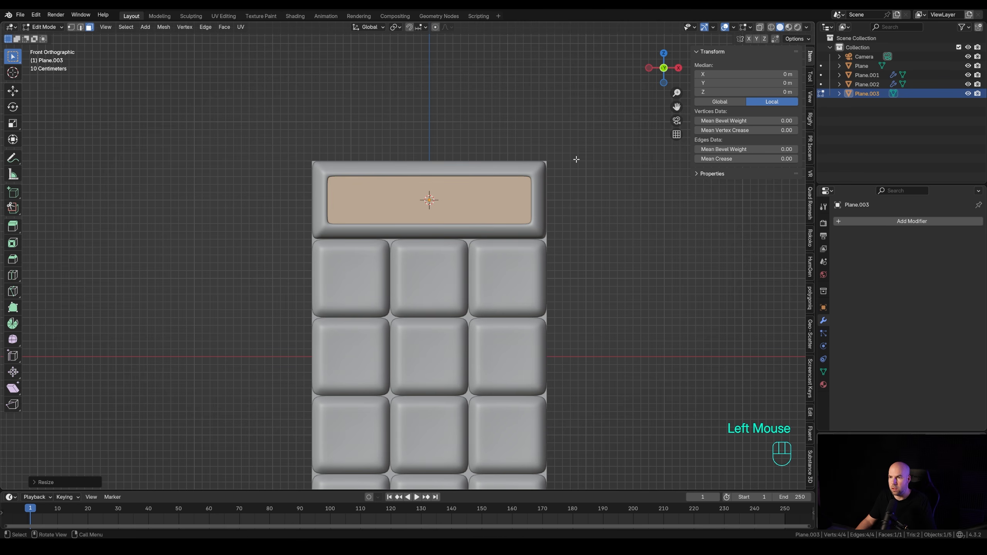
click(479, 196)
key(alt+z)
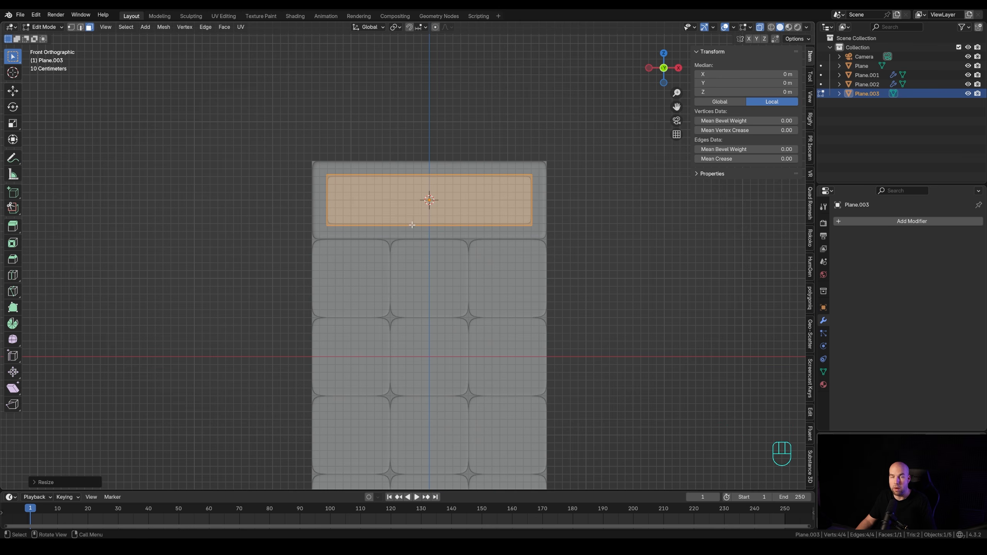
scroll(436, 216, up, 4)
shift+middle_drag(505, 163, 469, 205)
scroll(419, 176, down, 1)
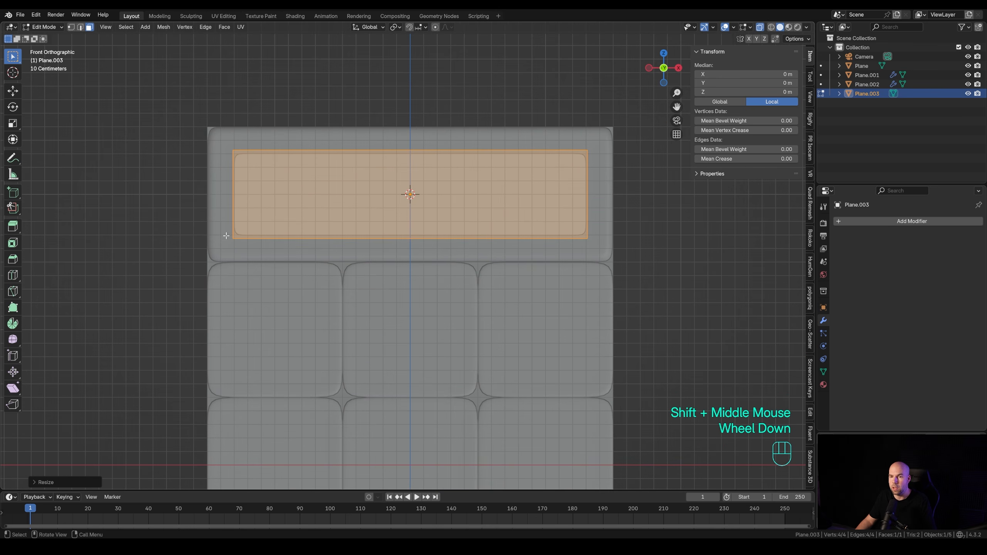
click(759, 27)
middle_drag(505, 248, 362, 216)
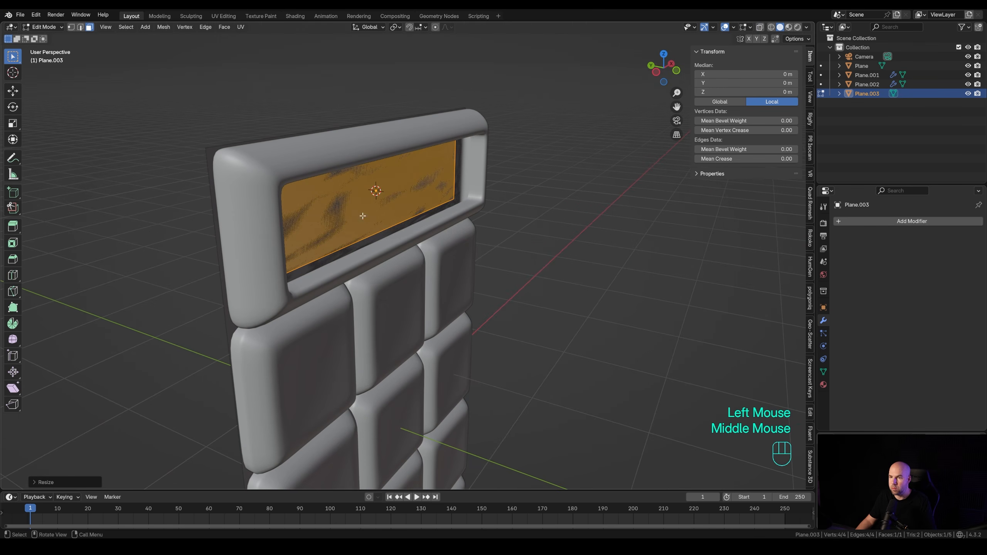
- Move the display plane forward about 0.26 m along Y into the front of the frame's opening
key(Tab)
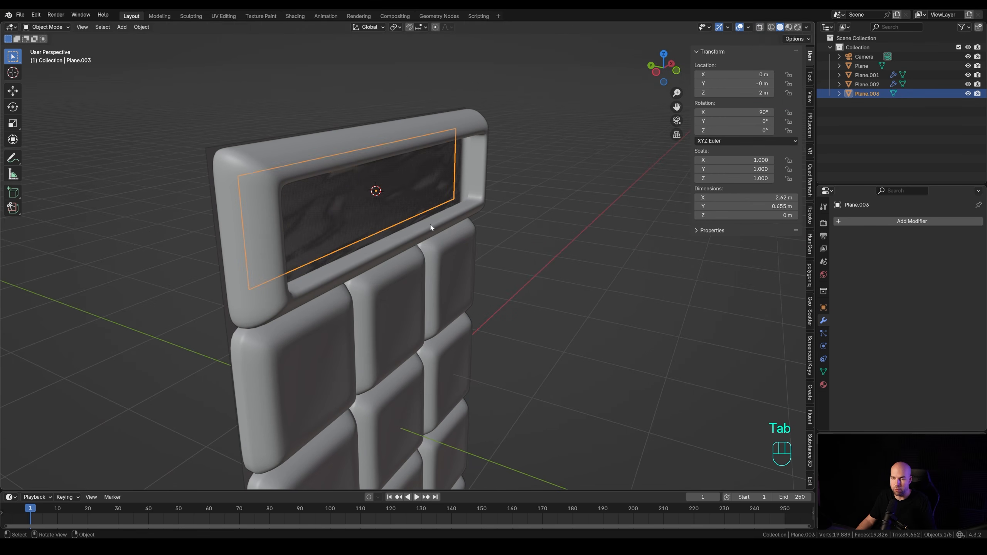
key(g)
key(y)
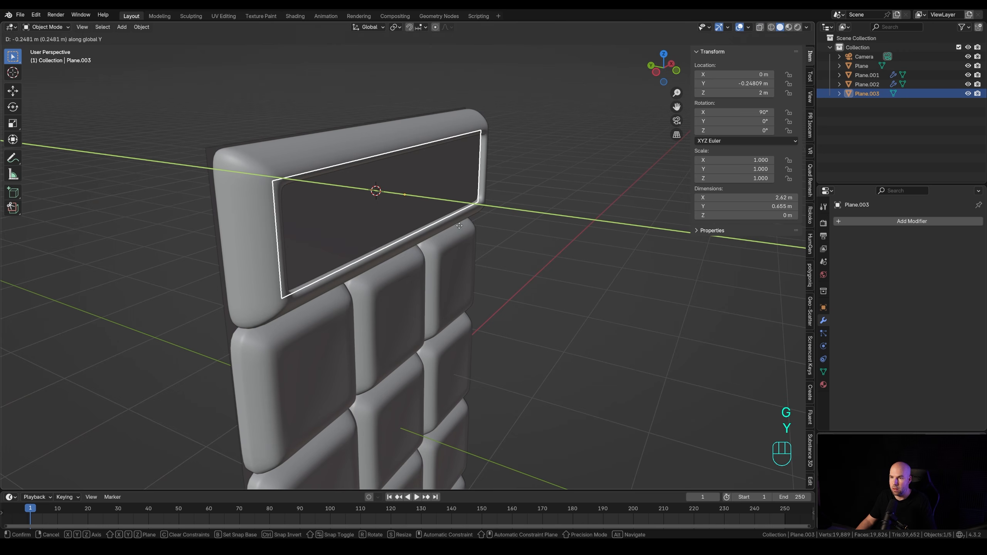
click(461, 223)
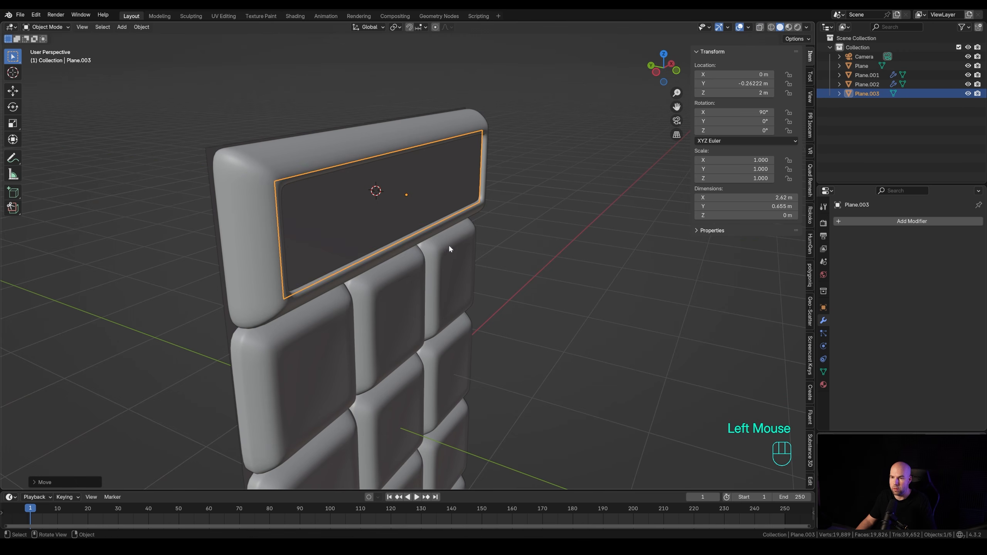
- Bevel the backing panel's four corner vertices by about 0.1 m with 3 segments
scroll(513, 349, down, 3)
shift+middle_drag(513, 349, 502, 237)
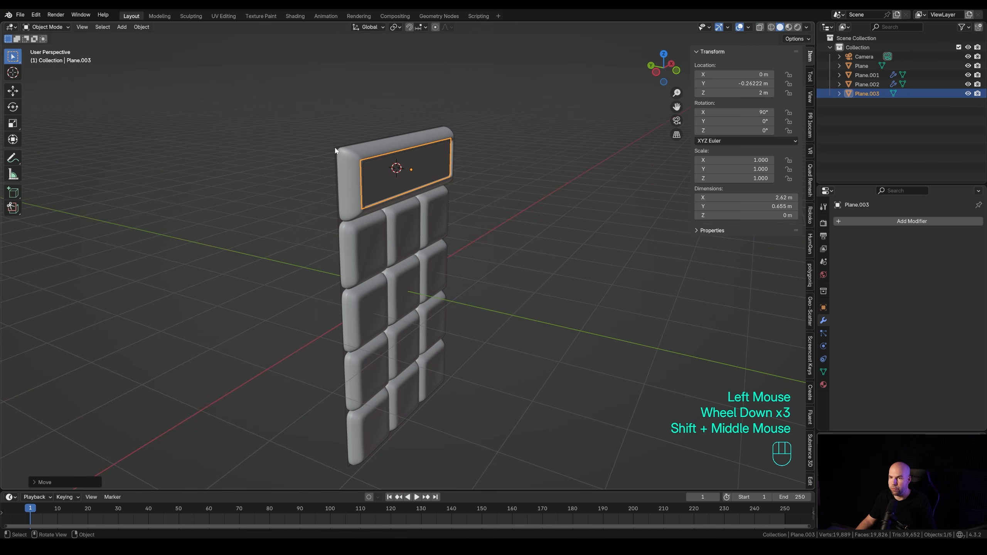
click(335, 151)
key(Tab)
mouse_move(508, 214)
middle_down()
mouse_move(539, 216)
mouse_move(519, 208)
middle_up()
scroll(539, 216, up, 2)
key(Escape)
key(1)
scroll(513, 210, up, 1)
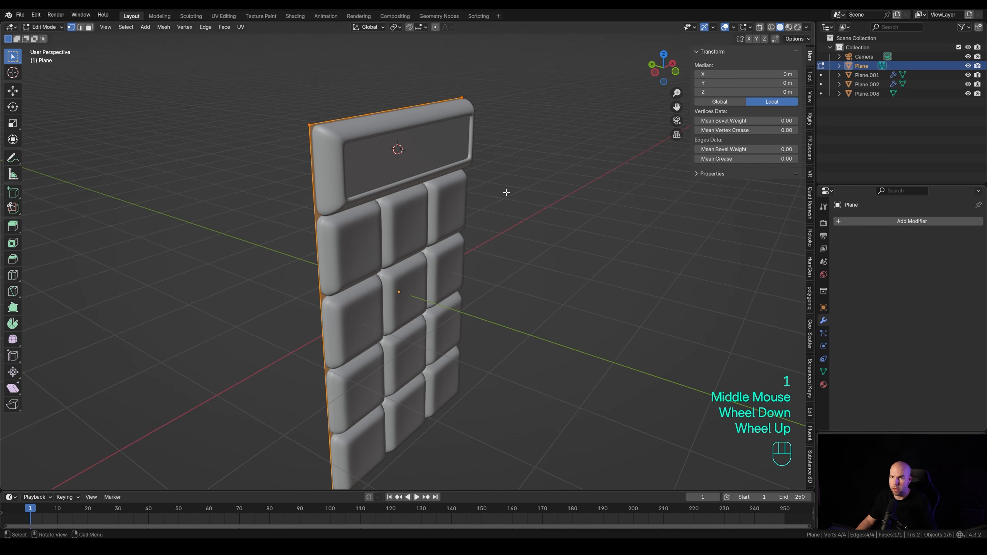
key(shift+ctrl+b)
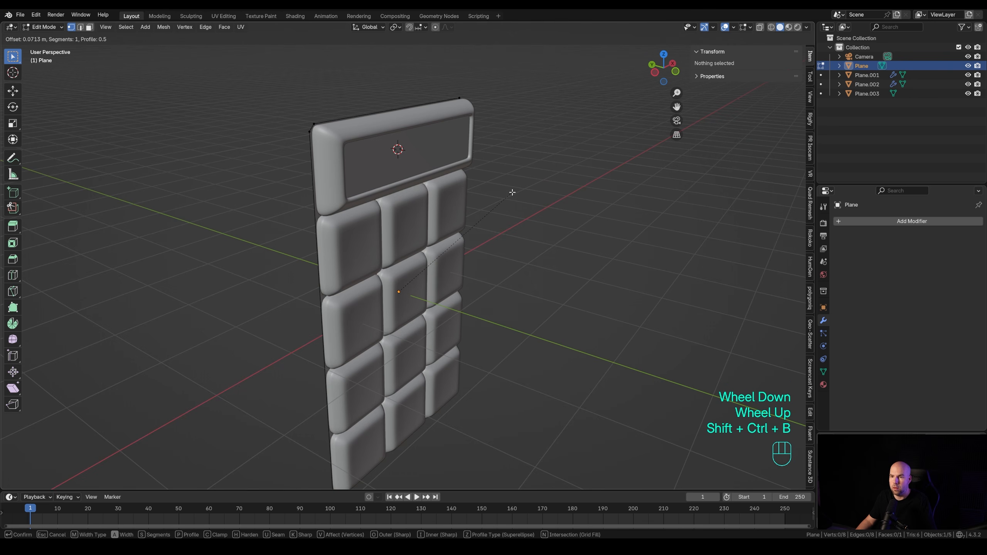
scroll(511, 192, up, 2)
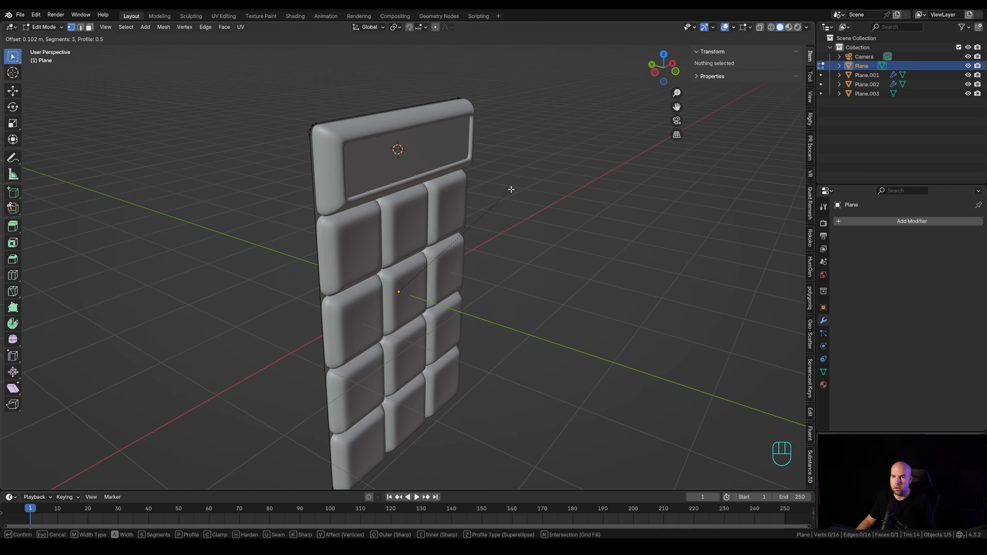
click(512, 189)
- Extrude the whole backing panel backward by about 0.166 m
middle_drag(534, 239, 605, 218)
key(a)
key(e)
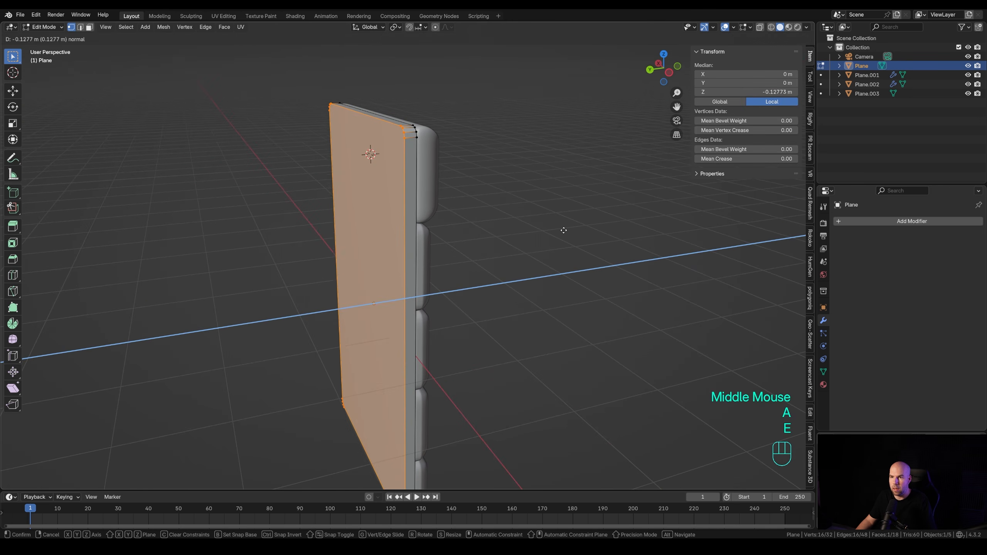
shift+click(517, 220)
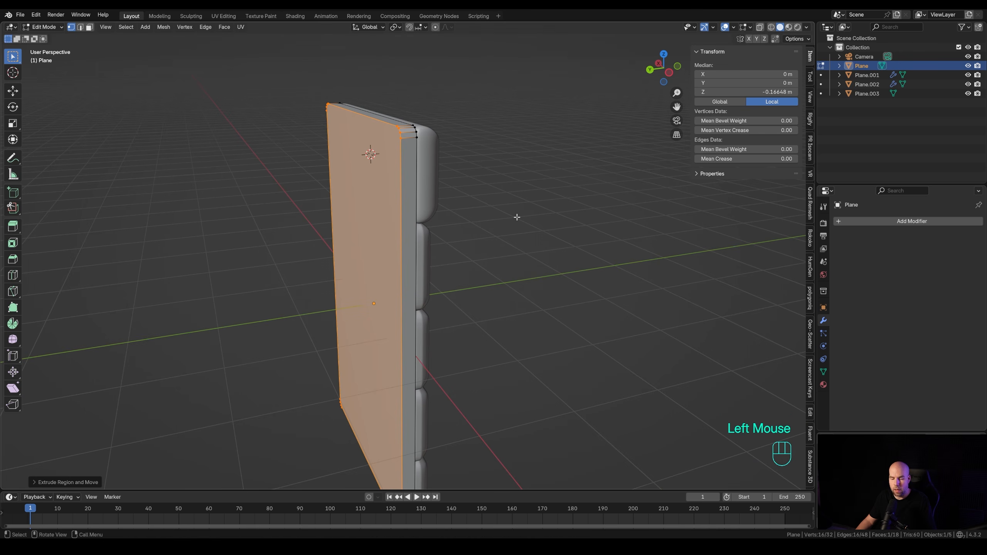
- Duplicate the panel's rear face slightly back along Y and extrude the copy backward by about 0.08 m
key(shift+d)
key(y)
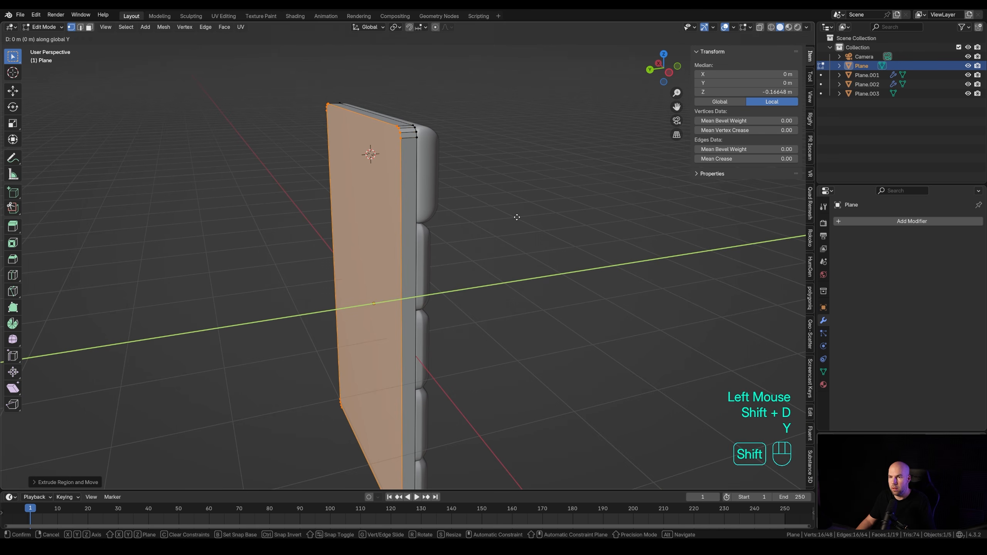
shift+click(510, 219)
key(e)
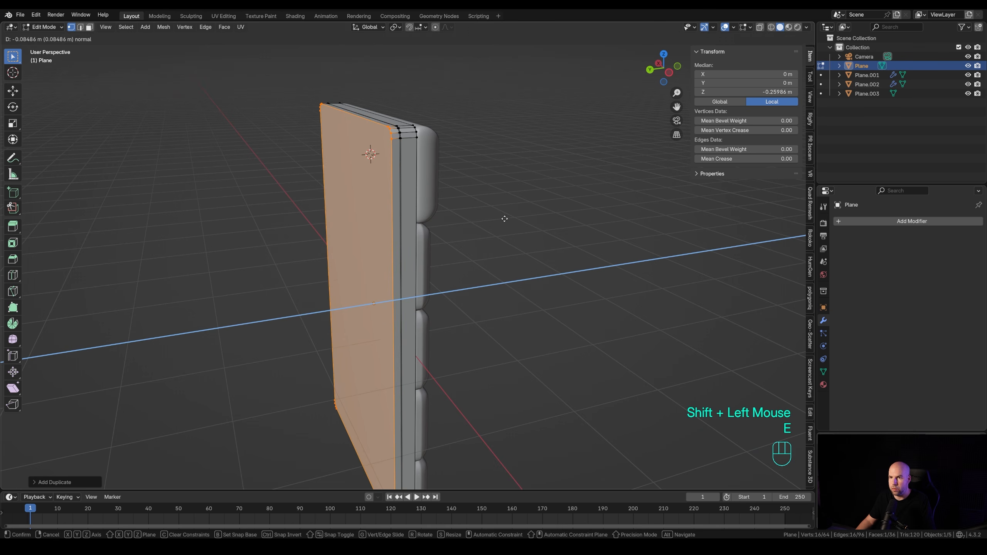
click(505, 218)
- Recalculate the normals of the entire two-layer backing panel and return to Object Mode
middle_drag(506, 216, 495, 243)
key(a)
key(shift+n)
scroll(495, 243, down, 2)
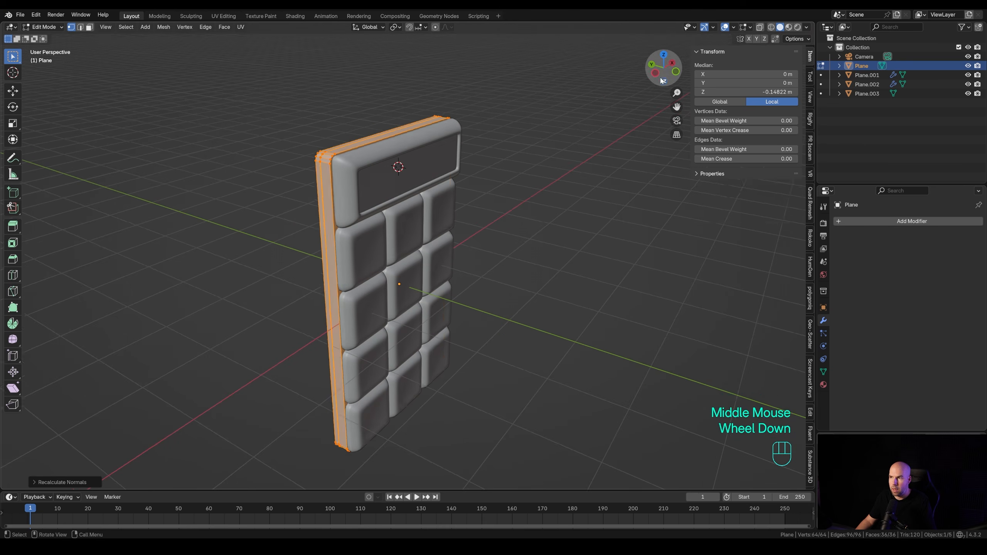
key(Tab)
- Turn on the face orientation overlay and select the arrayed buttons
click(749, 27)
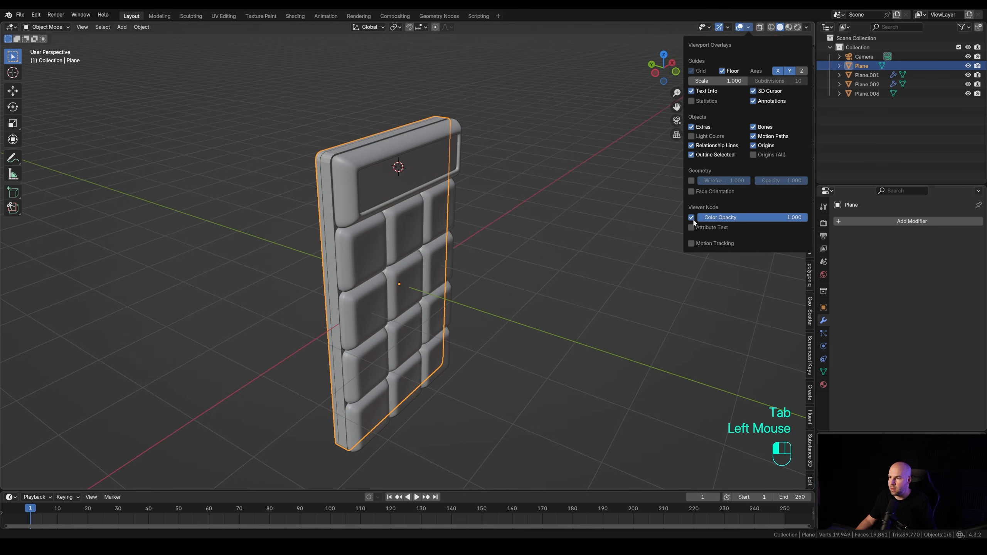
click(690, 191)
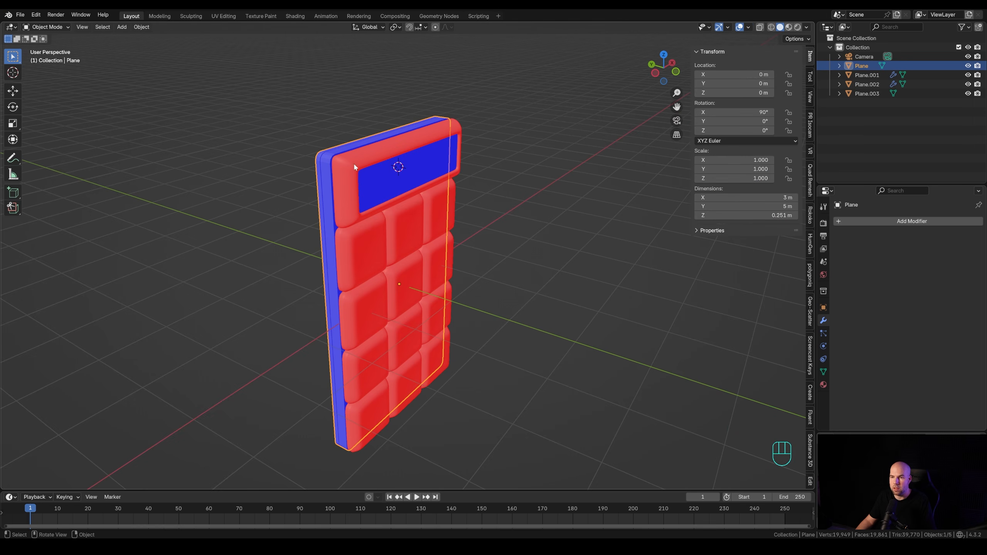
click(379, 258)
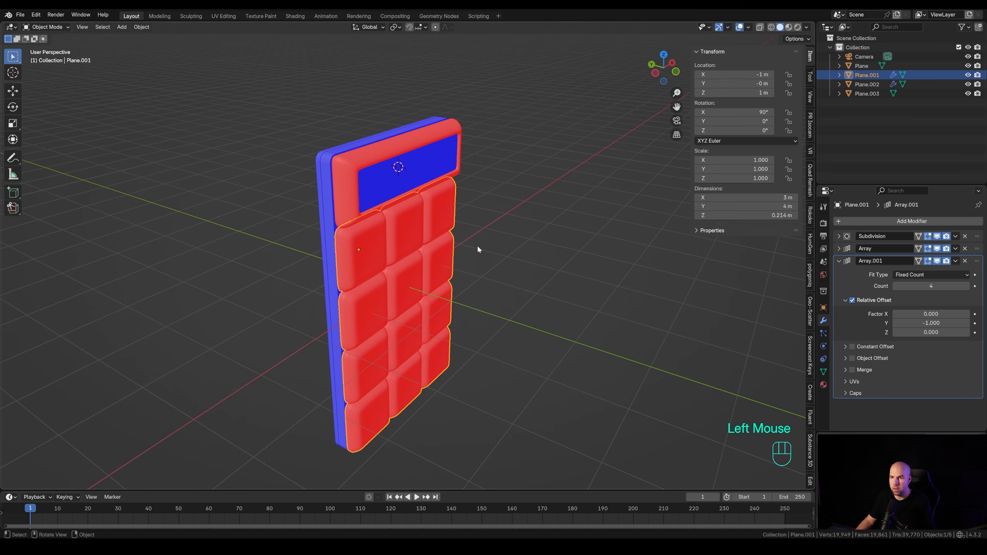
- Recalculate the normals of the whole button mesh so its faces point outward, and return to Object Mode
key(Tab)
key(a)
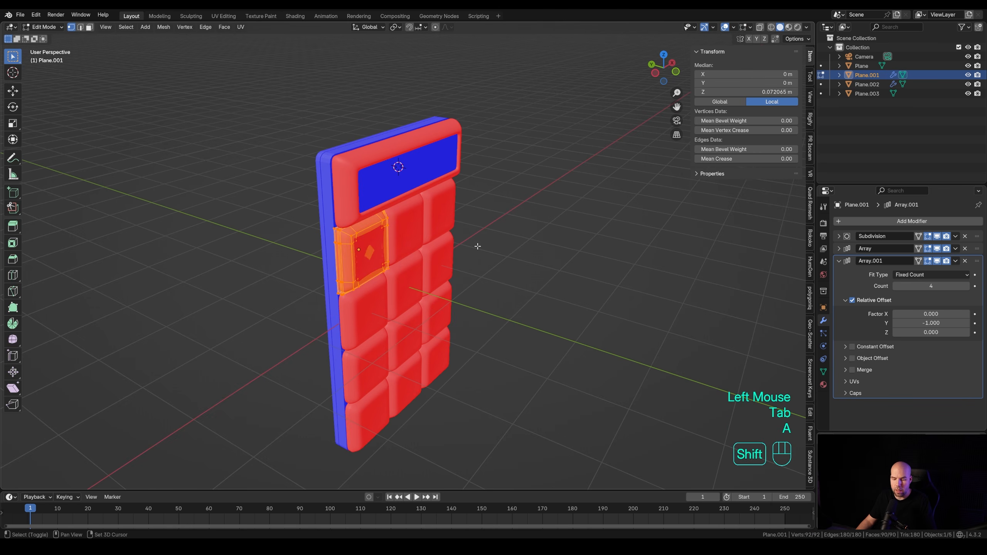
key(shift+n)
key(Tab)
- Recalculate the normals of the entire display frame so its faces point outward, and leave Edit Mode
click(344, 174)
key(Tab)
key(a)
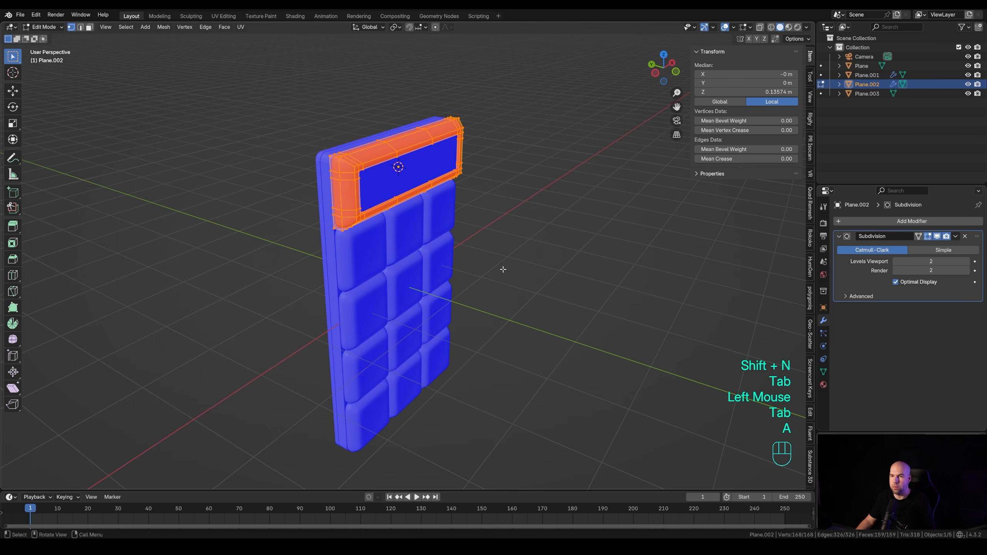
key(shift+n)
key(Tab)
- Deselect the frame and turn off the face orientation overlay
click(505, 262)
middle_drag(506, 261, 481, 259)
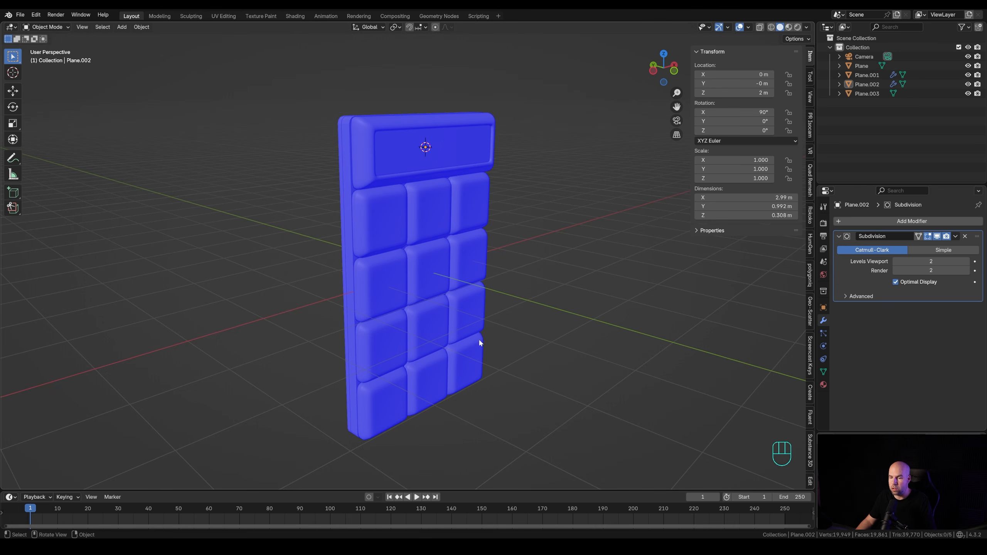
click(748, 27)
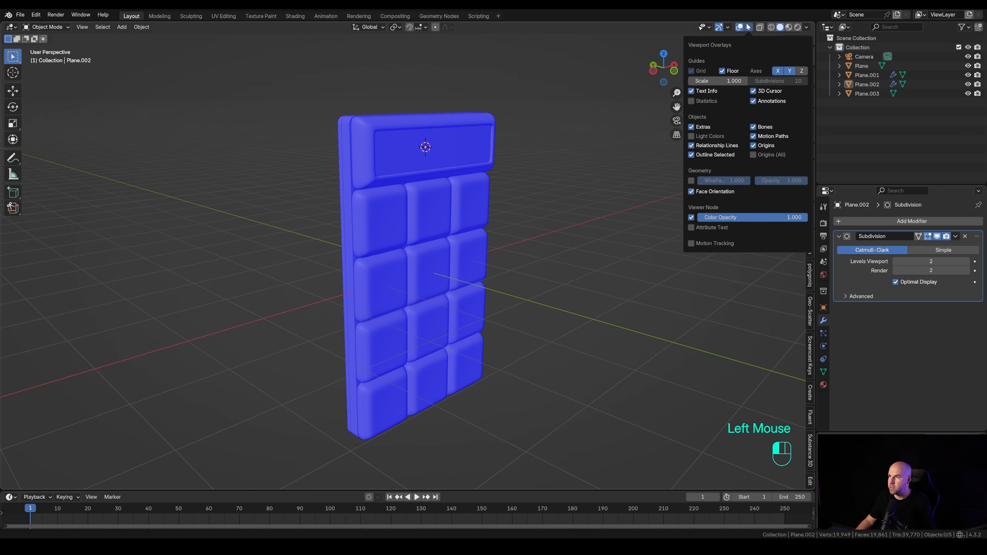
click(694, 191)
- Split the 3D viewport vertically and turn the new area beside it into a UV Editor
drag(4, 22, 338, 58)
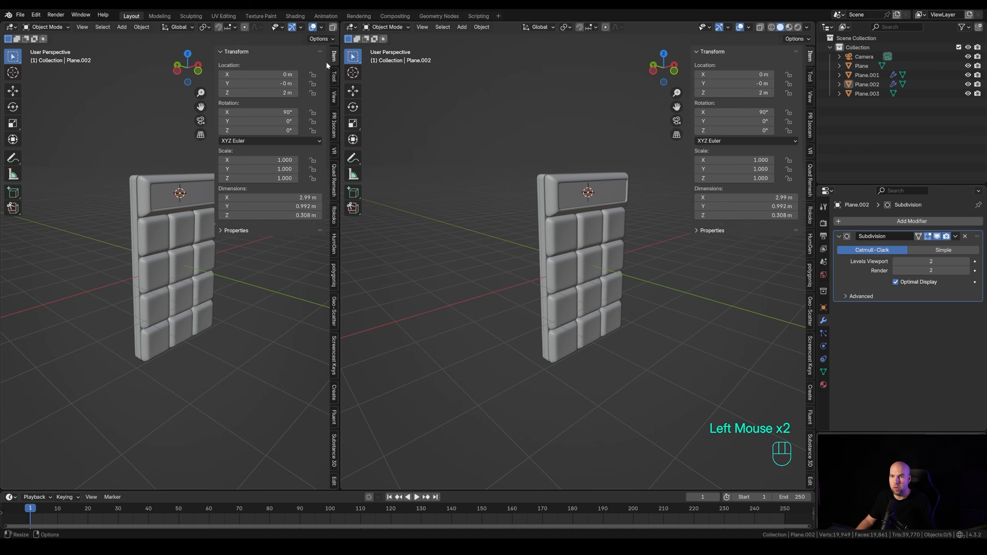
click(12, 27)
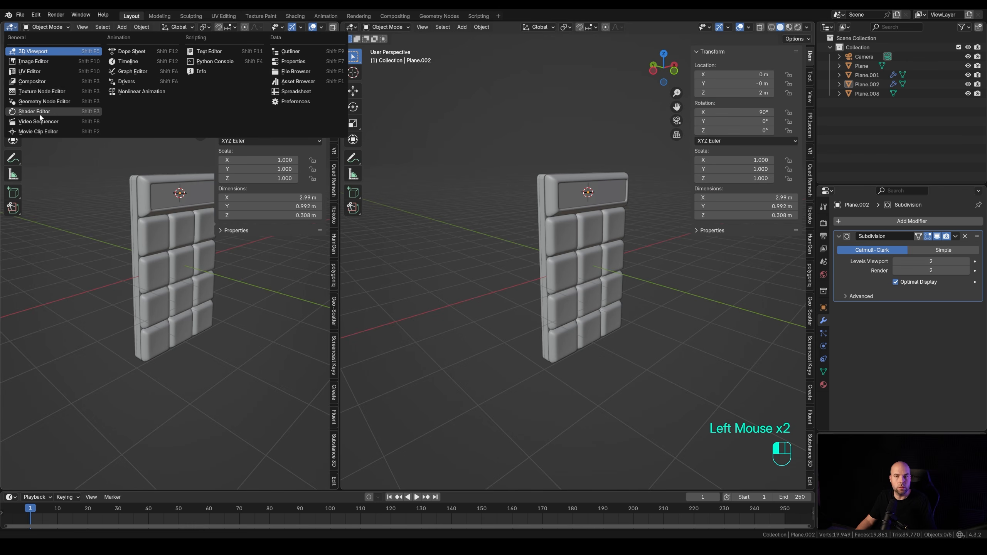
click(33, 61)
scroll(179, 275, up, 4)
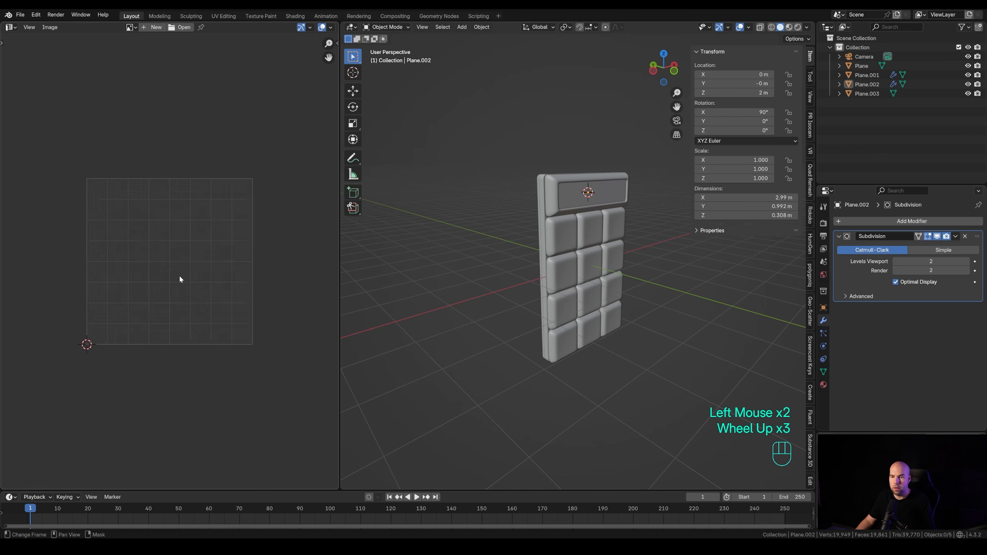
- Add a new material to the arrayed buttons and name it Key
click(558, 241)
shift+middle_drag(558, 295, 564, 239)
scroll(613, 239, up, 1)
click(823, 384)
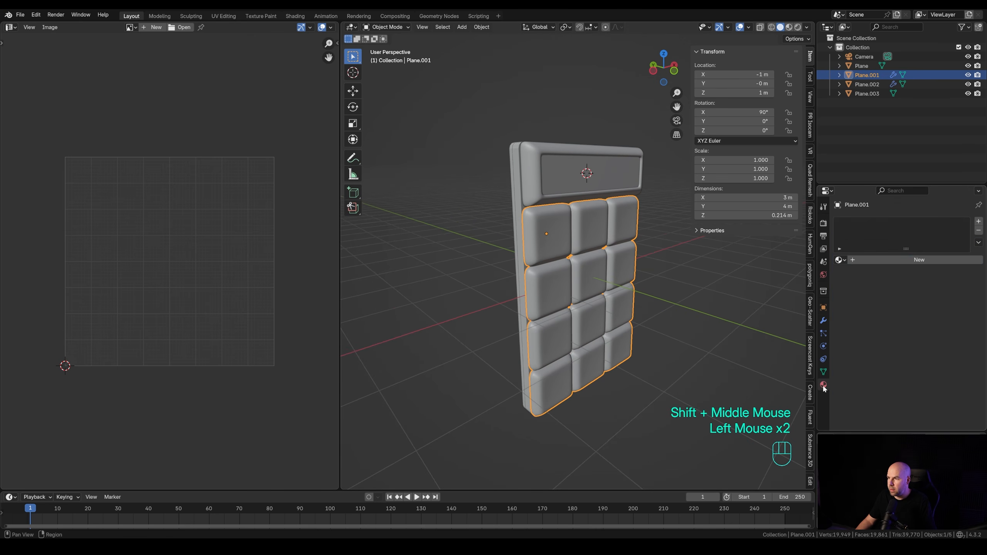
click(869, 262)
double_click(860, 223)
text(Key)
- Add a new material to the display screen plane and name it LCD
click(577, 202)
click(611, 190)
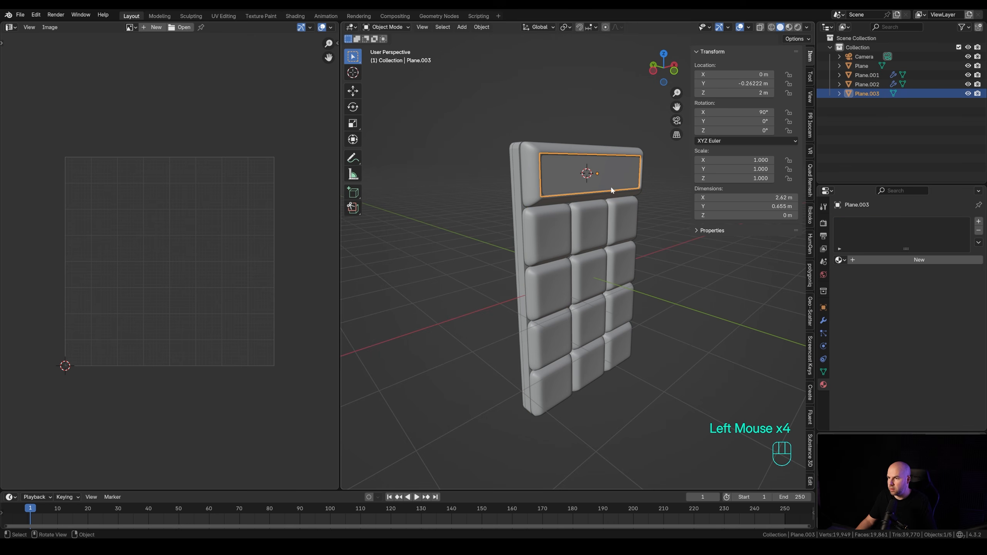
click(870, 260)
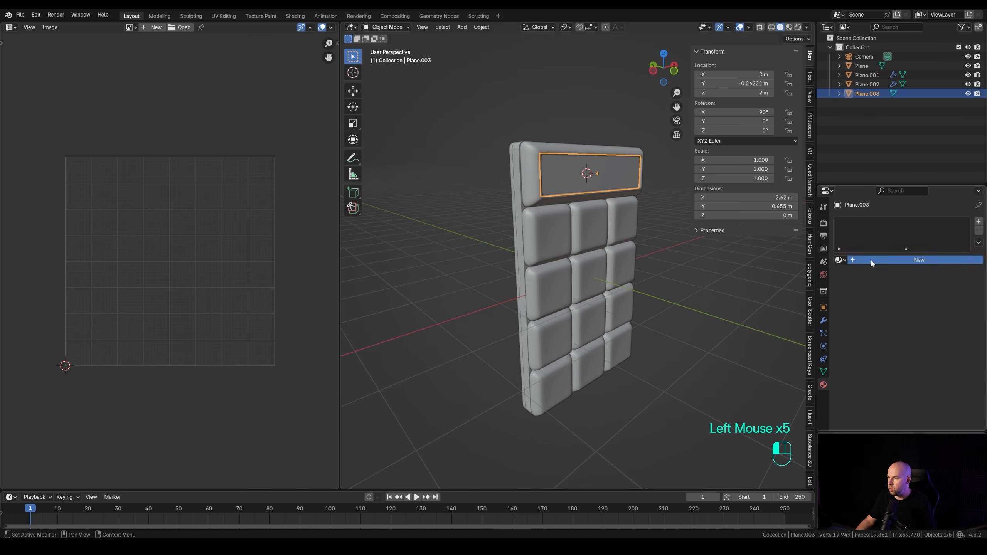
click(856, 227)
double_click(856, 228)
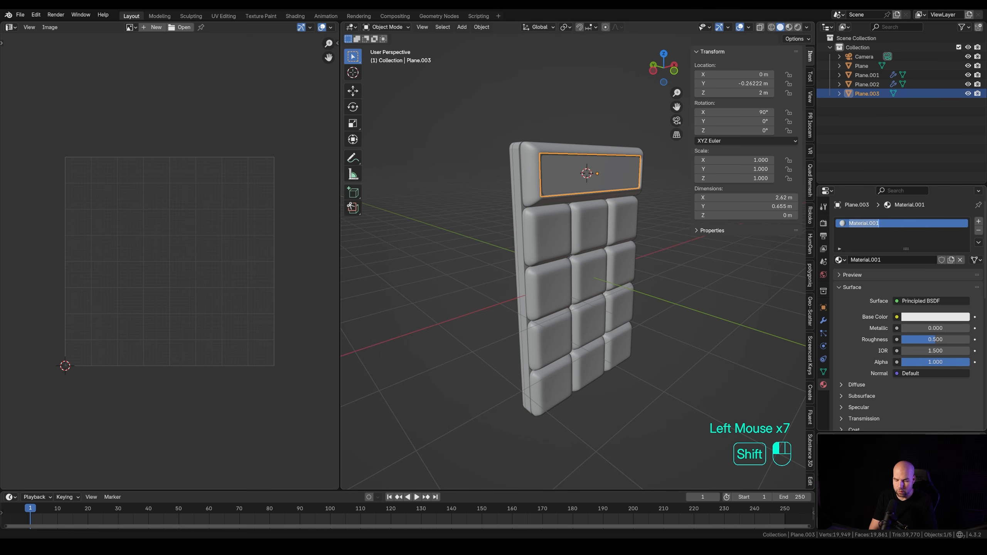
text(LCD)
key(Return)
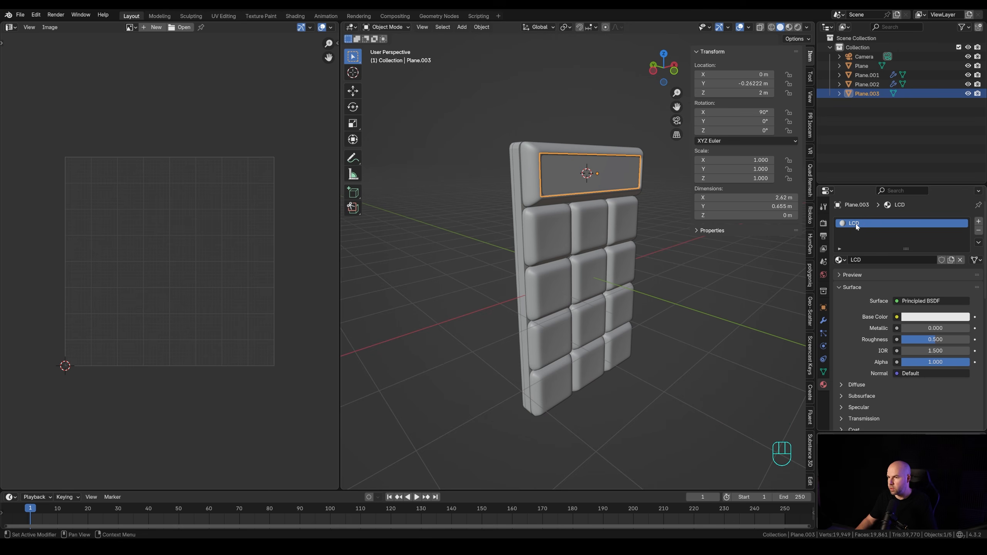
- Give the buttons' Key material an Image Texture as base color, loading keypad.png
click(553, 249)
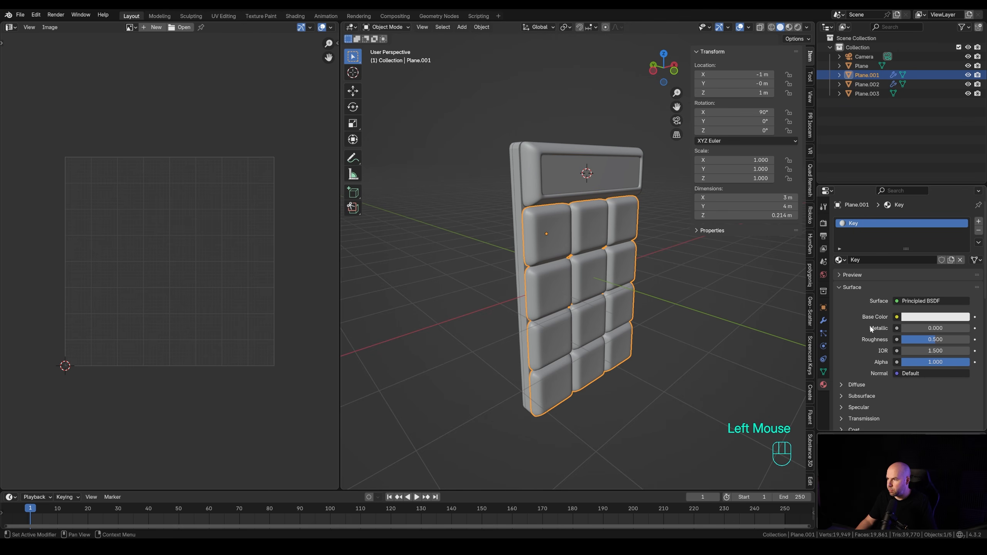
click(897, 317)
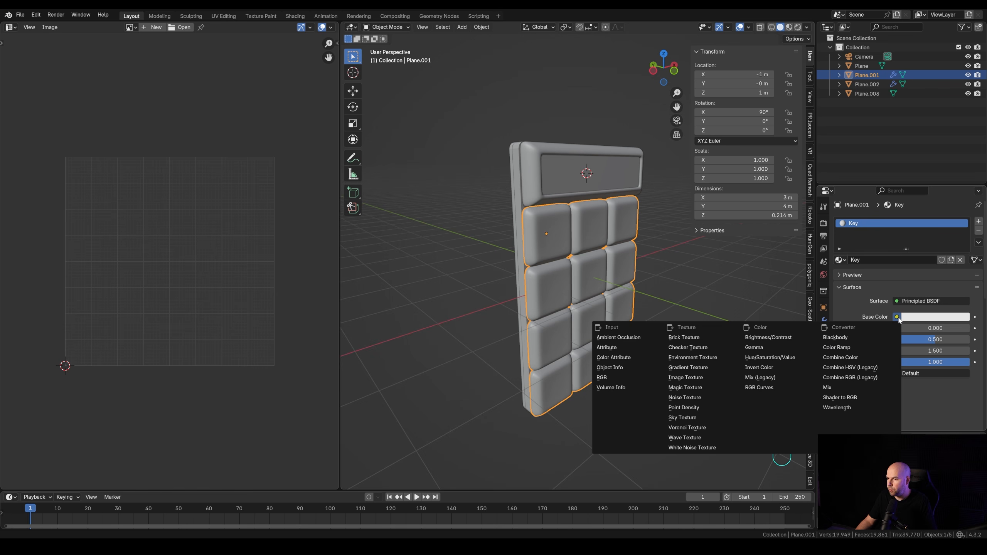
click(694, 377)
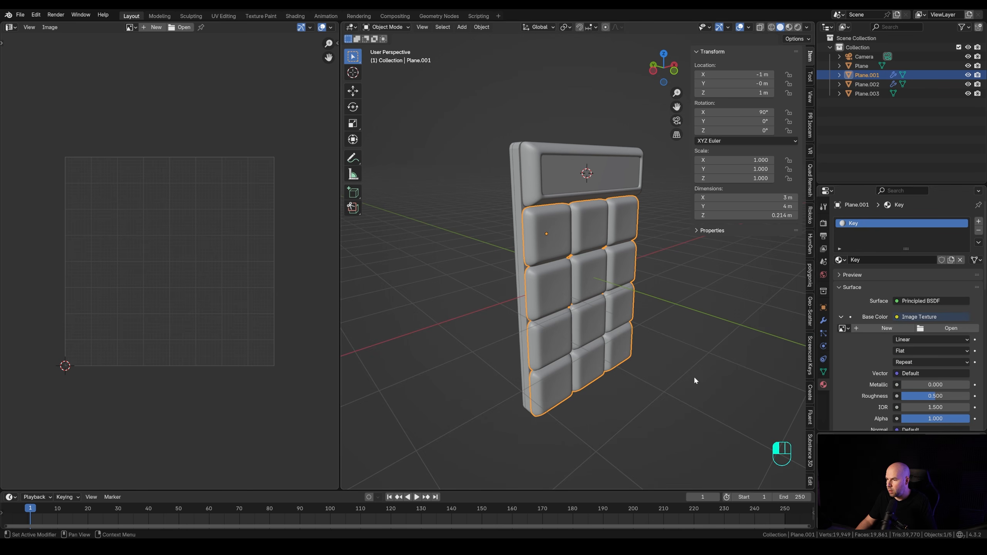
click(922, 329)
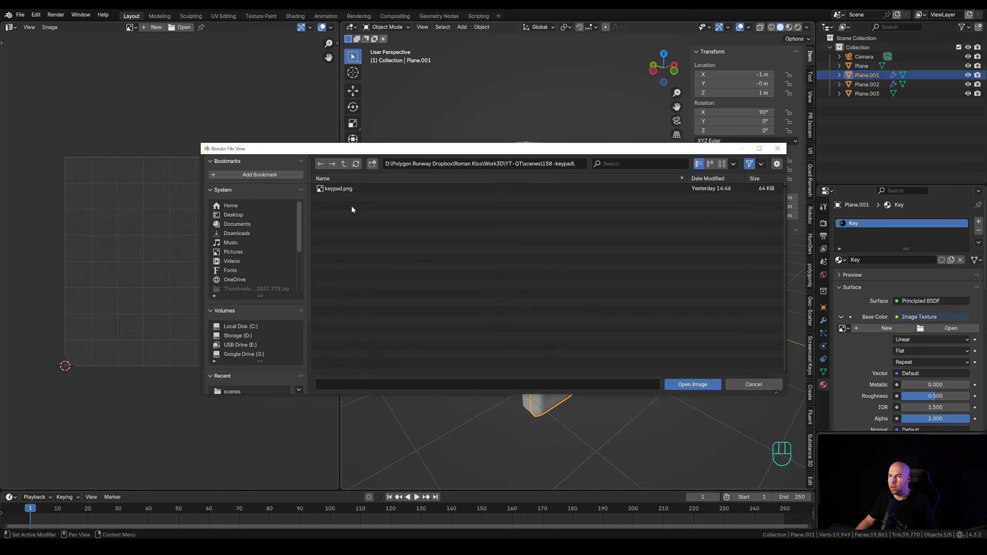
double_click(344, 189)
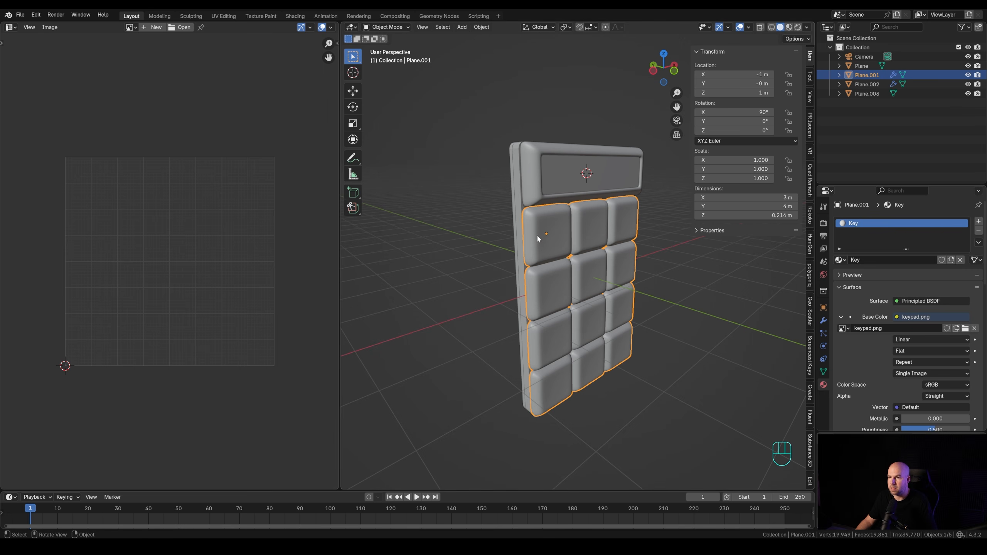
- View the button's UVs over the keypad image, then split off a lower area and make it a Shader Editor
key(Tab)
scroll(177, 210, down, 2)
scroll(177, 210, down, 4)
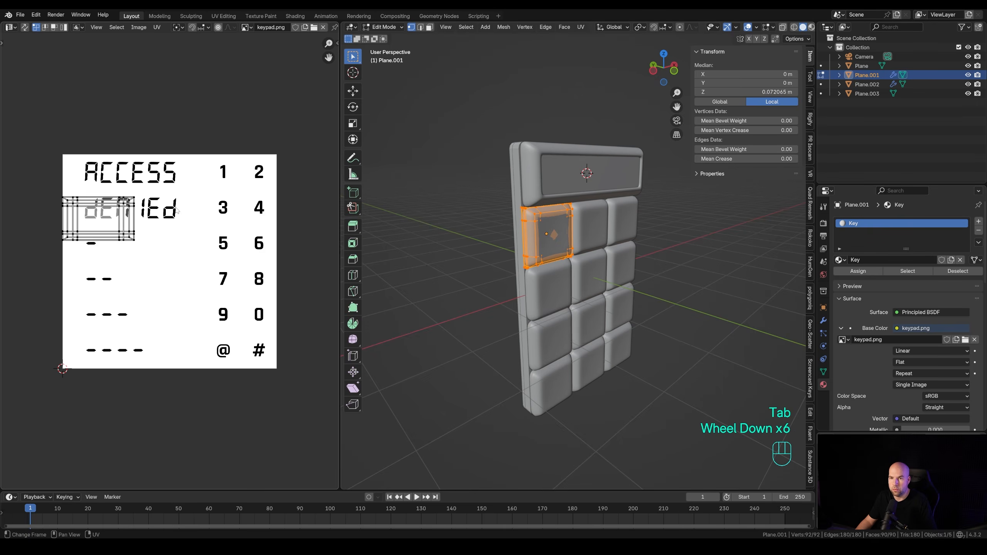
scroll(195, 248, up, 1)
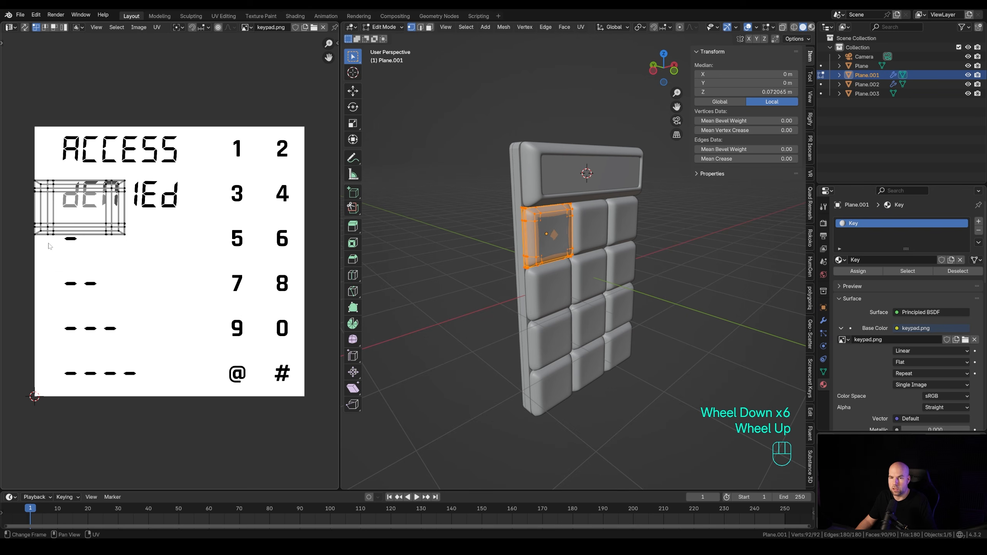
key(Tab)
drag(3, 488, 19, 345)
click(10, 352)
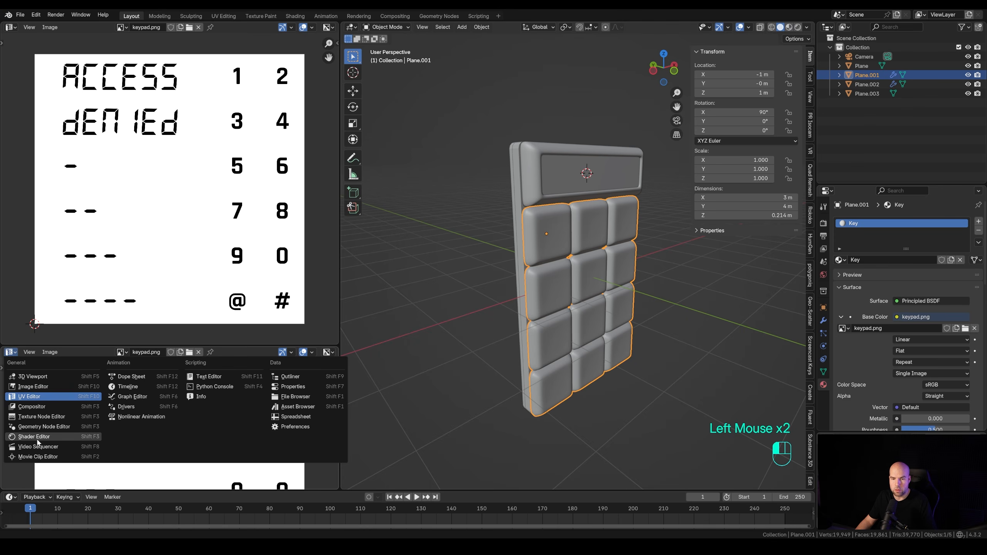
click(39, 444)
drag(131, 345, 131, 326)
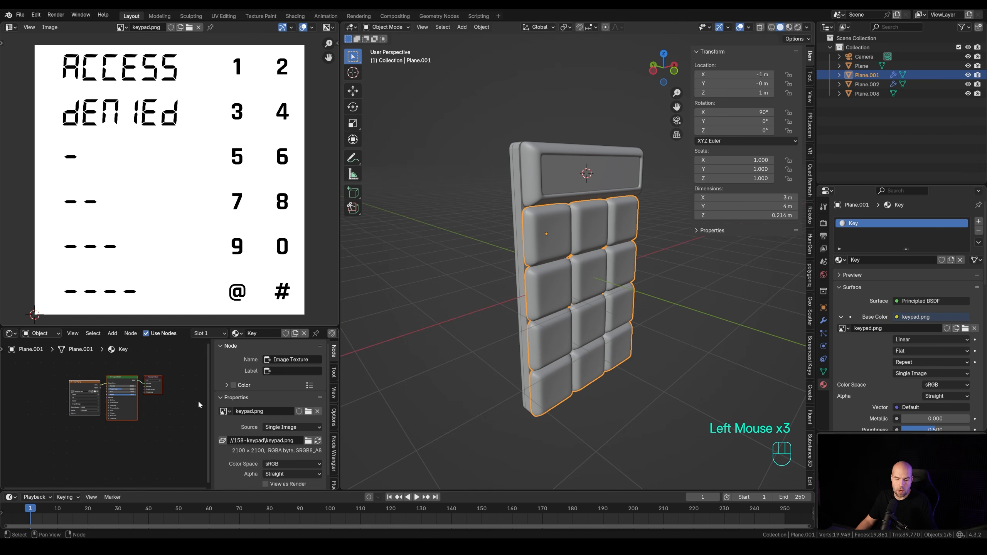
- Hide the node editor's sidebar and select the keypad.png texture node of the Key material
key(n)
scroll(186, 415, up, 5)
middle_drag(187, 415, 189, 447)
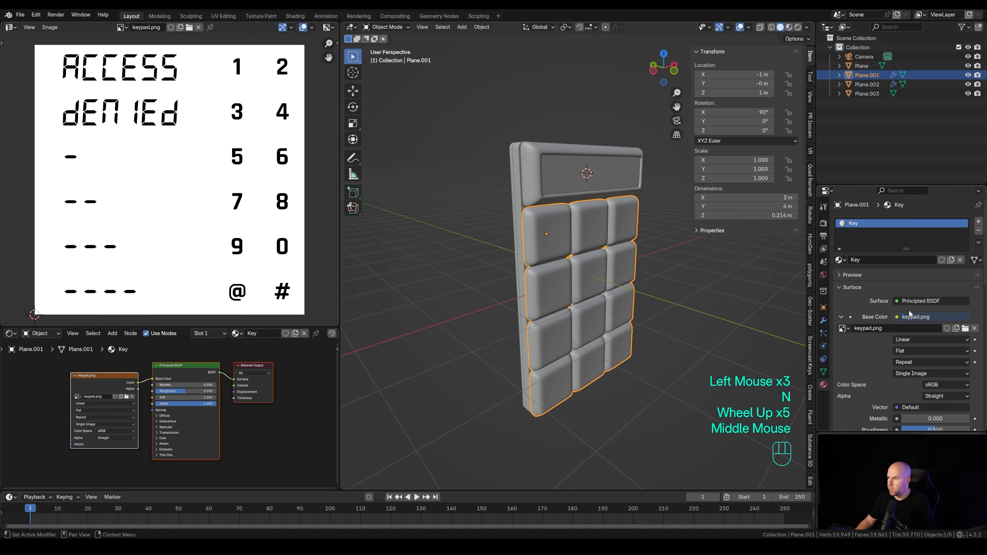
click(99, 383)
scroll(129, 383, up, 1)
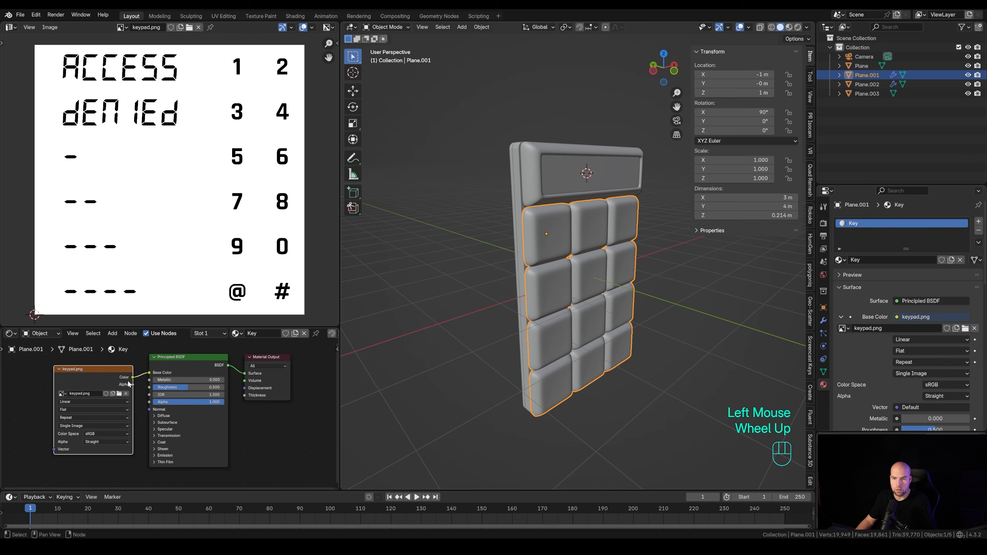
click(175, 362)
click(128, 386)
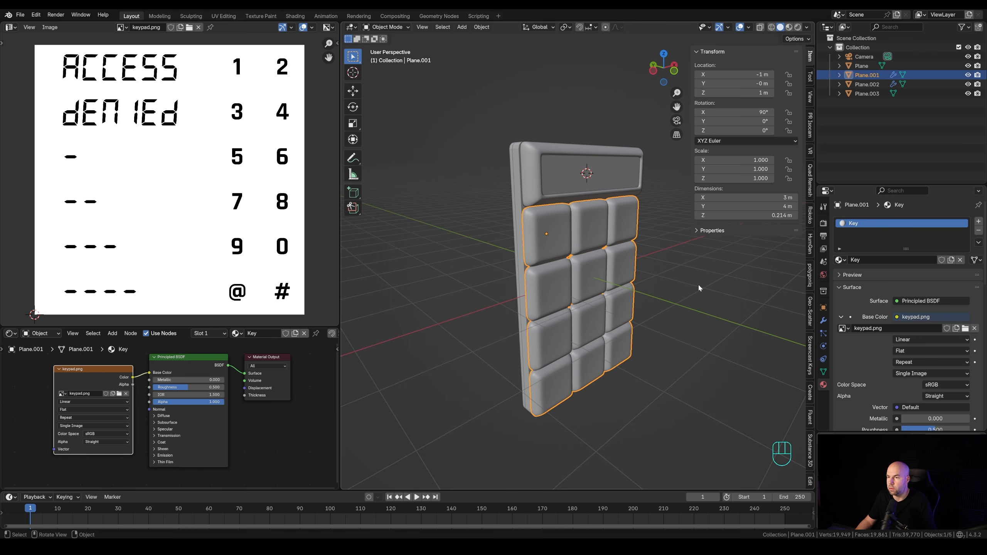
- Switch the 3D viewport to Material Preview shading and view the keypad straight from the front
key(z)
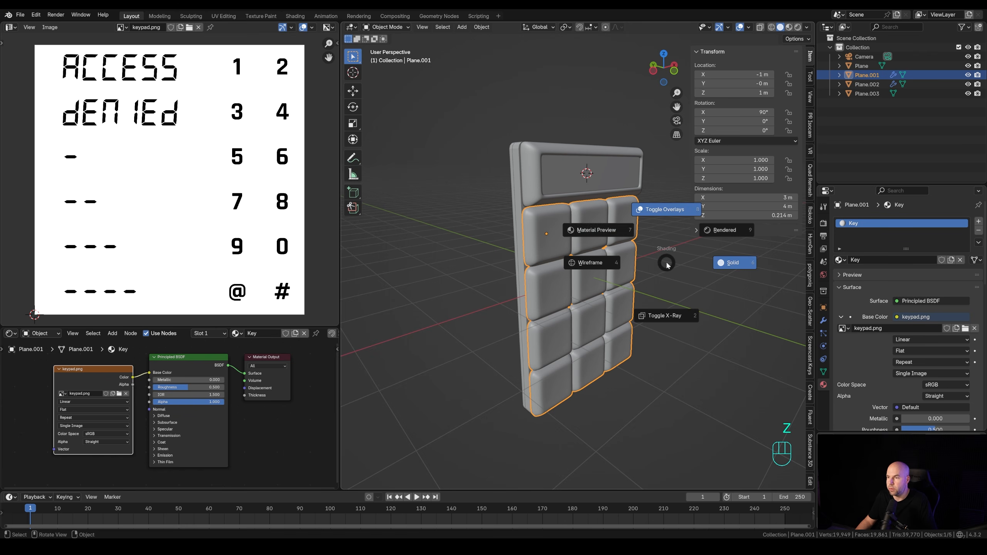
click(595, 228)
mouse_move(595, 229)
middle_down()
mouse_move(716, 295)
mouse_move(653, 287)
mouse_move(711, 295)
mouse_move(660, 280)
middle_up()
key(KP_1)
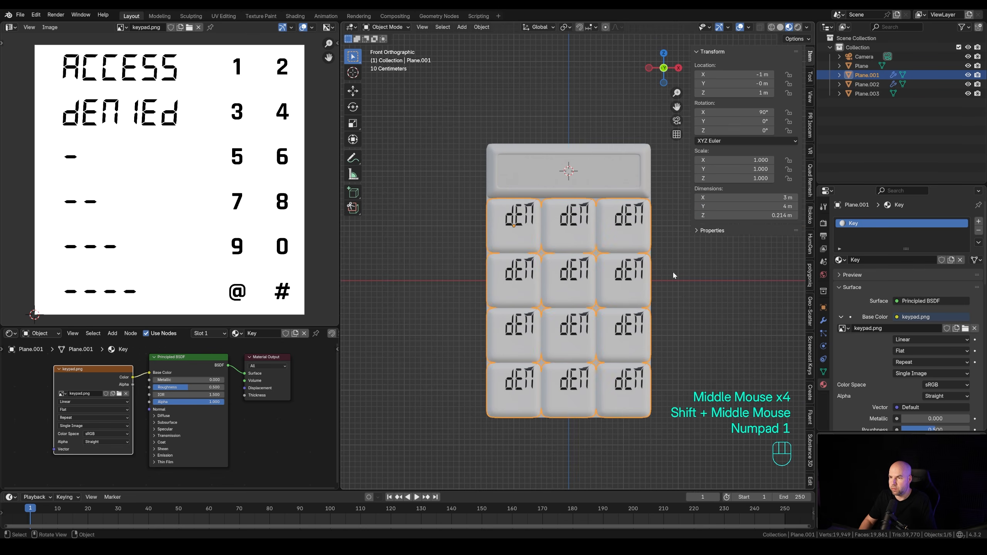
- Select the whole button mesh and unwrap it with Project from View (Bounds) from the front
key(Tab)
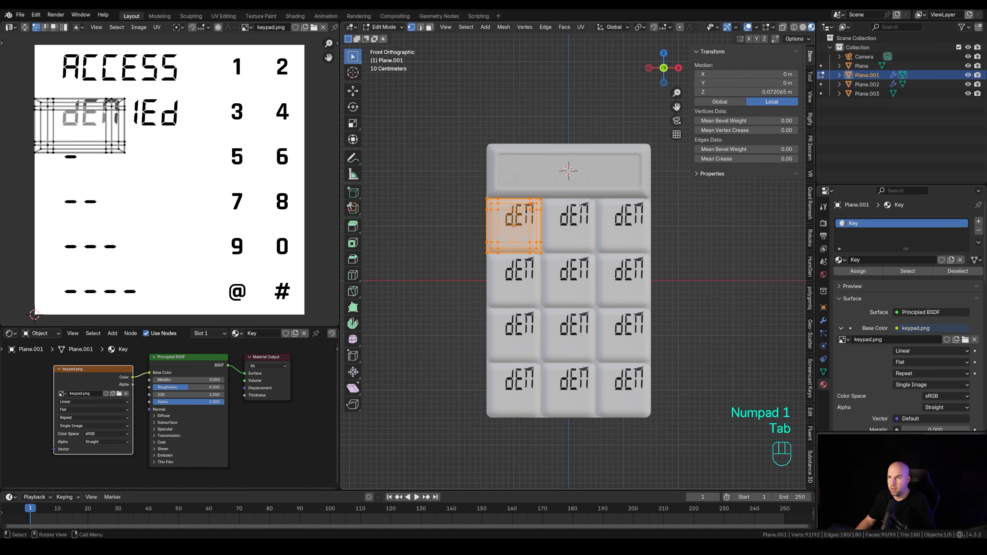
key(a)
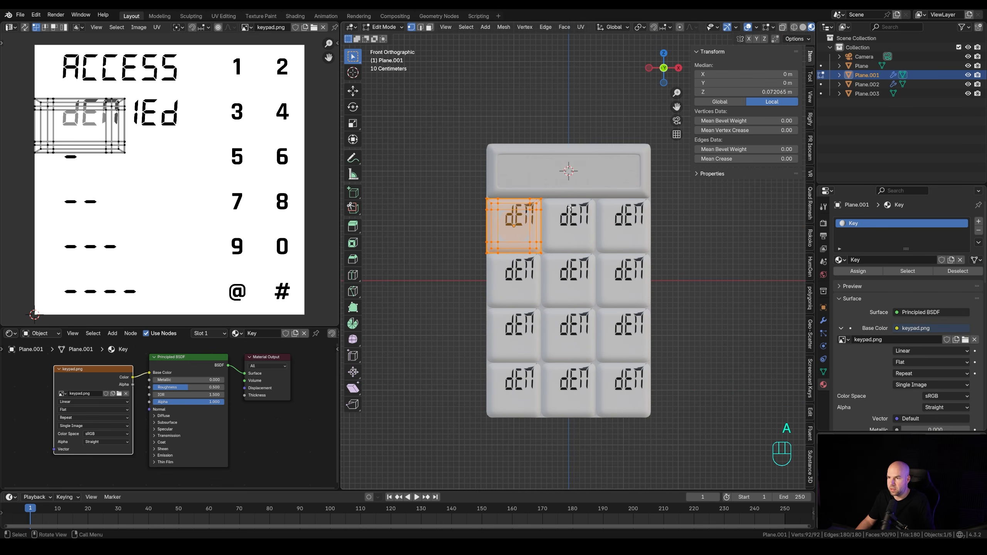
key(u)
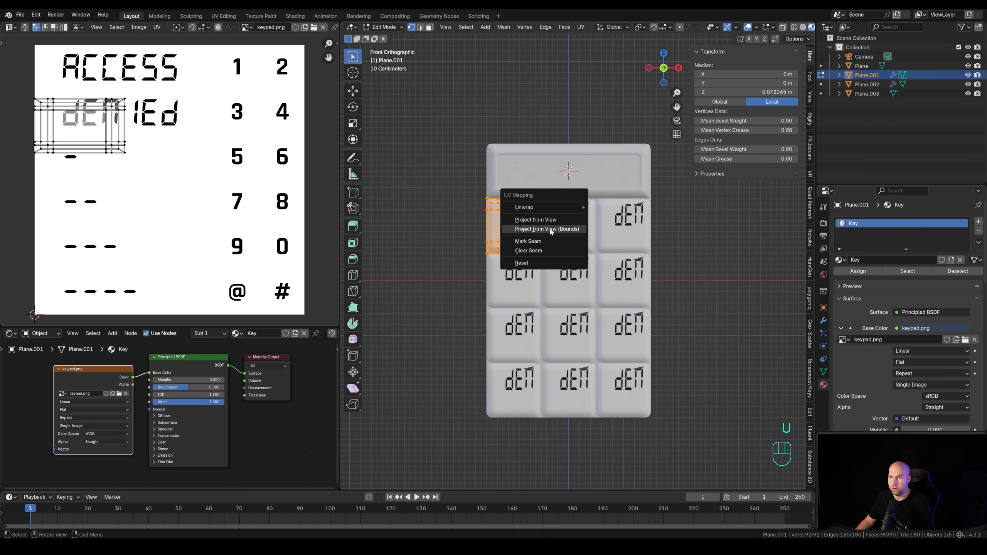
click(551, 230)
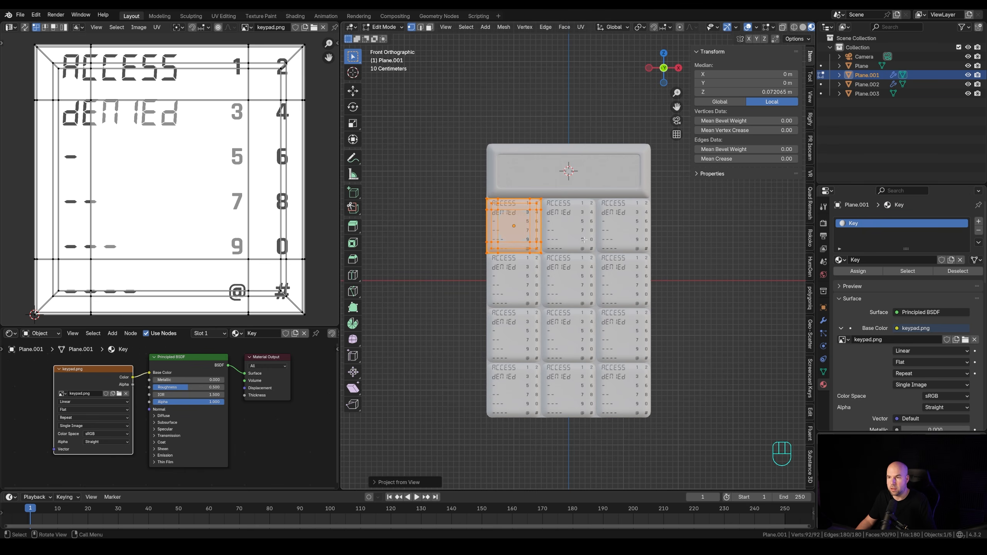
- Try projecting the button's UVs with Project from View (Bounds) from an angled perspective view
middle_drag(438, 256, 534, 278)
key(i)
key(Escape)
key(u)
click(535, 280)
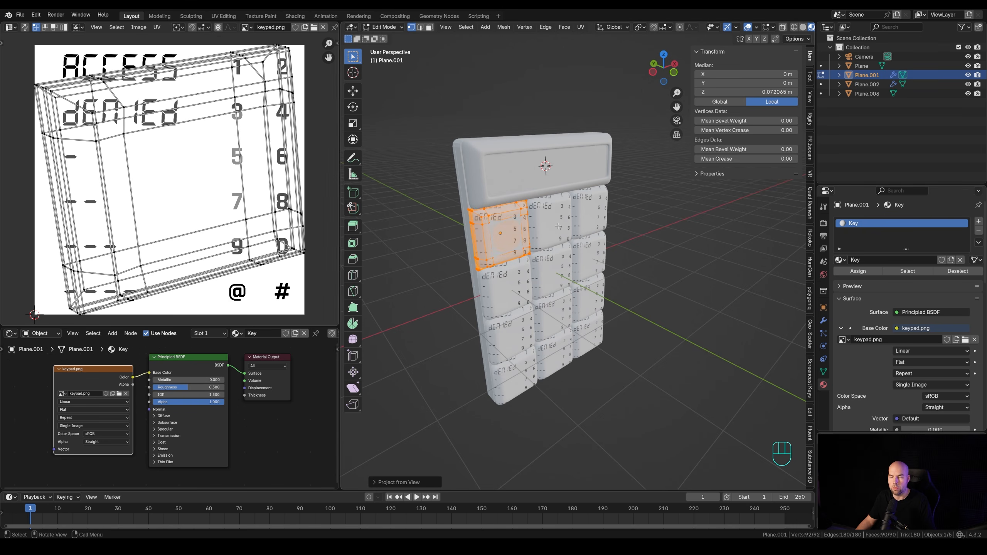
- Return to the front view and reproject the button's UVs with Project from View (Bounds)
key(KP_1)
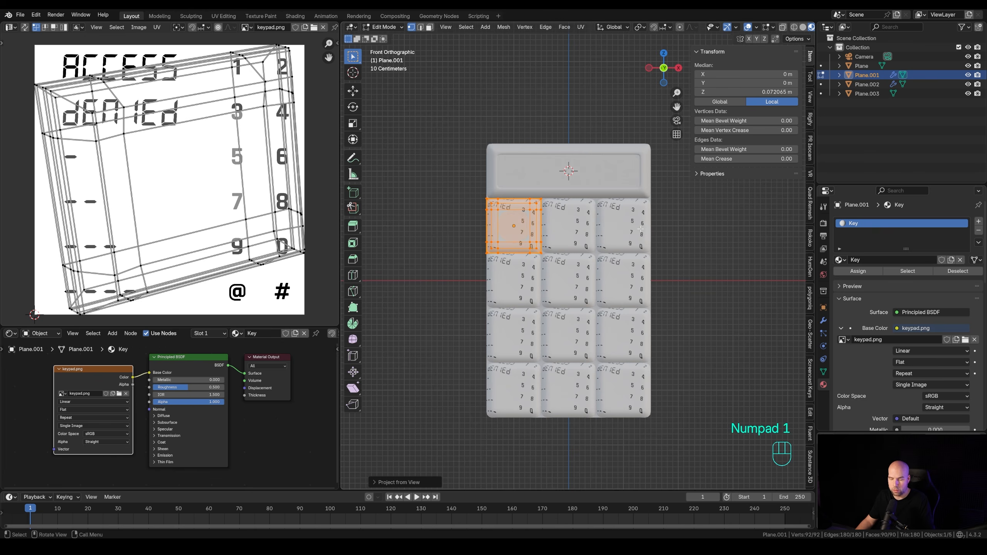
key(u)
click(626, 229)
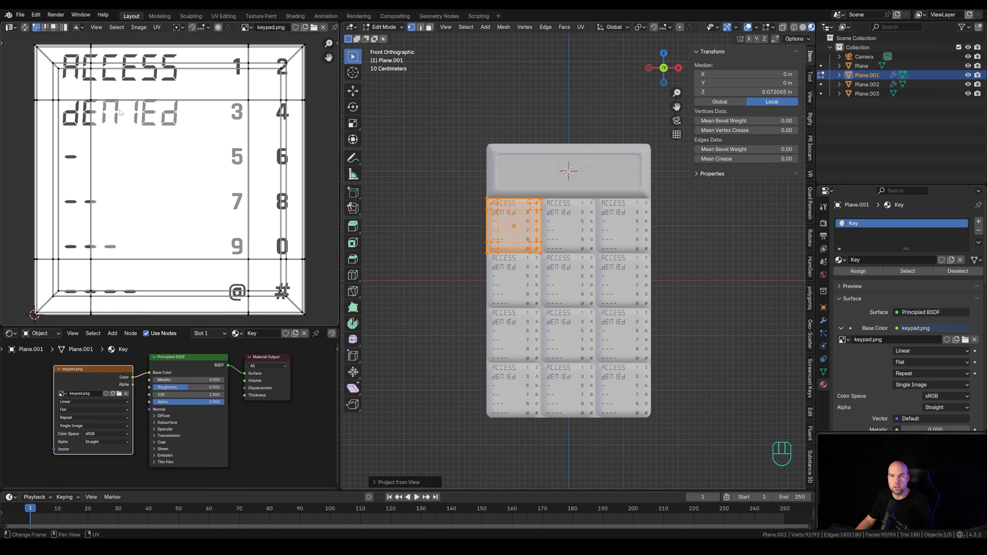
- Select the button's whole UV island and scale it to one sixth of its size
key(a)
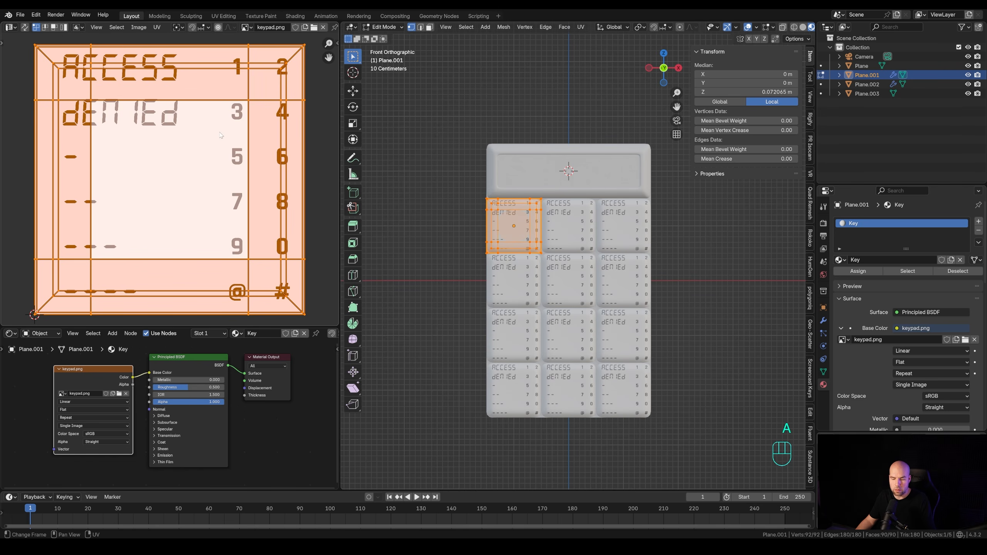
key(BackSpace)
key(KP_6)
key(Escape)
key(s)
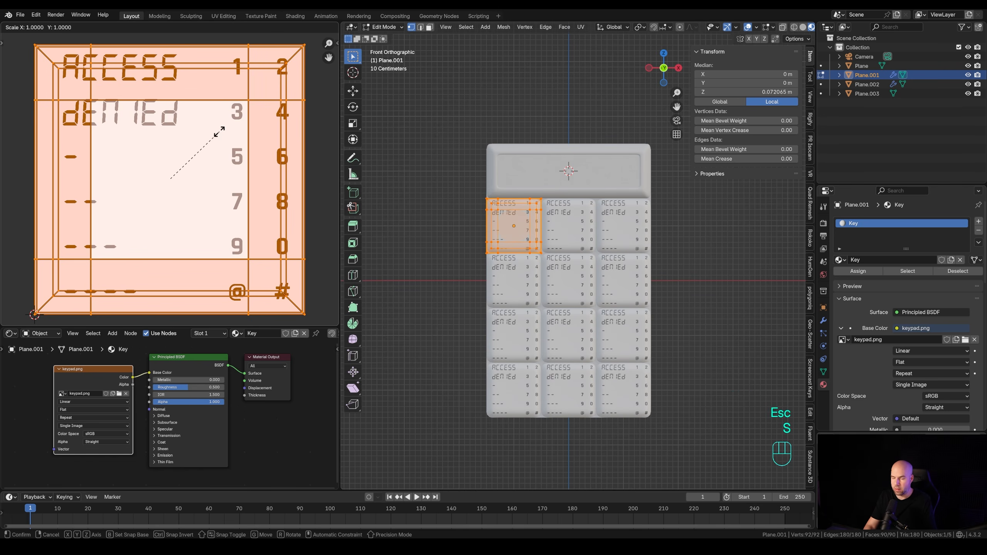
key(KP_Divide)
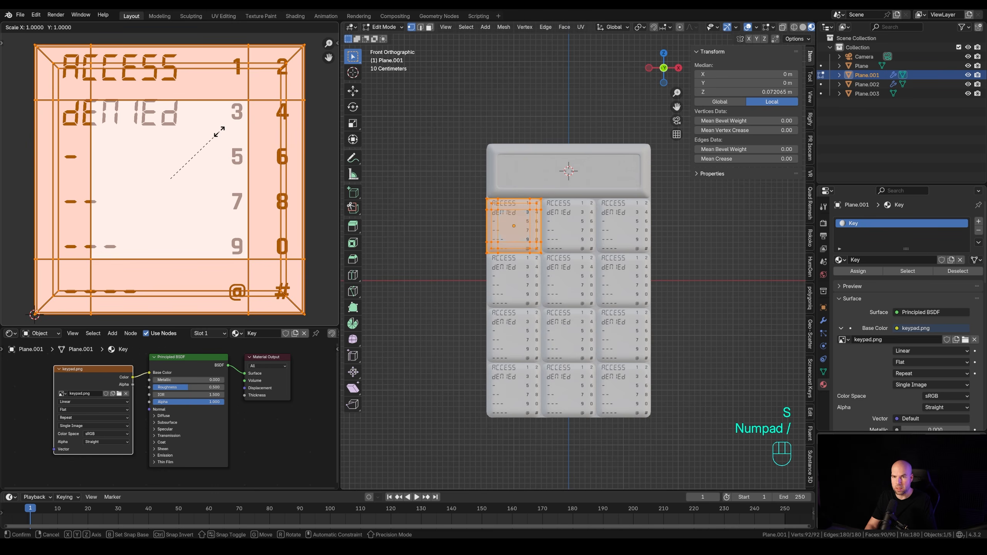
key(KP_6)
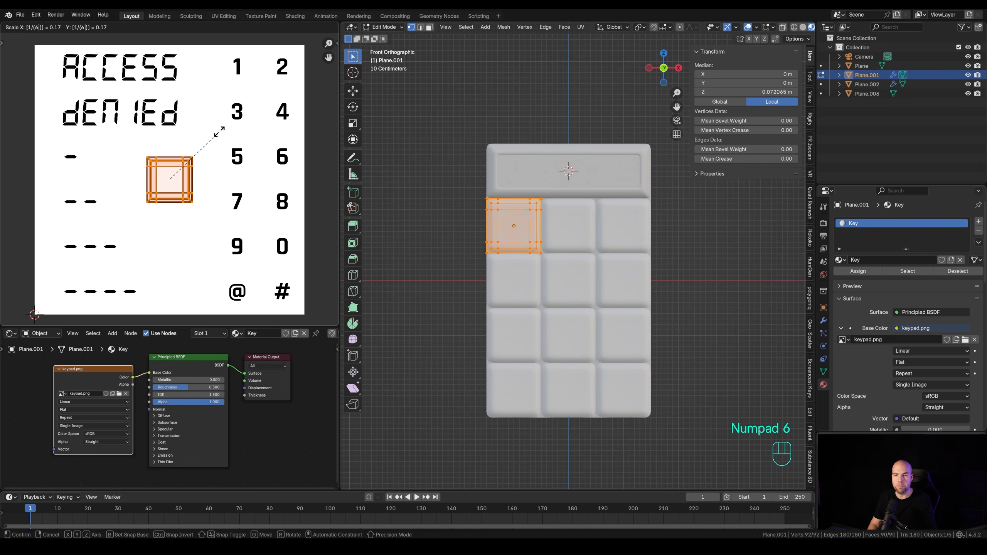
key(KP_Enter)
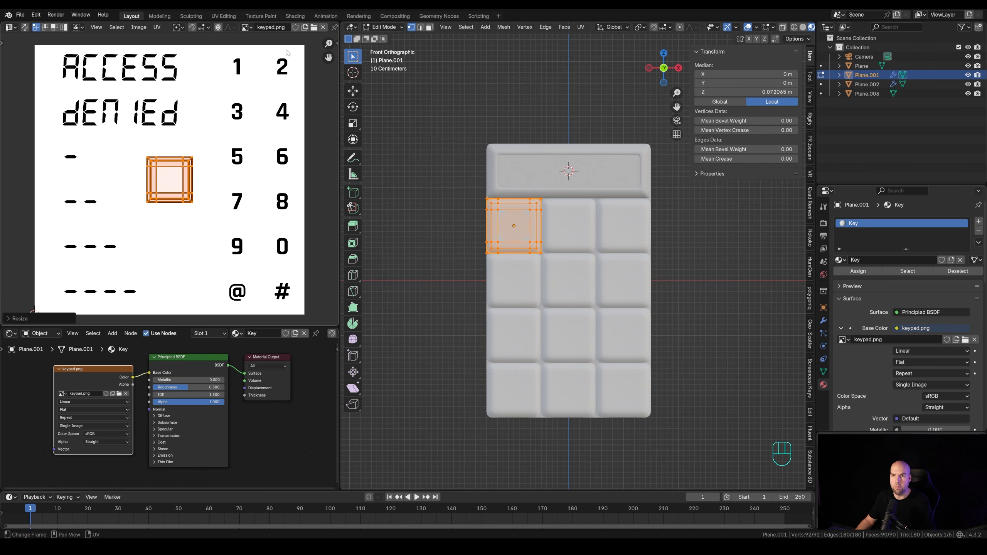
key(g)
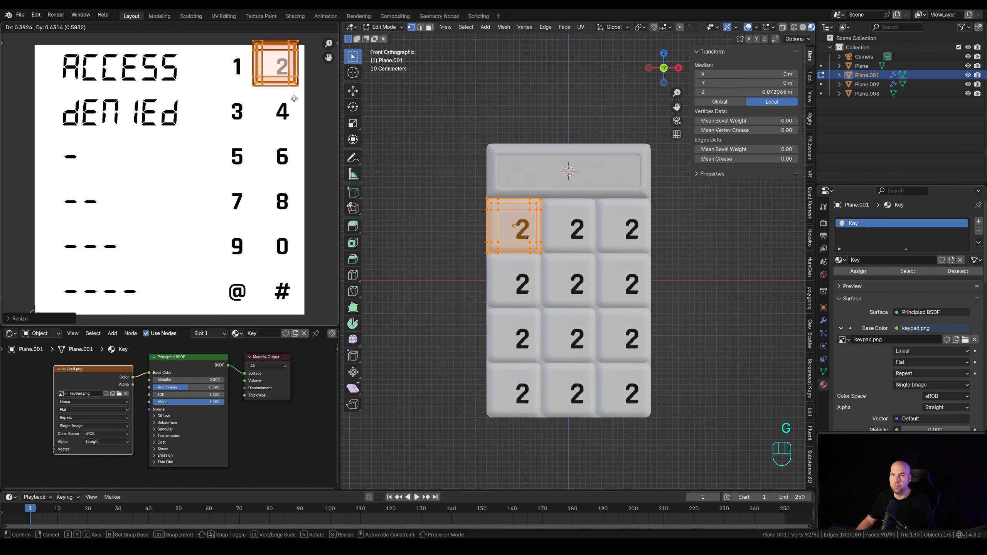
key(Escape)
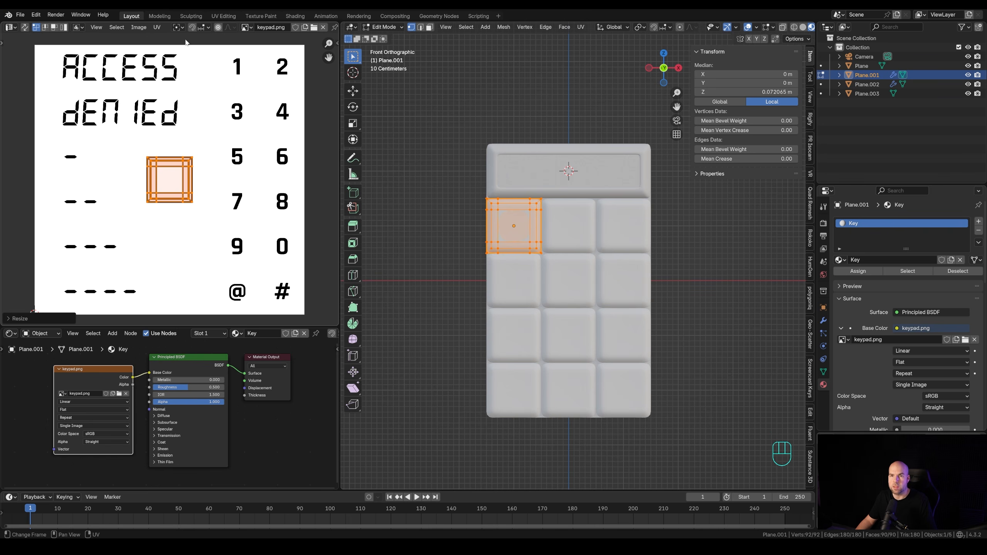
- Switch the UV editor's grid overlay to Fixed with 21 subdivisions in X and Y
scroll(271, 31, up, 3)
scroll(275, 31, down, 1)
scroll(276, 31, down, 4)
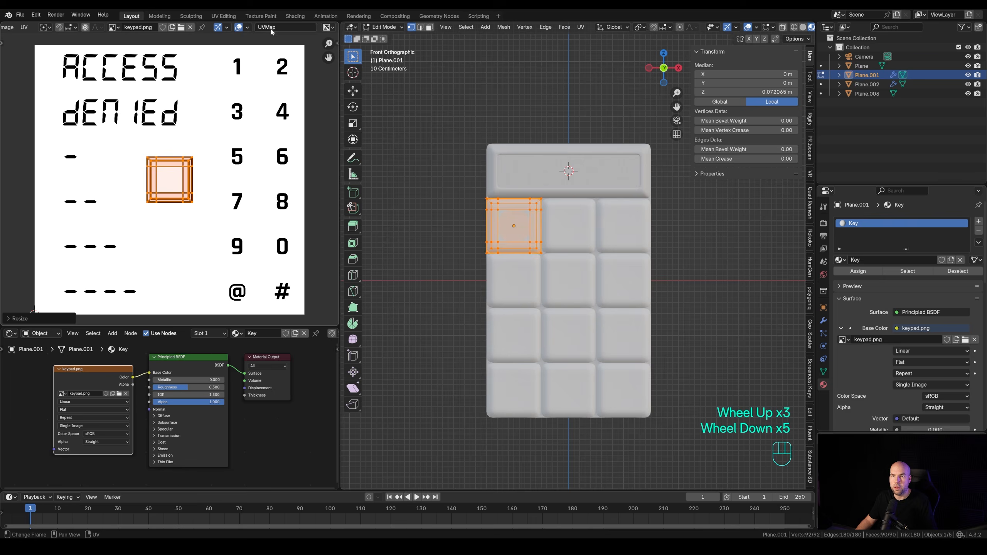
click(248, 28)
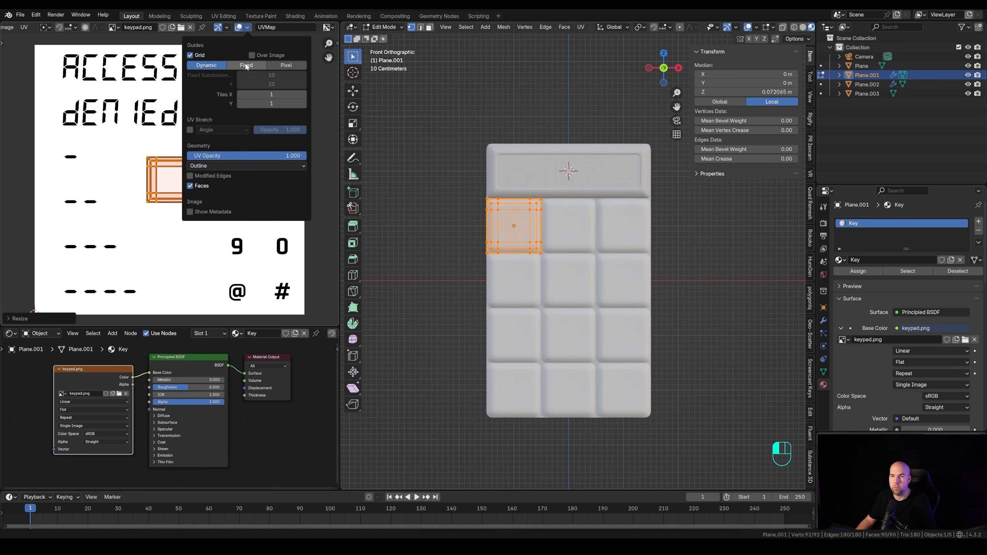
click(246, 65)
click(293, 75)
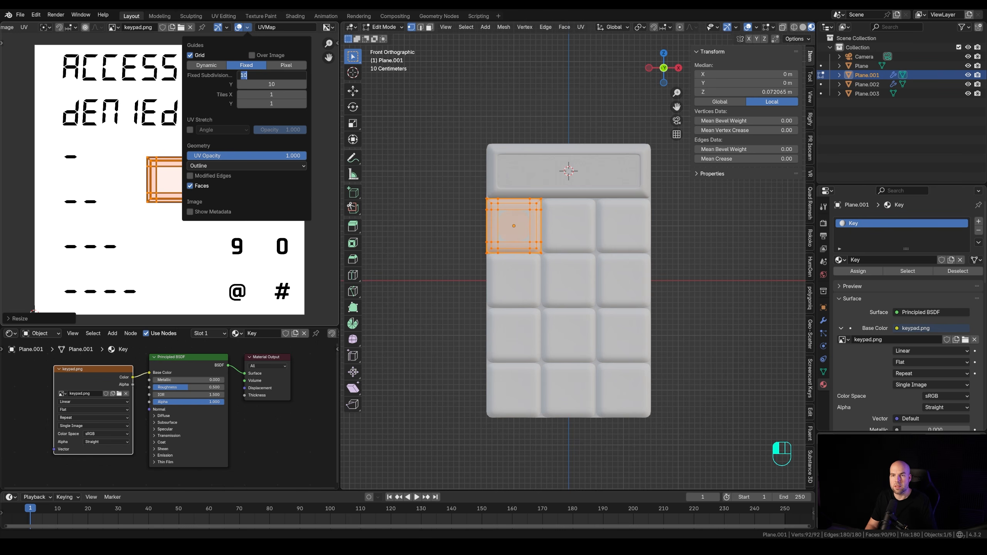
text(21)
key(Tab)
text(21)
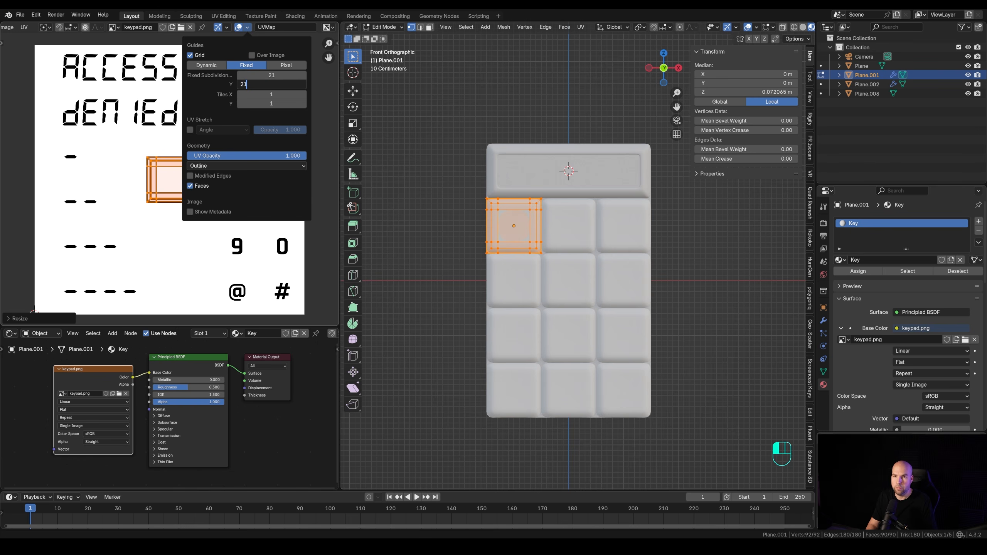
key(Return)
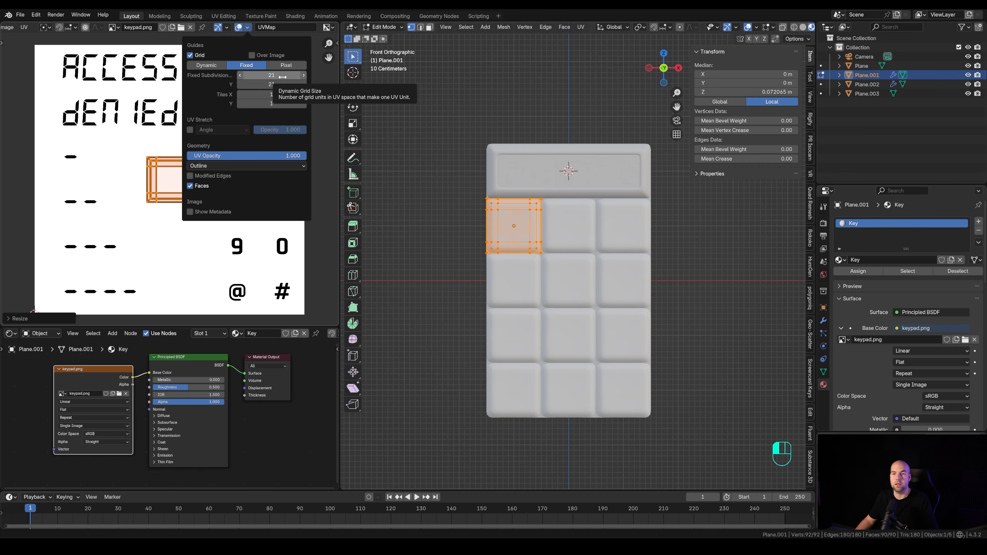
- Change the fixed UV grid subdivisions to 42 in X and 421 in Y
click(282, 77)
text(42)
key(Tab)
text(421)
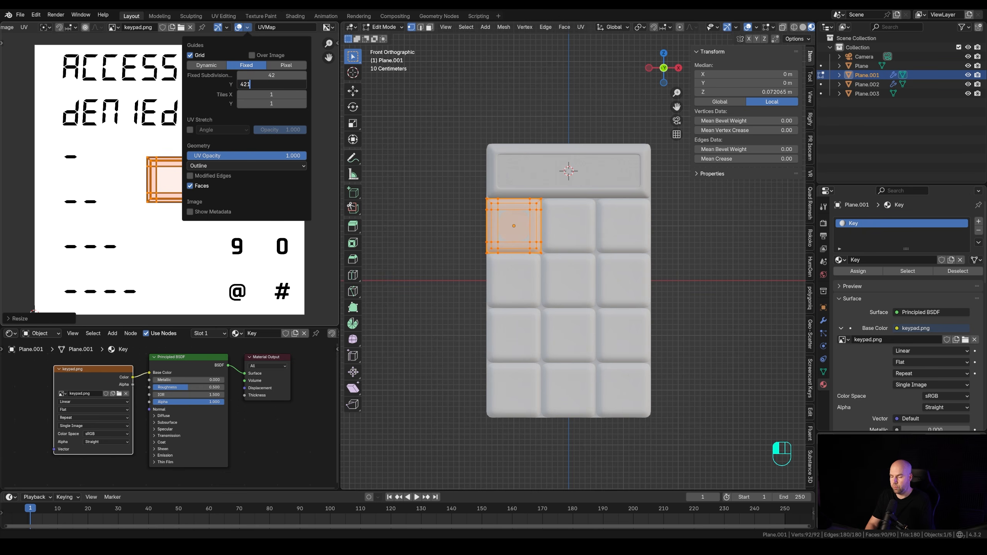
click(263, 64)
- Check the UV snapping target, and move the button's UV island with grid snapping so it frames the digit 2
scroll(209, 31, down, 3)
scroll(210, 30, up, 2)
scroll(210, 30, up, 2)
click(202, 28)
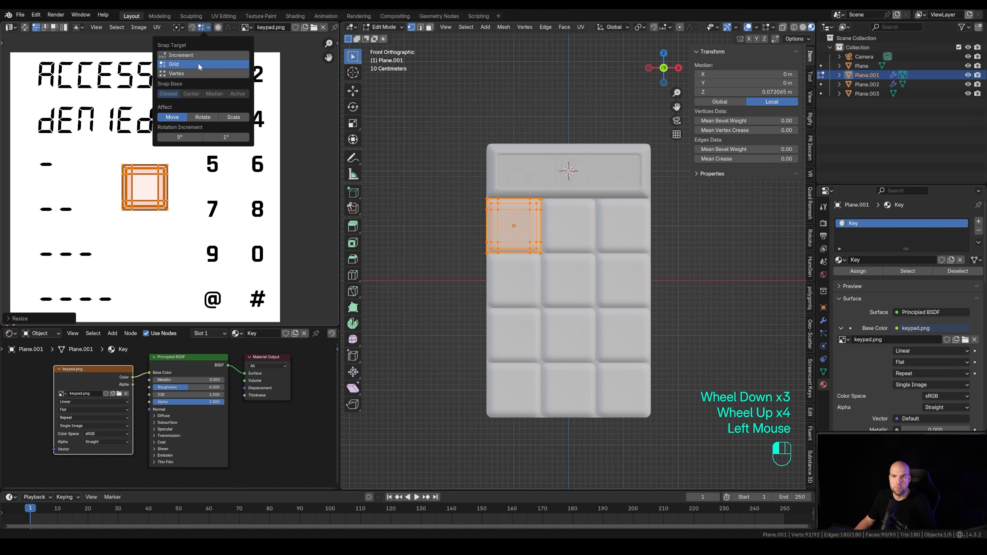
click(157, 28)
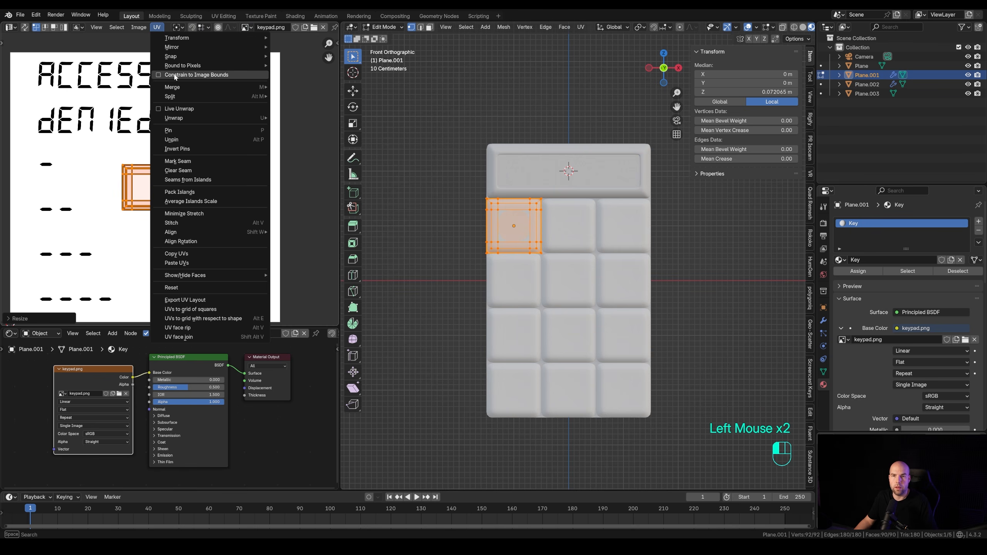
key(g)
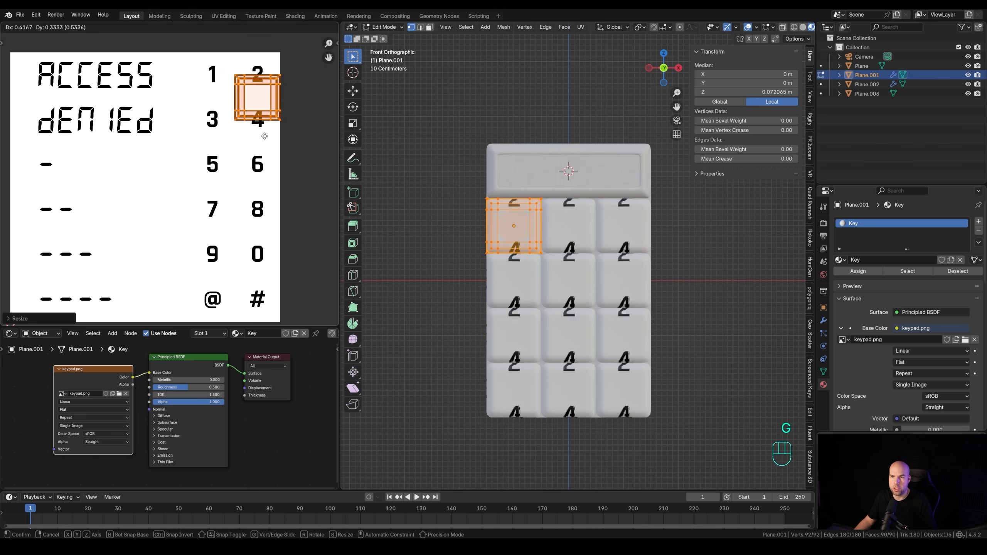
click(258, 115)
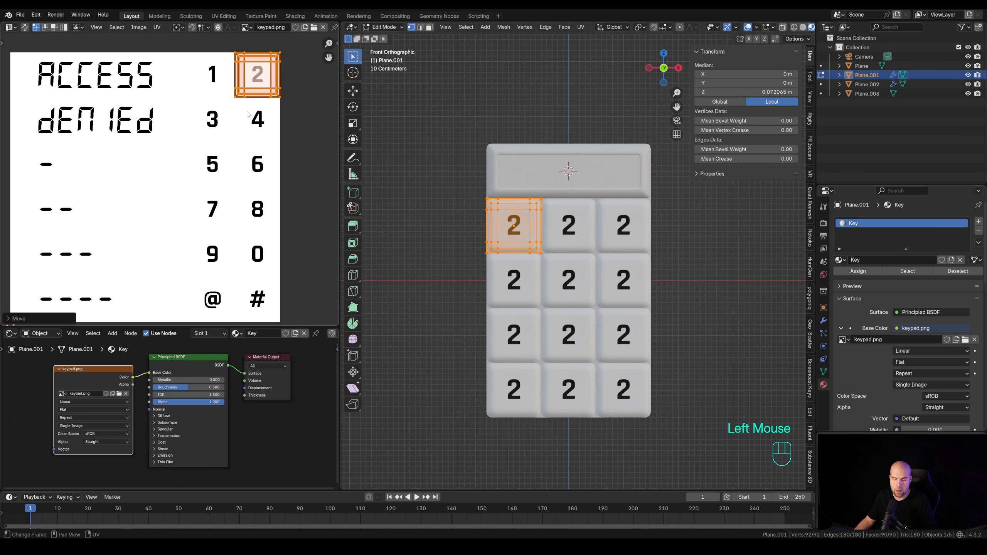
- Move the UV island onto the digit 1 using its upper-left corner as the snap base, and leave Edit Mode
key(g)
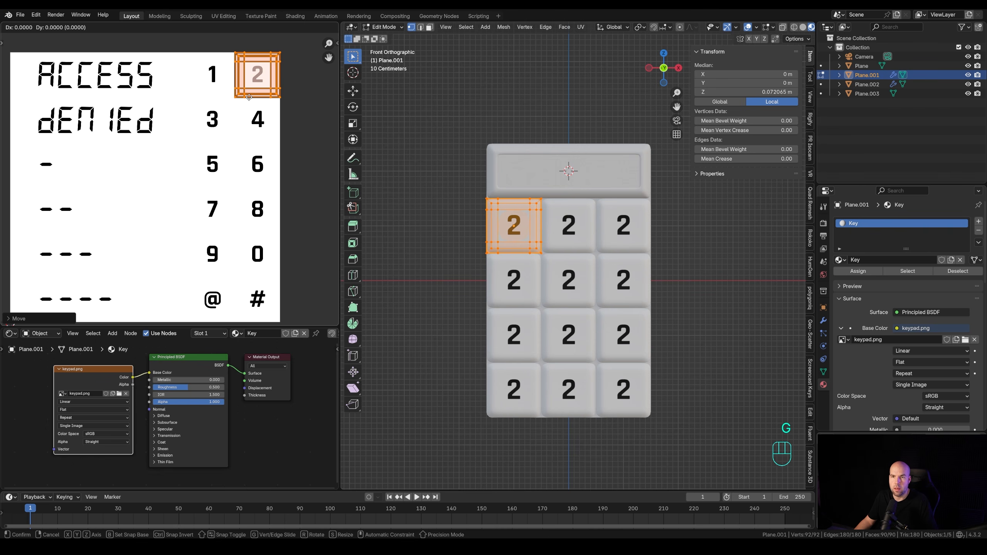
key(b)
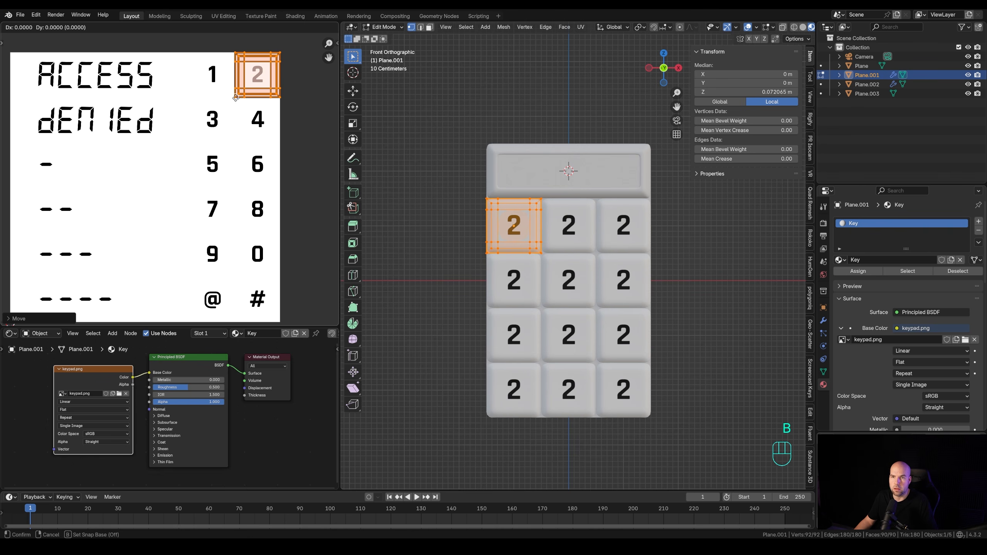
click(233, 51)
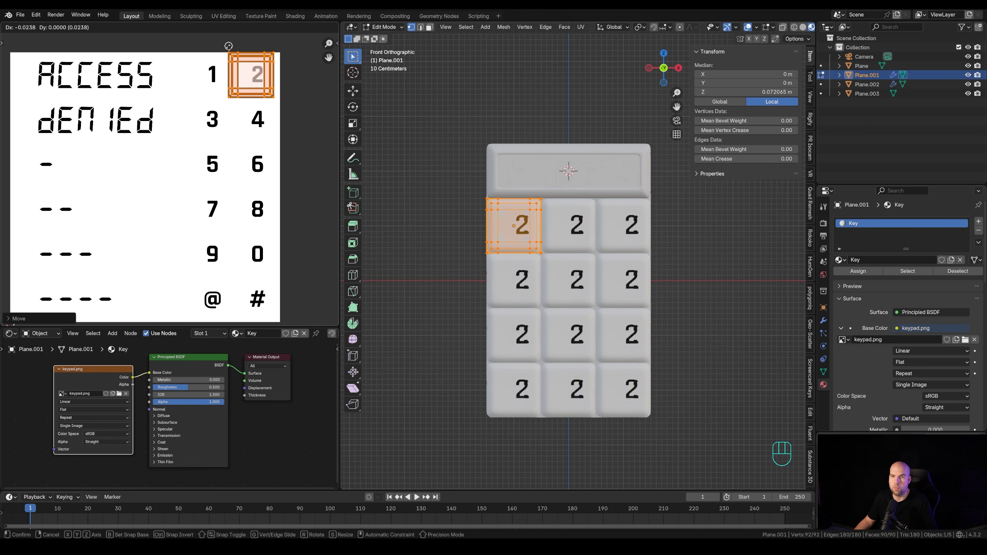
click(189, 46)
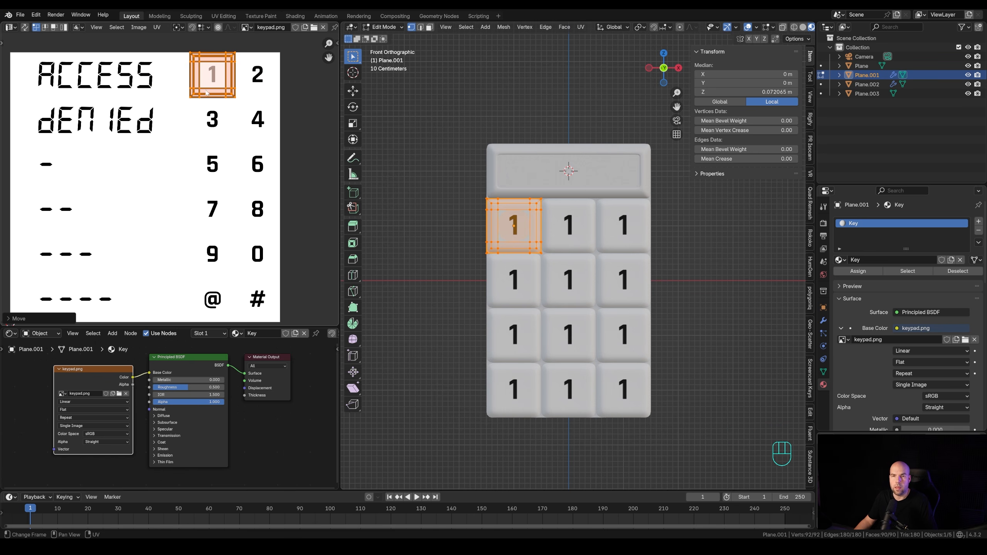
key(Tab)
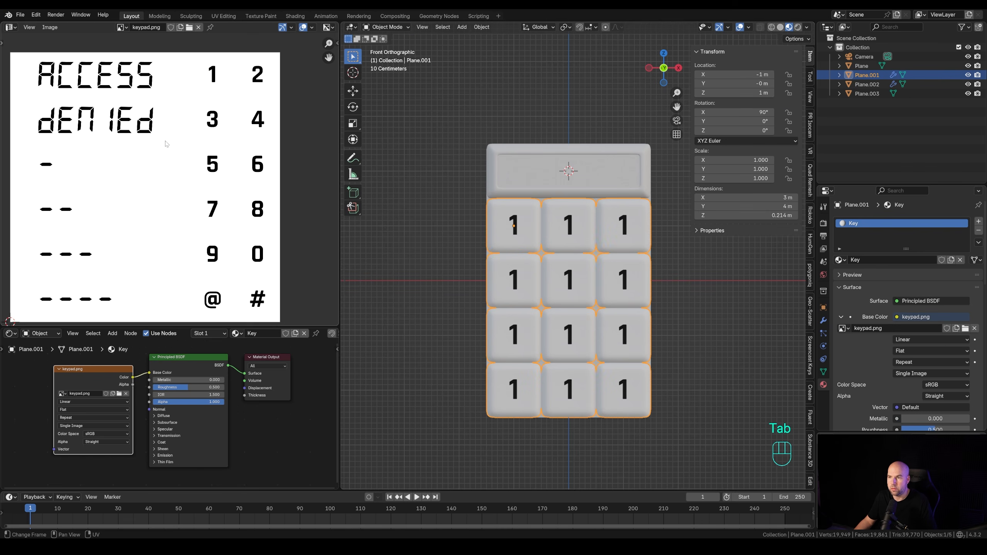
- Select the display screen plane and add an Image Texture node feeding its LCD material's Base Color
click(544, 174)
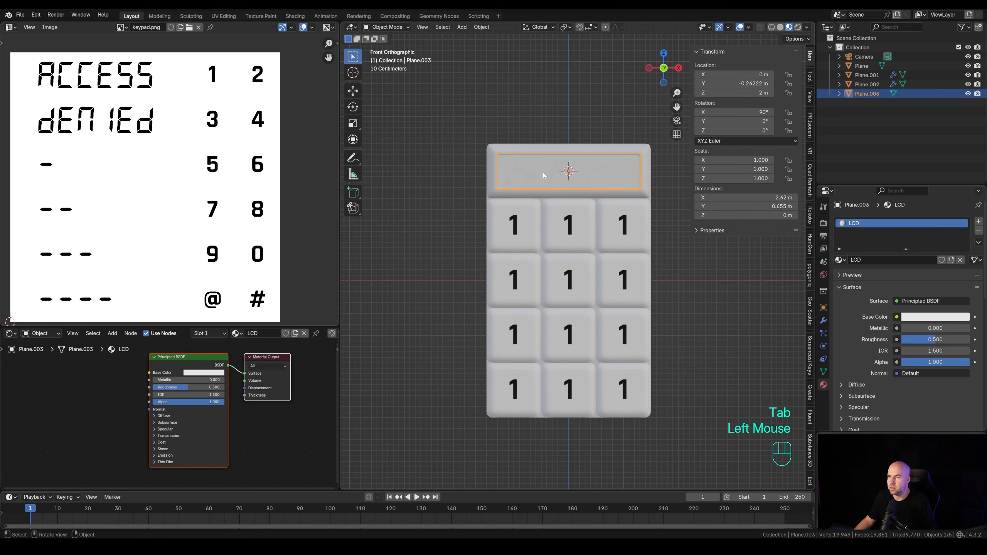
key(Tab)
scroll(194, 184, down, 2)
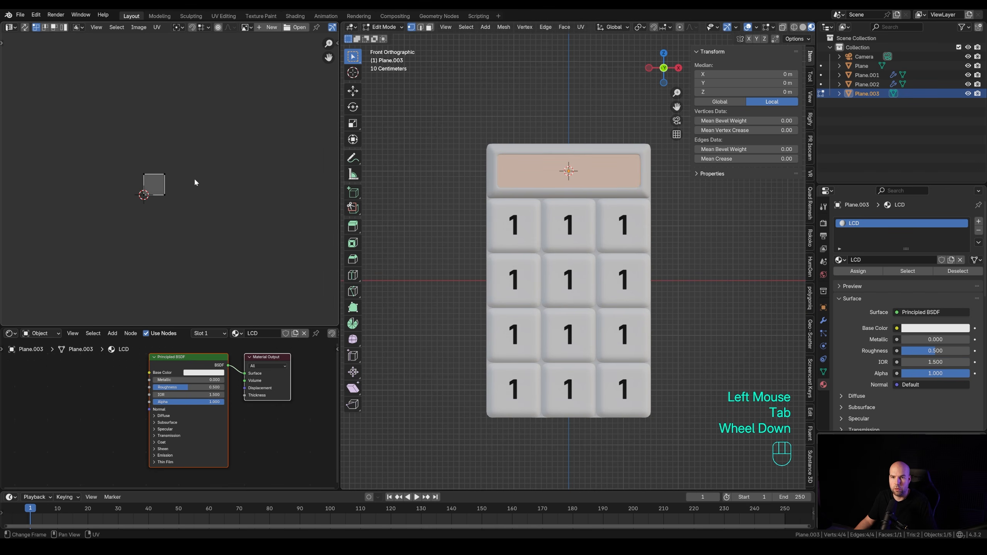
key(Tab)
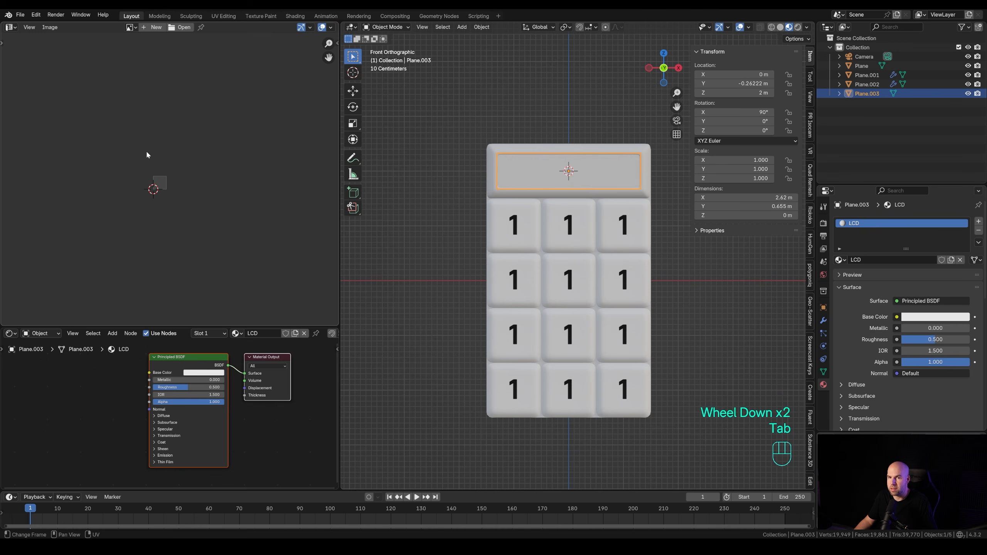
click(136, 391)
drag(150, 373, 79, 409)
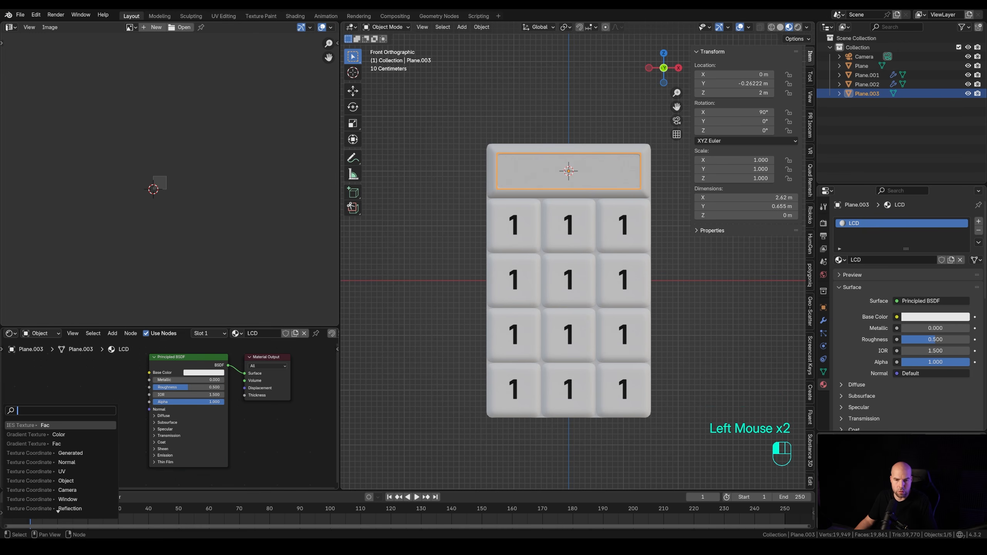
text(ima)
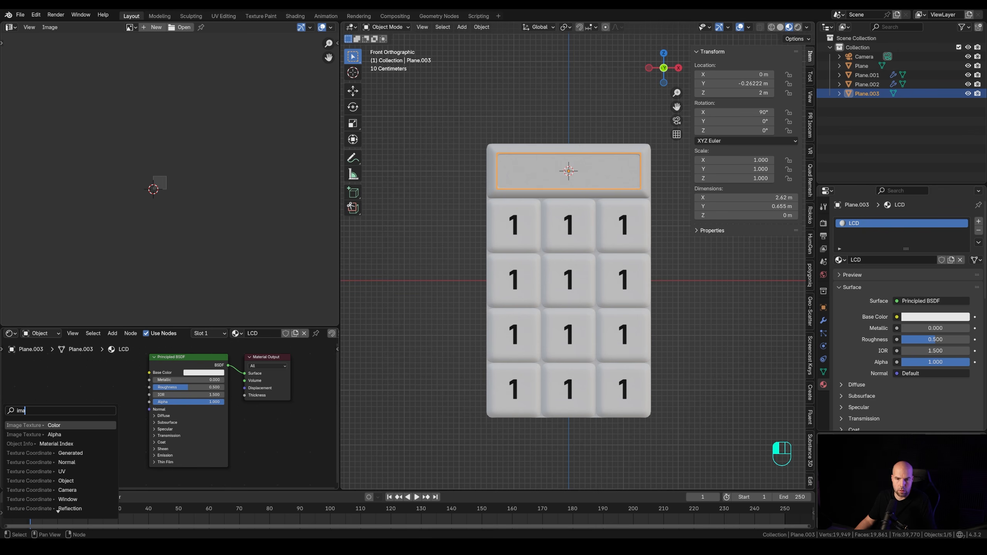
text(ge)
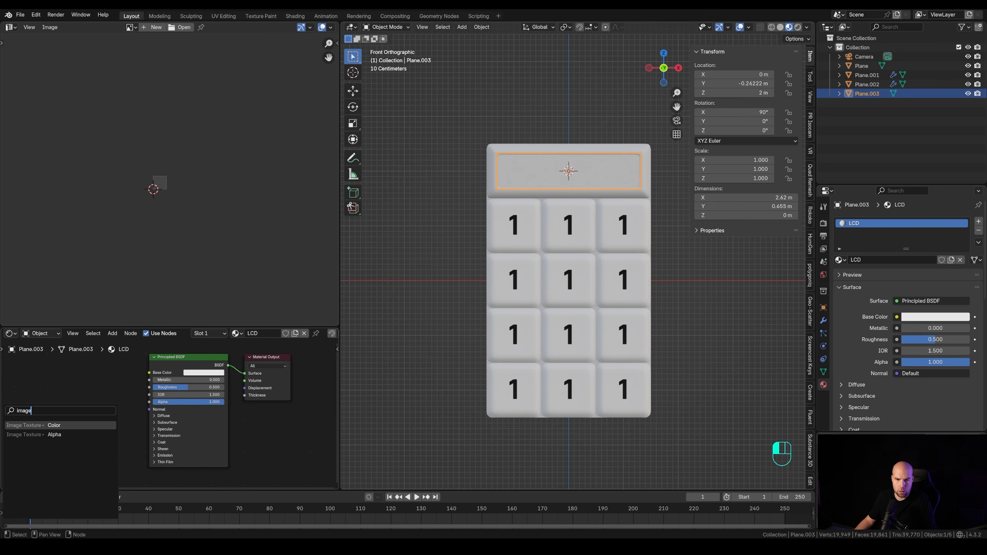
key(Return)
- Load keypad.png into the LCD material's Image Texture node and nudge the node into place
click(33, 411)
click(32, 411)
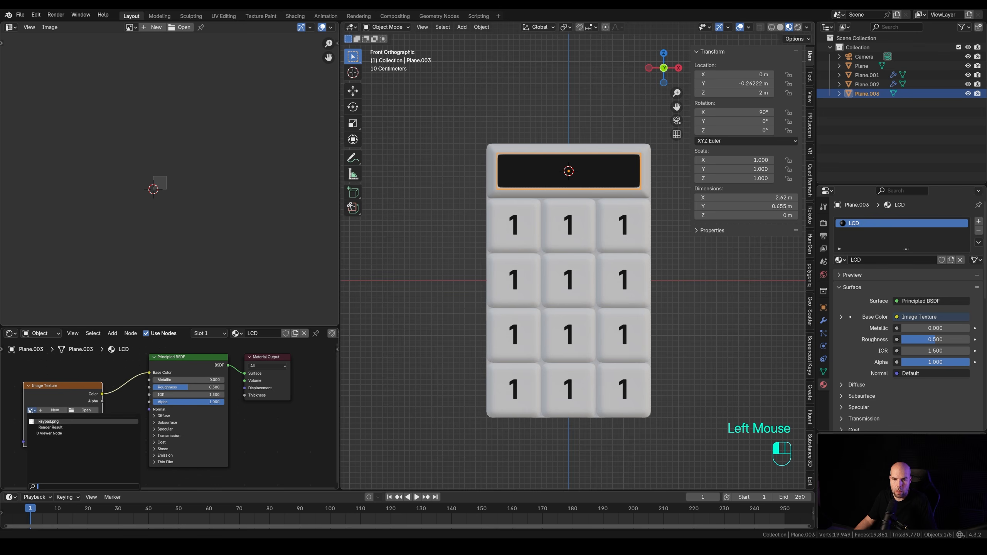
click(44, 420)
drag(54, 394, 64, 394)
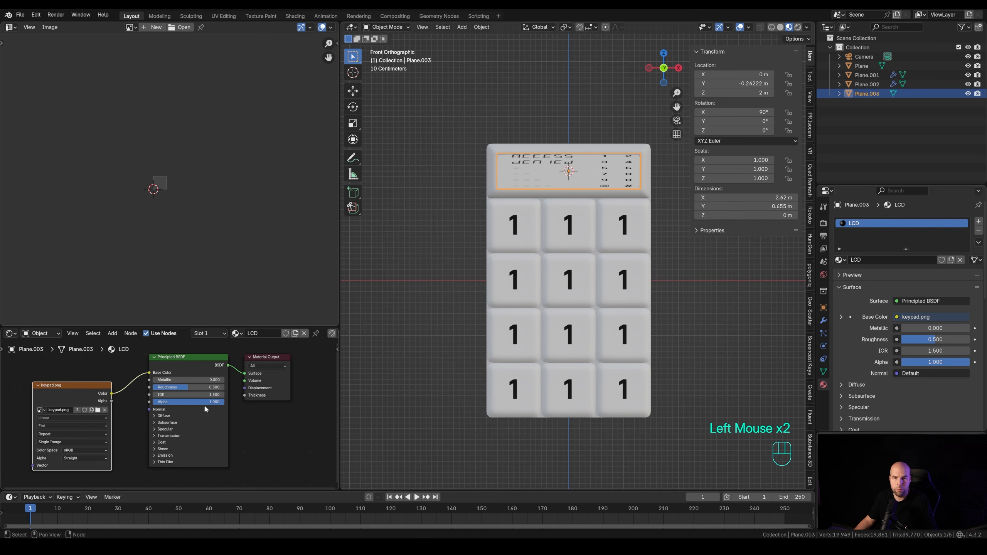
- Unwrap the display screen plane from the front with Project from View and select its UV island
key(Tab)
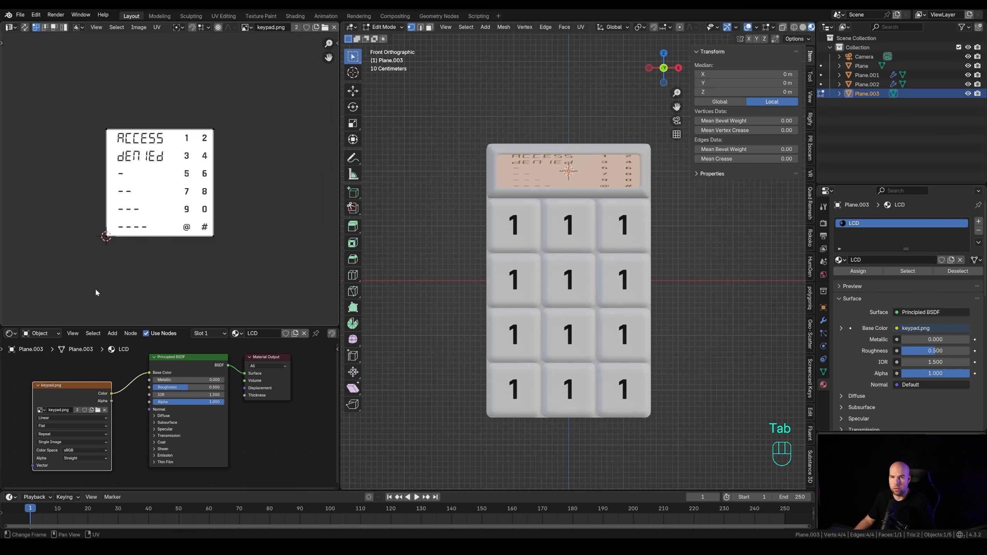
scroll(232, 239, up, 2)
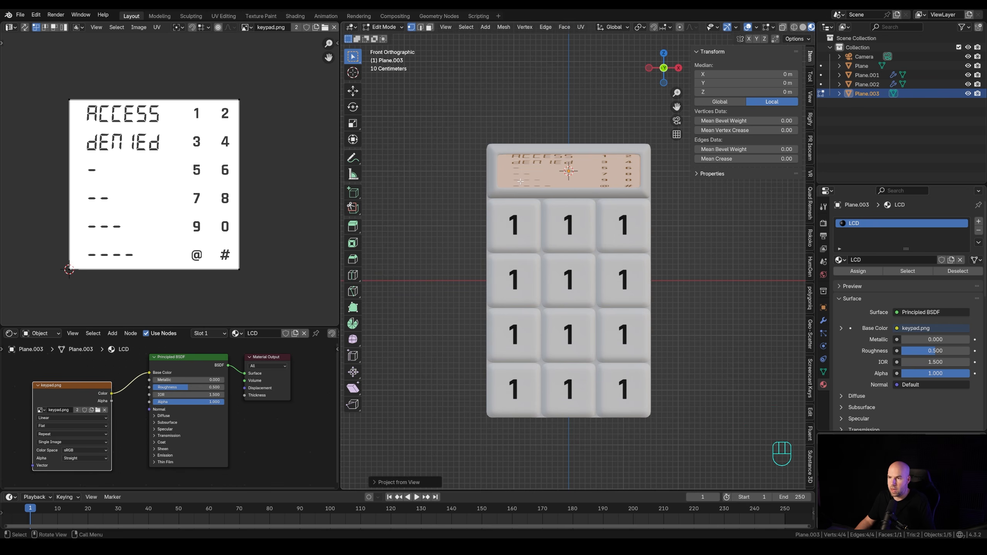
key(u)
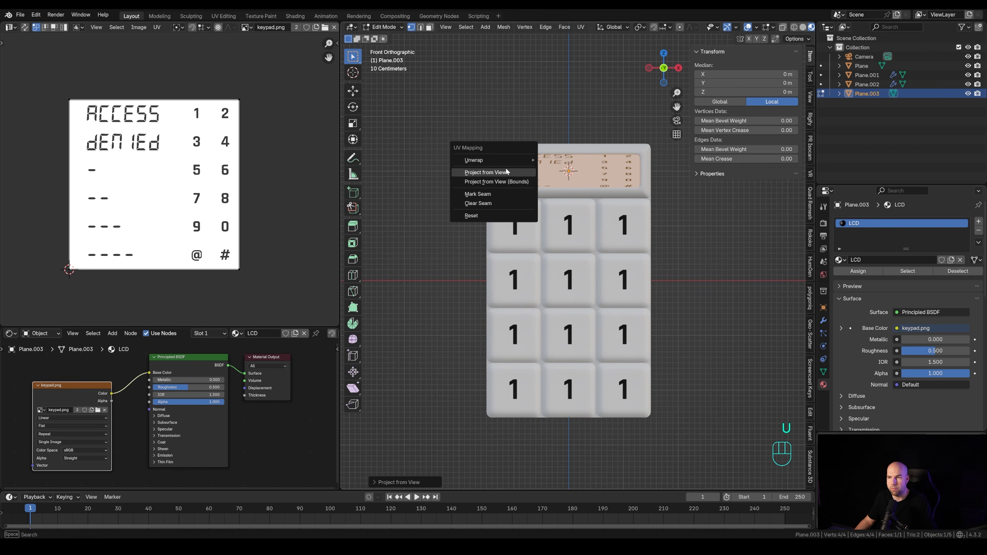
click(505, 171)
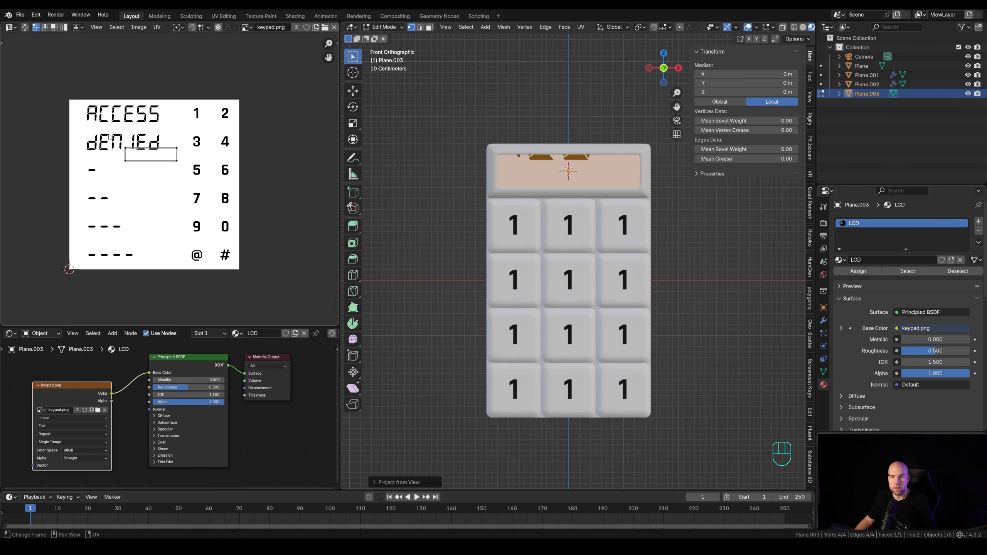
drag(98, 114, 195, 175)
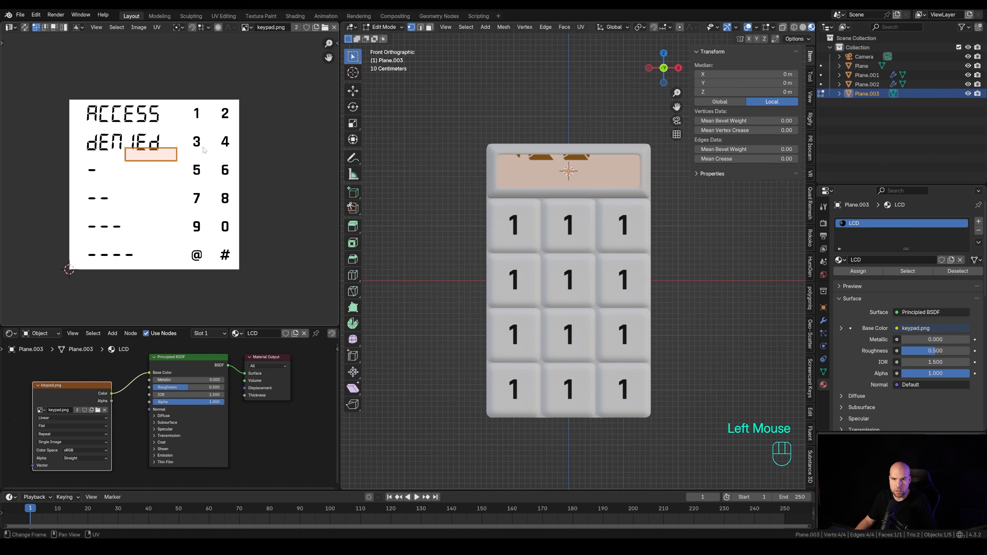
- Move the display's UV island to the image's lower-left corner and scale it around the 2D cursor to the full image width
key(g)
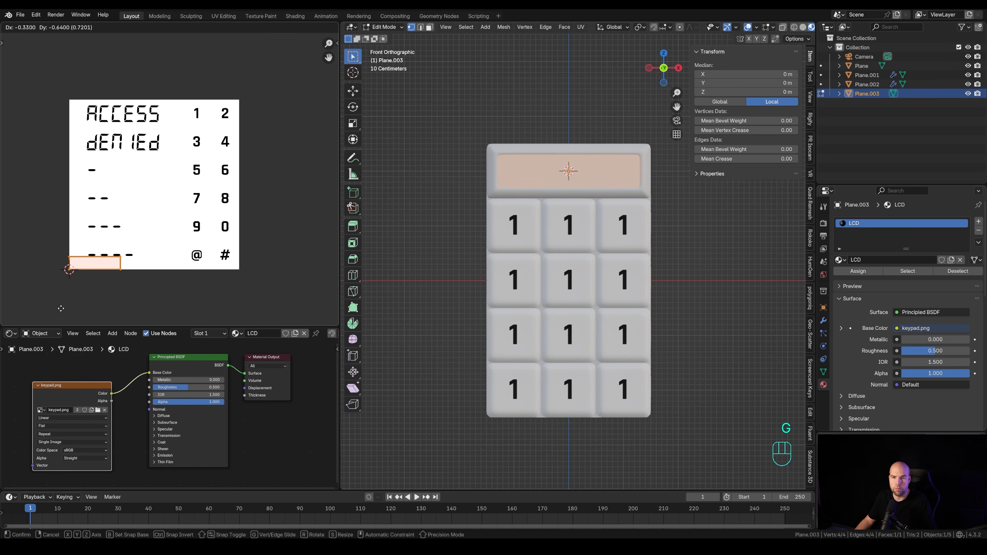
click(61, 308)
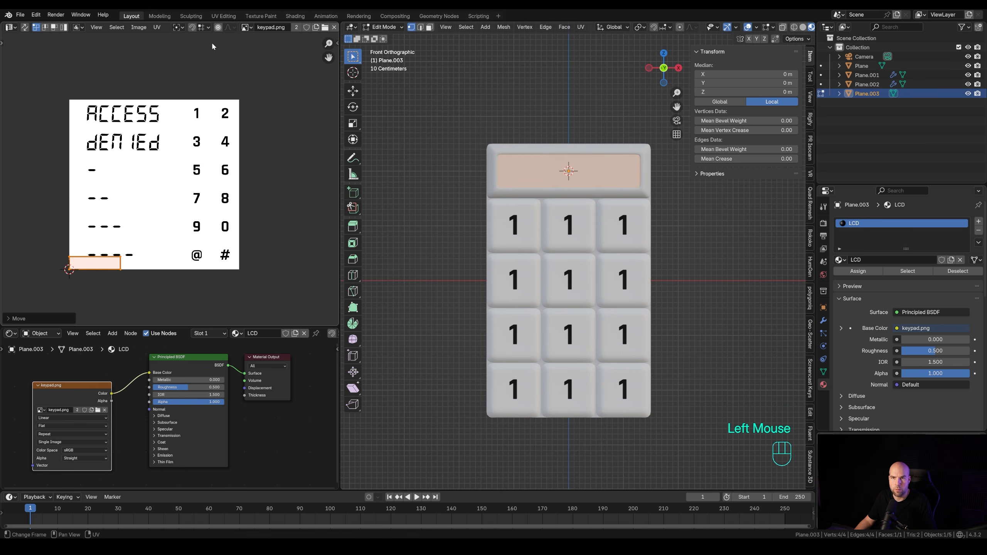
click(181, 28)
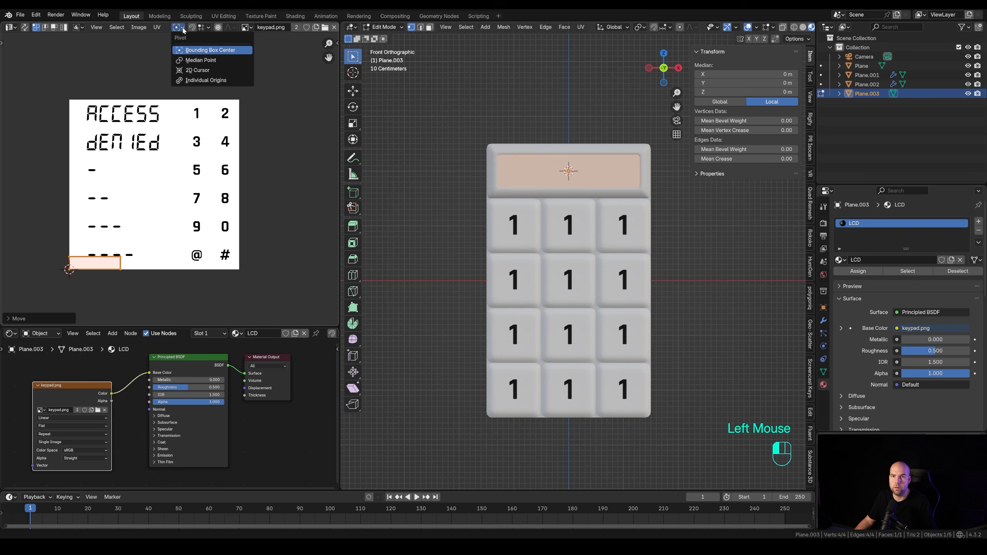
click(200, 73)
key(s)
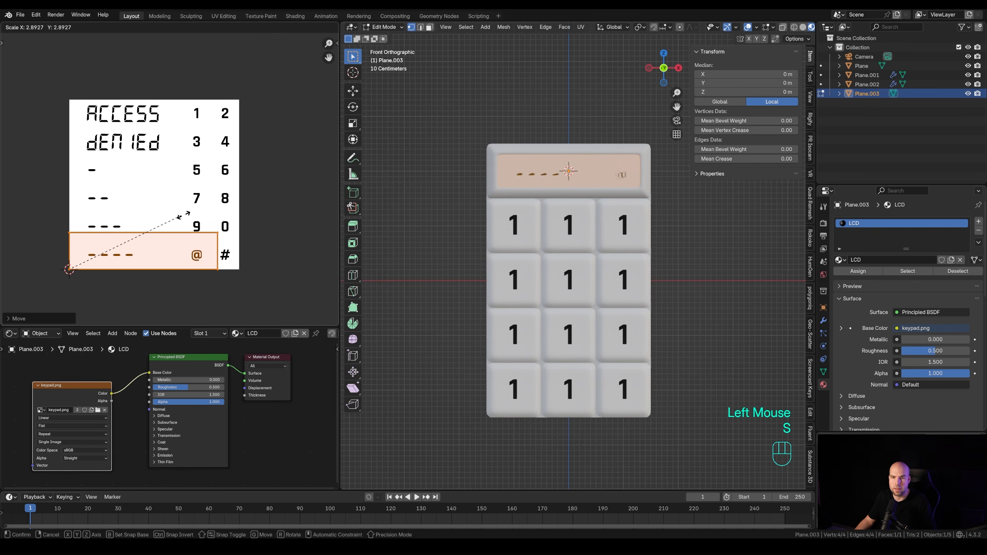
click(77, 190)
click(157, 27)
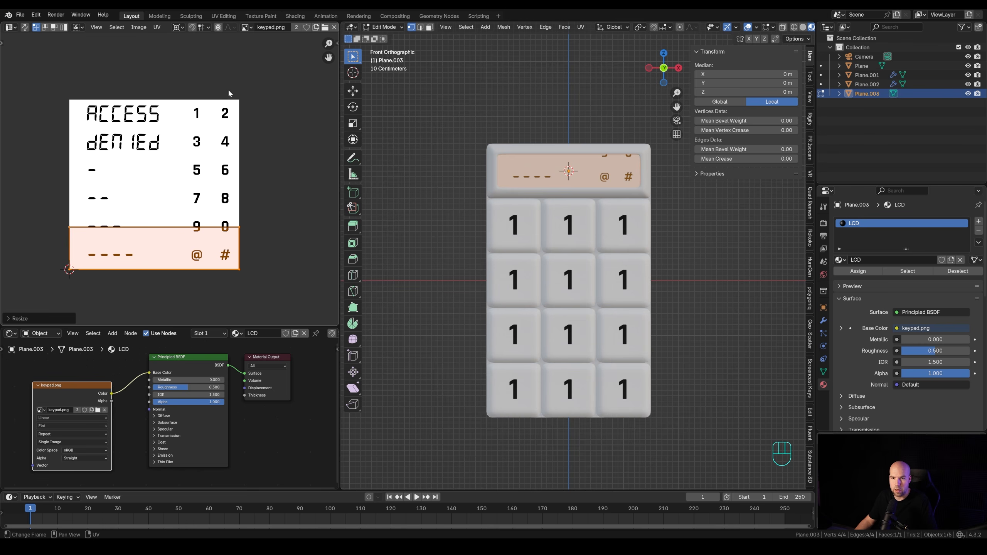
- Scale the display's UV island down by a factor of 6, and scale it back up by 4
key(s)
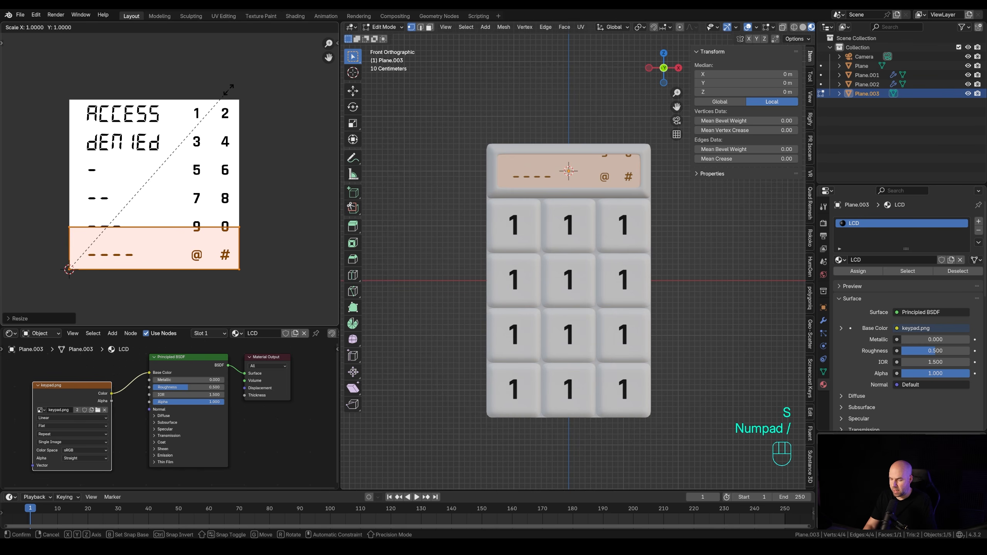
key(KP_6)
key(KP_Enter)
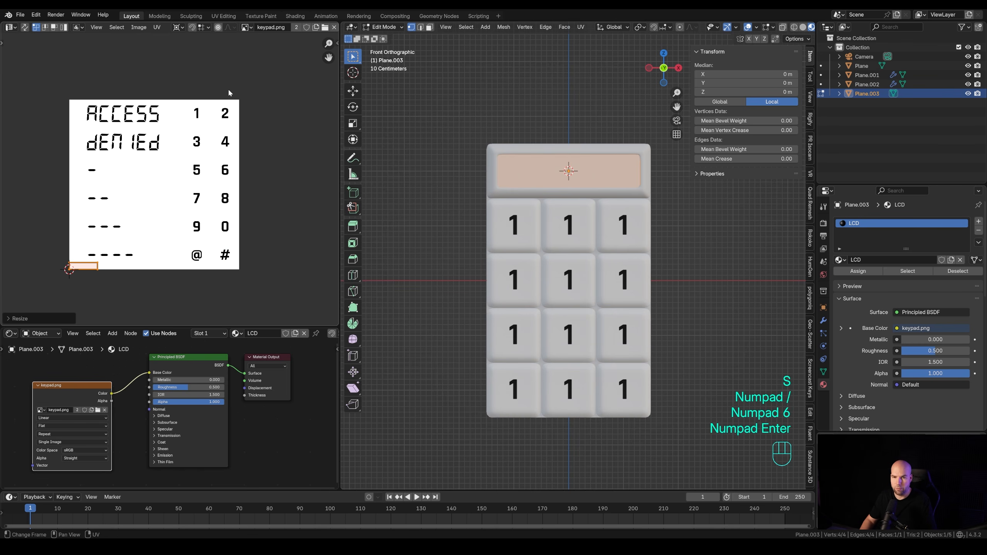
key(s)
key(KP_4)
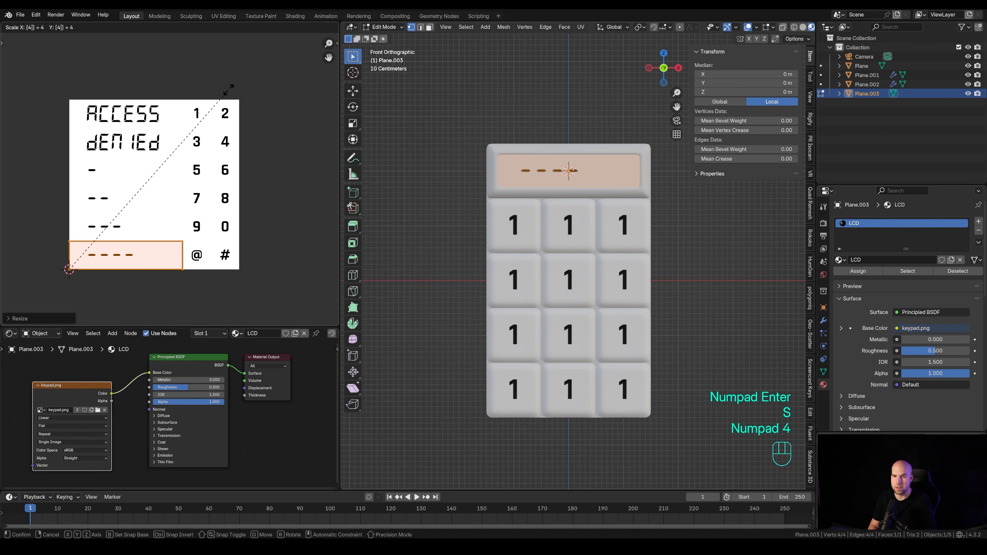
key(KP_Enter)
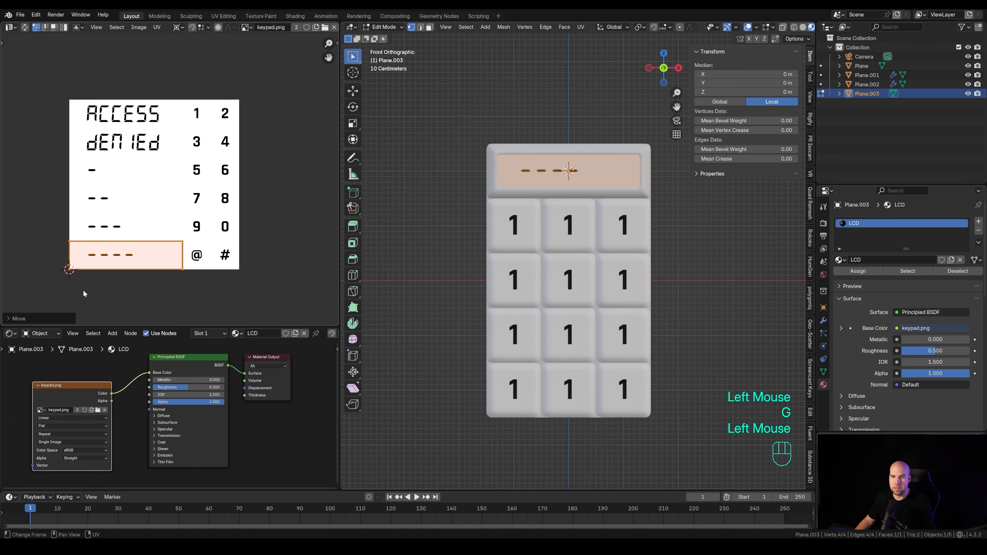
- Move the display's UV island onto the ACCESS text and leave Edit Mode
key(g)
click(128, 140)
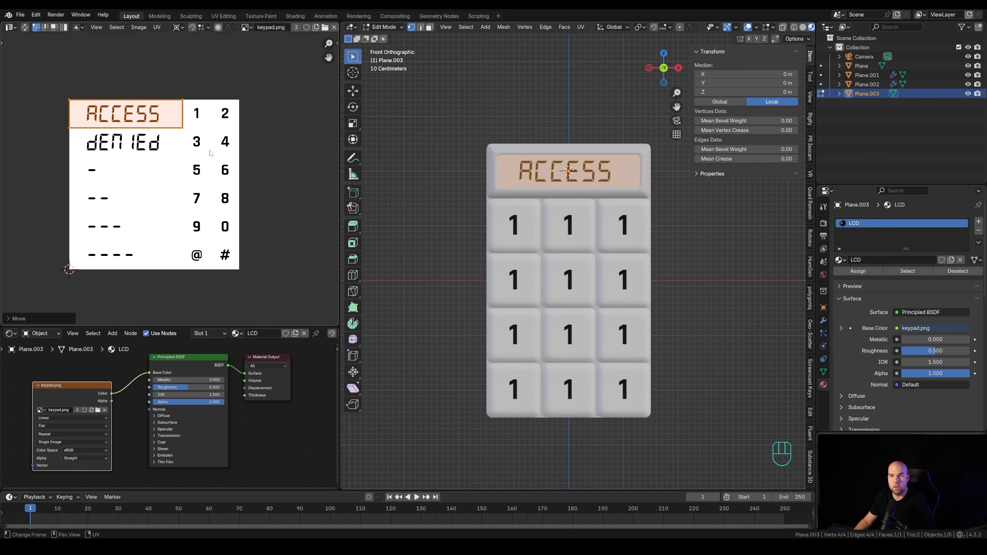
key(Tab)
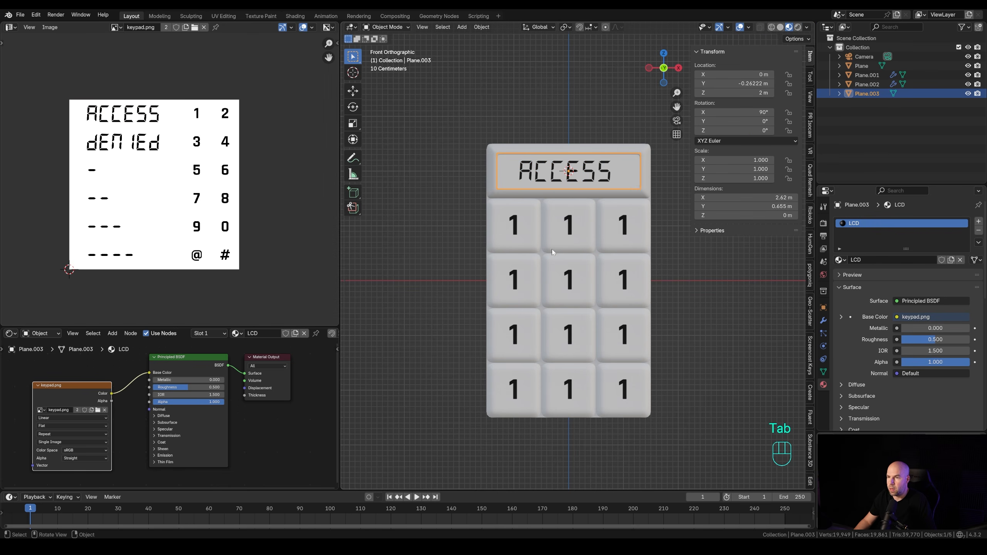
- Select the arrayed keypad buttons and show their modifiers
click(568, 302)
middle_drag(568, 302, 548, 304)
click(573, 216)
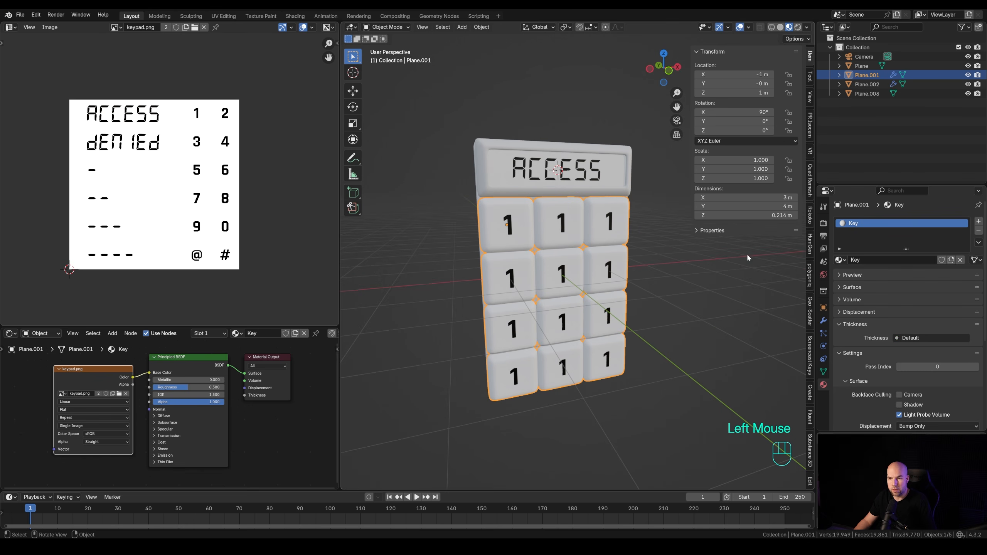
click(823, 320)
- Try a UV Offset U of about 0.17 in the buttons' first Array modifier, and undo the change
click(841, 250)
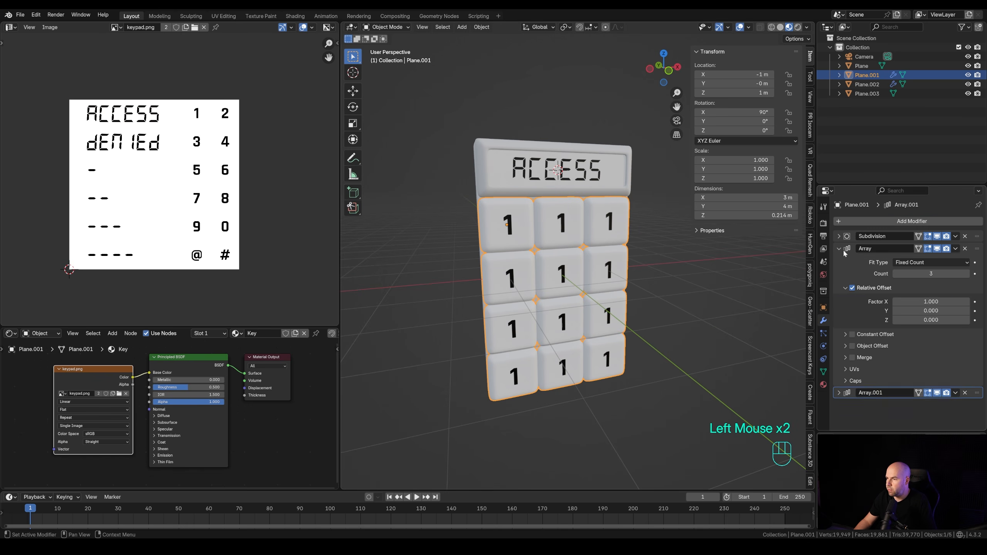
click(845, 369)
drag(931, 382, 938, 383)
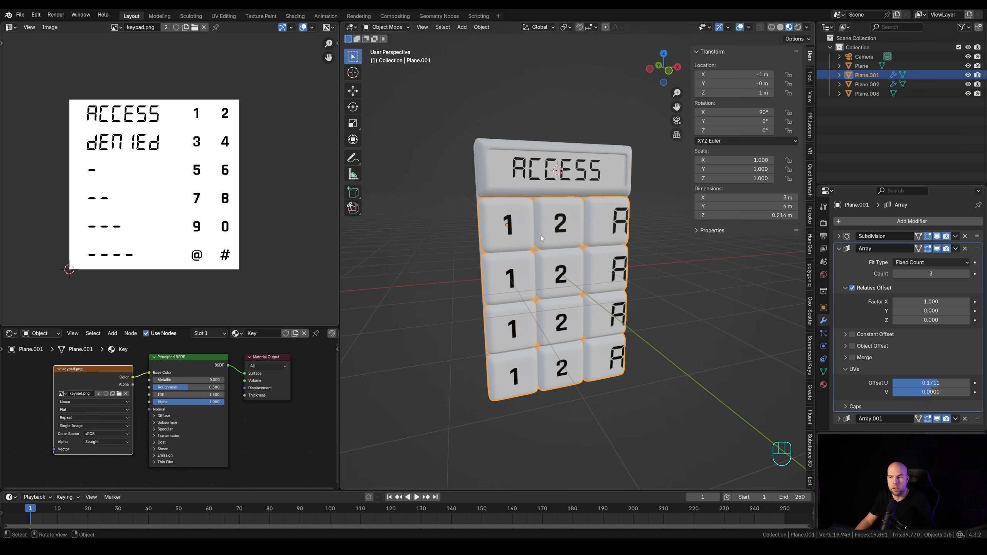
drag(931, 382, 906, 405)
key(ctrl+z)
key(ctrl+z)
key(ctrl+z)
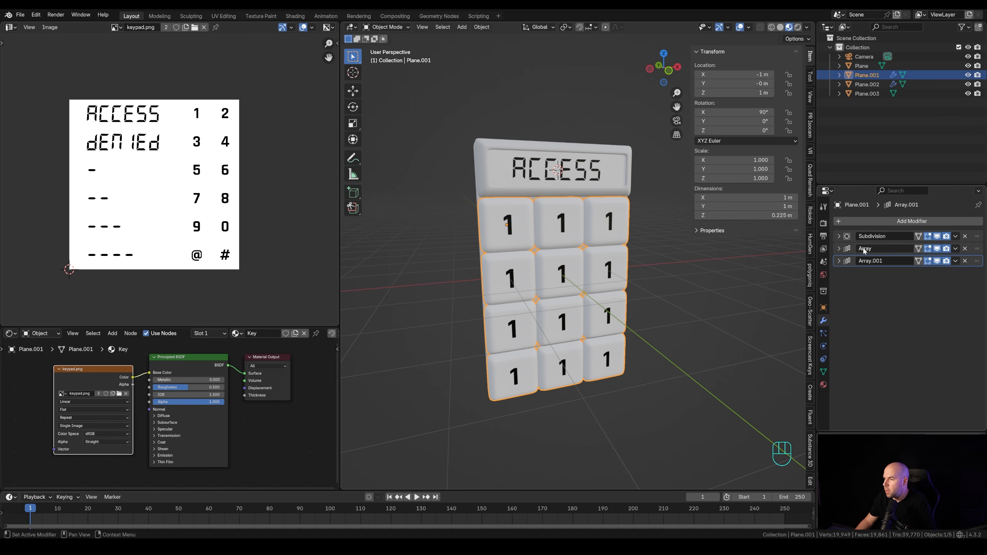
- Apply both Array modifiers on the keypad buttons, keeping the Subdivision modifier
click(977, 251)
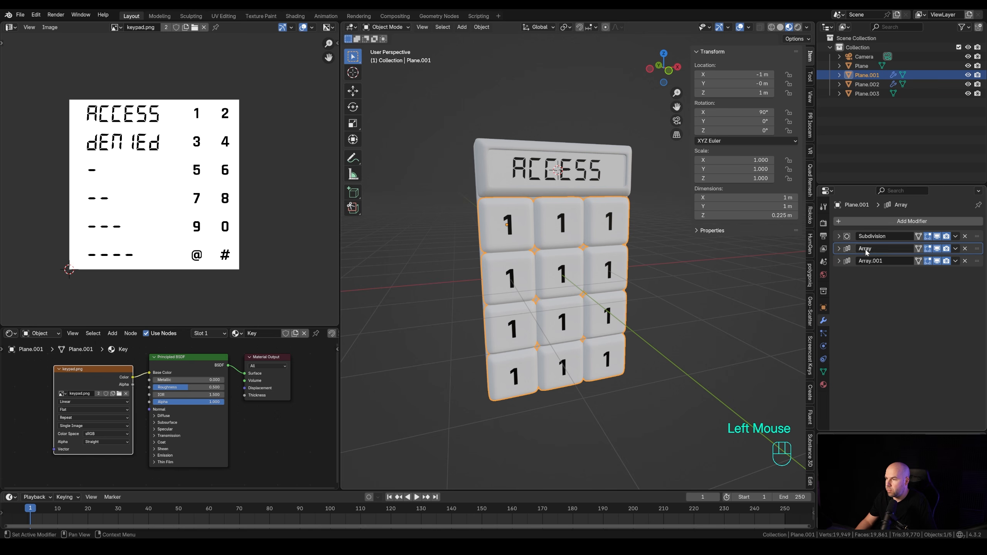
click(955, 248)
click(914, 259)
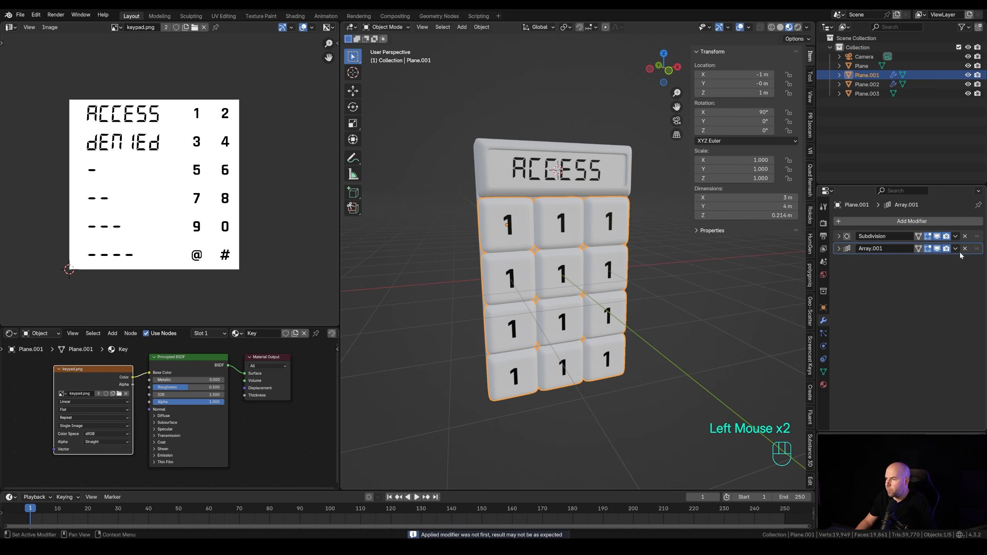
click(965, 249)
key(ctrl+z)
drag(955, 250, 939, 260)
- Separate the button mesh by loose parts into individual objects and return to Object Mode
key(Tab)
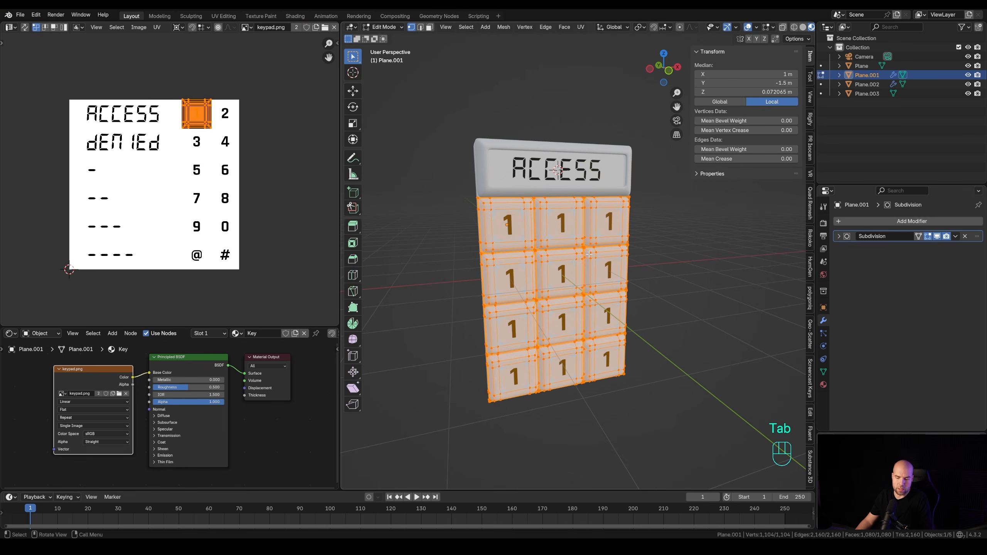
key(p)
click(558, 275)
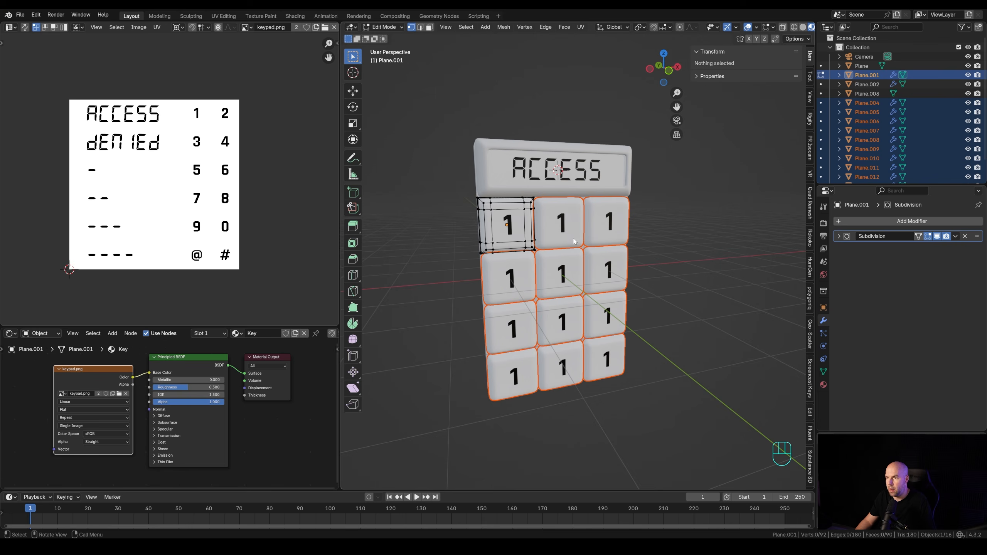
key(Tab)
- Set the origin of every separated button to its own geometry
right_click(551, 239)
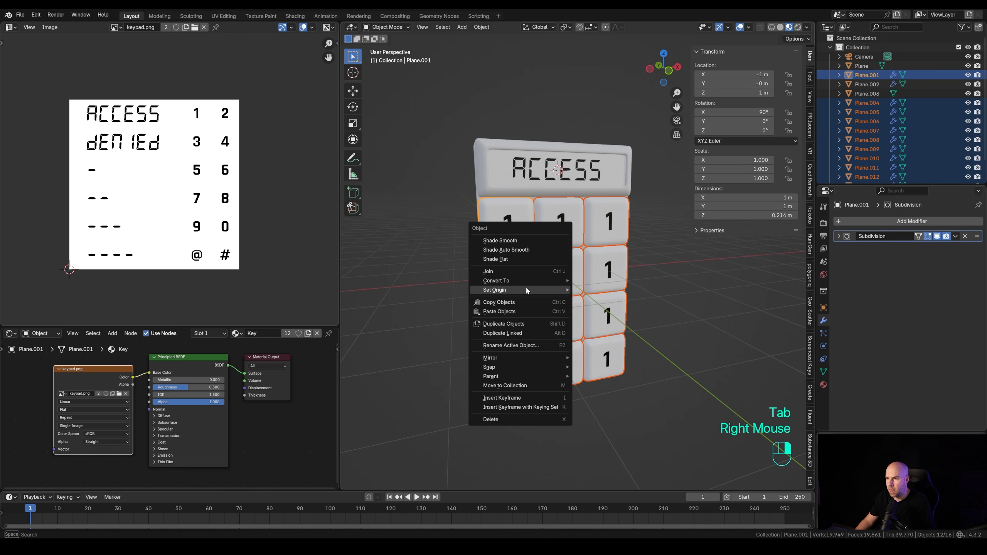
mouse_move(526, 287)
click(612, 300)
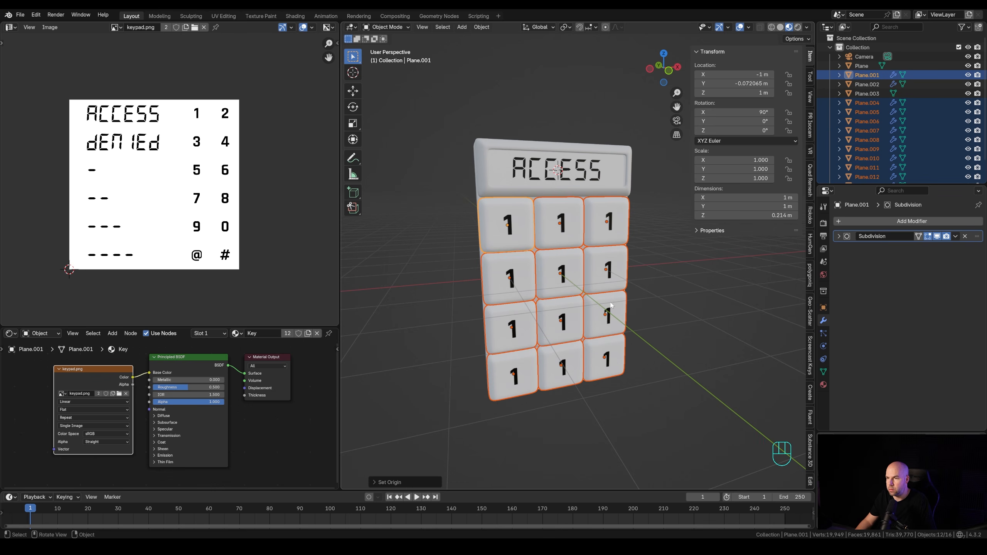
- Select buttons in the upper two rows one by one to check that each is a separate object
click(507, 239)
click(554, 233)
click(602, 232)
click(601, 270)
click(552, 276)
click(512, 275)
click(507, 223)
click(510, 272)
click(512, 239)
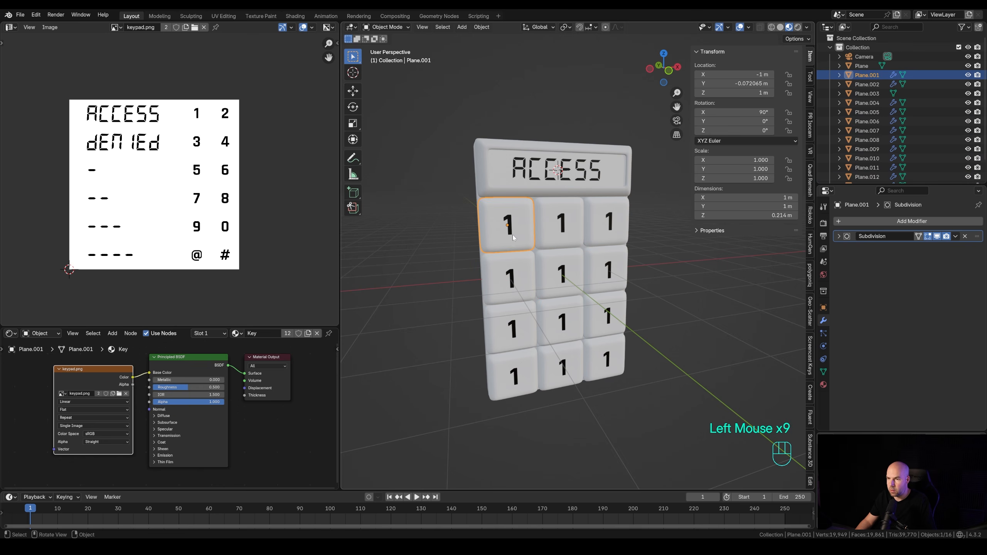
- Move the UV island of the top row's middle button onto the digit 2 and leave Edit Mode
click(566, 229)
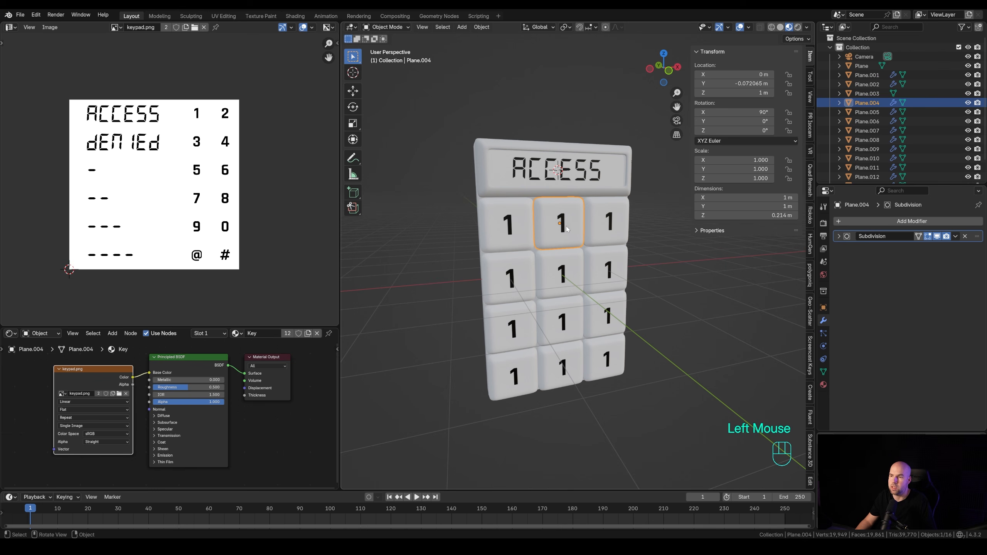
key(Tab)
key(a)
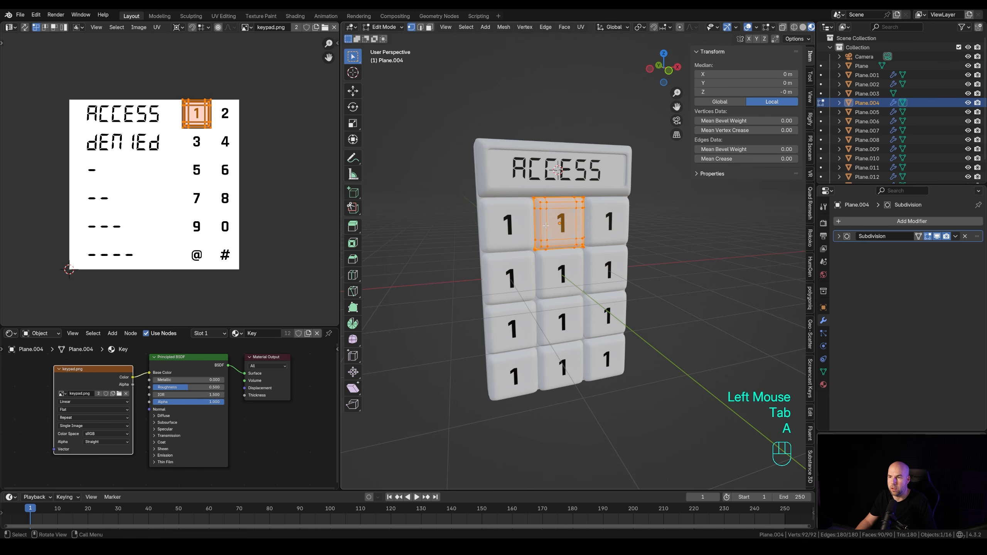
shift+middle_drag(561, 222, 574, 247)
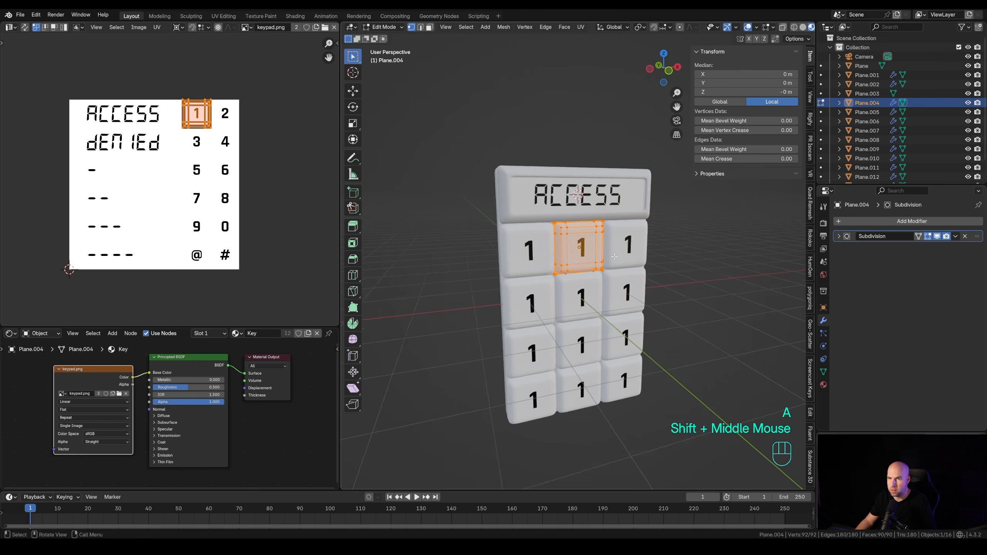
scroll(449, 132, up, 1)
scroll(172, 174, up, 5)
shift+middle_drag(181, 160, 101, 244)
shift+scroll(102, 243, down, 1)
scroll(102, 244, down, 1)
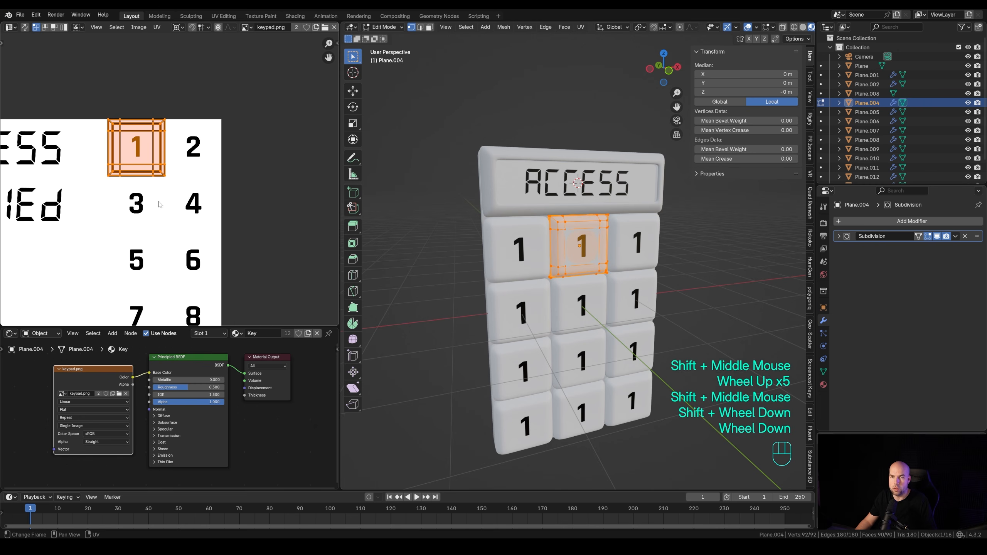
key(g)
click(215, 177)
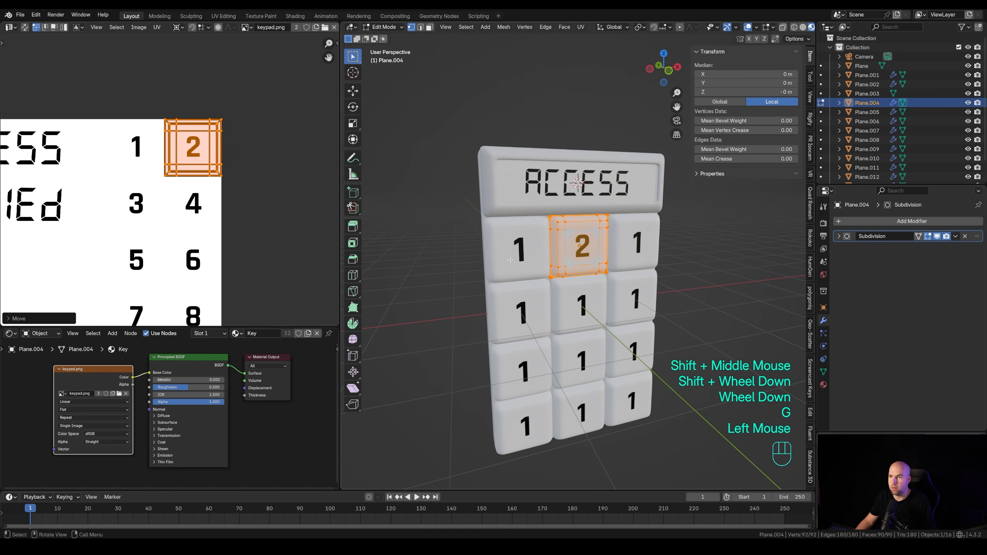
key(Tab)
- Move the top-right button's UV island onto the digit 3, using its lower-right corner as the snap base, and leave Edit Mode
click(645, 246)
key(Tab)
key(a)
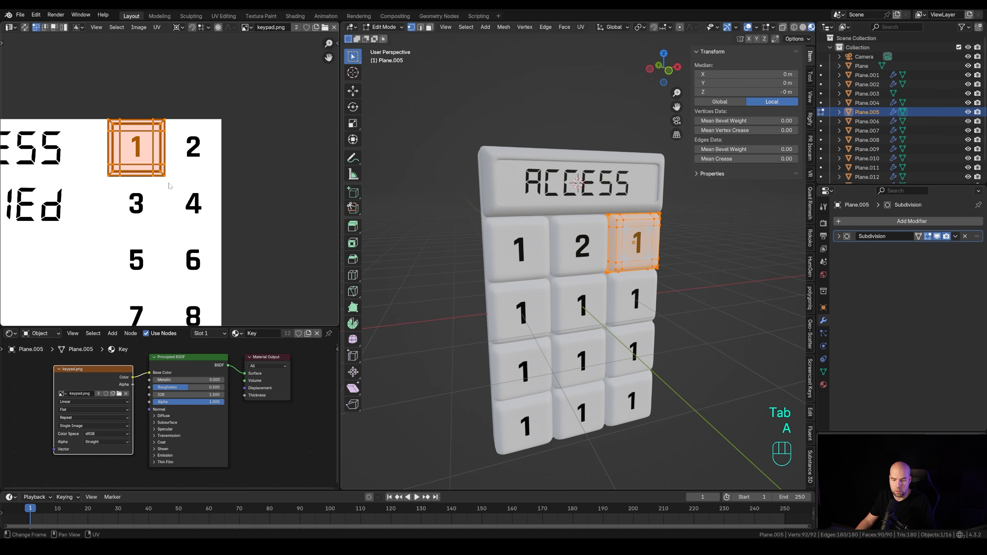
key(g)
key(b)
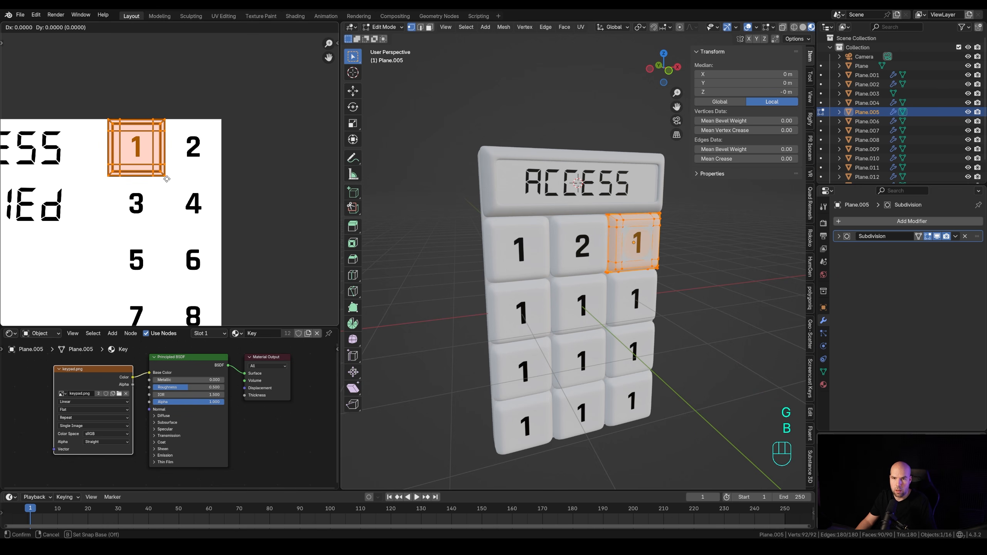
click(165, 176)
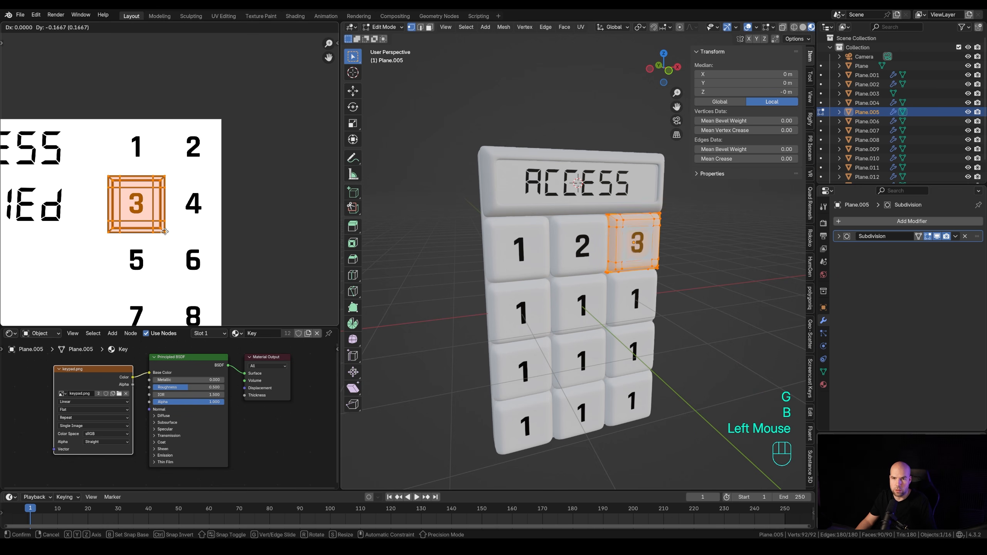
click(166, 233)
key(Tab)
- Move the UV island of the second row's left button onto the digit 4 by its lower-right corner, and leave Edit Mode
click(519, 309)
key(Tab)
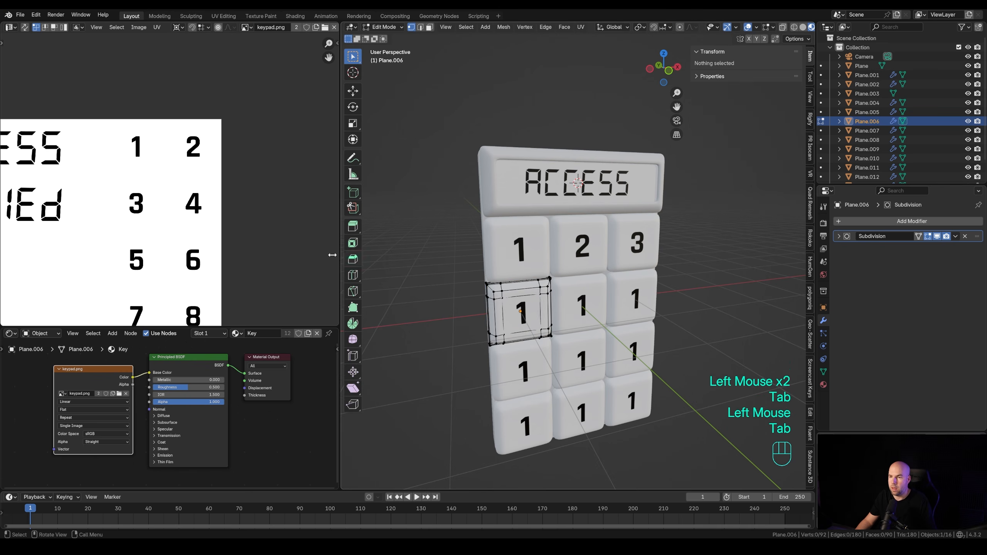
key(a)
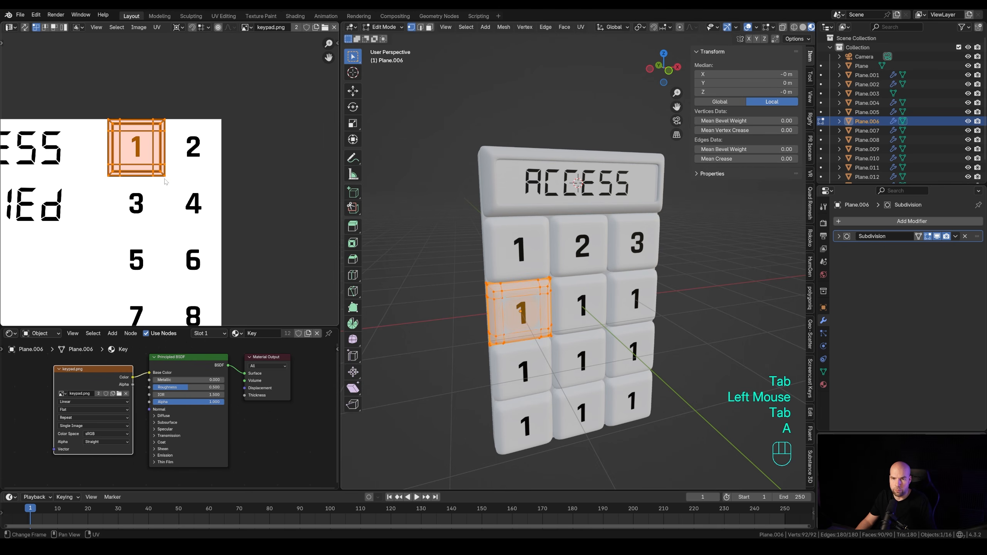
key(g)
key(b)
click(166, 176)
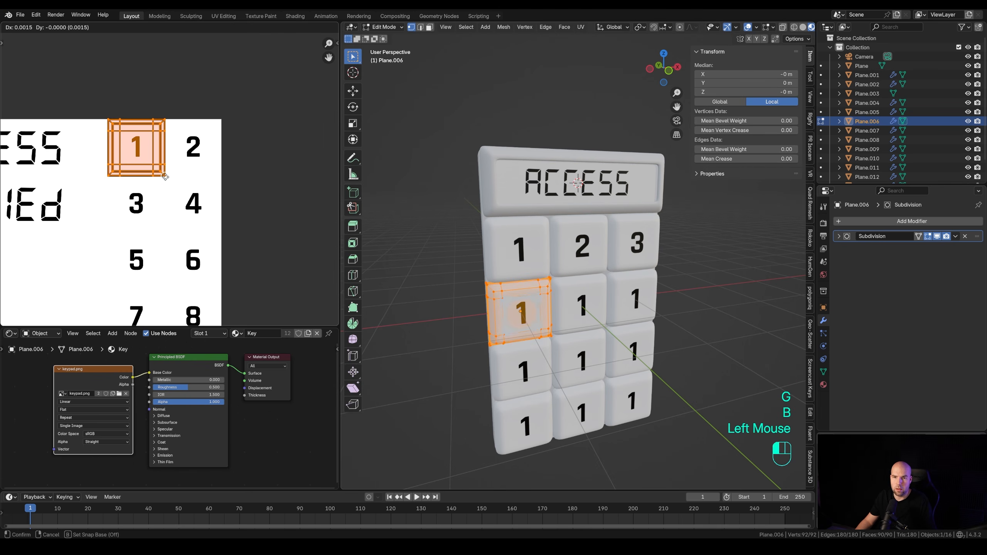
click(222, 232)
shift+middle_drag(222, 232, 239, 170)
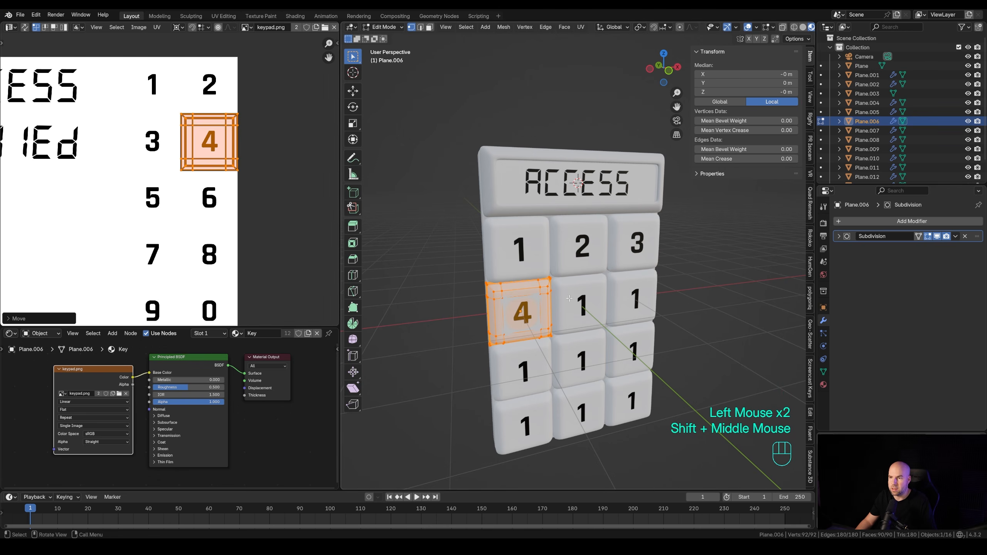
key(Tab)
- Move the UV island of the second row's middle button onto the digit 5 by its lower-right corner, and leave Edit Mode
click(569, 298)
key(Tab)
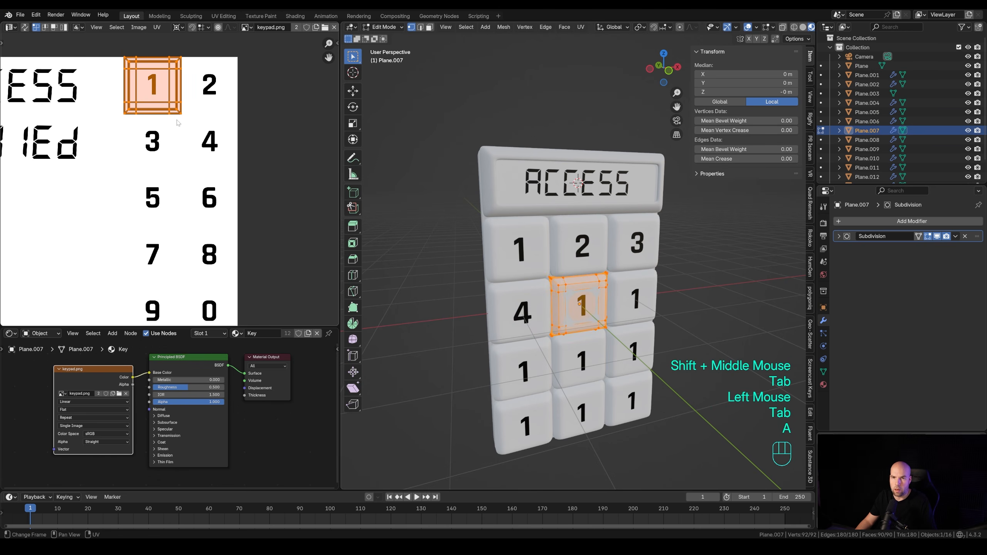
key(g)
key(b)
click(181, 113)
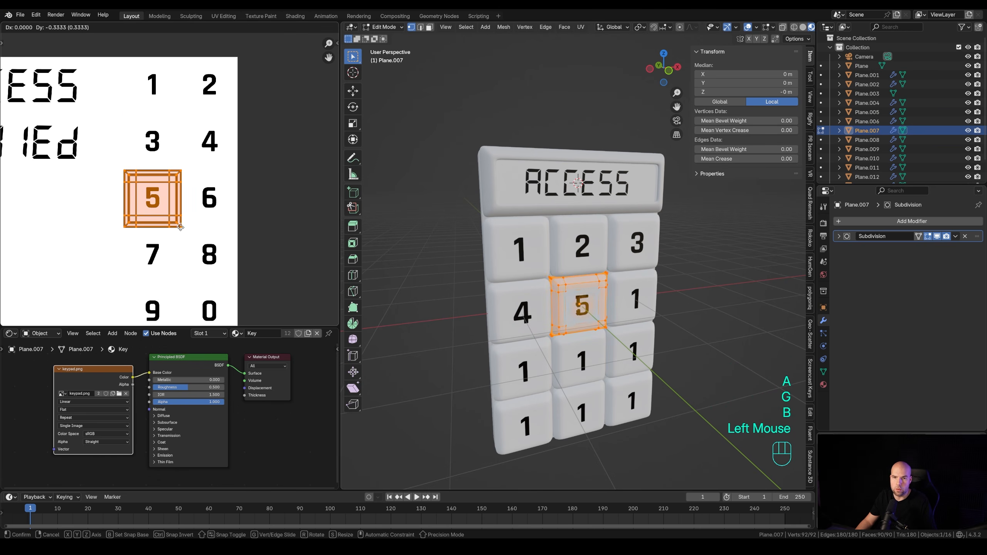
click(180, 227)
key(Tab)
- Move the UV island of the second row's right button onto the digit 6 and leave Edit Mode
click(634, 299)
key(Tab)
key(a)
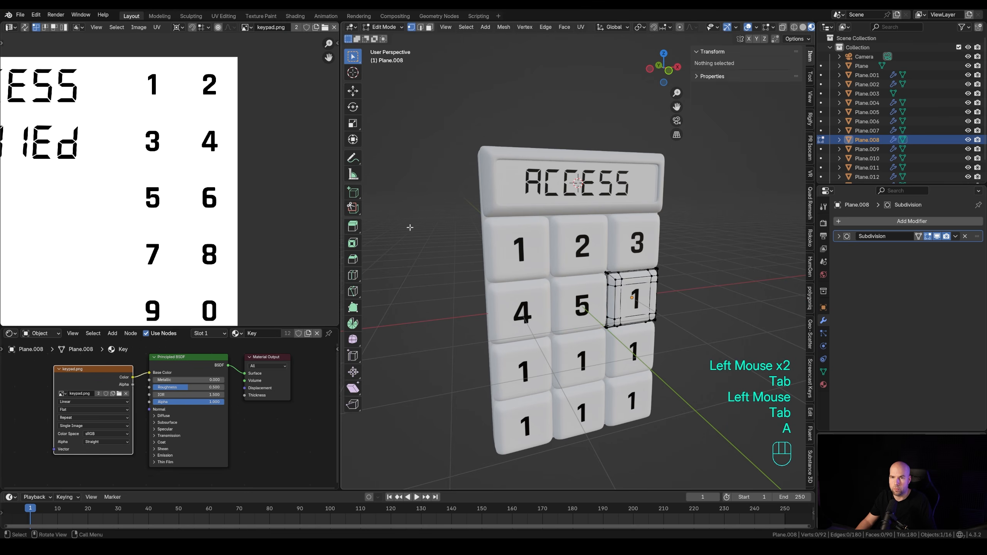
key(a)
key(g)
click(238, 227)
shift+middle_drag(238, 228, 238, 143)
key(Tab)
- Snap the UV island of the third row's left button onto the digit 7 and leave Edit Mode
click(521, 370)
key(Tab)
key(a)
key(a)
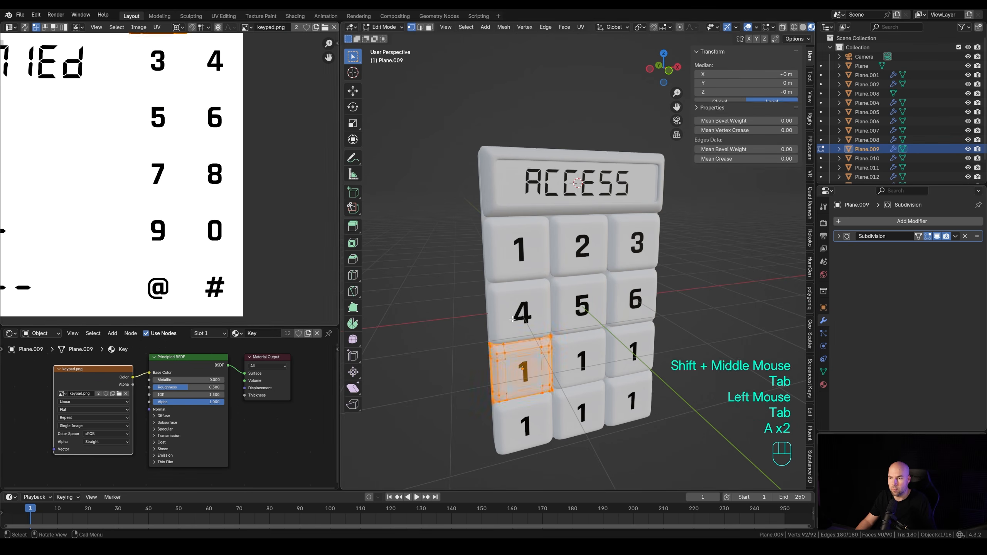
scroll(179, 97, down, 1)
scroll(179, 97, up, 1)
key(g)
key(b)
click(182, 64)
click(183, 197)
key(Tab)
- Snap the UV island of the third row's middle button onto the digit 8 and leave Edit Mode
click(579, 360)
key(Tab)
key(a)
key(g)
key(b)
click(186, 65)
click(230, 201)
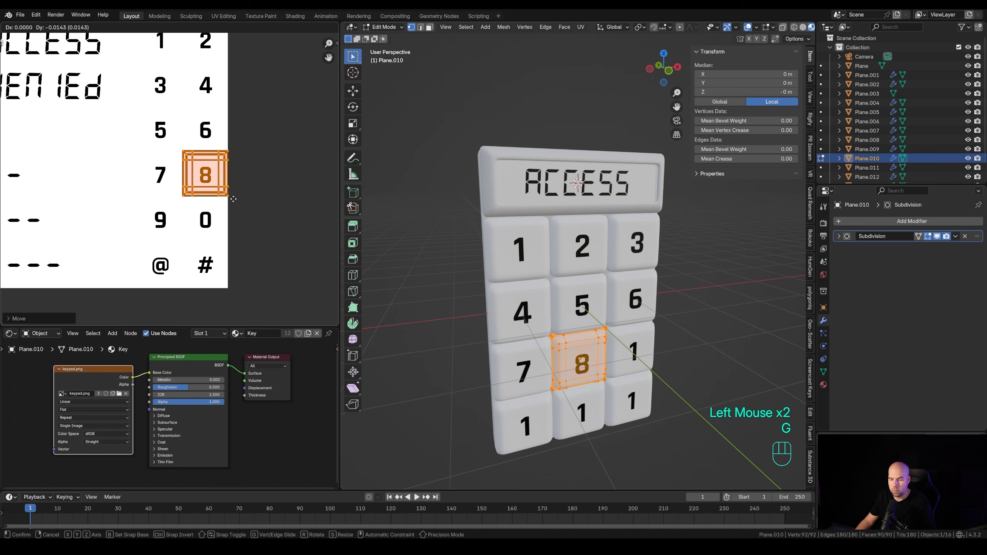
key(Tab)
- Snap the UV island of the third row's right button onto the digit 9, using its lower-right corner as the base
click(631, 350)
key(Tab)
key(a)
key(a)
key(g)
key(b)
click(183, 65)
click(183, 243)
- Snap the UV island of the bottom row's middle button onto the digit 0 and leave Edit Mode
click(571, 416)
key(Tab)
key(a)
key(g)
key(b)
click(184, 64)
click(228, 243)
key(Tab)
- Snap the UV island of the bottom-right button onto the # symbol and leave Edit Mode
click(633, 422)
key(Tab)
key(a)
key(g)
key(b)
click(183, 65)
click(228, 288)
key(Tab)
- Snap the UV island of the bottom-left button onto the @ symbol and leave Edit Mode
click(522, 424)
key(Tab)
key(a)
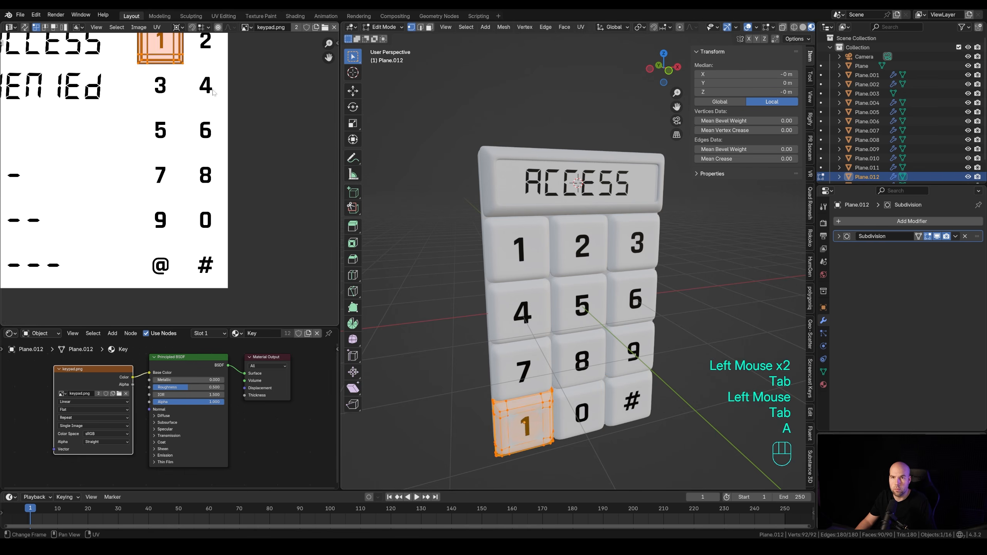
key(g)
key(b)
click(183, 65)
click(189, 301)
key(Tab)
- Select the base plate behind the buttons and switch the viewport to Solid shading
click(524, 252)
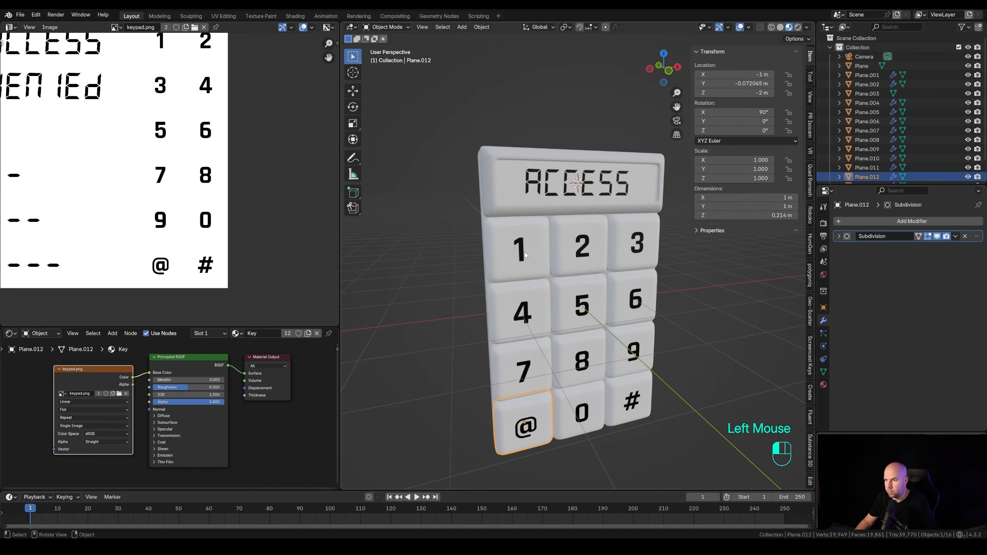
middle_drag(541, 284, 584, 175)
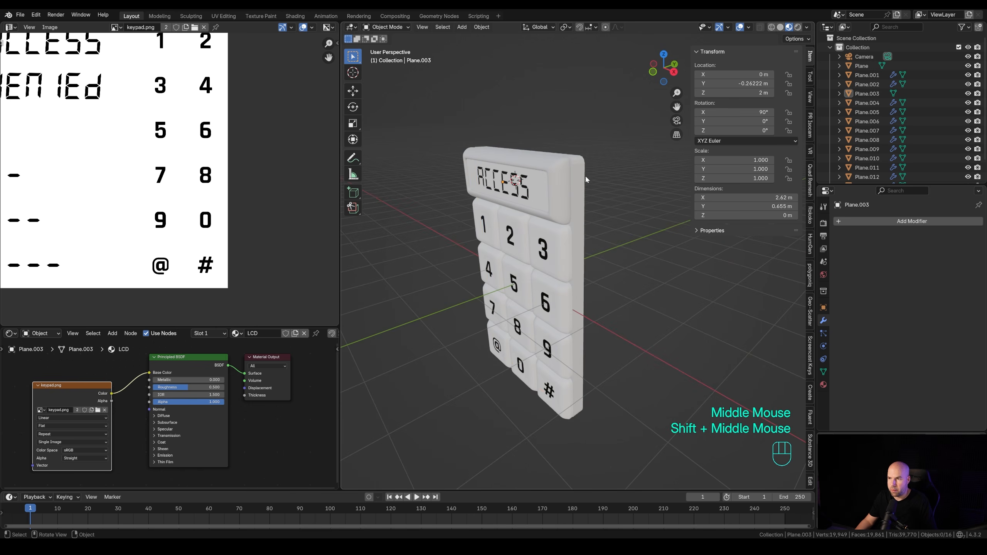
click(577, 169)
click(577, 170)
shift+middle_drag(613, 209, 544, 187)
scroll(531, 185, up, 1)
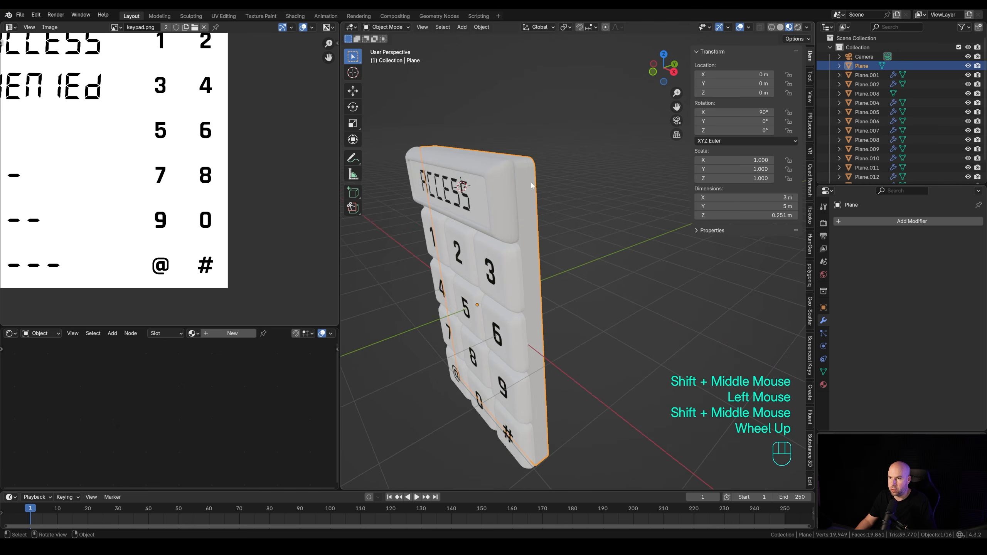
key(z)
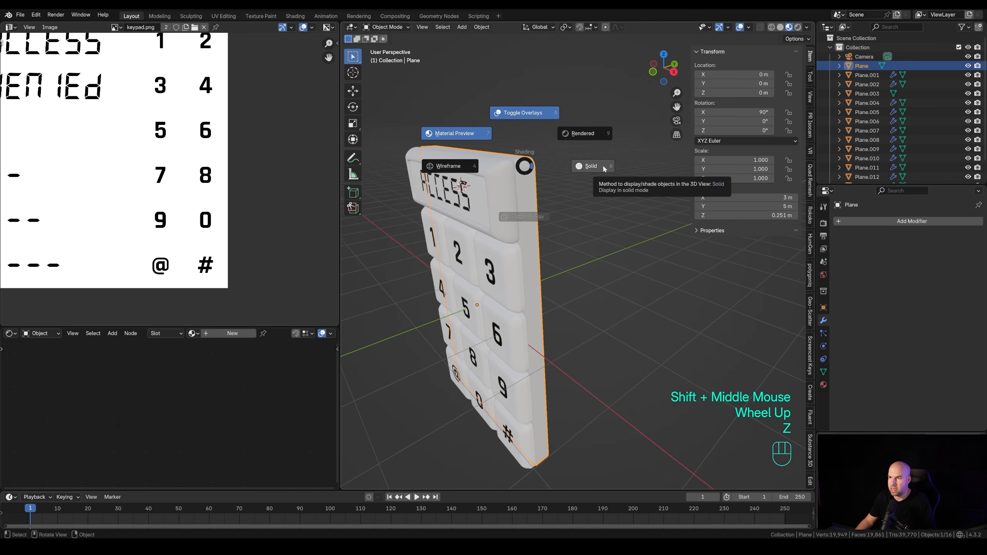
click(615, 176)
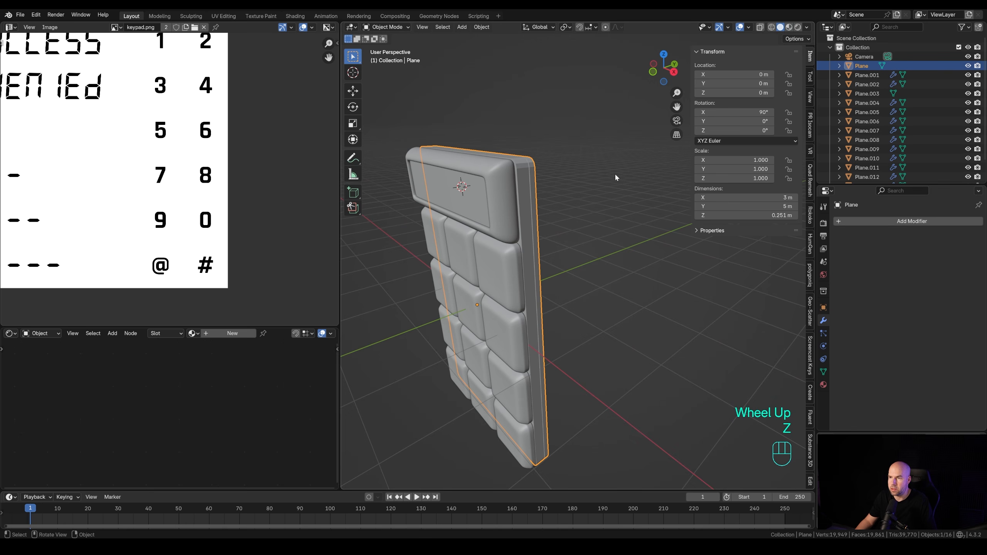
- Add a Bevel modifier to the base plate with 3 segments and an amount of 0.019 m
click(869, 221)
text(b)
click(805, 239)
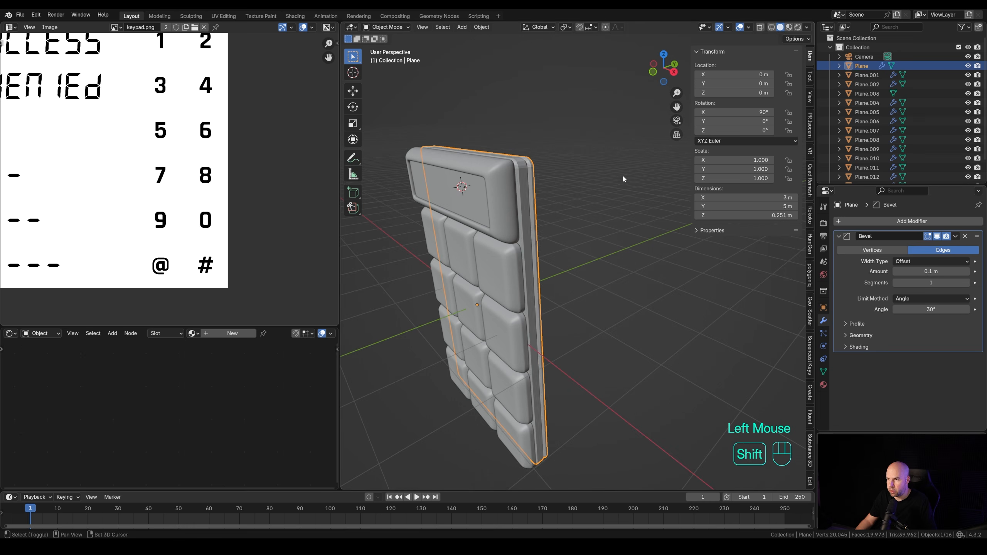
shift+middle_drag(622, 174, 539, 208)
scroll(539, 209, up, 3)
click(967, 283)
shift+middle_drag(505, 273, 579, 290)
click(967, 283)
shift+drag(941, 275, 921, 274)
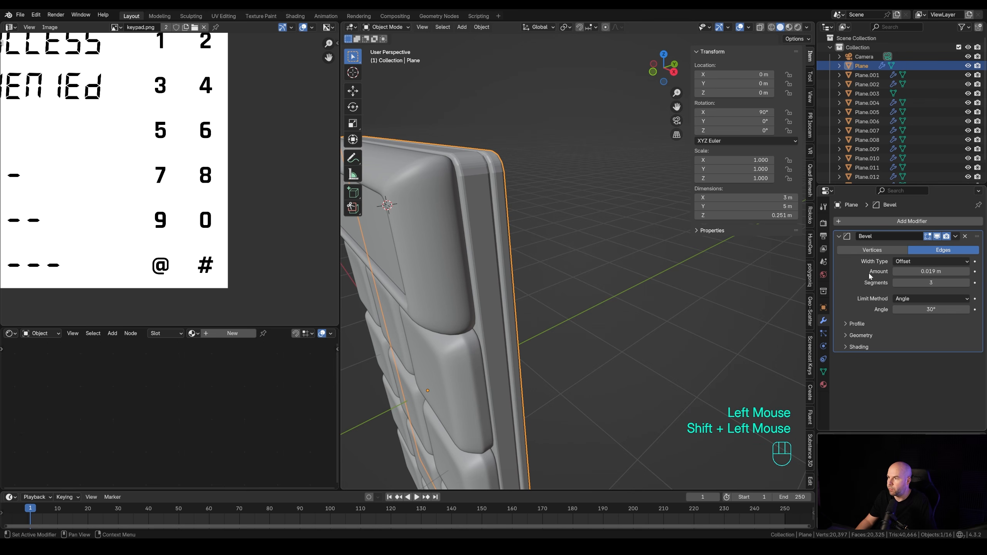
- Set the bevel's limit angle to 45° and apply Shade Smooth to the base plate
click(905, 309)
text(45)
key(Return)
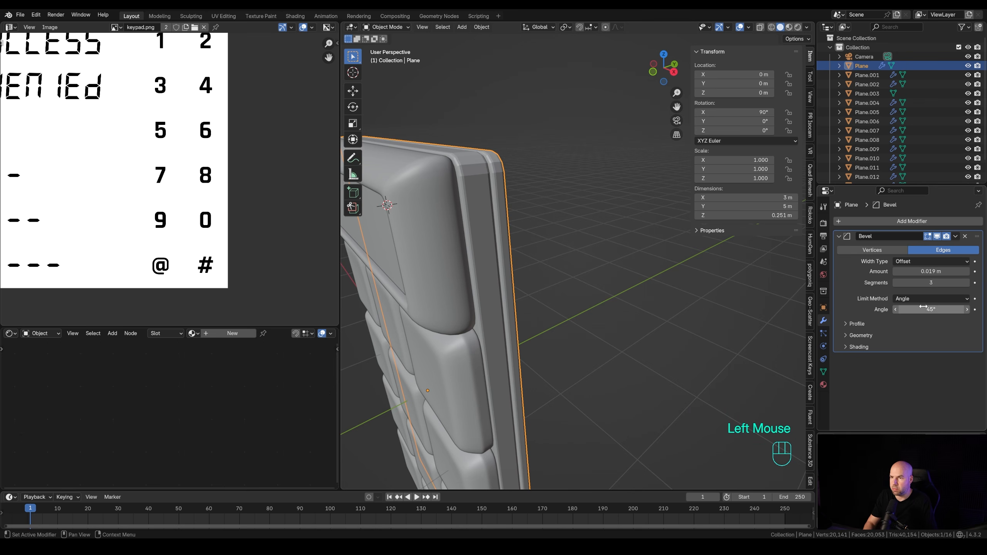
right_click(471, 202)
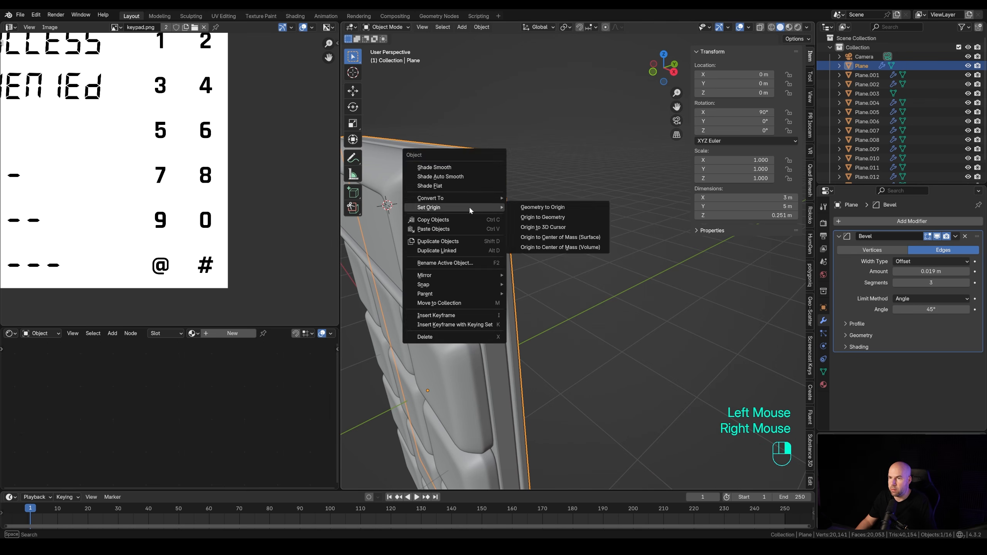
click(461, 164)
- In the right side view with X-ray on, move the base plate's rear vertices outward along Y, making it about 0.3 m thick
middle_drag(527, 210, 502, 324)
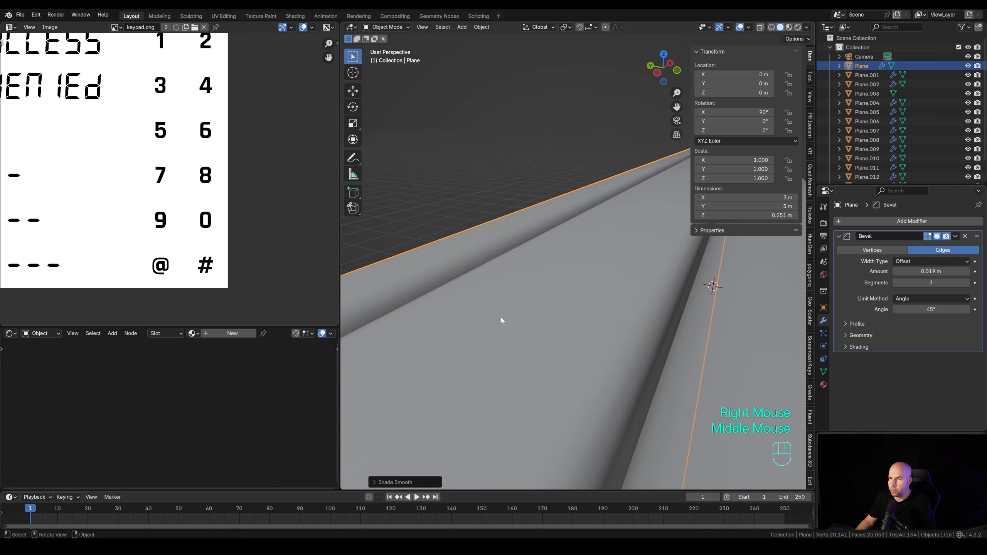
scroll(592, 314, down, 5)
shift+middle_drag(550, 298, 583, 262)
scroll(583, 262, down, 2)
middle_drag(549, 210, 464, 223)
key(KP_3)
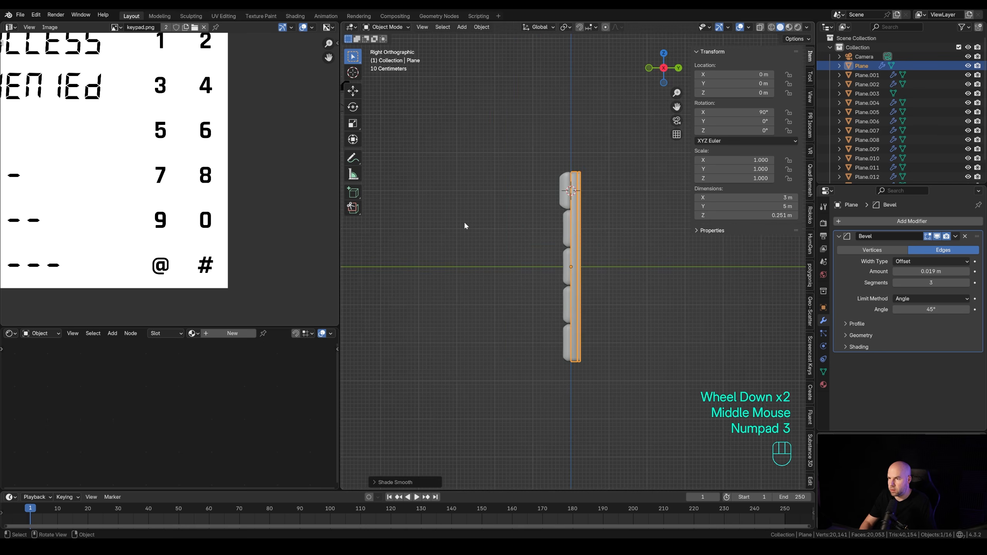
shift+middle_drag(602, 234, 507, 231)
scroll(508, 231, up, 1)
key(Tab)
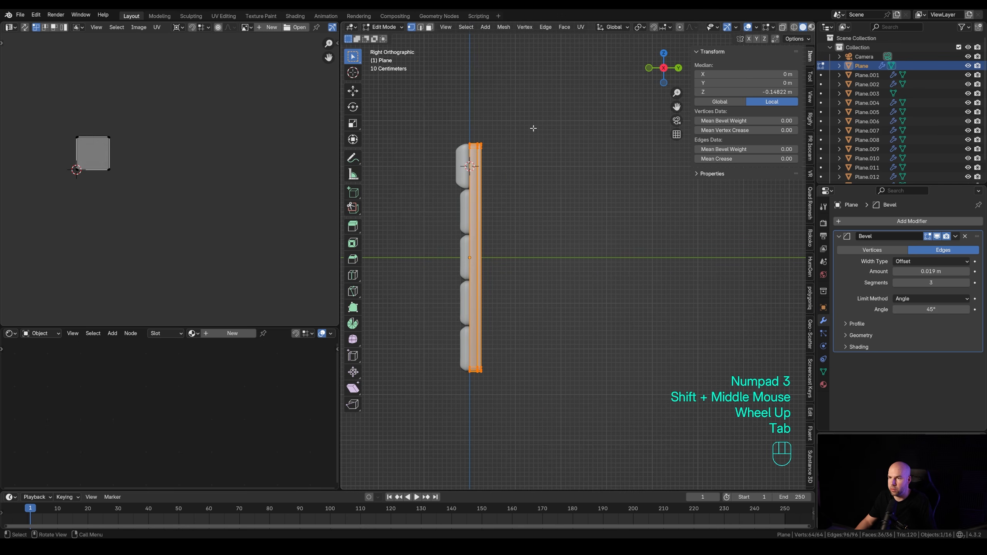
click(783, 27)
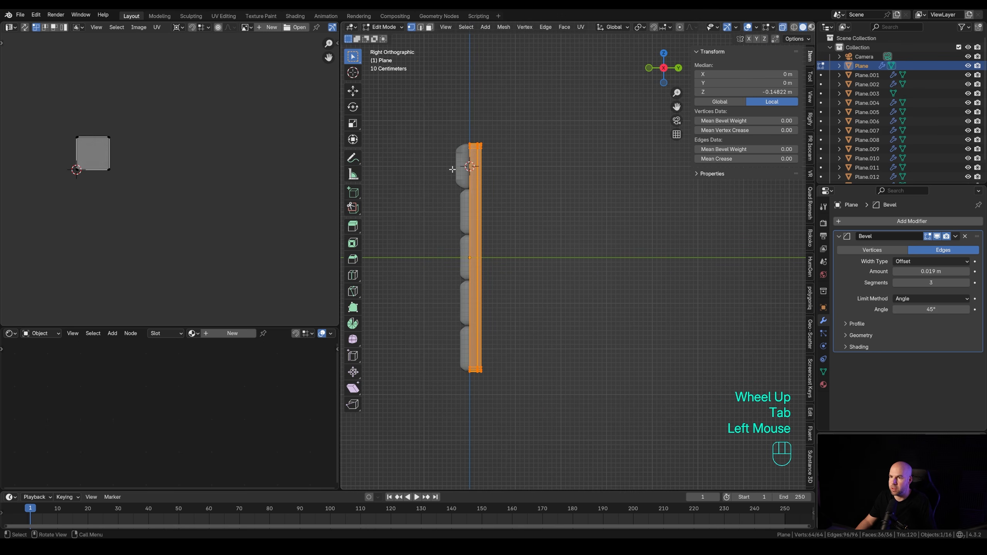
drag(473, 129, 535, 451)
key(g)
key(y)
key(shift)
shift+click(541, 244)
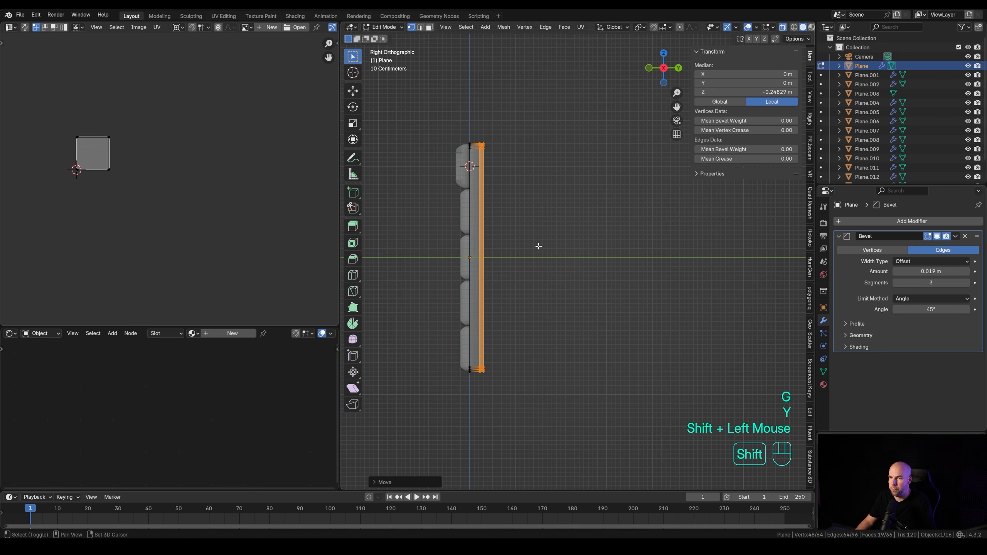
key(Tab)
- Box-select all twelve number and symbol buttons and move them about 0.075 m along Y, away from the base plate
click(447, 229)
drag(446, 218, 468, 433)
scroll(441, 230, up, 2)
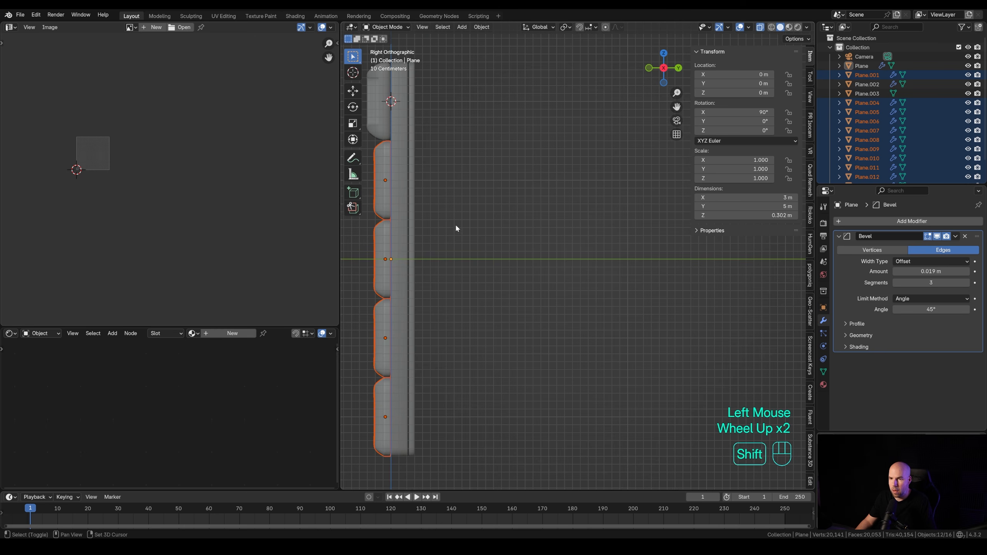
shift+middle_drag(455, 224, 575, 222)
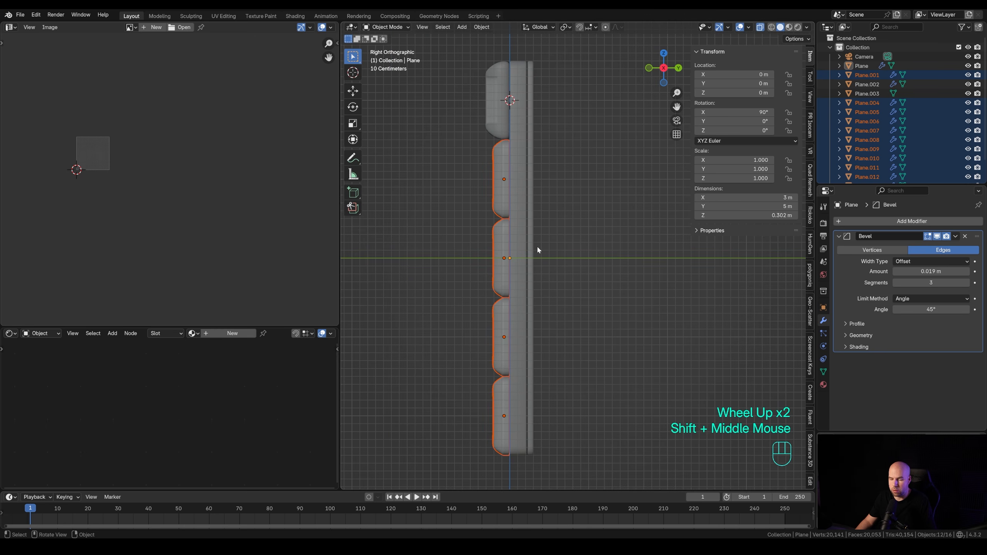
key(g)
key(y)
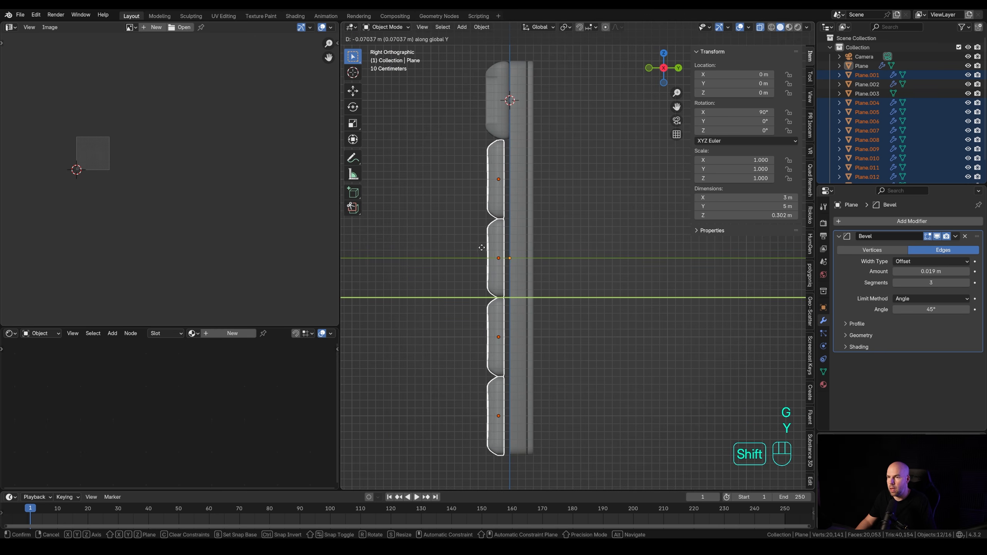
shift+click(478, 247)
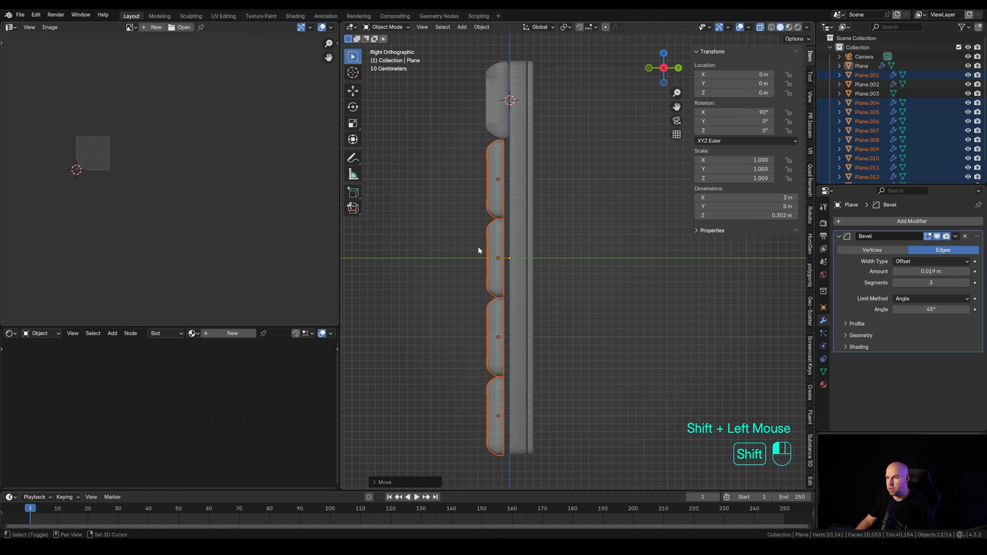
- Select the top-left number button and open the viewport shading choices
middle_drag(509, 208, 555, 257)
scroll(473, 229, down, 3)
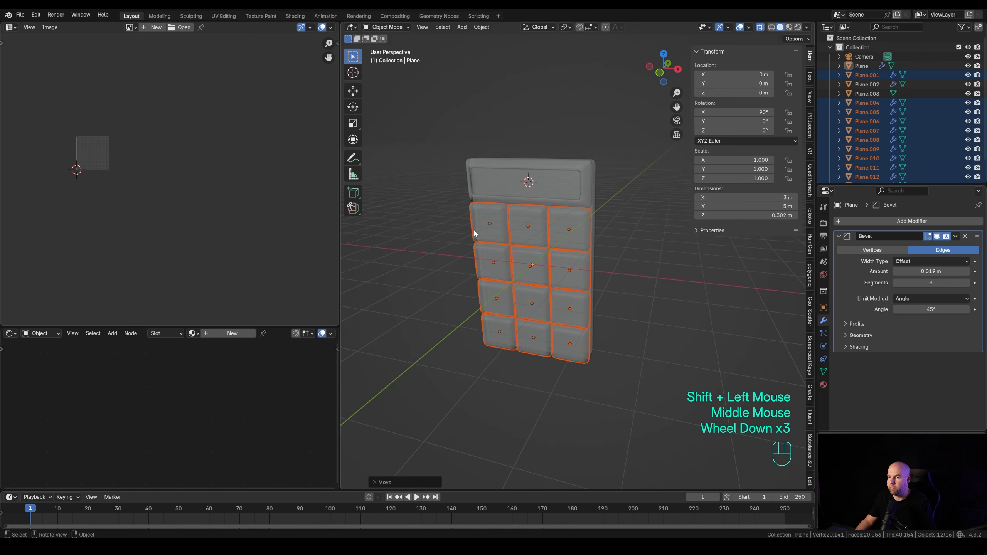
click(516, 233)
key(z)
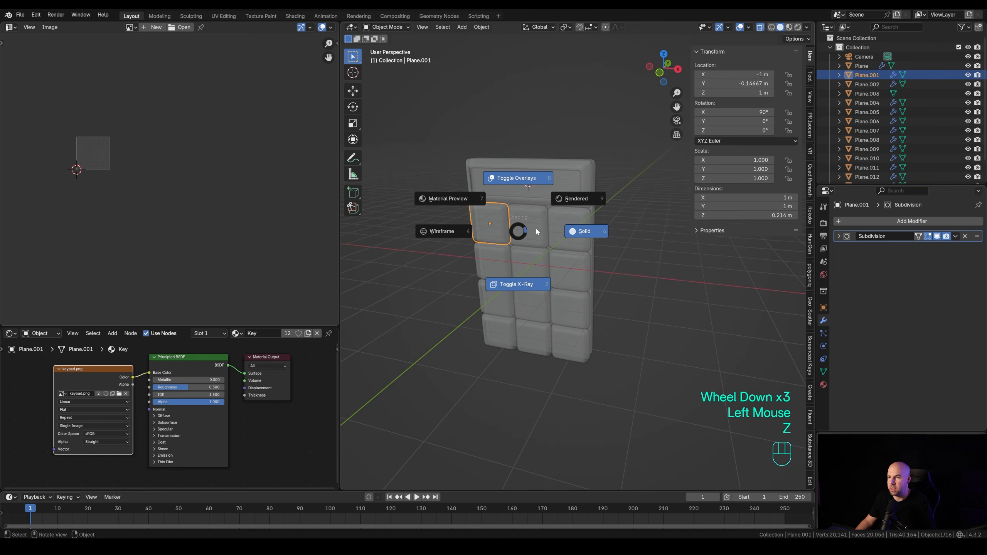
- Switch the 3D viewport to Material Preview shading
click(407, 170)
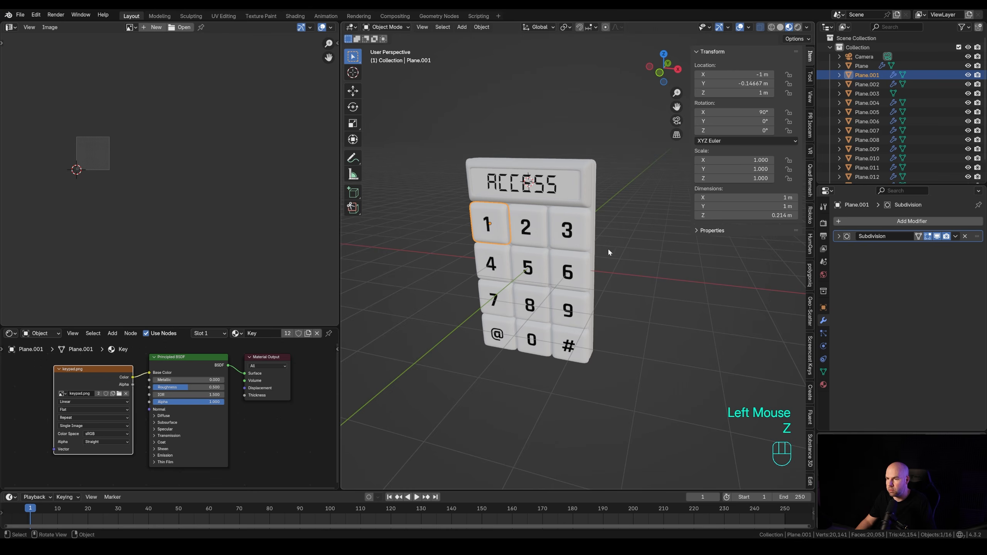
scroll(607, 247, up, 2)
key(g)
key(y)
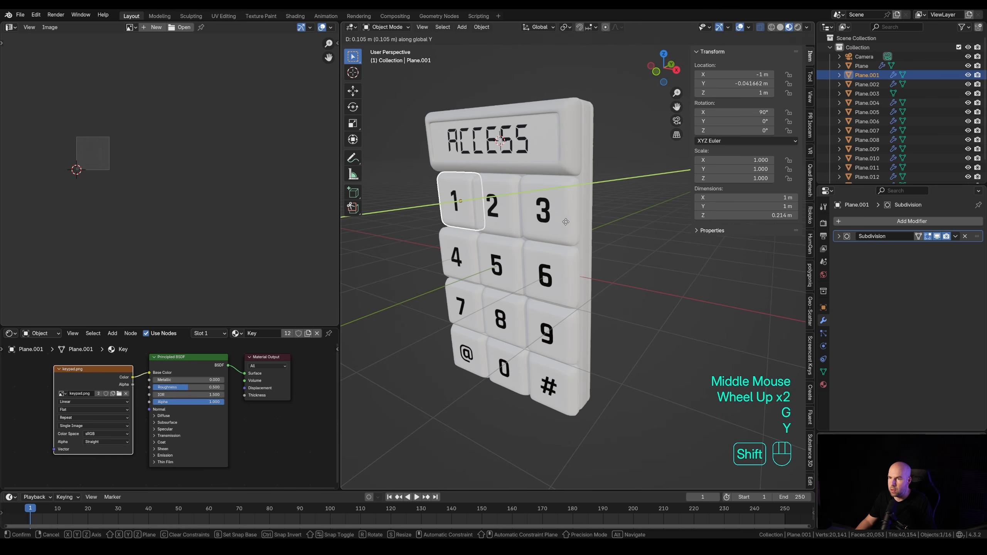
key(Escape)
- Open the keypad's ACCESS display plane in Edit Mode and enlarge the shader node area to show its LCD material
middle_drag(618, 273, 555, 275)
scroll(555, 275, down, 1)
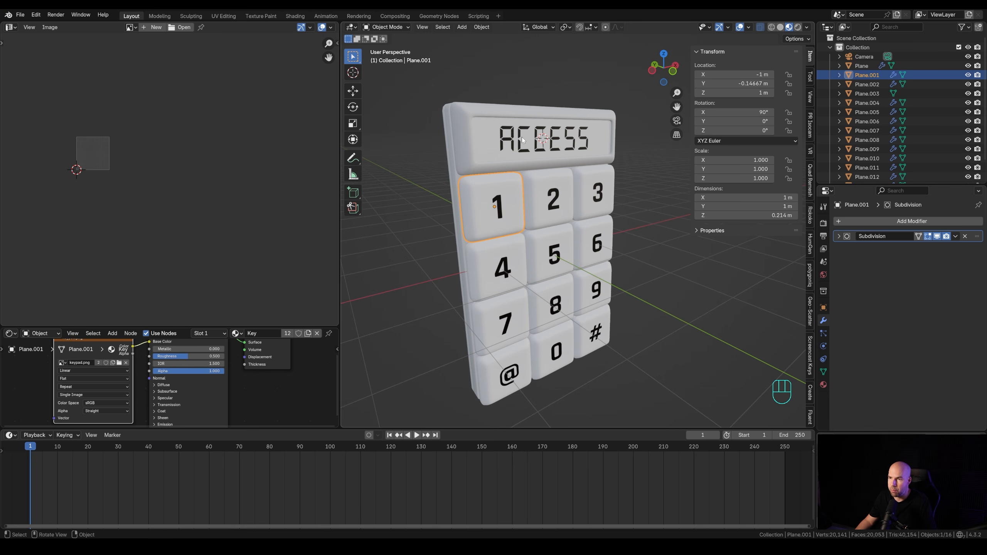
click(538, 144)
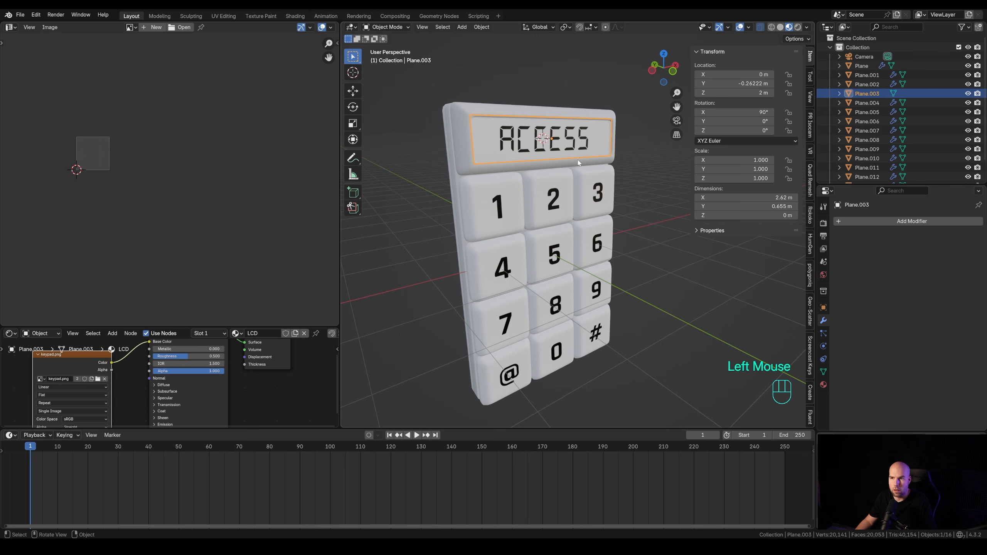
key(Tab)
scroll(175, 253, down, 1)
shift+middle_drag(175, 252, 219, 277)
drag(142, 327, 142, 198)
middle_drag(65, 259, 161, 248)
- Add a Mapping node before the keypad.png texture and connect its Vector output to the texture's Vector input
click(148, 288)
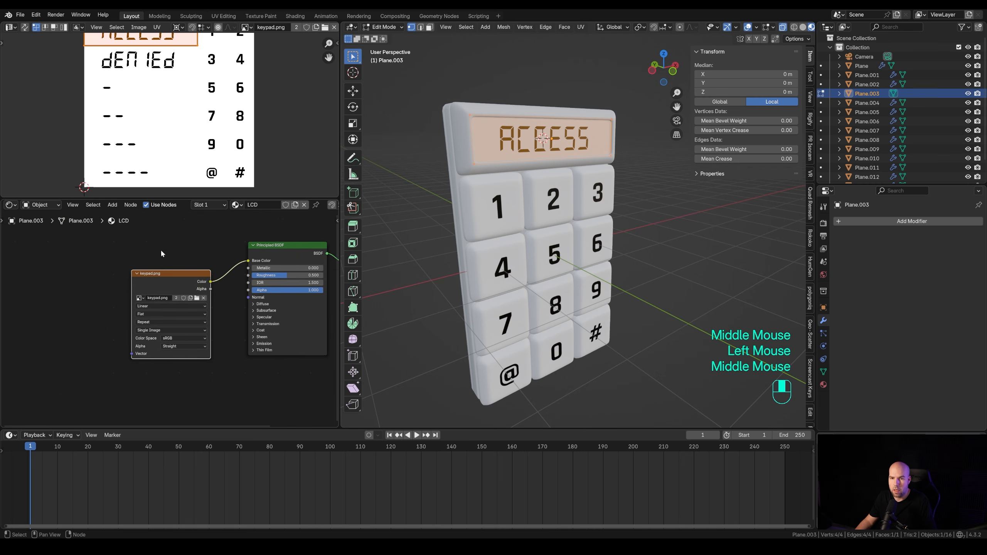
key(shift+a)
text(ma)
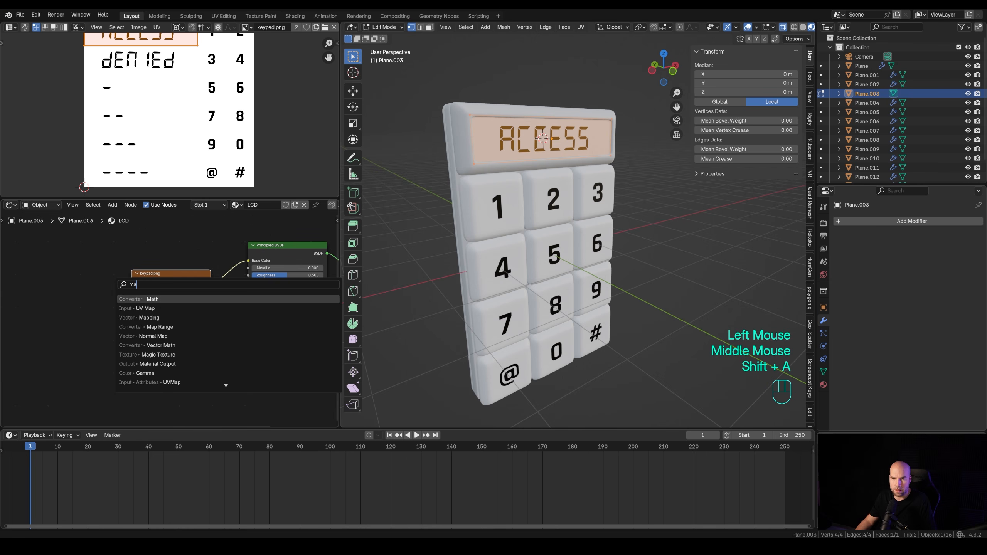
click(149, 318)
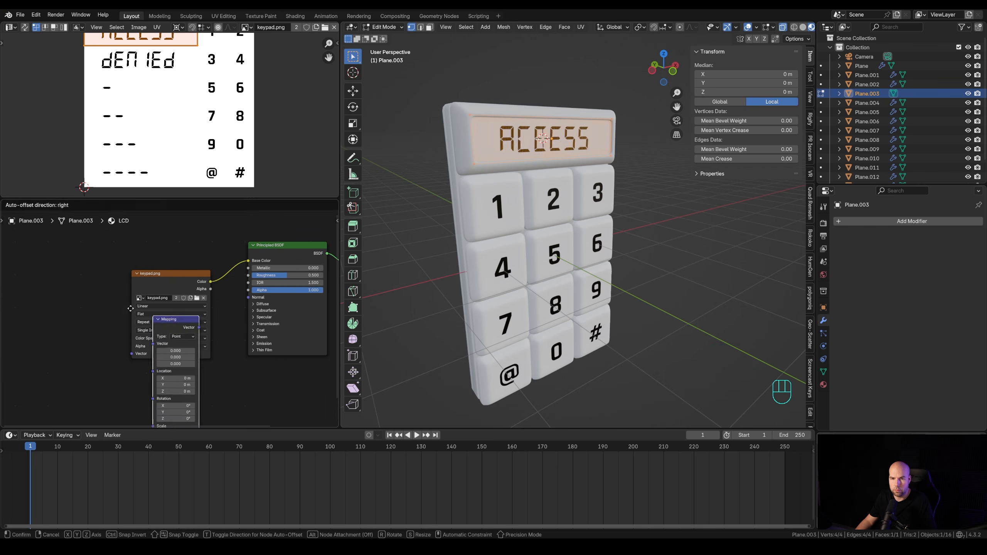
click(100, 273)
drag(100, 271, 132, 354)
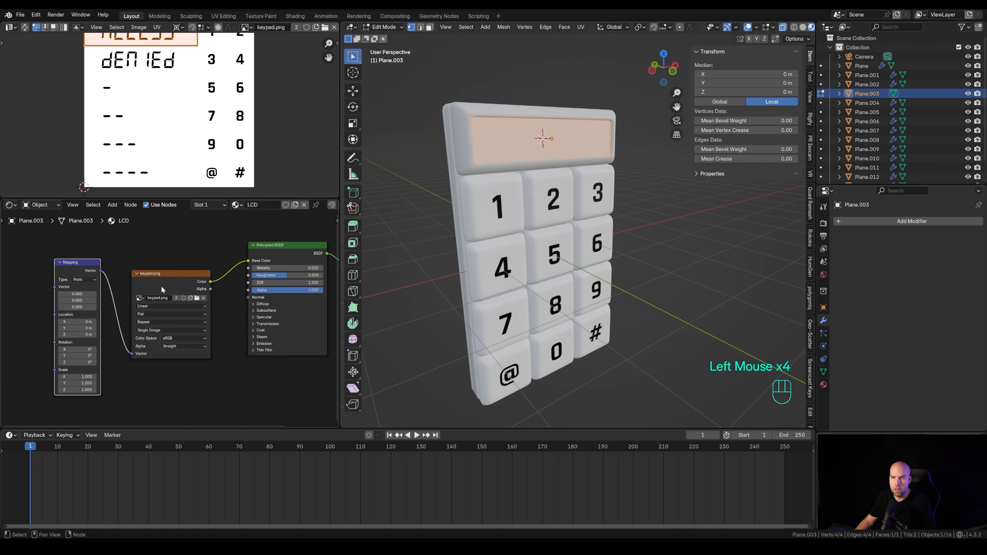
click(73, 266)
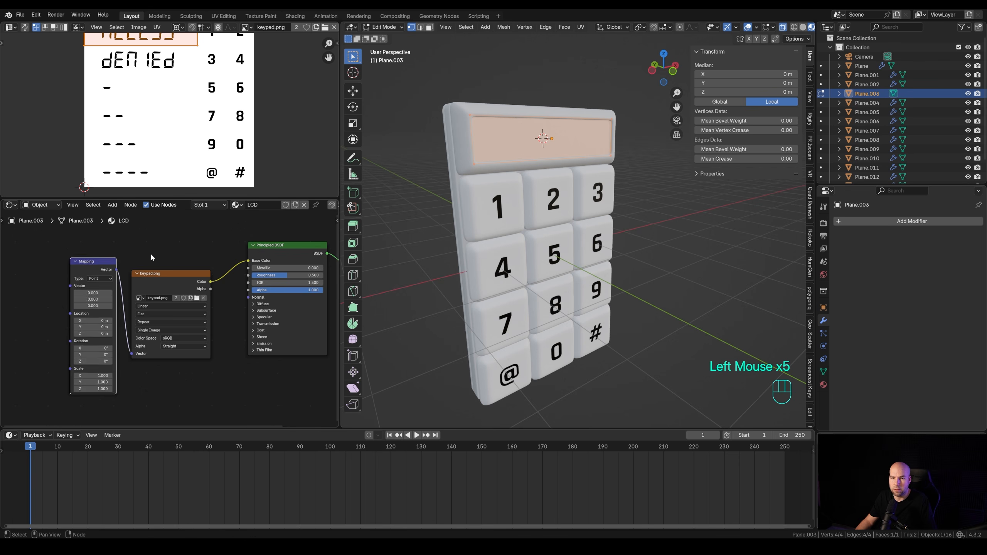
- Add a Texture Coordinate node and connect its UV output to the Mapping node's Vector input
middle_drag(135, 260, 224, 247)
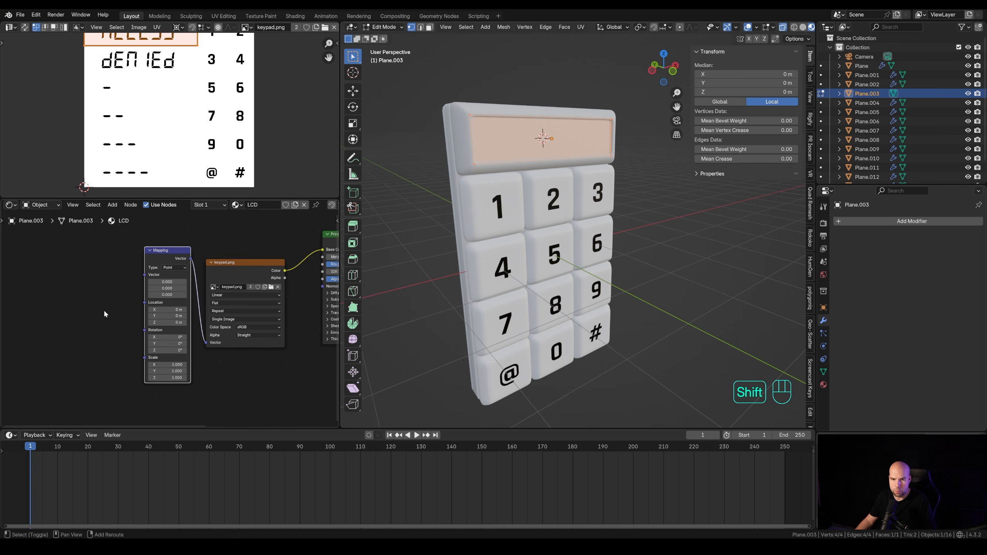
key(shift+a)
text(coo)
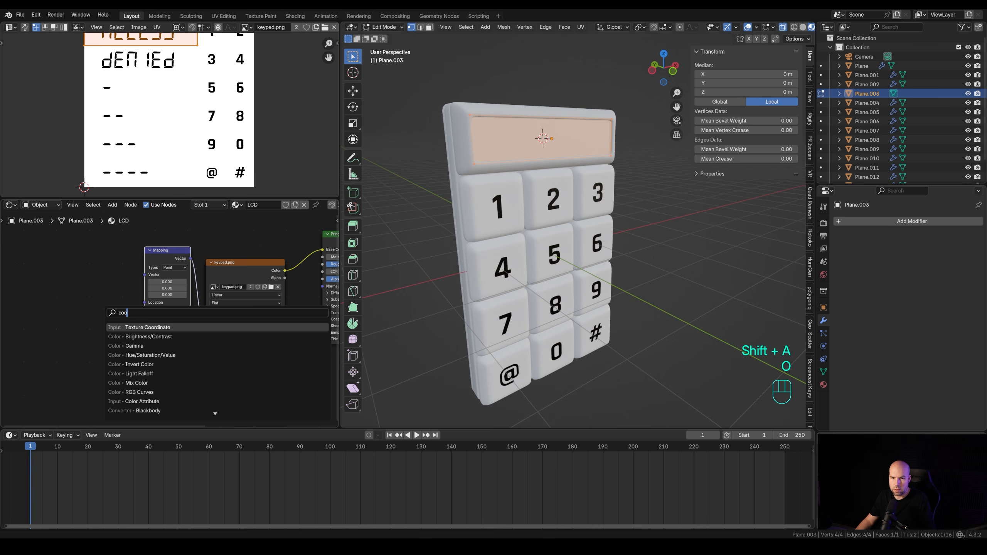
key(Return)
click(76, 295)
drag(98, 303, 157, 257)
click(156, 258)
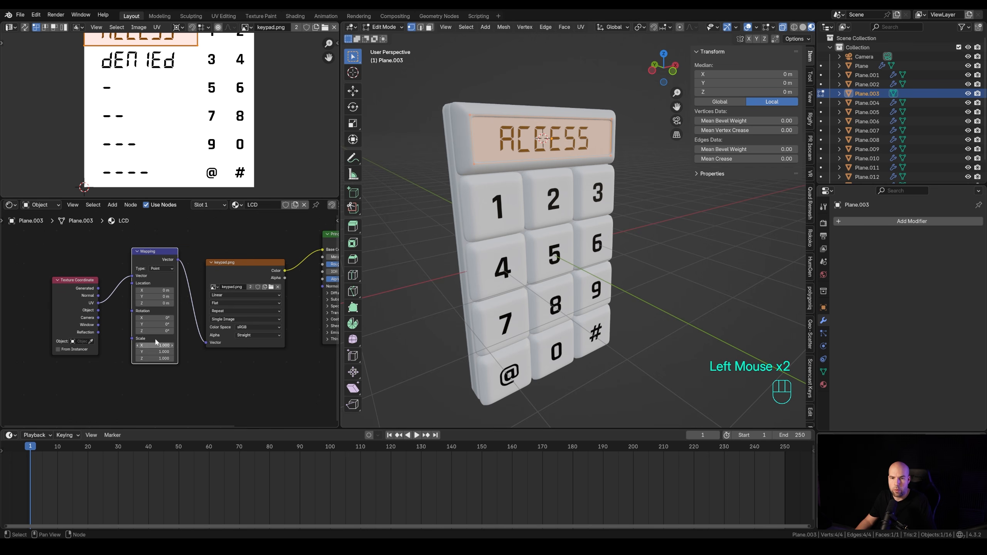
- Try shifting the display texture with the Mapping node's Y location, and reset that value to 0
mouse_move(151, 296)
shift+mouse_down()
mouse_move(176, 296)
mouse_move(161, 295)
shift+mouse_up()
key(ctrl+z)
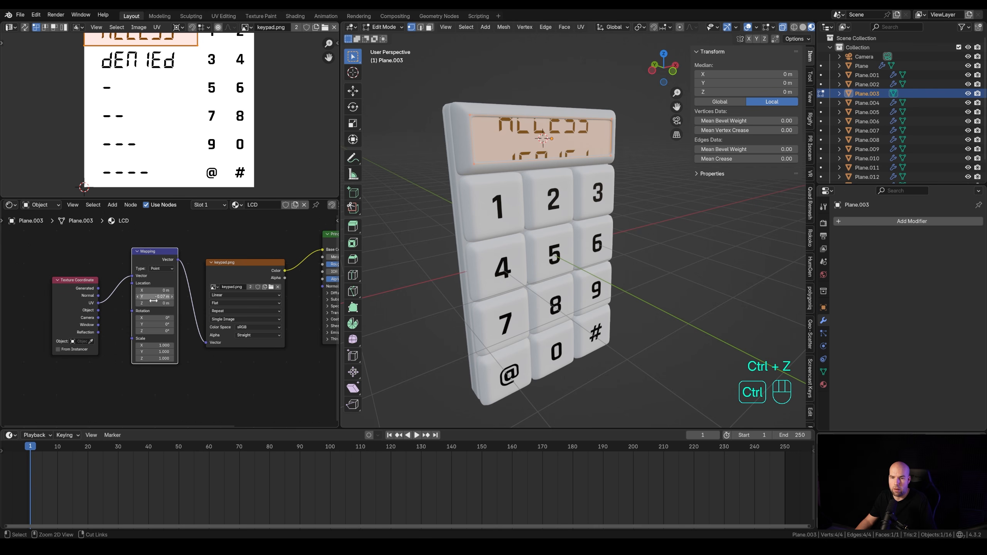
key(ctrl+z)
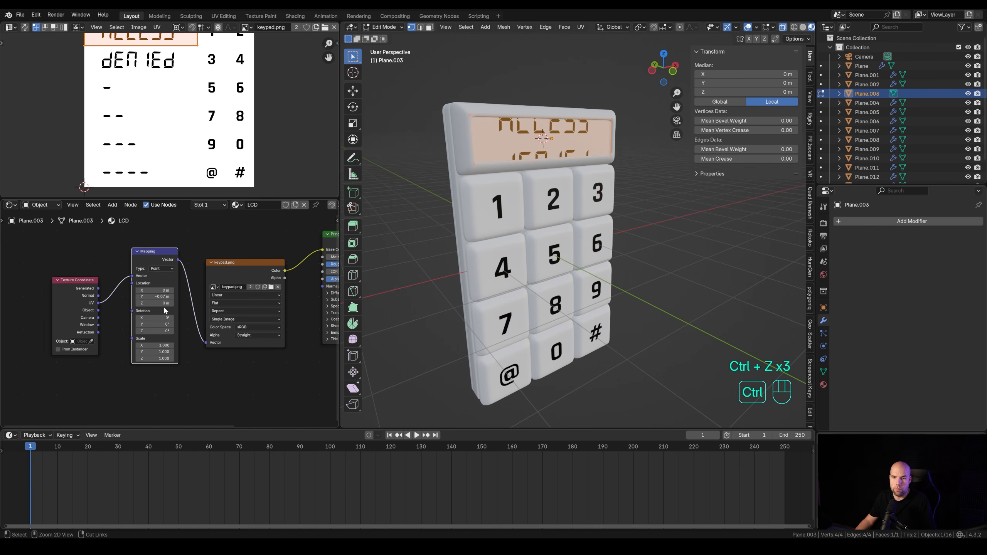
click(159, 296)
text(0)
key(Return)
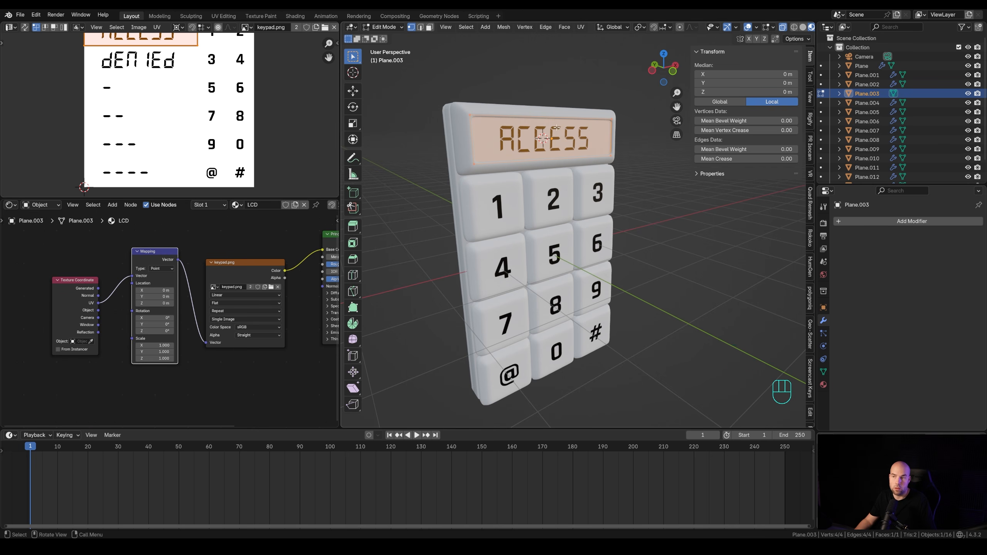
- Set the Mapping node's Y location to 1/6*4 and insert a single keyframe for it at frame 1
shift+middle_drag(198, 293, 144, 288)
scroll(99, 303, up, 2)
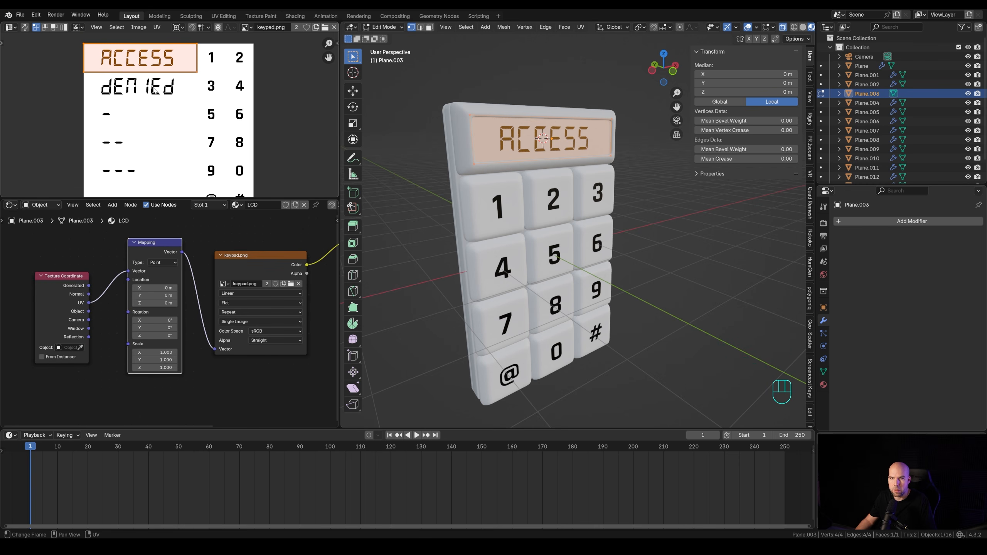
scroll(151, 127, down, 1)
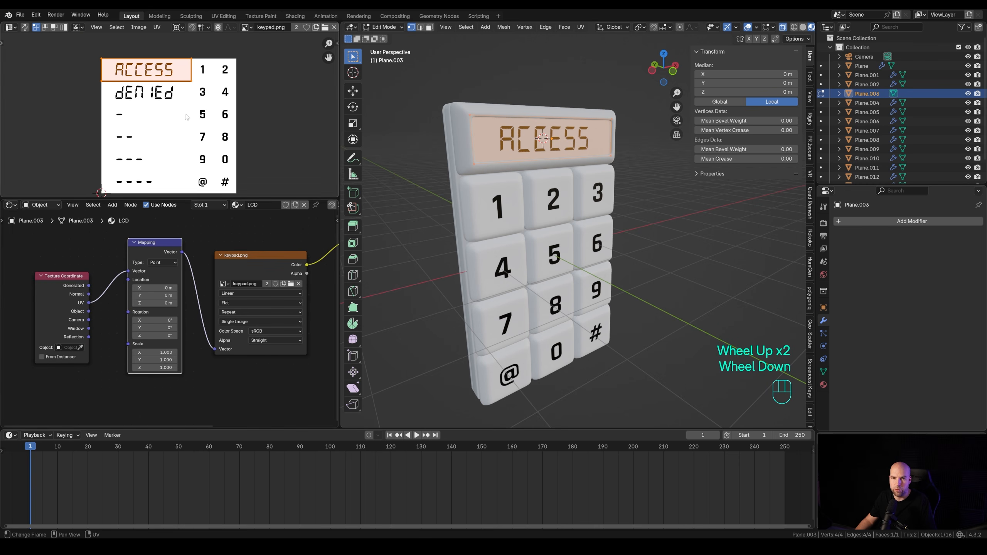
click(155, 295)
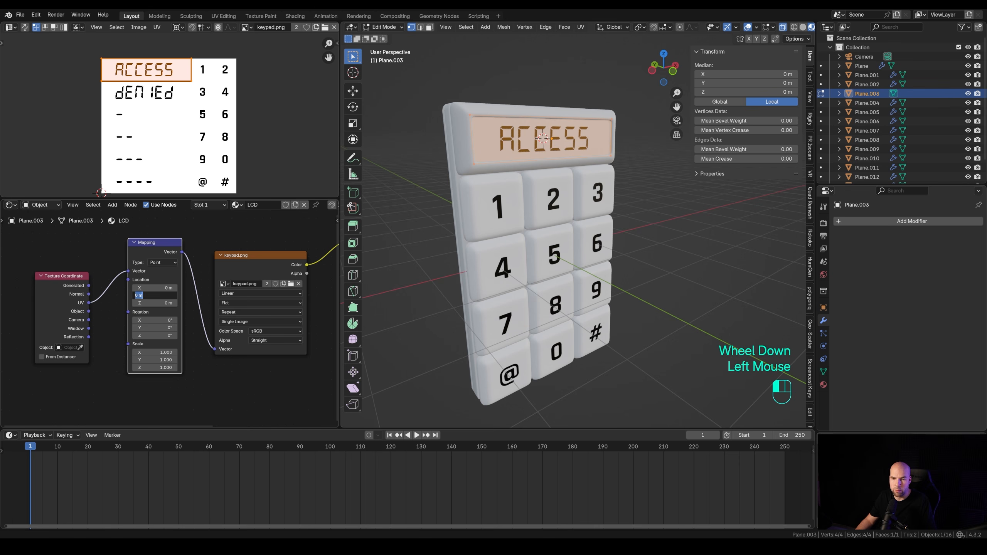
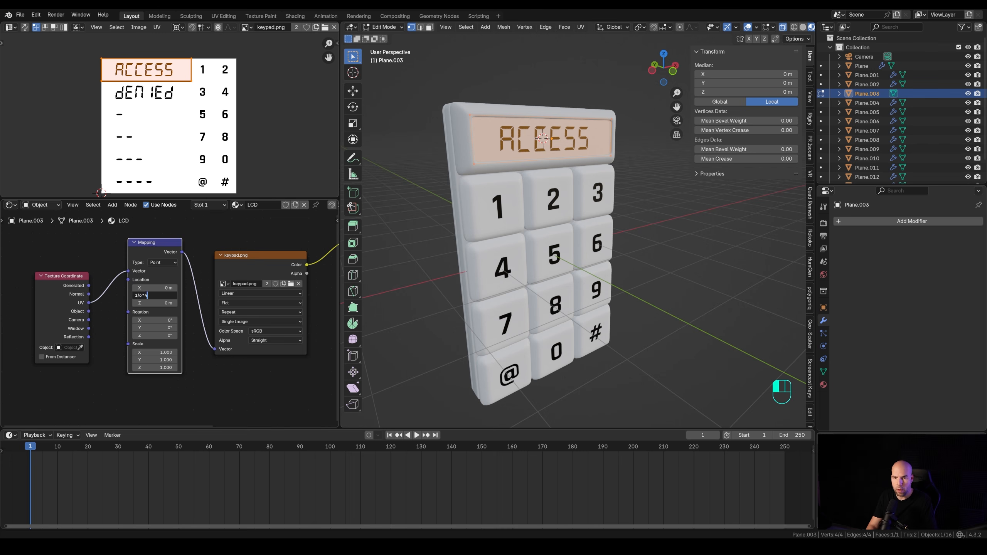
text(*4)
key(Return)
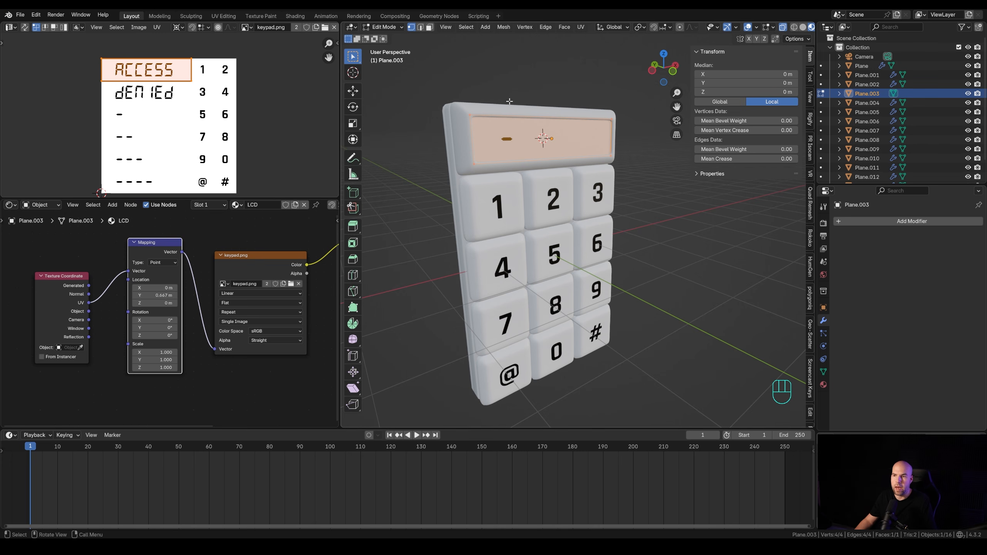
right_click(154, 295)
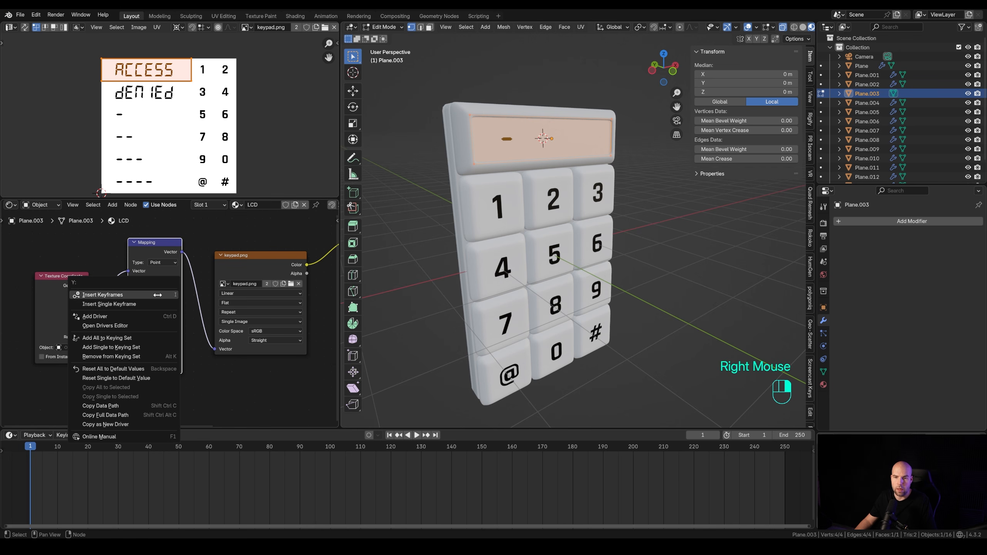
click(126, 304)
- At frame 2, set the Mapping node's Y location to 1/6*3 and insert a single keyframe for it
click(31, 447)
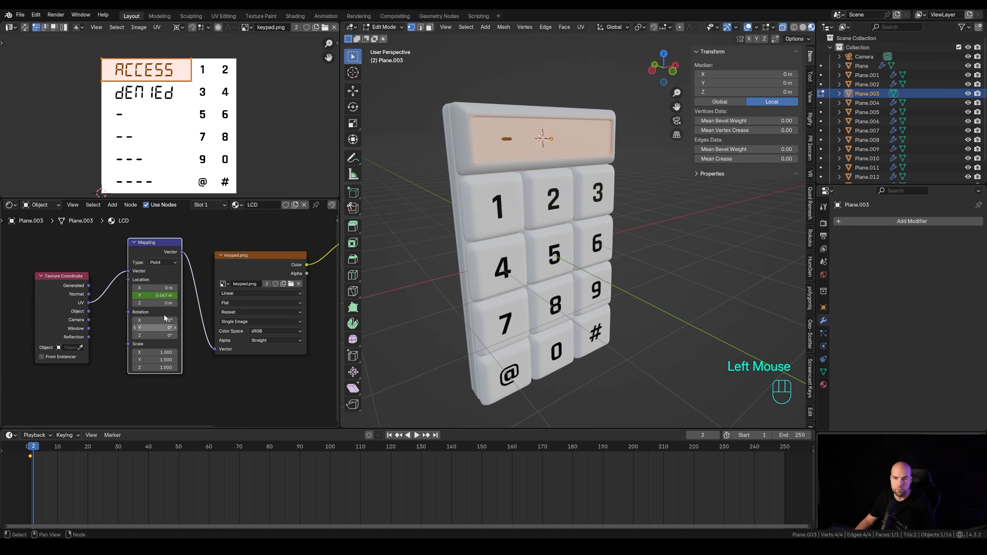
double_click(155, 295)
text(1)
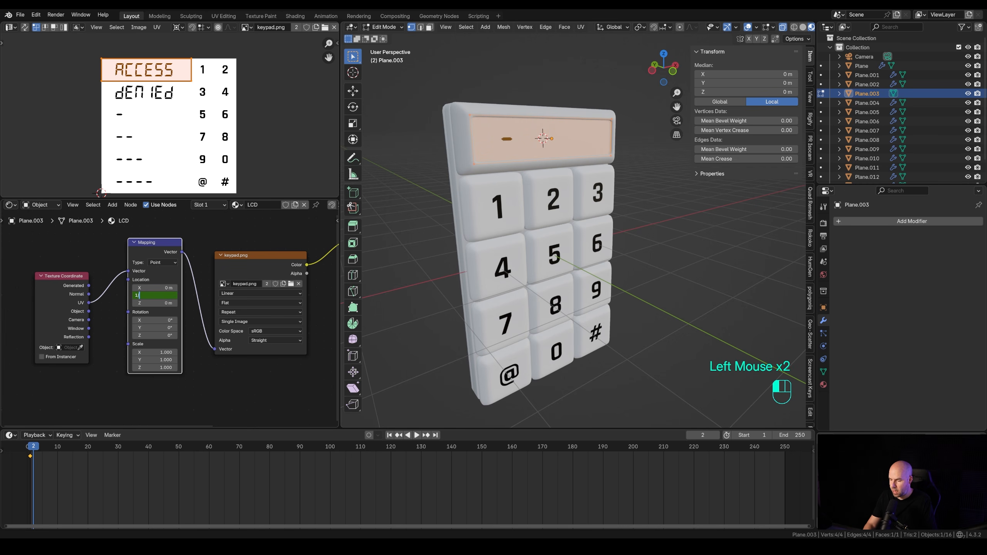
text(/6*3)
key(Return)
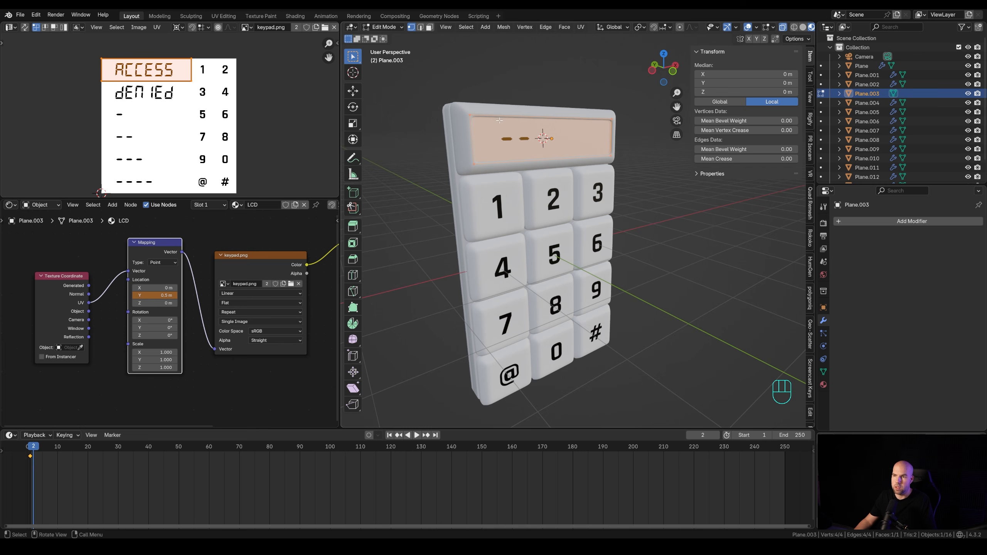
right_click(160, 294)
click(160, 295)
- At frame 3, set the Mapping node's Y location to 1/6*2 and insert a single keyframe for it
click(36, 451)
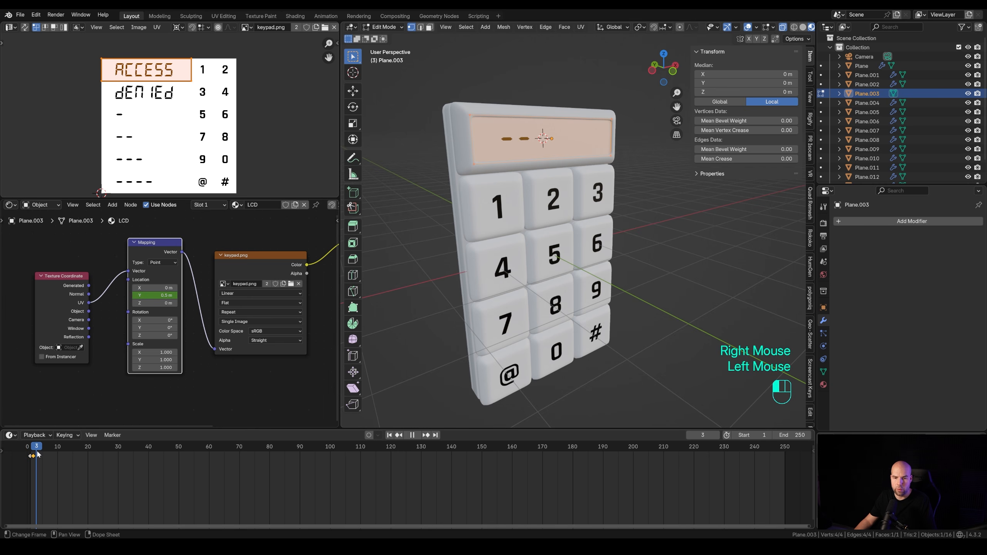
click(162, 295)
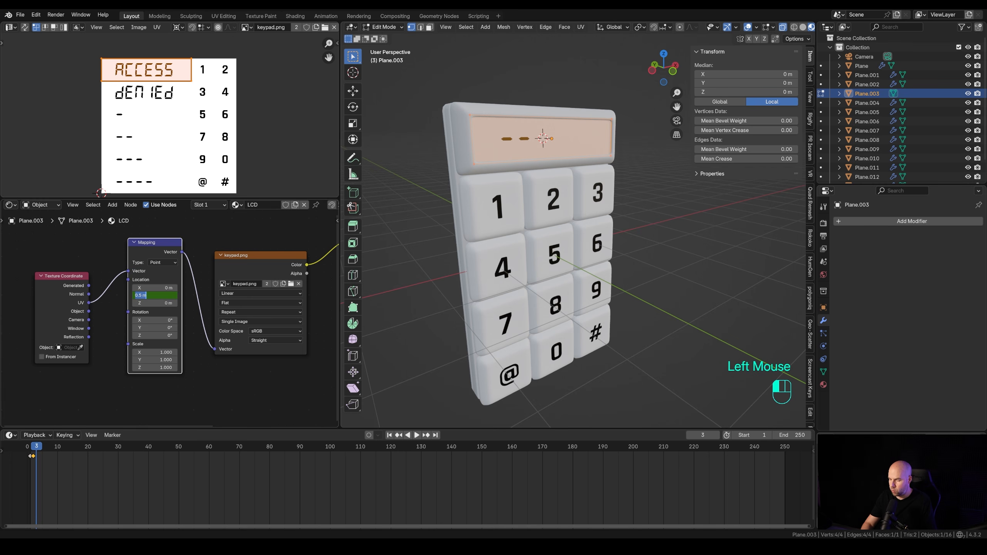
text(1/6*2)
key(Return)
right_click(167, 295)
click(167, 295)
- At frame 4, set the Mapping node's Y location to 1/6 and insert a single keyframe for it
click(39, 459)
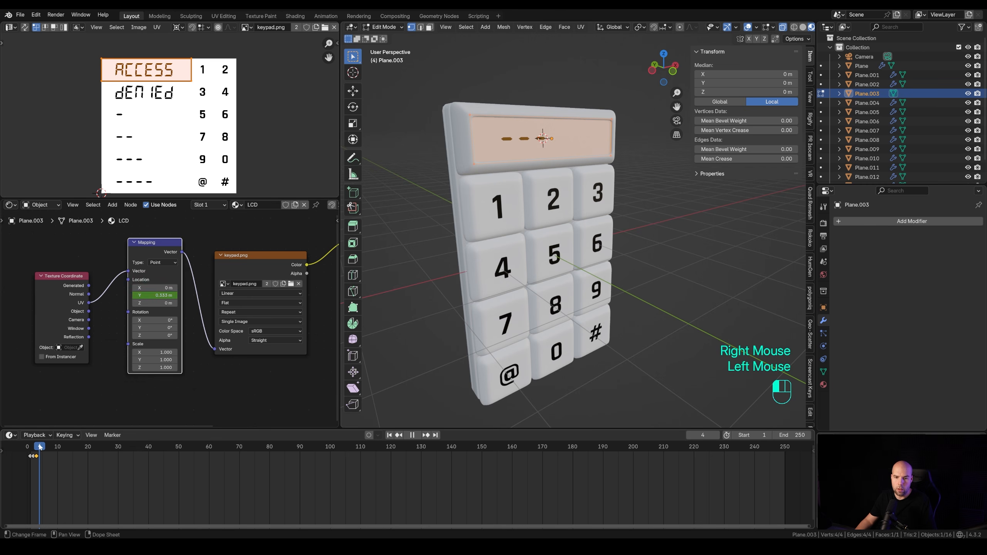
double_click(160, 295)
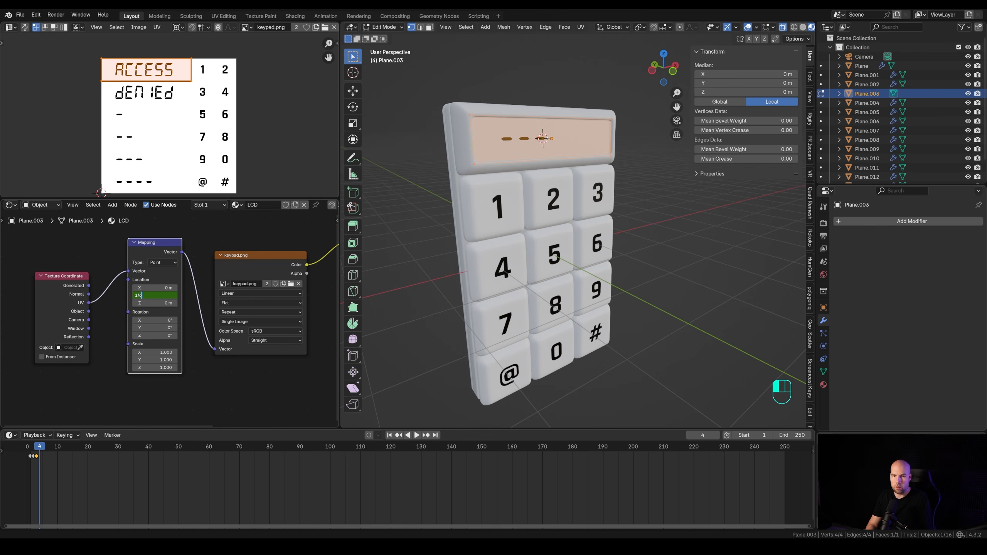
key(Return)
right_click(163, 295)
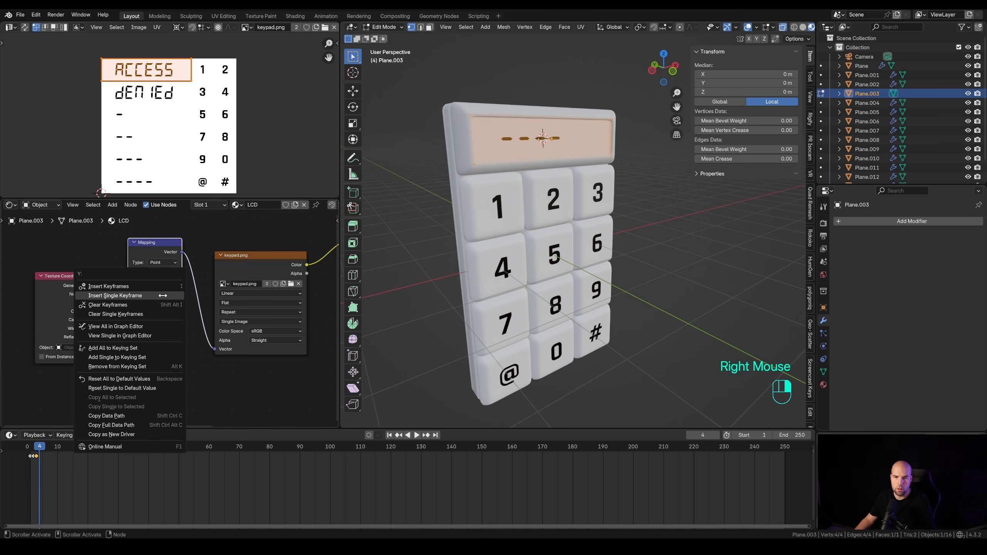
click(155, 296)
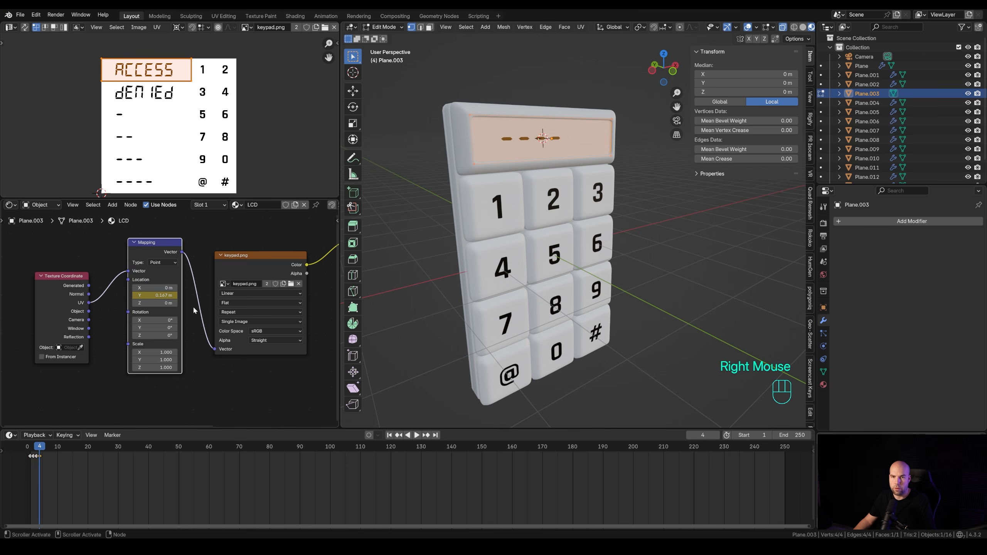
- At frame 5, set the Mapping node's Y location to 1/6*5 and insert a single keyframe for it
click(44, 450)
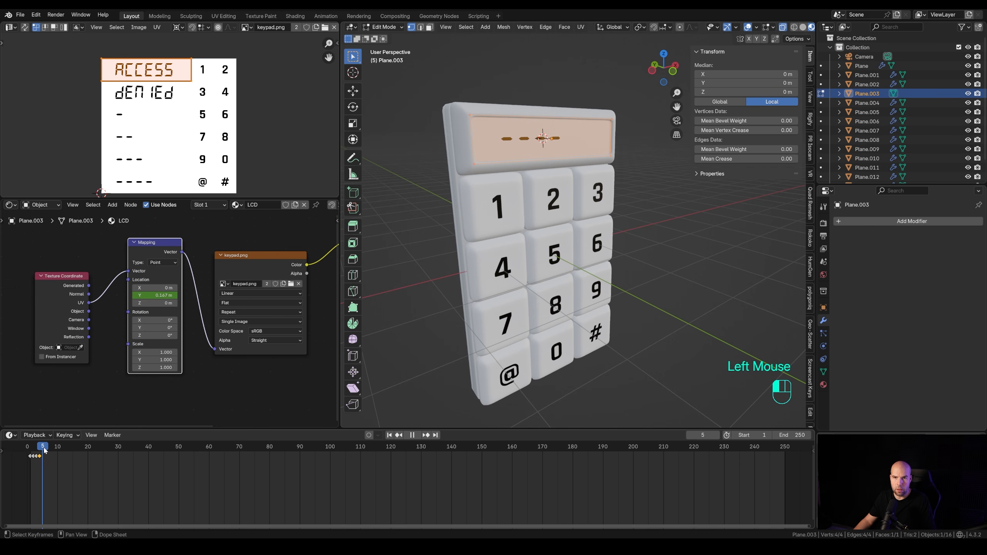
click(160, 295)
text(1/6*5)
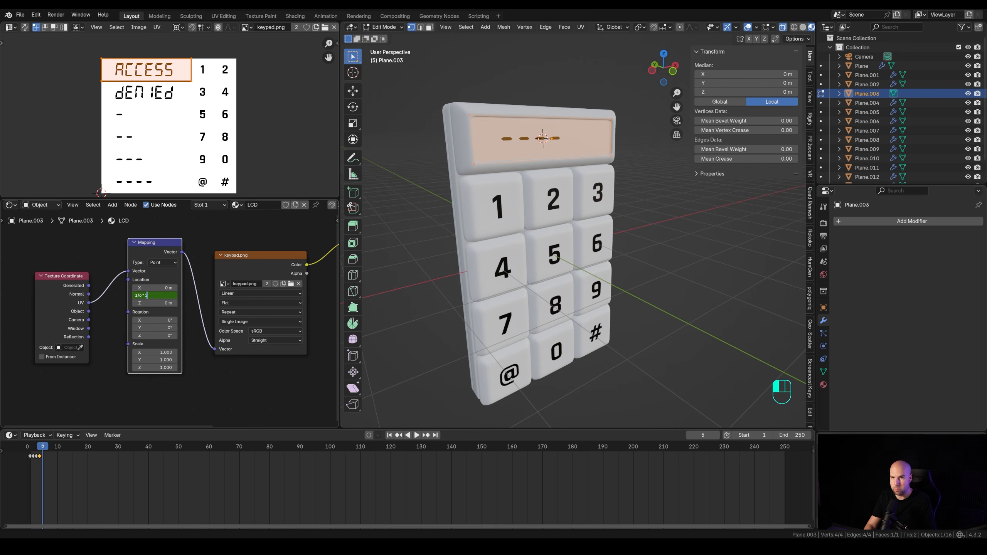
key(Return)
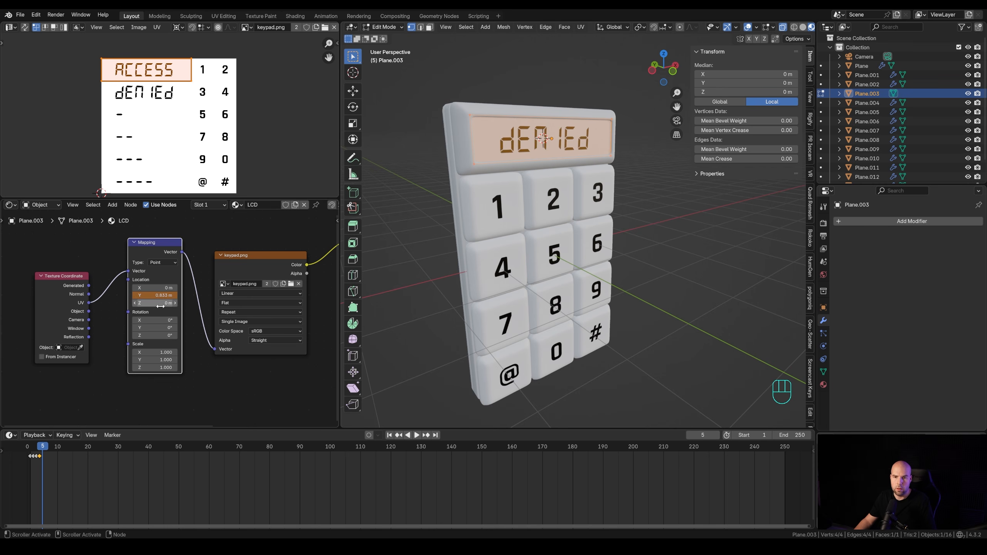
right_click(160, 295)
click(136, 295)
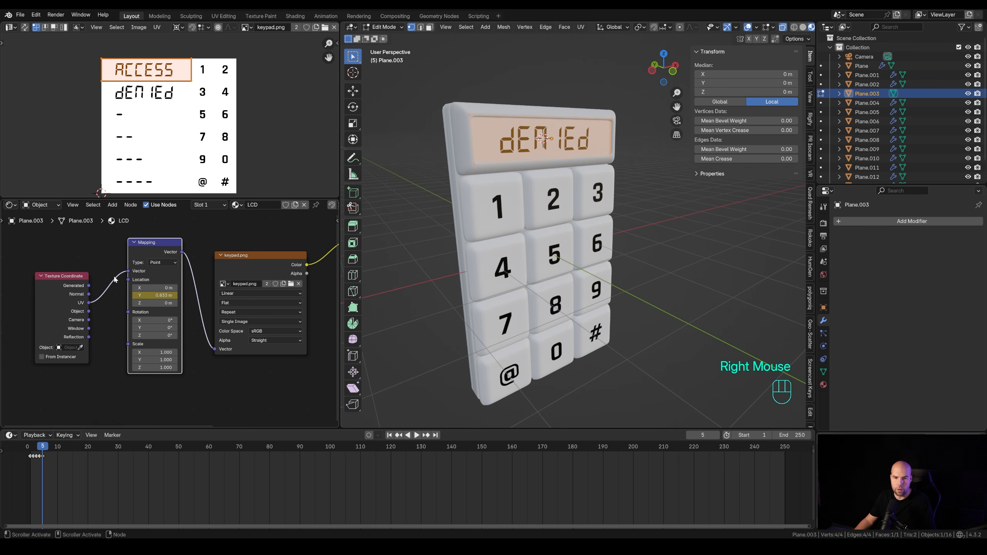
- At frame 6, keyframe the Mapping node's Y location at 0, and scrub back to frame 0
click(44, 448)
drag(45, 447, 46, 447)
click(160, 295)
text(0)
key(Return)
right_click(160, 295)
click(160, 296)
drag(45, 448, 22, 457)
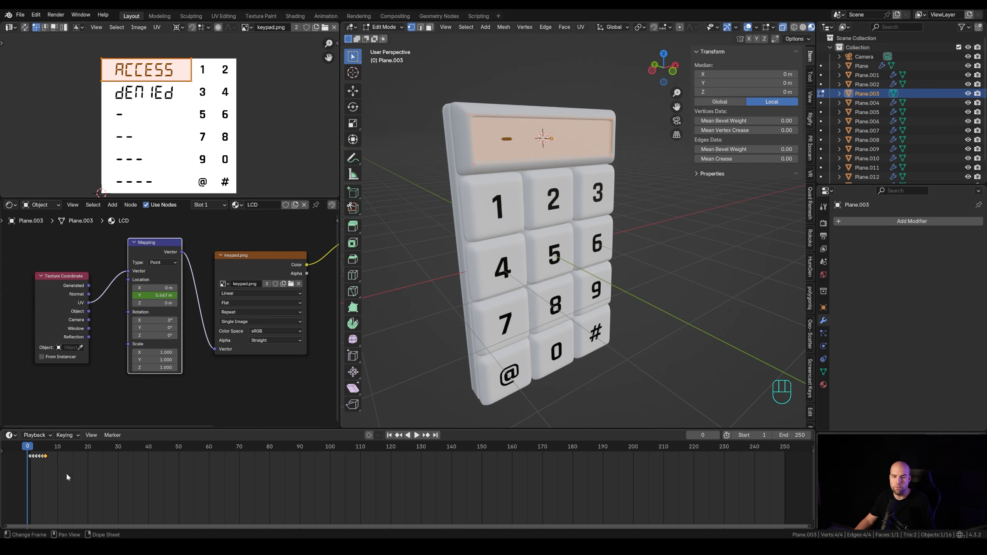
- Move the LCD keyframes after the first so the second sits at frame 5 and the third at frame 10
ctrl+scroll(67, 478, up, 1)
scroll(31, 479, up, 3)
key(g)
key(x)
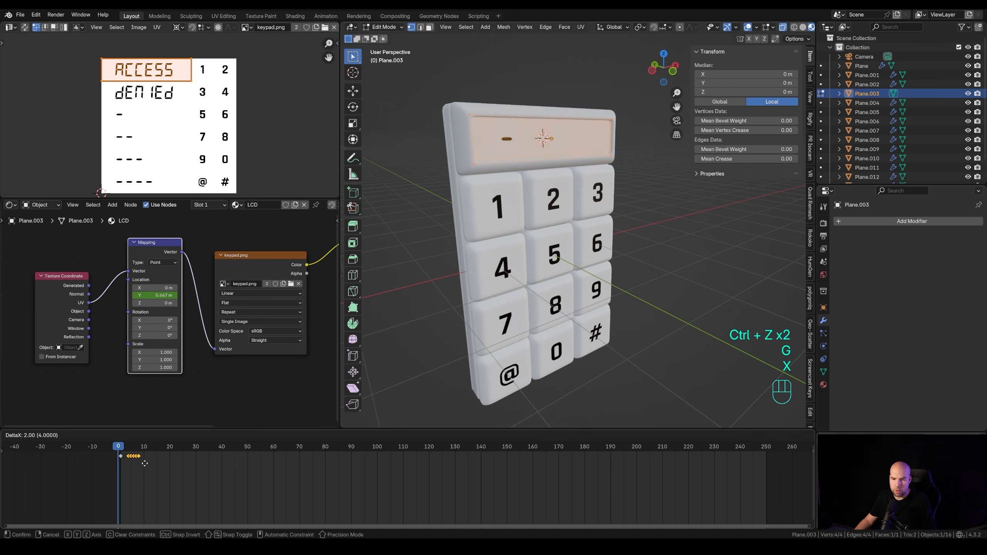
click(145, 463)
click(154, 468)
click(136, 470)
key(g)
key(x)
click(146, 466)
- Space out the last three LCD keyframes to frames 15, 20 and 25
drag(173, 470, 147, 458)
key(g)
key(x)
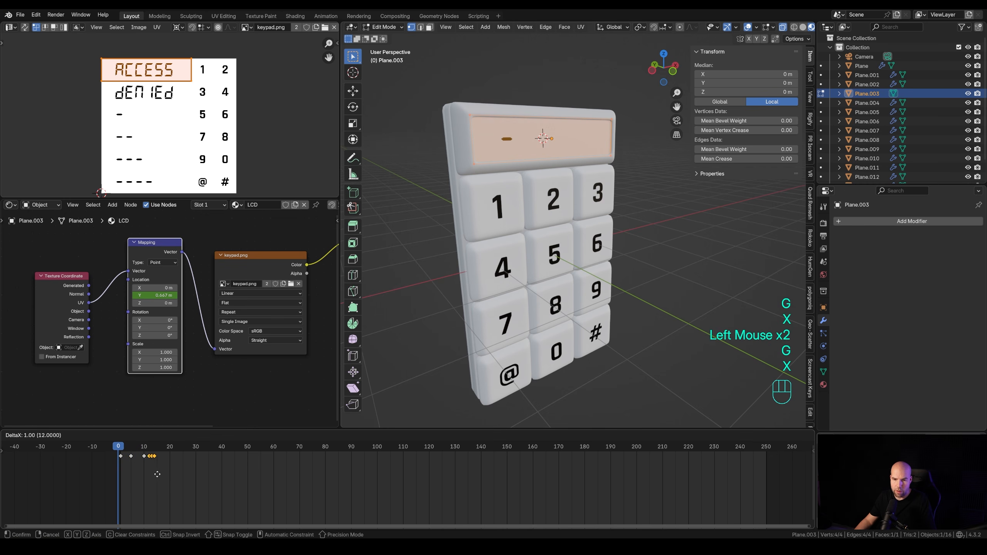
click(163, 476)
click(169, 457)
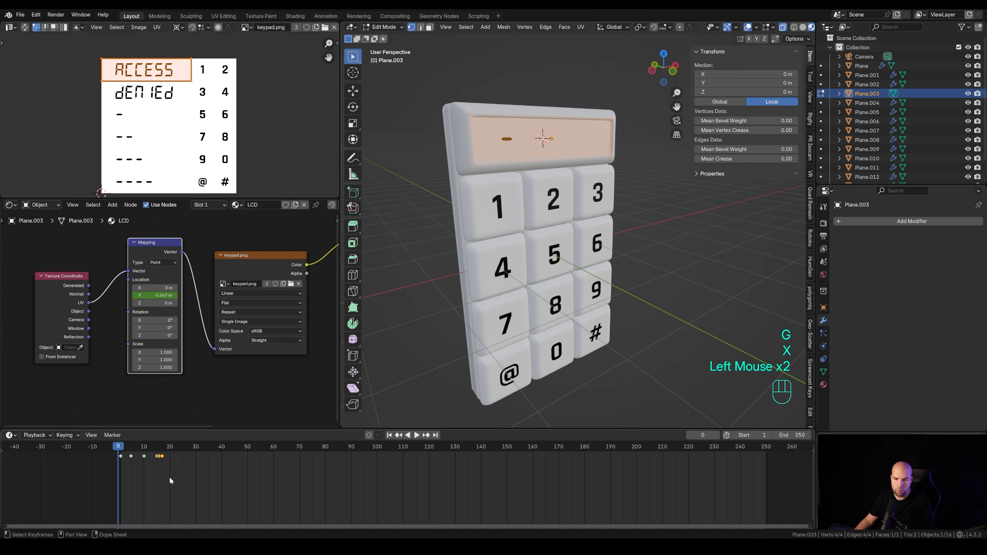
key(g)
key(x)
click(188, 463)
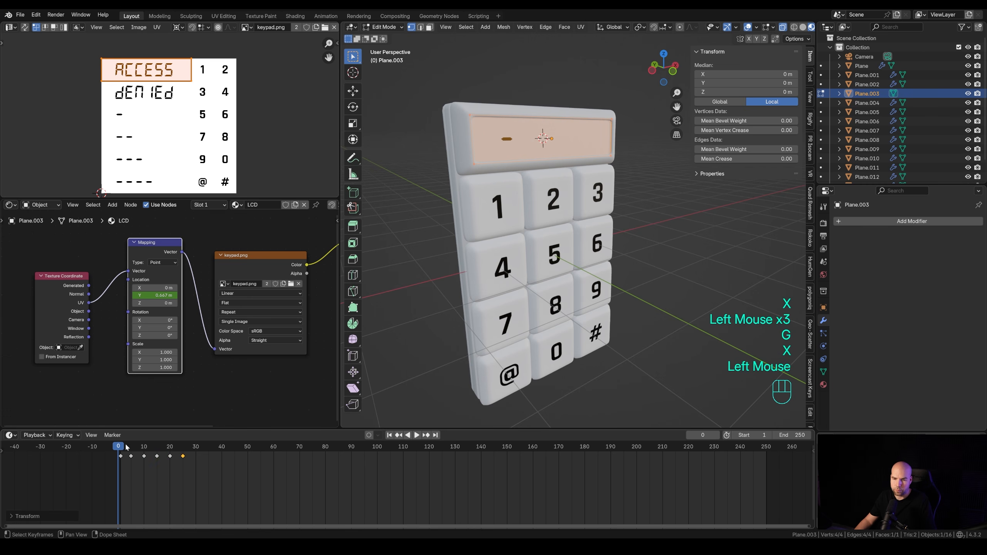
- Scrub and play the LCD animation to check how the display changes between keyframes
drag(121, 448, 124, 448)
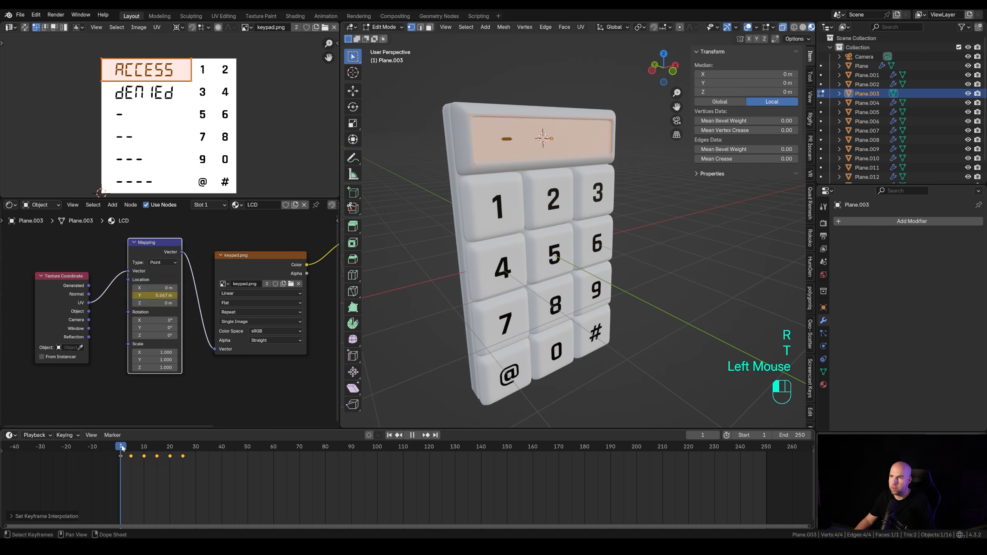
drag(121, 449, 151, 448)
scroll(544, 252, up, 2)
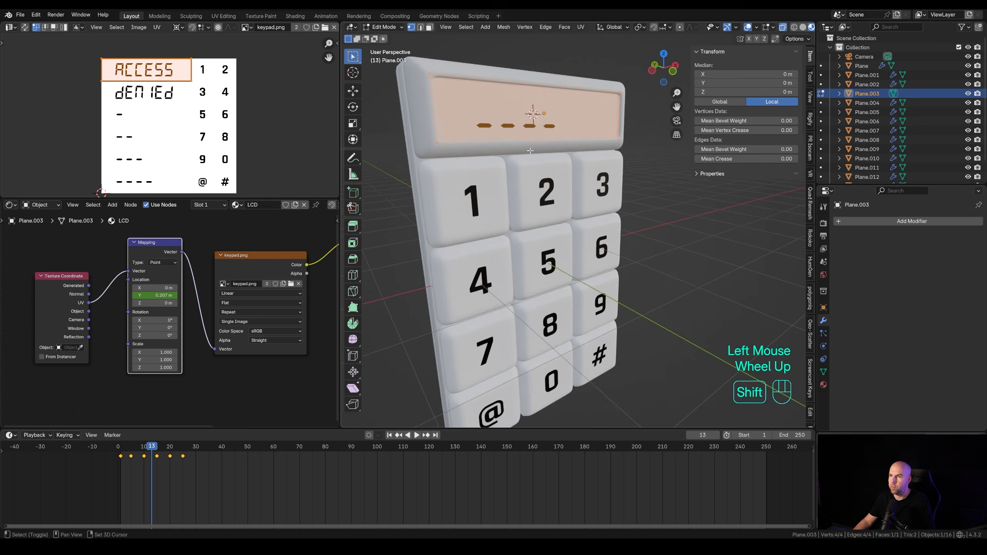
shift+middle_drag(544, 234, 576, 326)
drag(155, 445, 120, 447)
key(space)
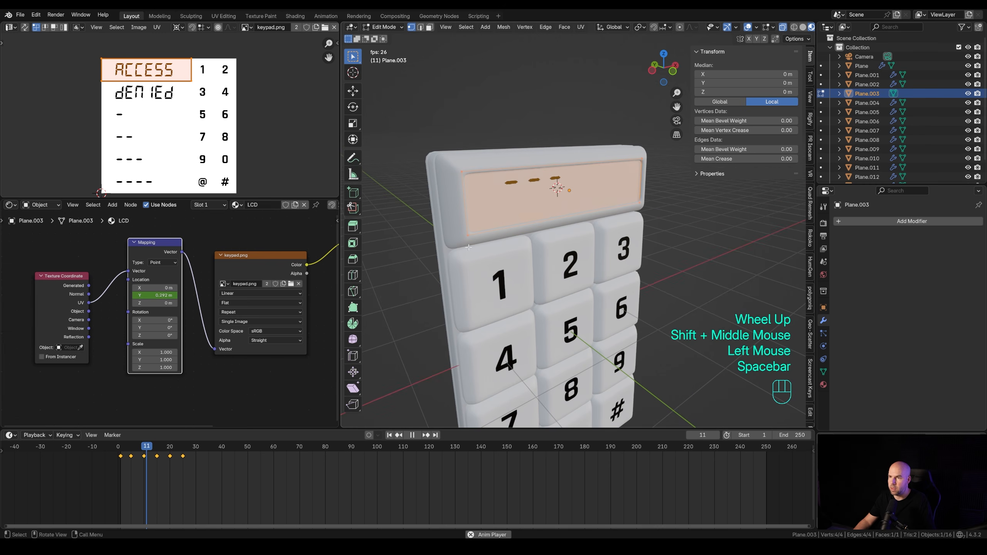
key(space)
drag(190, 446, 118, 449)
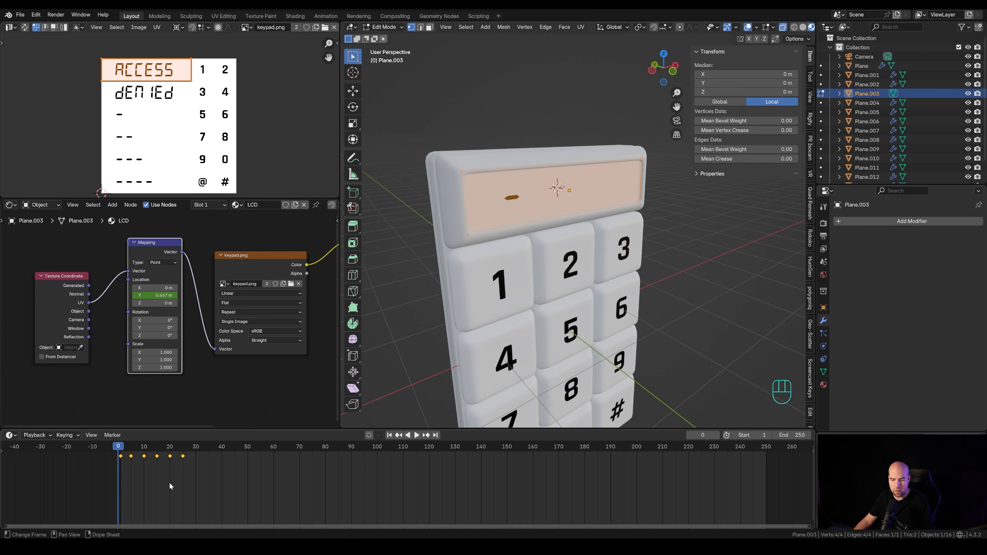
- Set the LCD keyframes to constant interpolation, return to frame 1, save the file and leave Edit Mode
key(t)
click(145, 461)
mouse_move(121, 448)
mouse_down()
mouse_move(213, 448)
mouse_move(110, 448)
mouse_move(121, 448)
mouse_up()
key(ctrl+s)
key(Tab)
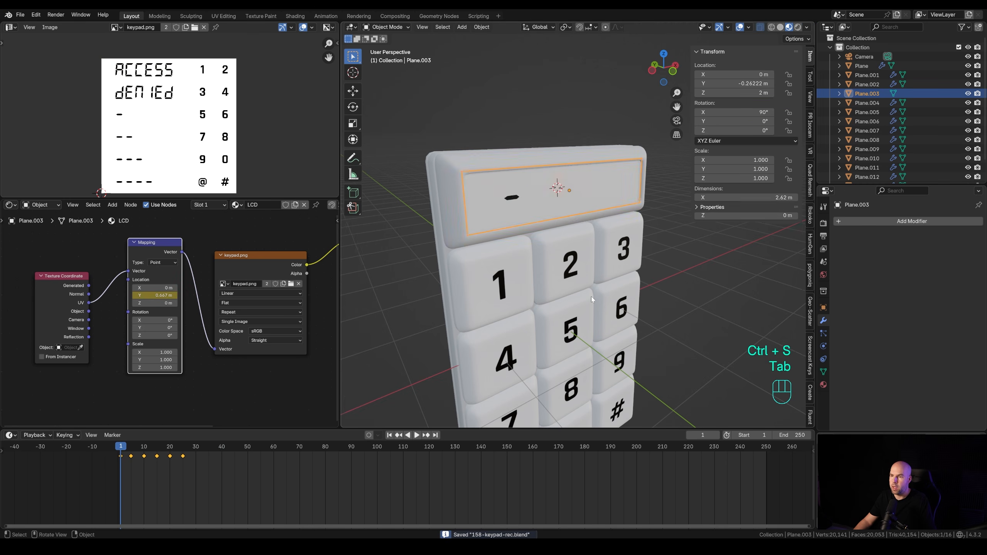
- Give the timeline more height and shift all the LCD panel's keyframes four frames later so the first sits at frame 5
scroll(590, 299, down, 2)
drag(350, 431, 350, 411)
click(523, 253)
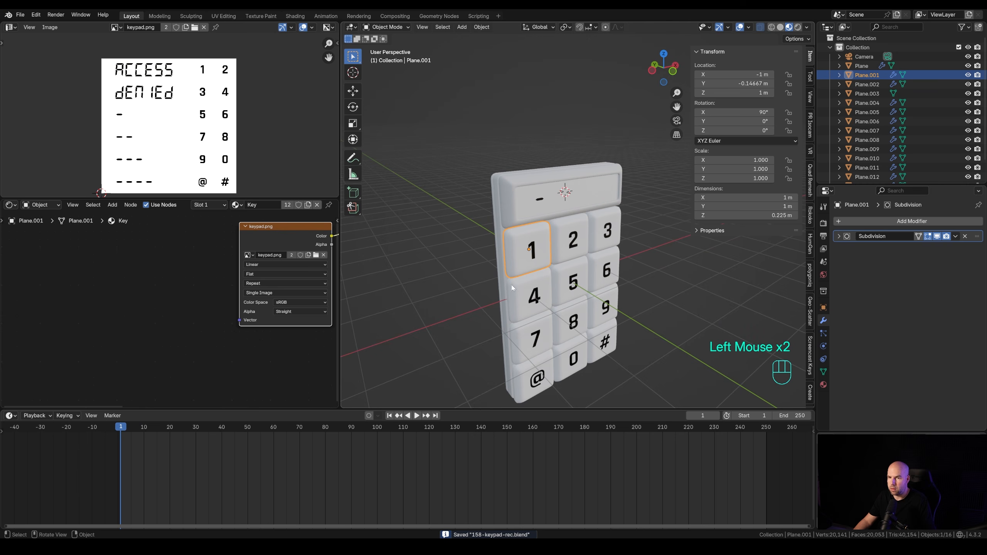
click(573, 204)
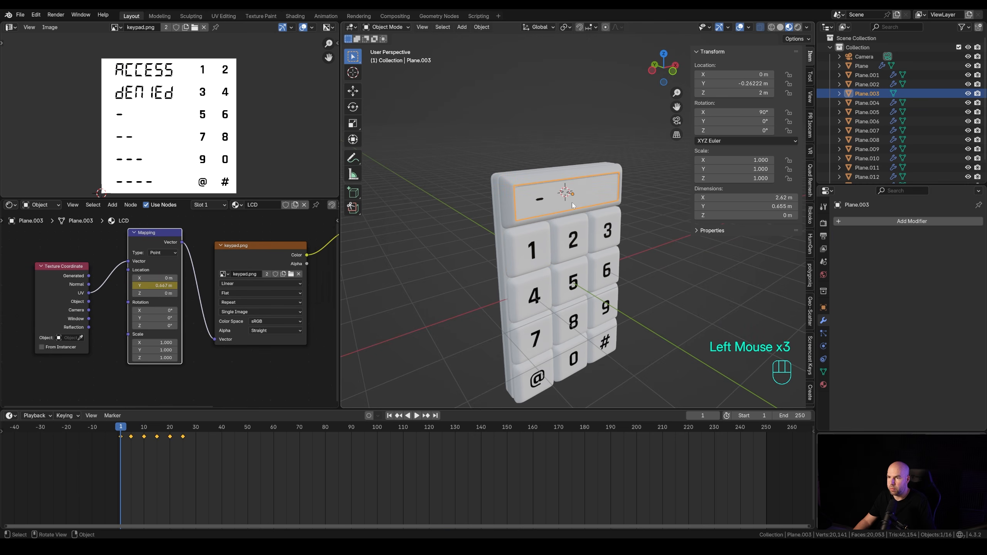
drag(237, 463, 79, 442)
key(g)
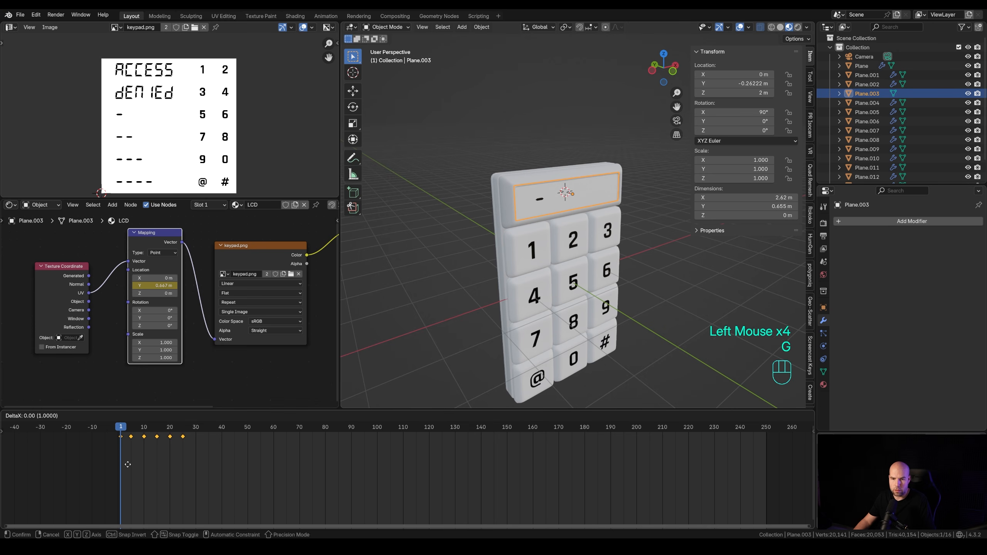
key(x)
click(155, 465)
key(g)
key(x)
click(155, 457)
click(122, 434)
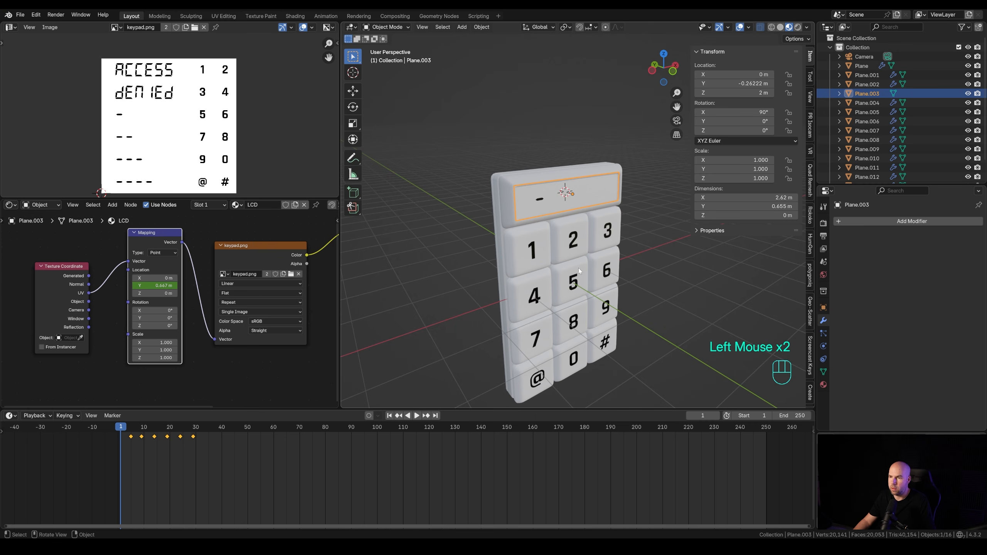
- Insert a single keyframe for the 3 key's Y location at frame 1
shift+middle_drag(580, 327, 607, 285)
scroll(603, 298, up, 2)
click(571, 221)
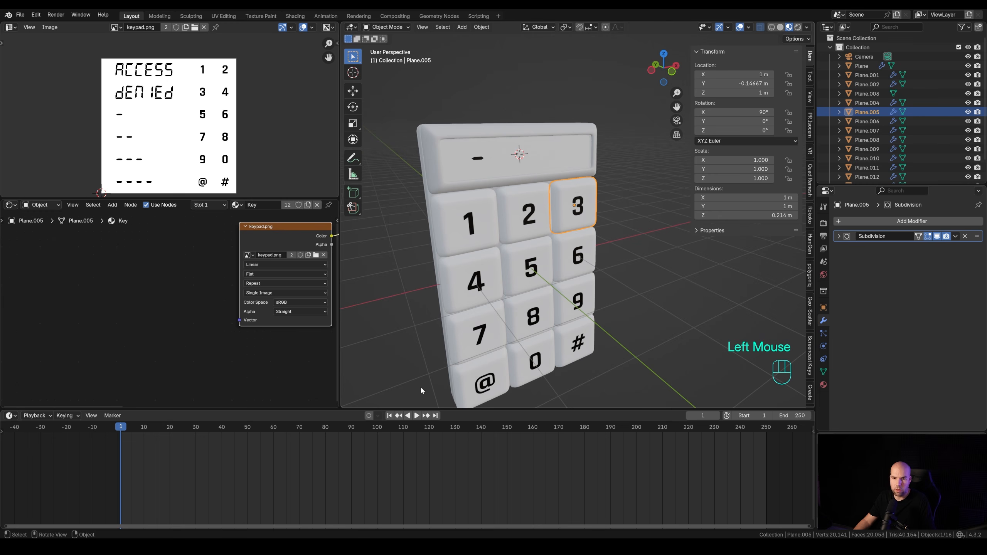
key(y)
key(Escape)
right_click(749, 84)
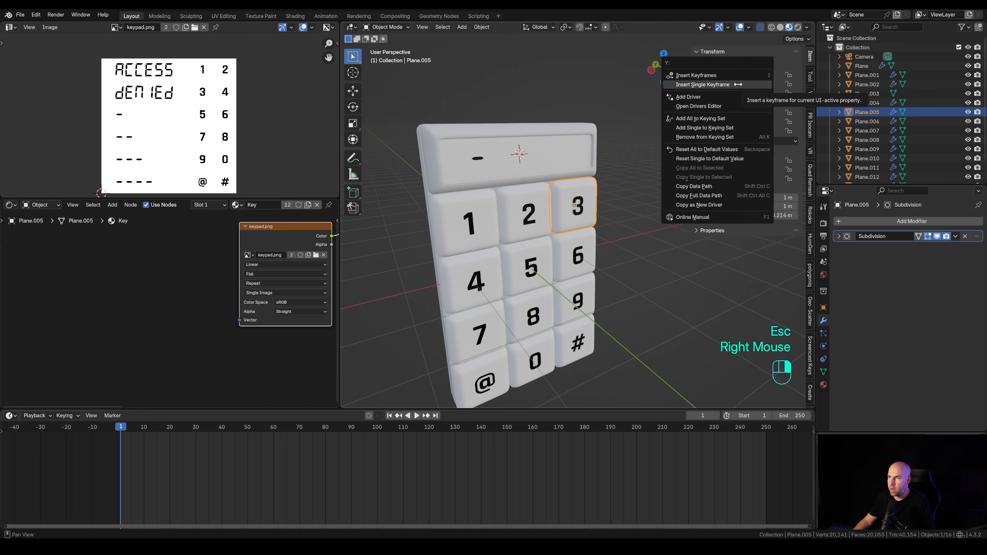
click(720, 85)
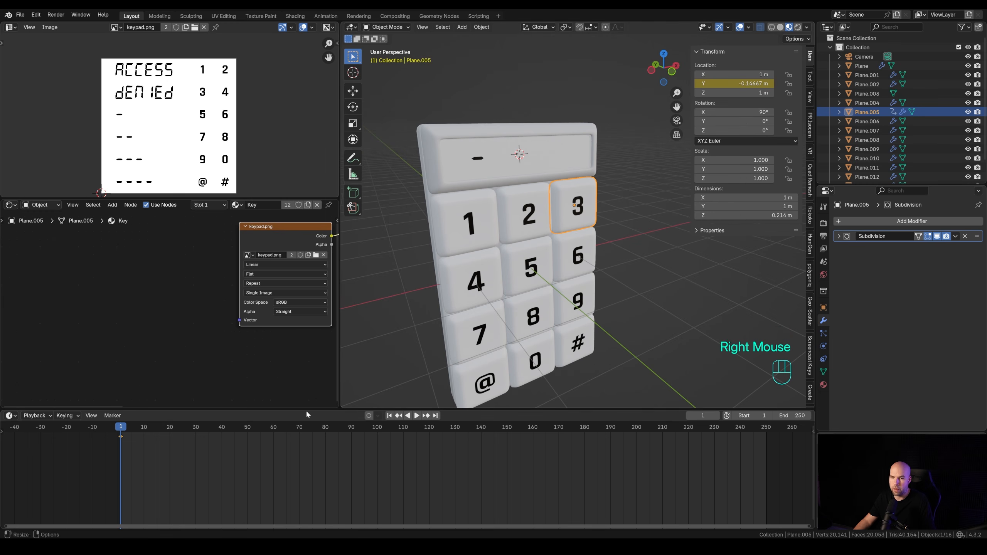
- At frame 5, push the 3 key into the body to about -0.079 m on Y and insert a single keyframe for it
click(131, 435)
drag(131, 434, 131, 435)
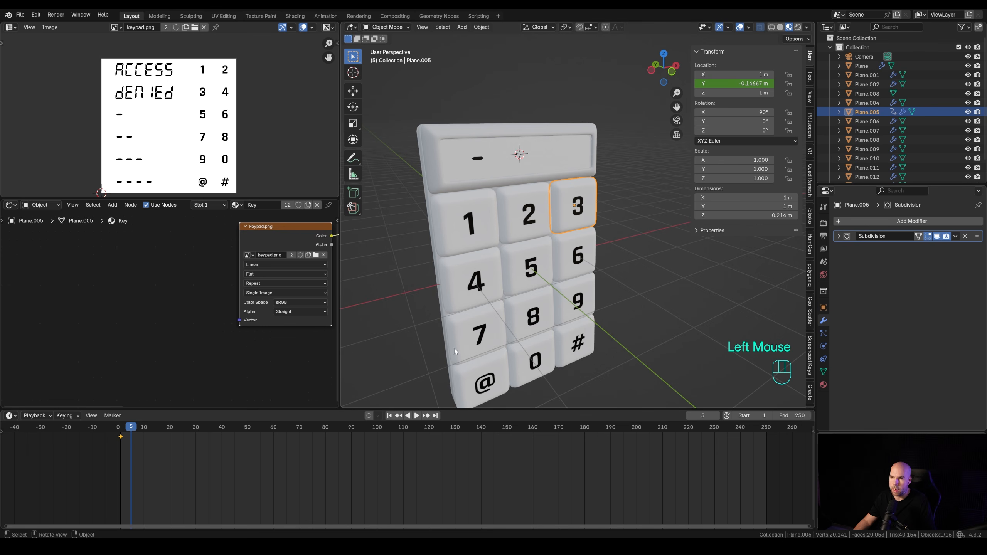
middle_drag(574, 246, 596, 242)
scroll(564, 240, up, 1)
key(g)
key(y)
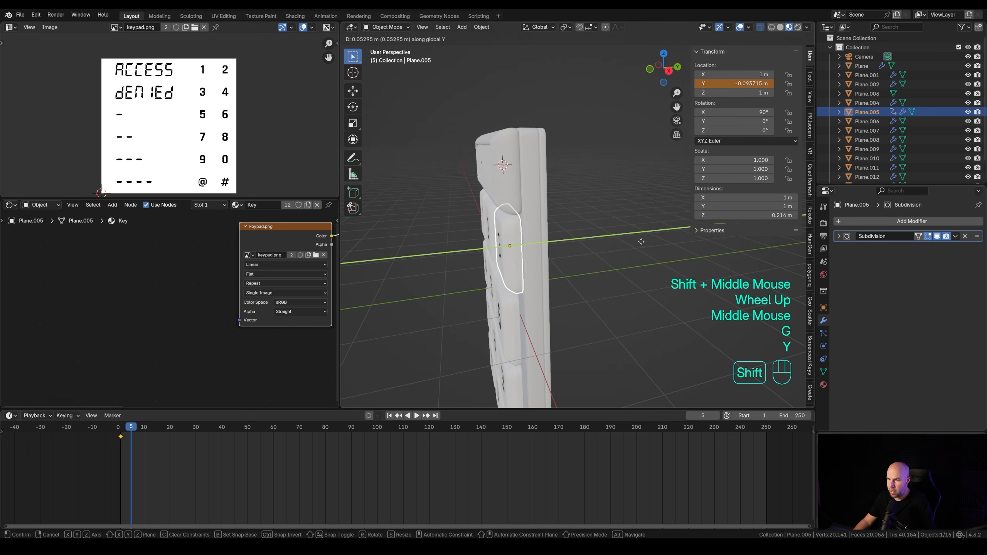
shift+click(577, 268)
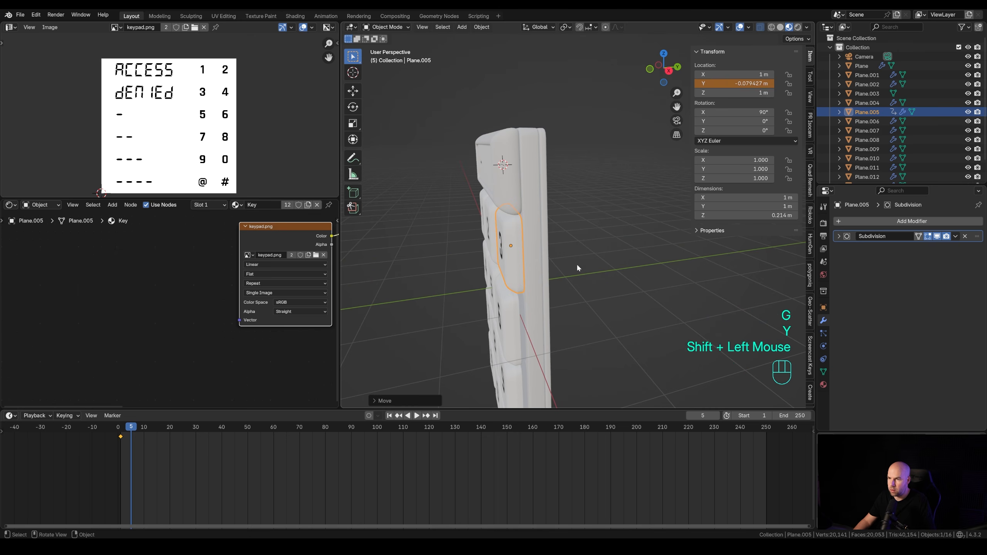
right_click(748, 83)
click(738, 82)
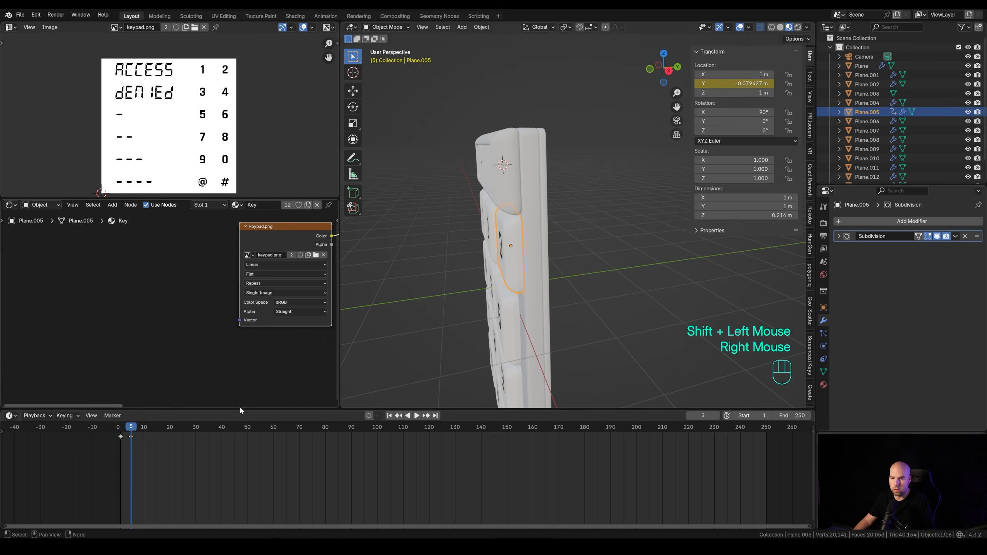
- Duplicate the 3 key's first keyframe to frame 10 and play back the key press
click(121, 437)
key(shift+d)
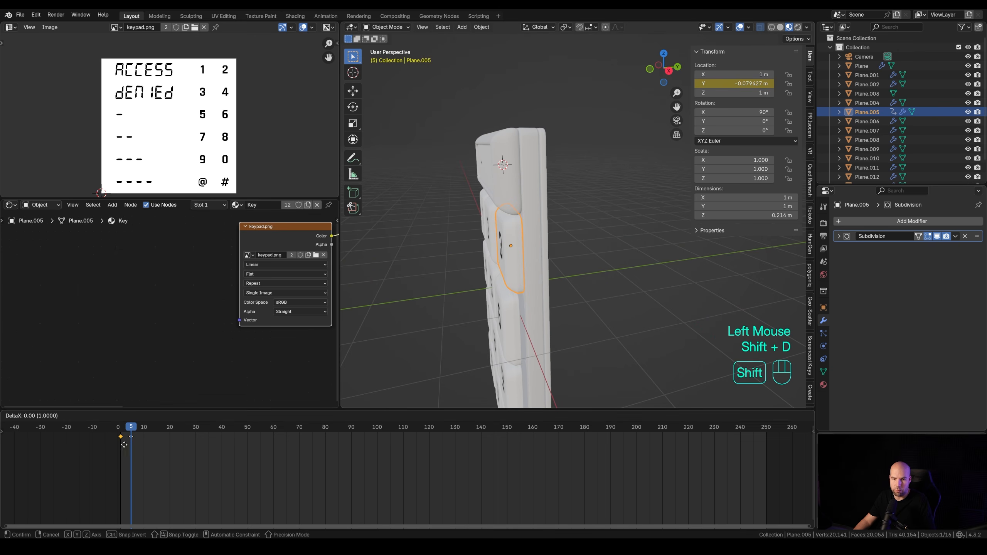
click(146, 449)
drag(131, 430, 118, 431)
key(space)
key(space)
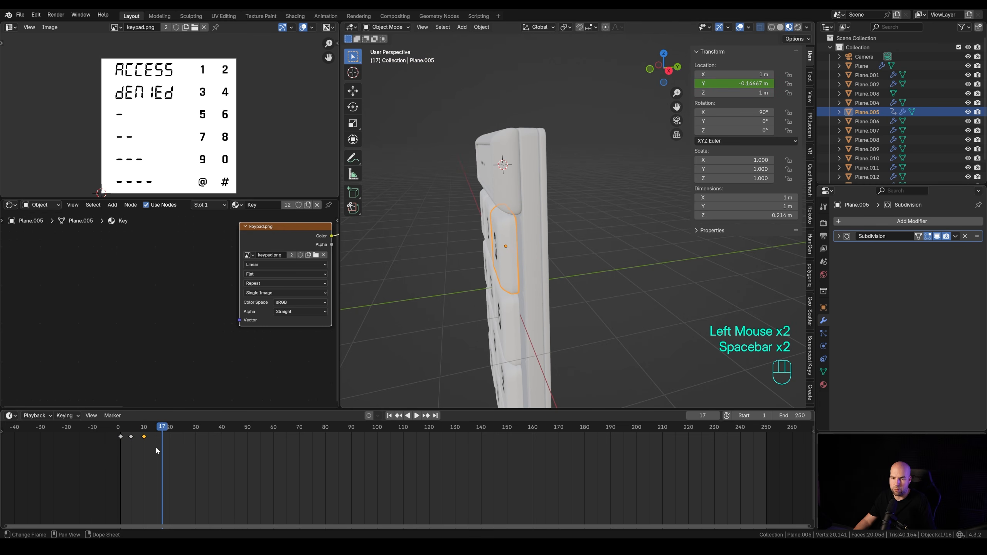
- Enlarge the timeline area, switch it to the Graph Editor and frame the 3 key's Y location curve
drag(185, 410, 186, 374)
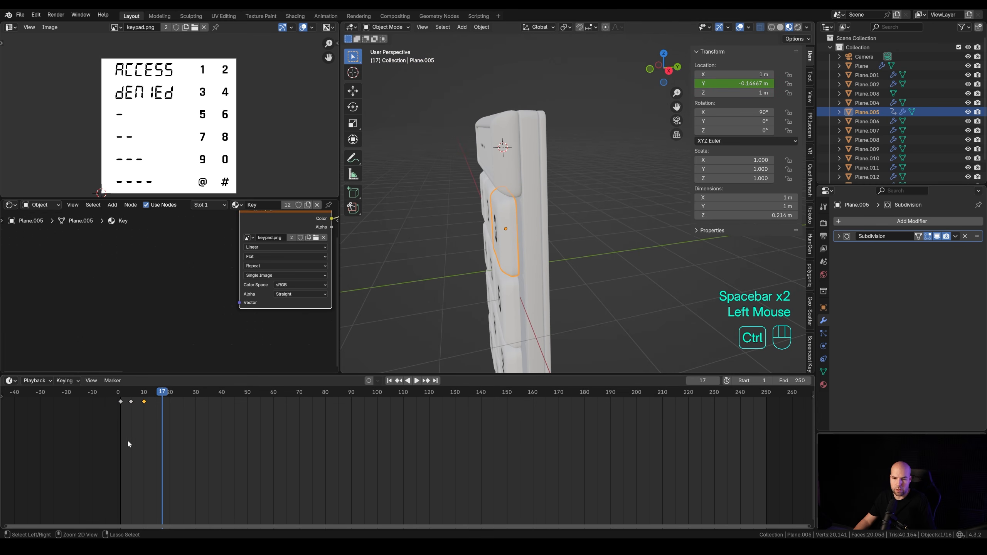
key(ctrl+Tab)
middle_drag(82, 450, 288, 455)
drag(223, 422, 410, 501)
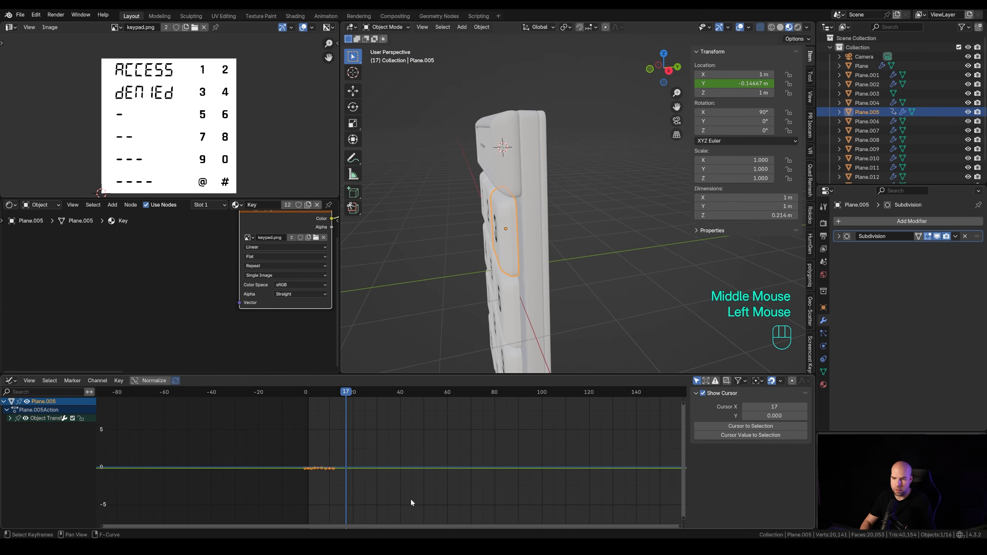
key(KP_Decimal)
scroll(353, 486, down, 6)
middle_drag(374, 482, 354, 469)
scroll(396, 477, up, 1)
- Steepen the curve's handle at the frame 1 keyframe for a faster press and play back the motion
double_click(294, 480)
drag(289, 475, 279, 415)
click(229, 392)
key(space)
key(space)
- Adjust the curve's handle at the frame 5 keyframe and replay the key press from the side and front
drag(411, 423, 411, 428)
click(244, 392)
key(space)
key(space)
click(251, 392)
key(space)
middle_drag(467, 308, 505, 295)
key(space)
scroll(555, 285, down, 3)
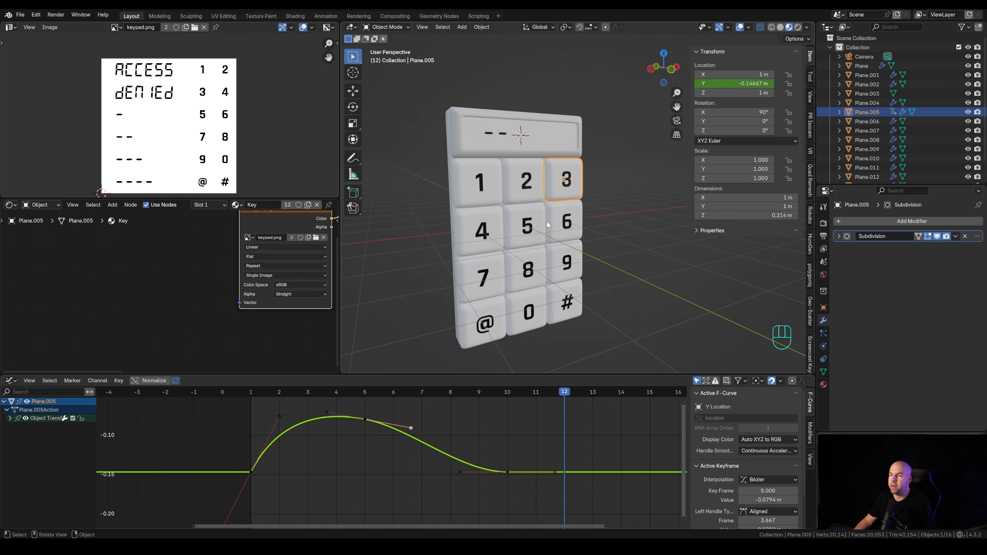
- Link the 3 key's animation data to the 5, 7 and 9 keys and return to frame 1
shift+click(524, 227)
shift+click(482, 278)
shift+click(576, 261)
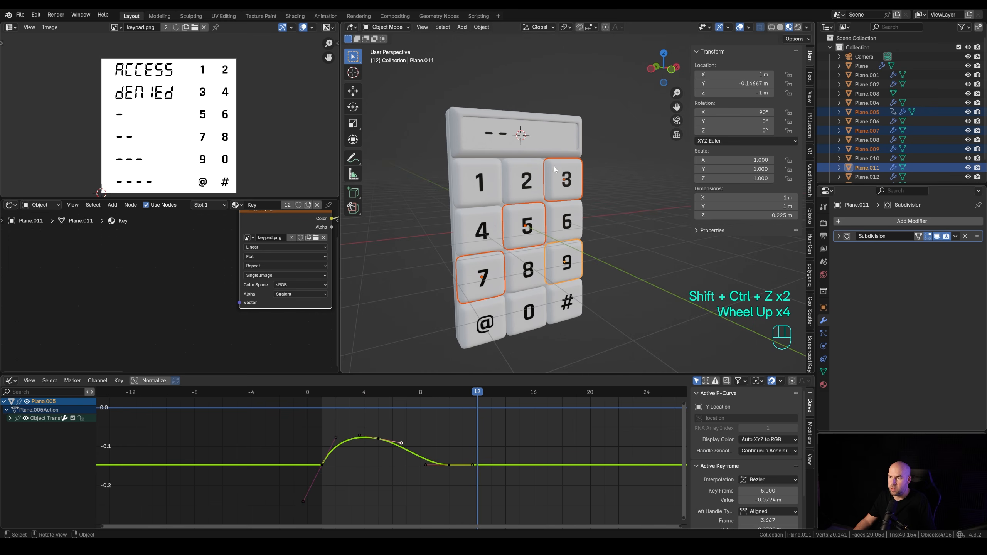
shift+click(570, 173)
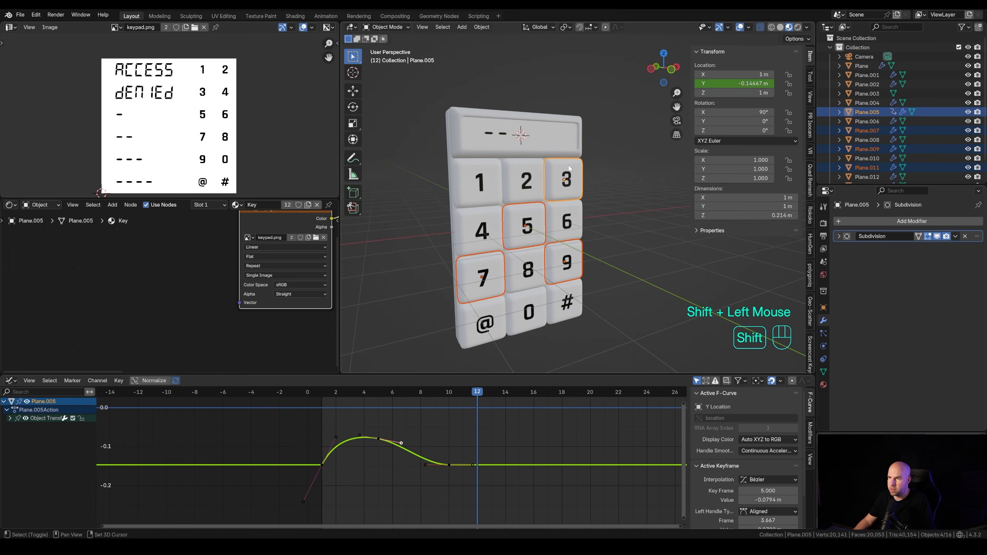
key(ctrl+l)
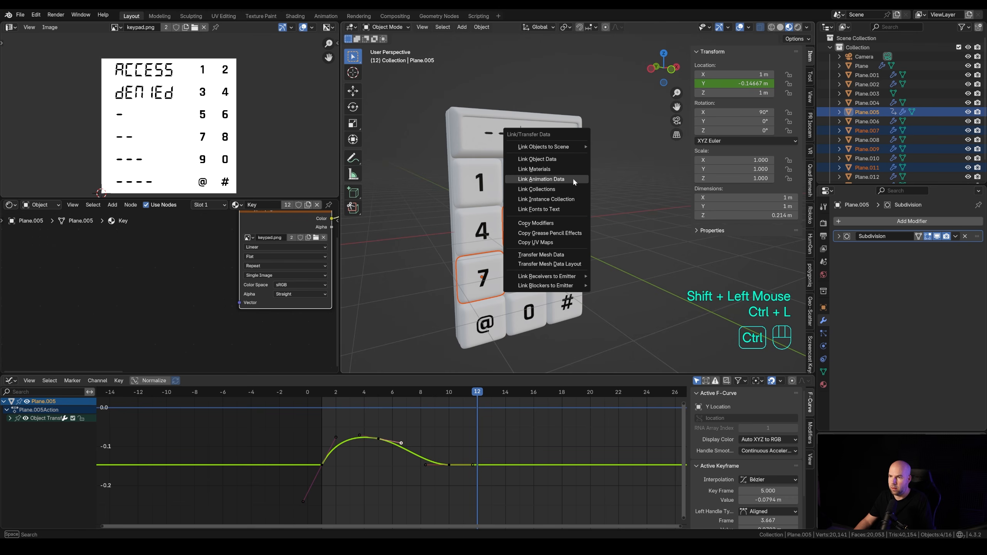
click(573, 179)
mouse_move(322, 393)
mouse_down()
mouse_move(435, 393)
mouse_move(322, 399)
mouse_up()
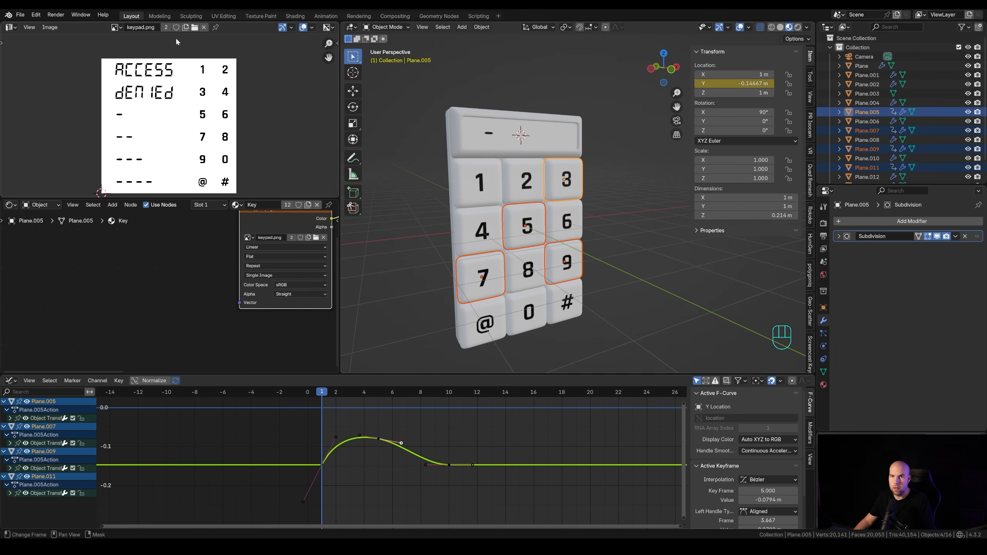
- Make the object animation single-user for the selected 3, 5, 7 and 9 keys
click(482, 27)
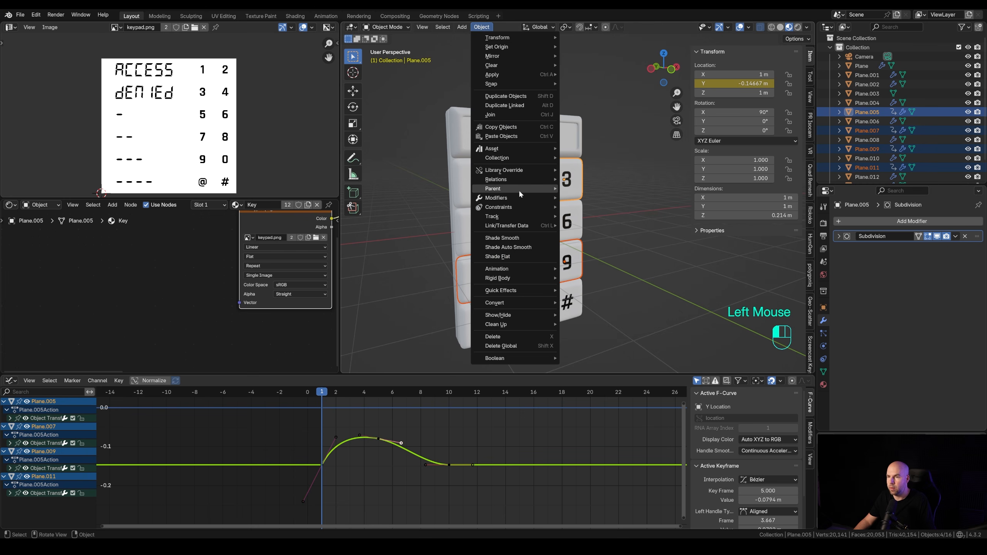
mouse_move(525, 177)
mouse_move(639, 200)
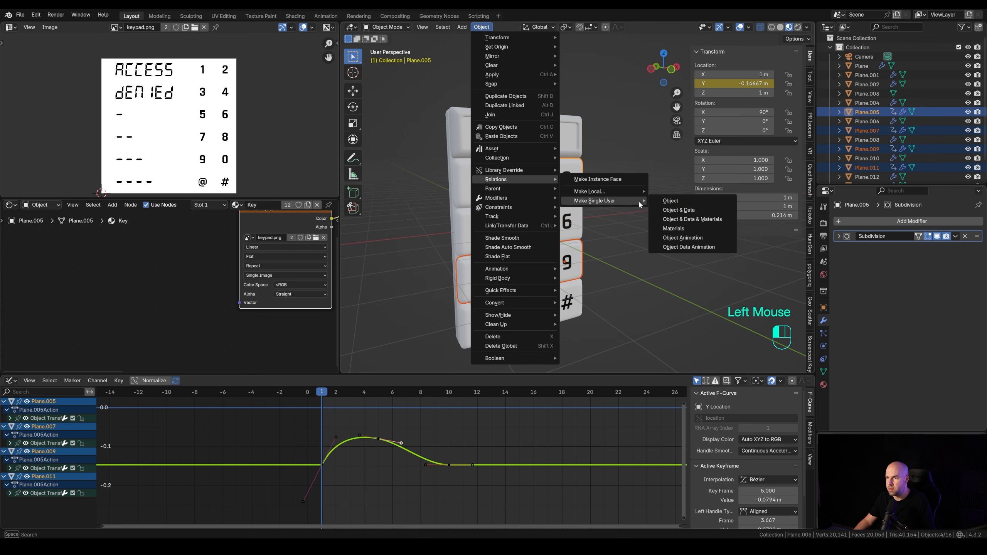
click(683, 237)
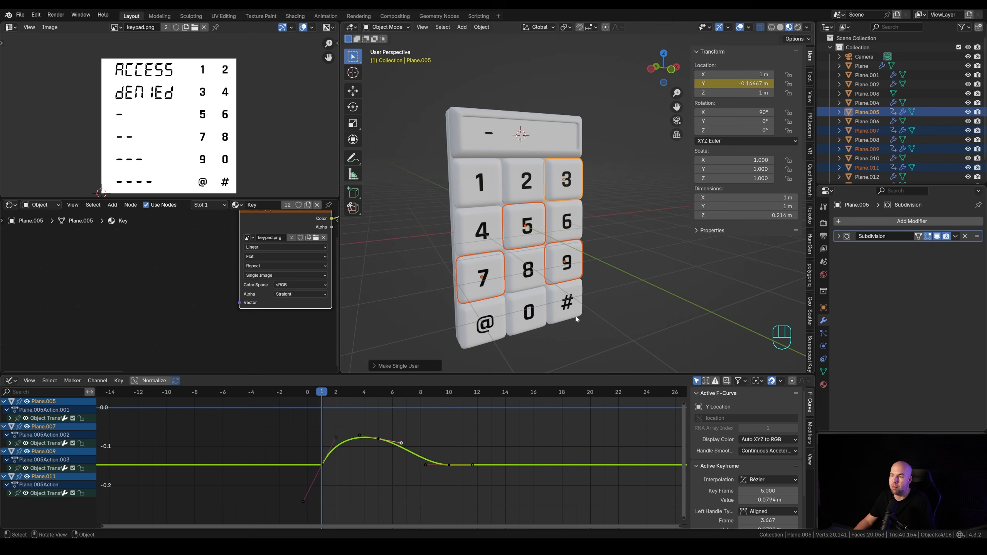
- Switch the Graph Editor back to the Timeline and review the keyframes of the 5, 7, 9 and 3 keys and the LCD panel
click(525, 226)
click(11, 380)
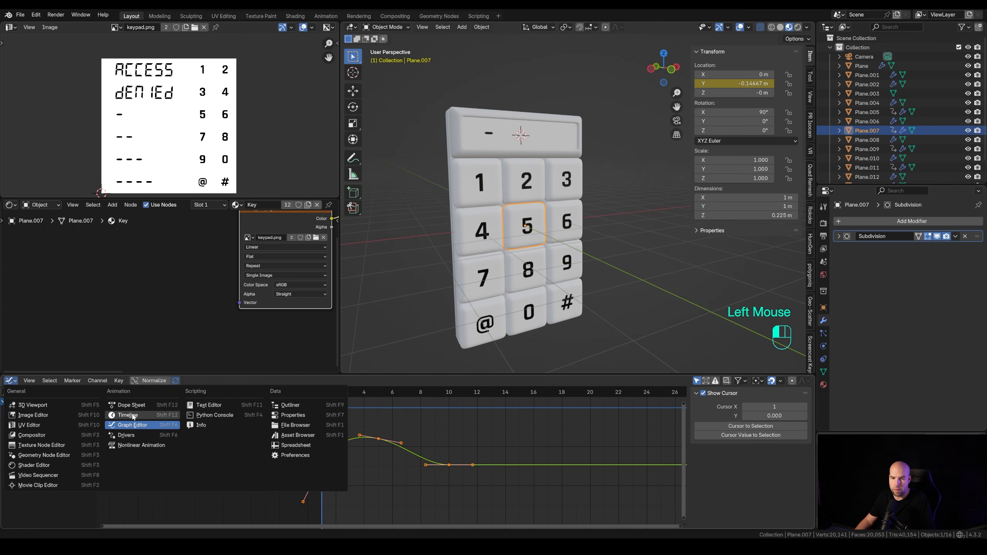
click(129, 415)
click(481, 282)
click(567, 263)
click(525, 226)
click(564, 173)
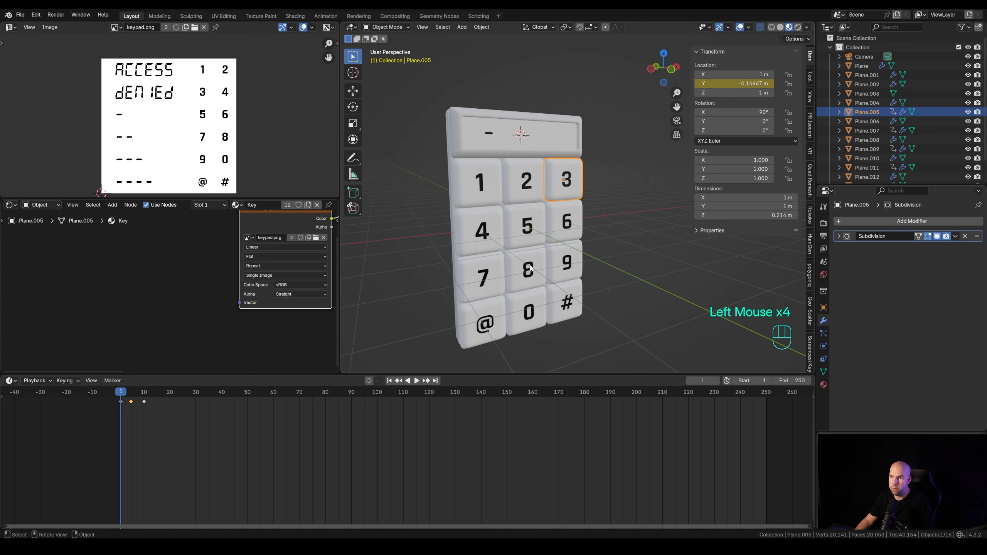
click(498, 136)
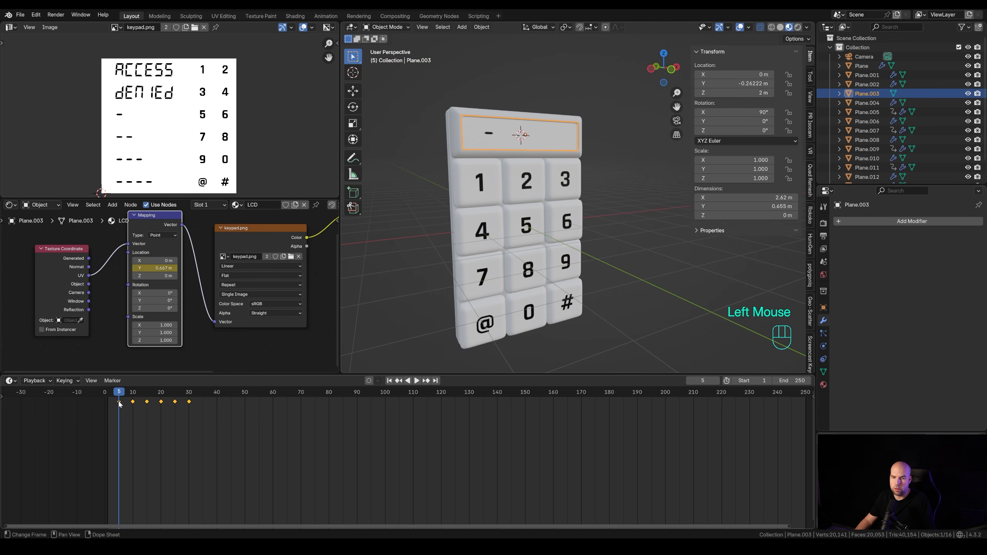
- Move the 5 key's three keyframes to frames 6, 10 and 15, and check the press at frame 10
click(119, 403)
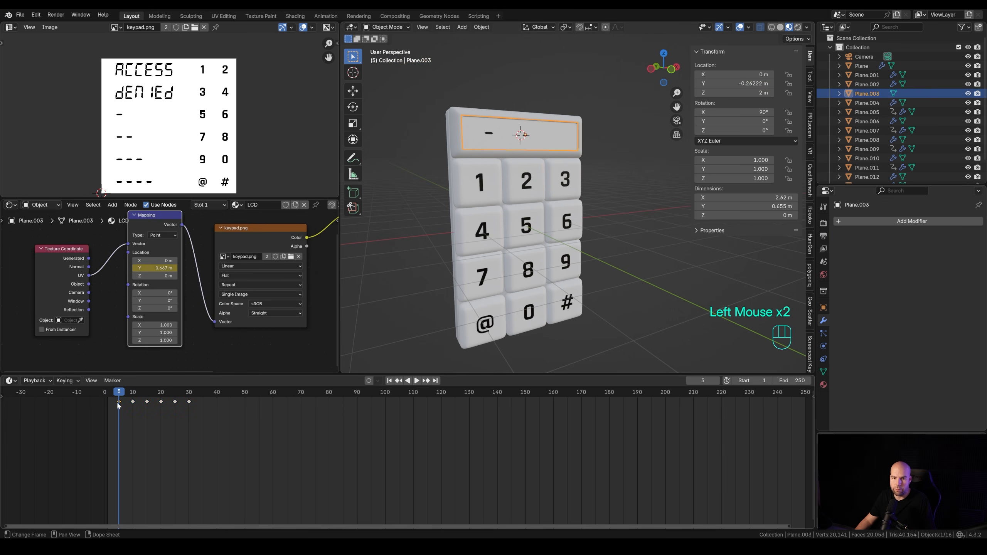
click(569, 186)
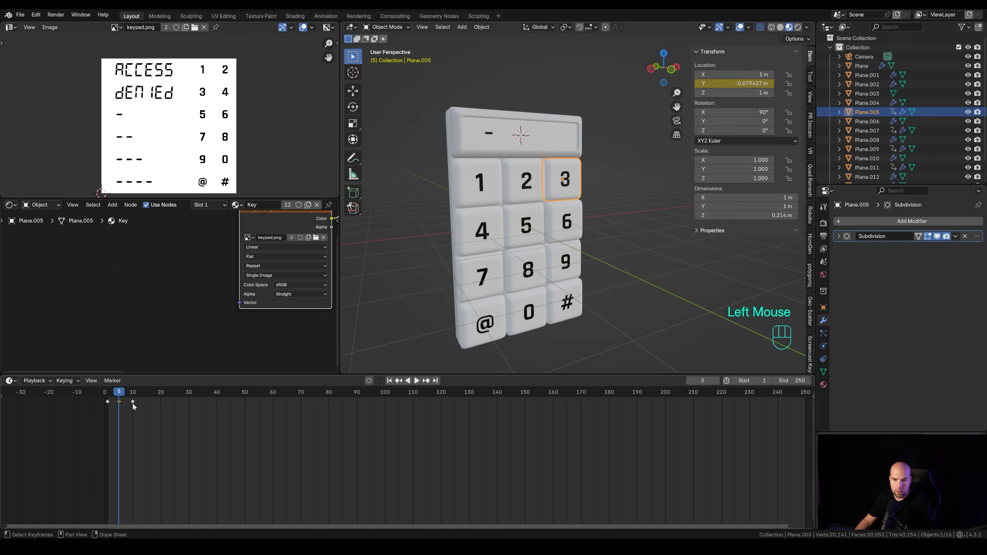
click(534, 229)
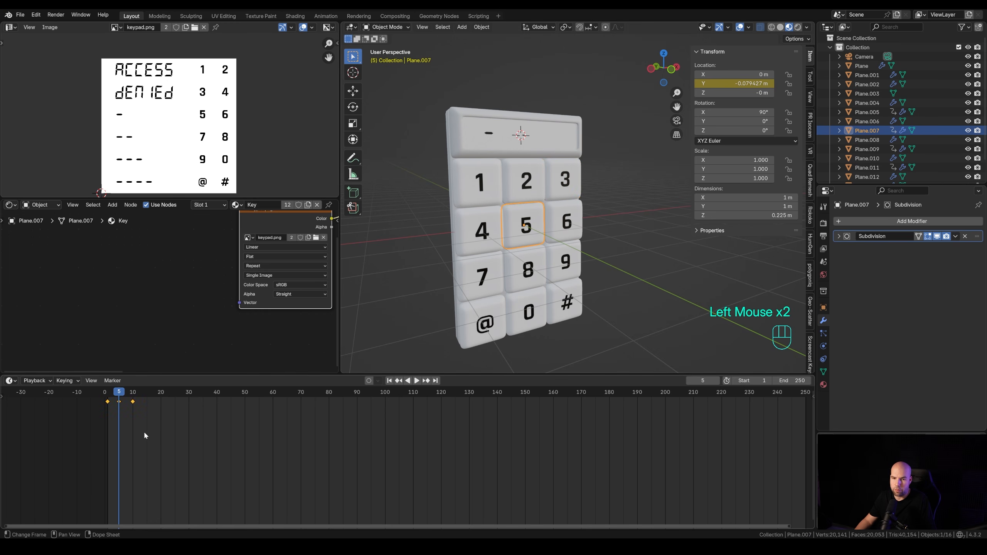
key(g)
key(x)
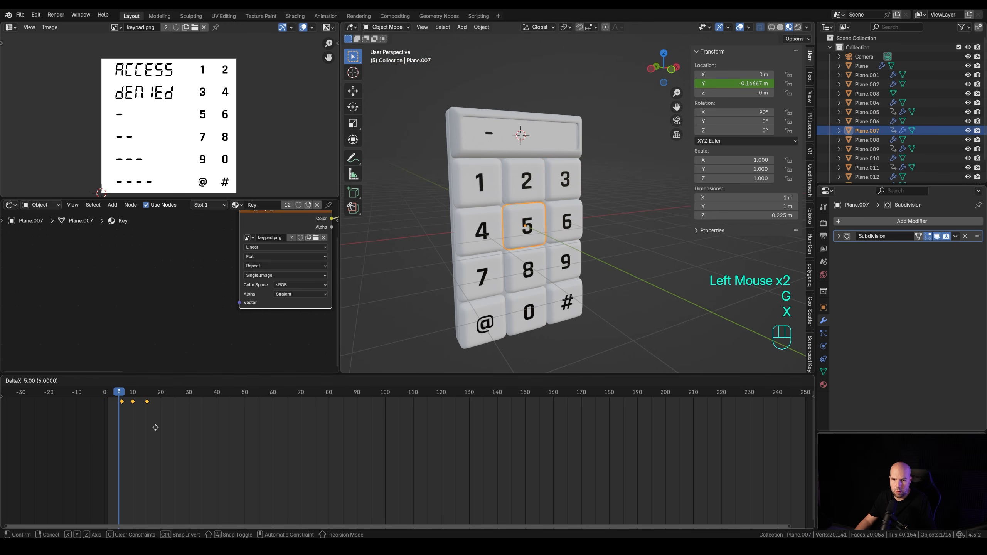
click(156, 428)
click(133, 402)
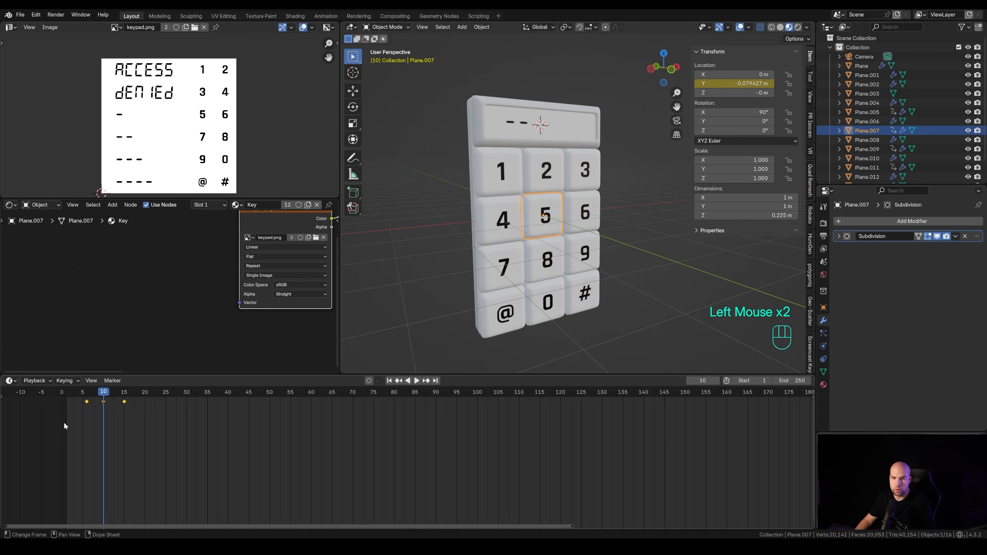
mouse_move(104, 396)
mouse_down()
mouse_move(88, 397)
mouse_move(103, 401)
mouse_up()
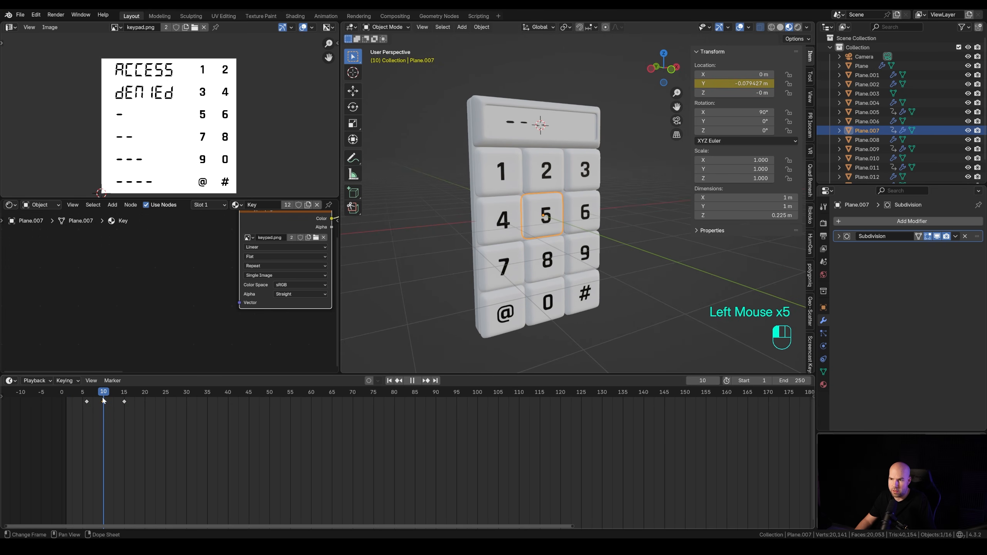
- Move the 7 key's three keyframes to frames 11, 15 and 20
click(517, 269)
key(a)
key(g)
key(x)
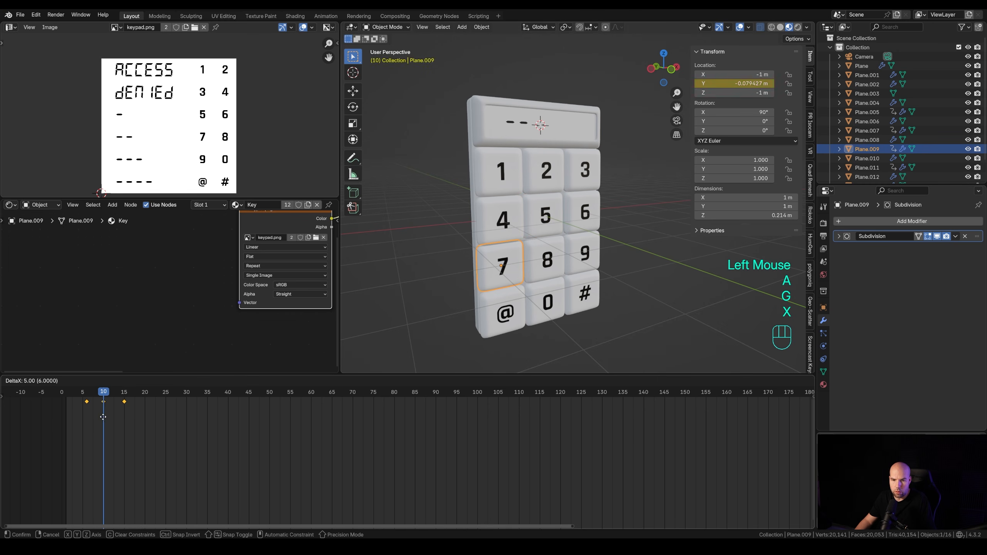
click(122, 412)
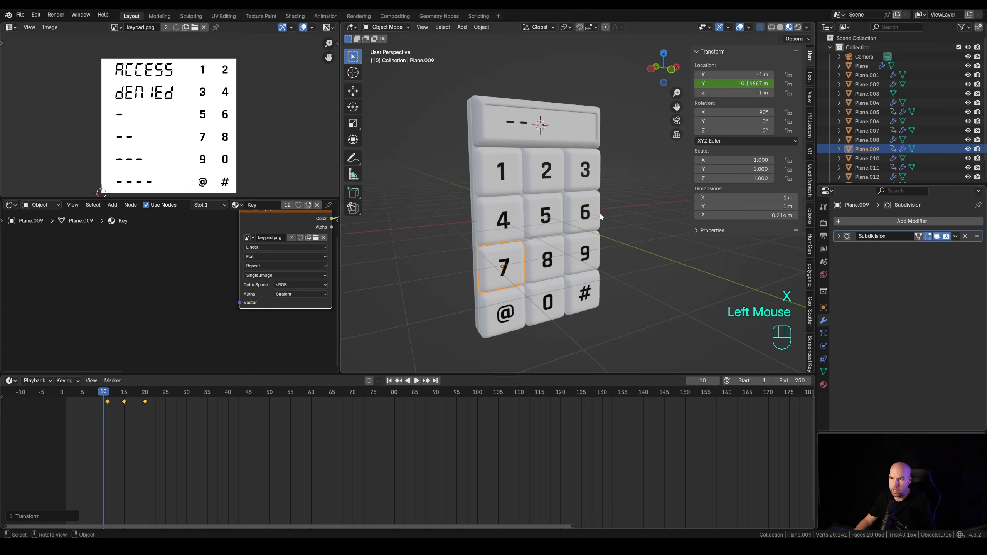
- Move the 9 key's three keyframes to frames 16, 20 and 25
click(577, 256)
drag(127, 424, 23, 391)
key(g)
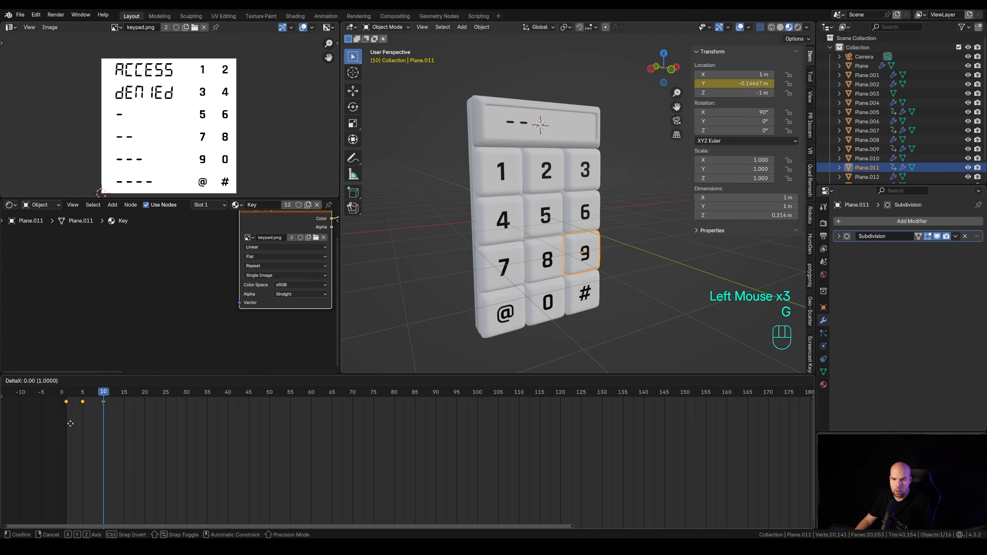
key(x)
click(133, 431)
- Play and scrub through the animation to check the key presses against the LCD messages
click(70, 392)
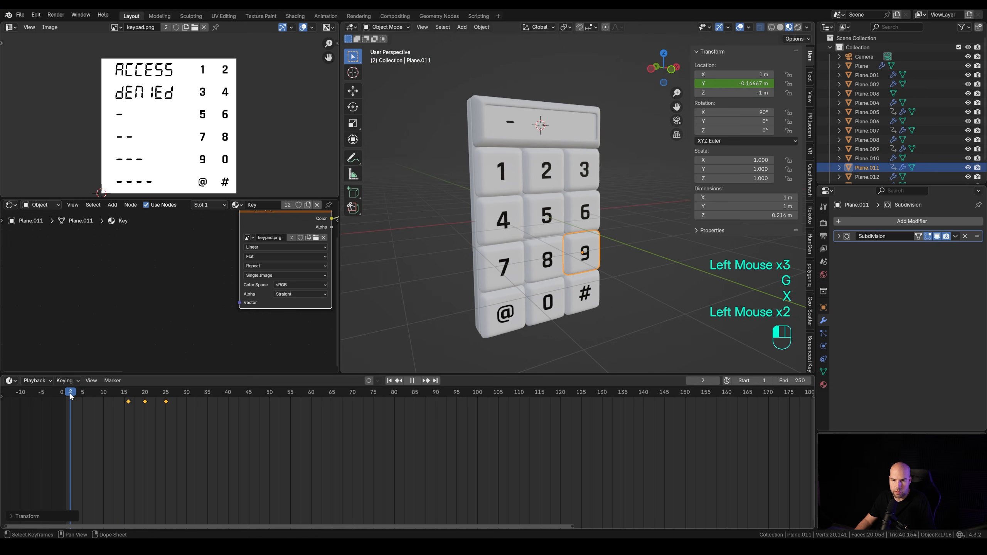
key(space)
key(space)
drag(188, 393, 61, 393)
key(space)
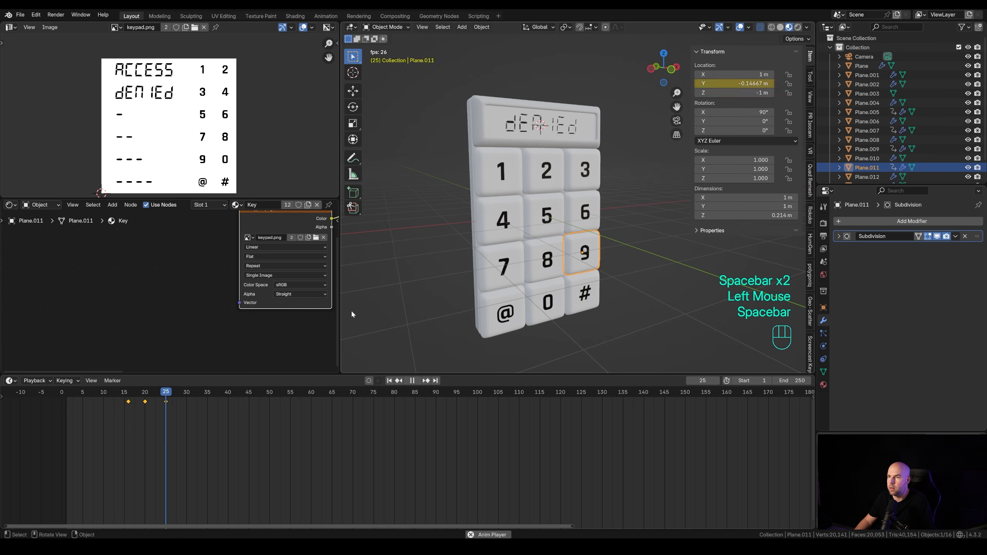
key(space)
click(133, 394)
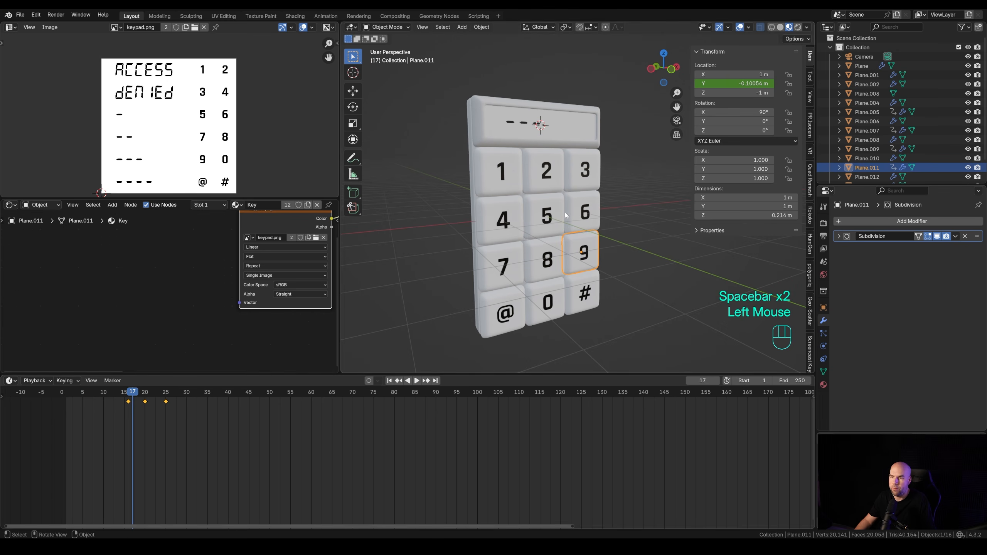
drag(155, 394, 165, 394)
- Move the LCD panel's last two keyframes to frames 40 and 45
click(542, 125)
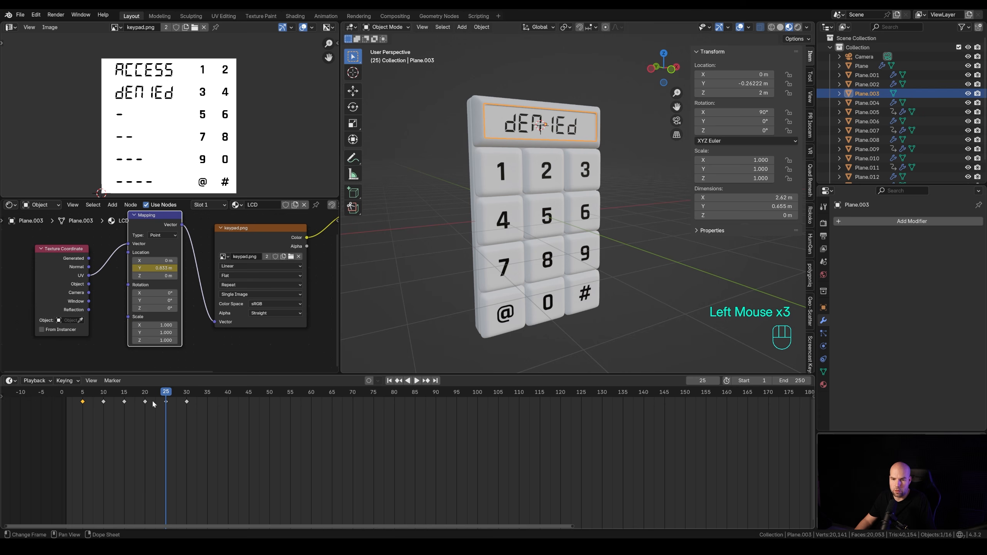
drag(211, 432, 159, 402)
key(g)
key(x)
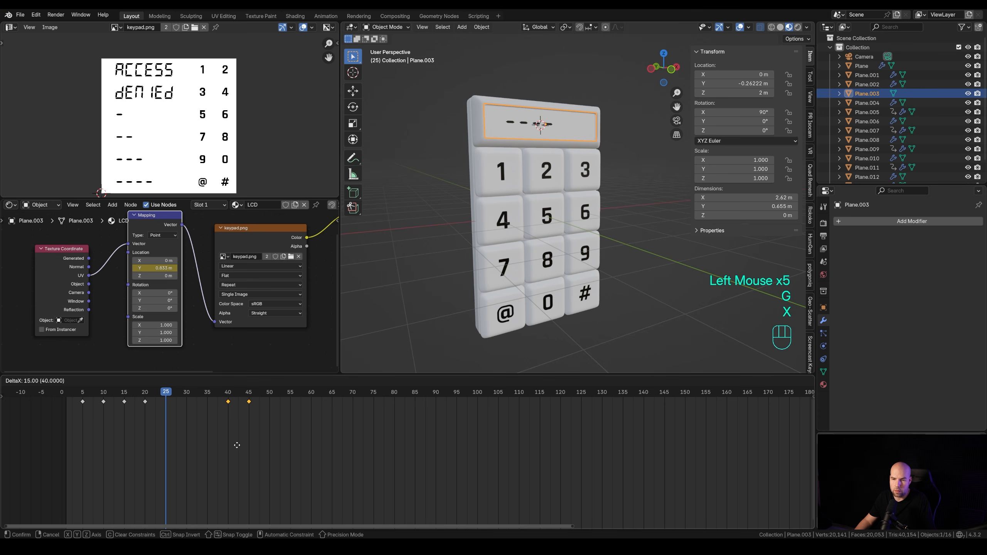
click(237, 446)
- Move the LCD panel's last keyframe to frame 150
click(255, 420)
click(249, 402)
key(g)
key(x)
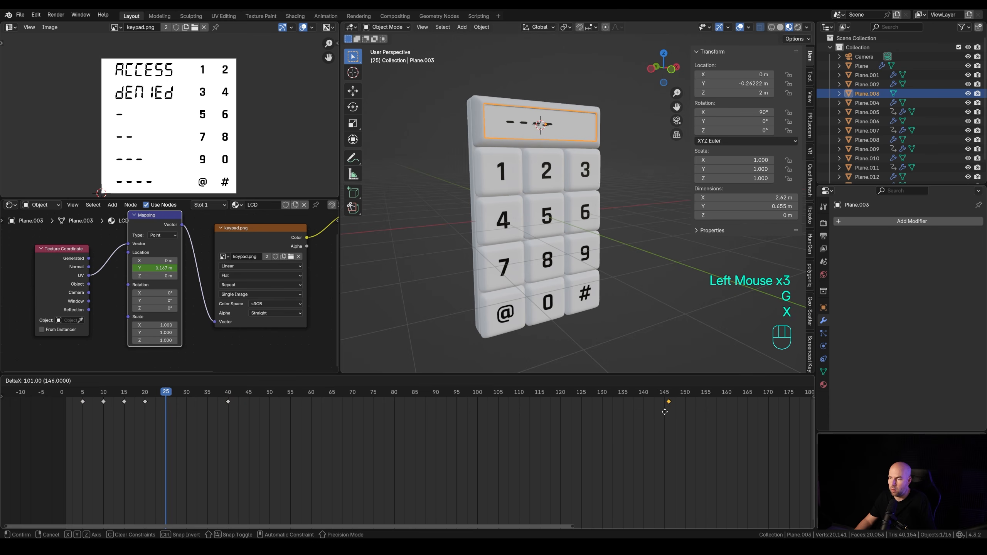
click(681, 407)
- Return to frame 1 and play the animation to check the timing of the LCD messages
drag(685, 393, 65, 428)
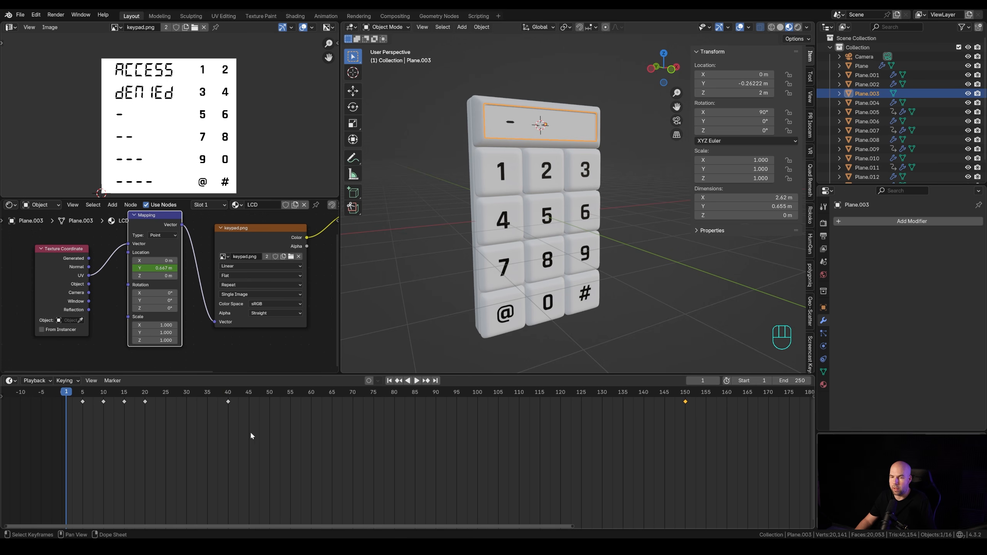
key(space)
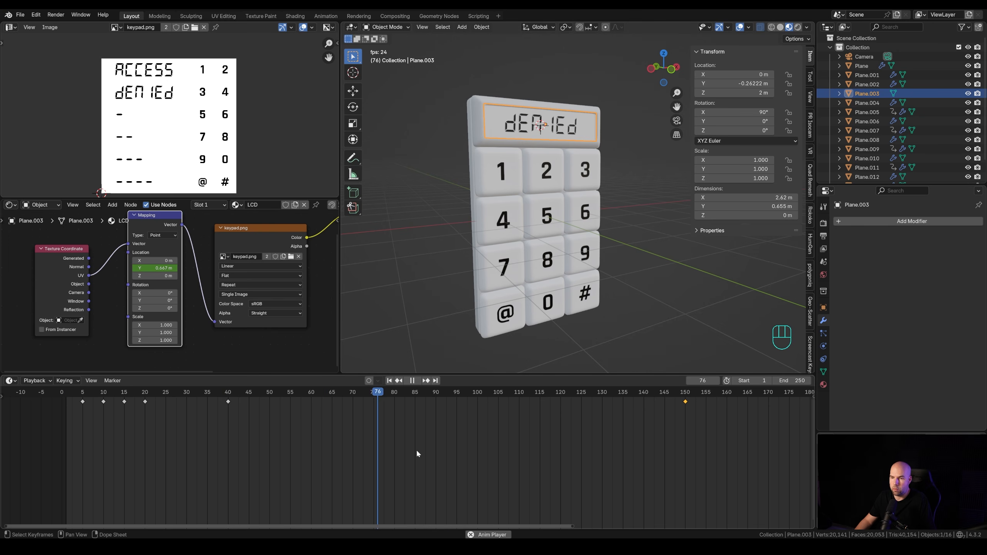
key(space)
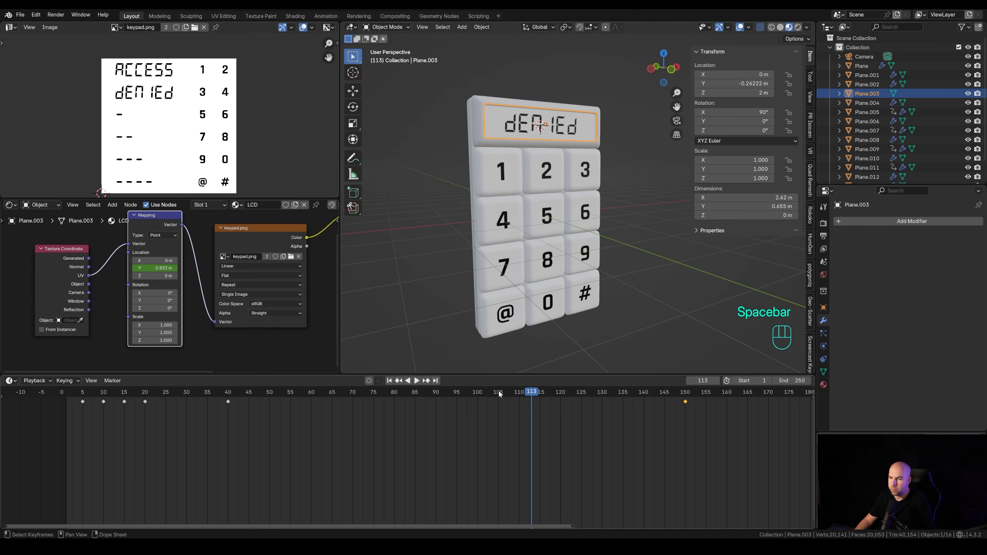
- Duplicate the LCD panel's first four keyframes and place the copies at frames 80, 85, 90 and 95
click(241, 446)
drag(336, 467, 128, 435)
drag(181, 439, 52, 408)
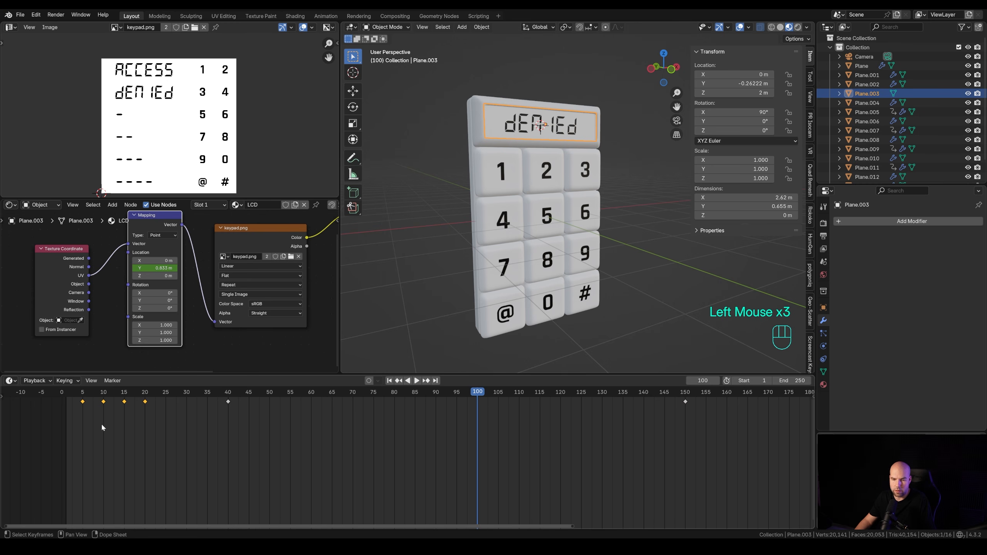
key(shift+d)
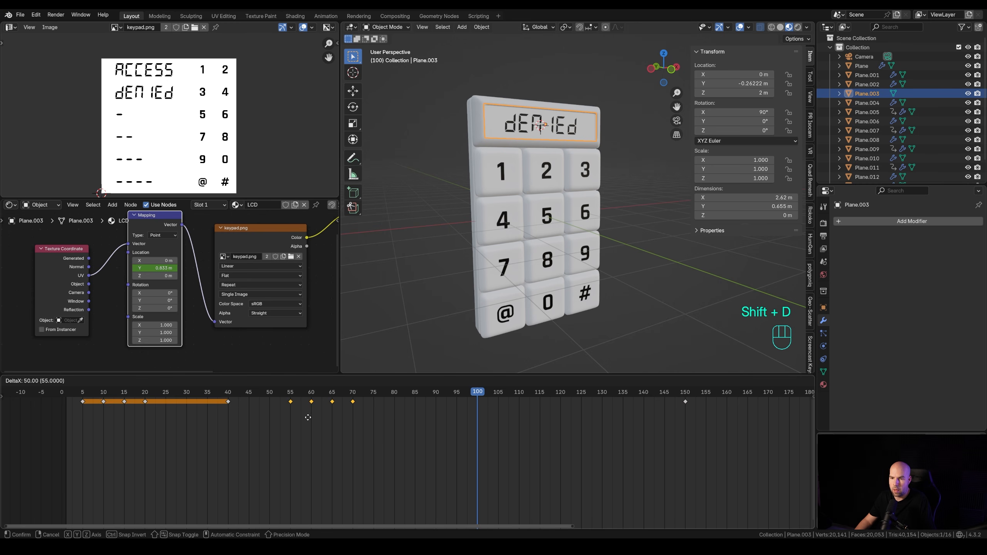
click(404, 419)
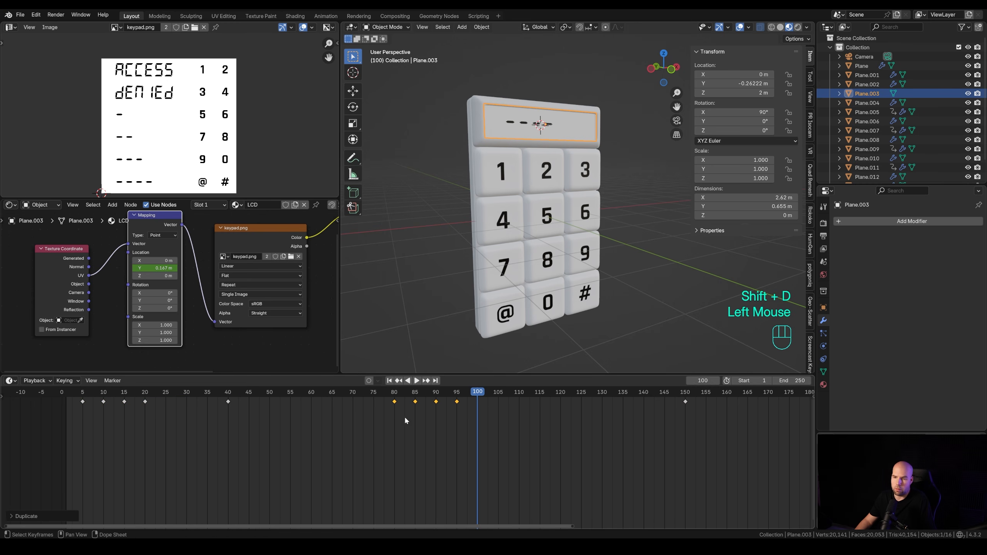
- Move the LCD panel's last keyframe to frame 115
key(g)
click(685, 404)
key(g)
key(x)
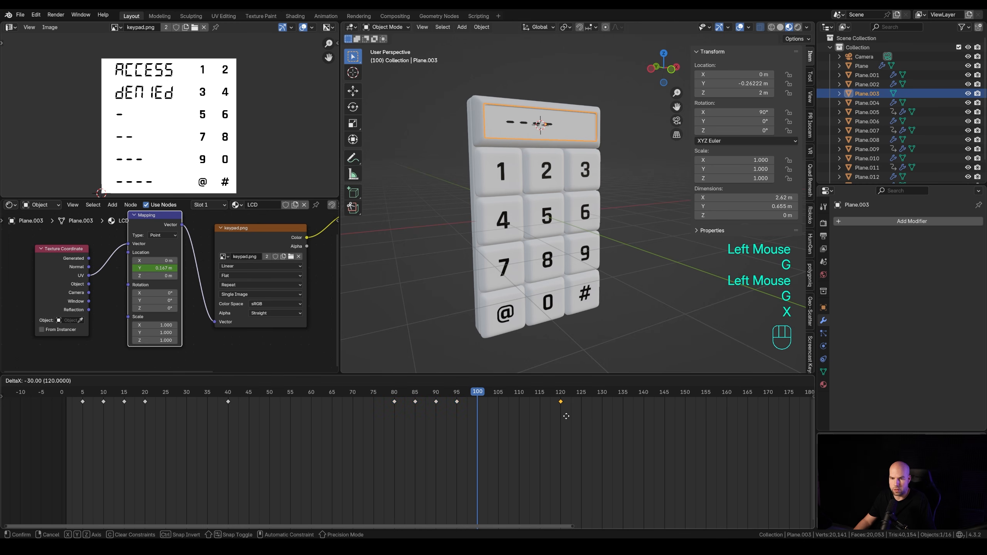
click(545, 417)
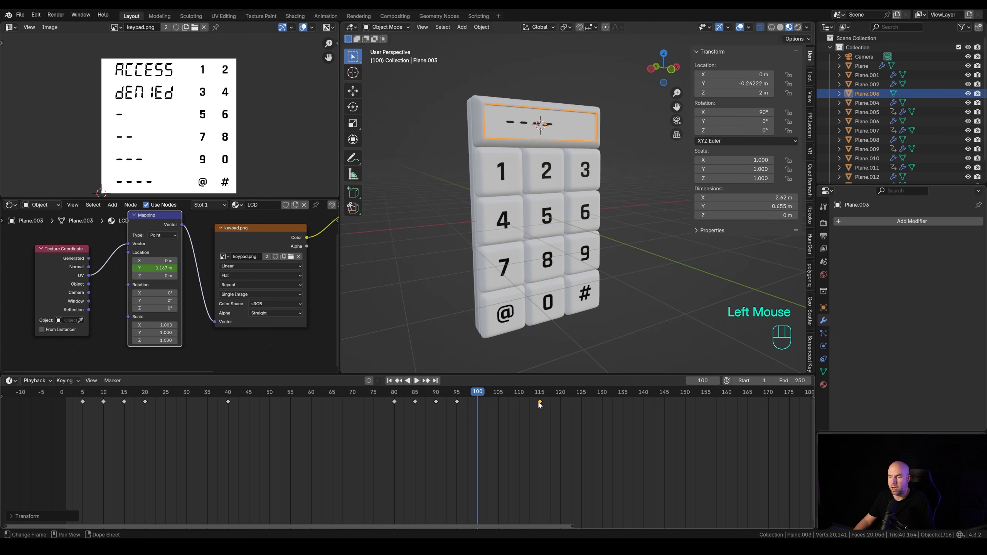
- Set the scene's end frame to 160
scroll(579, 423, down, 2)
middle_drag(579, 423, 569, 457)
scroll(568, 457, down, 2)
click(781, 380)
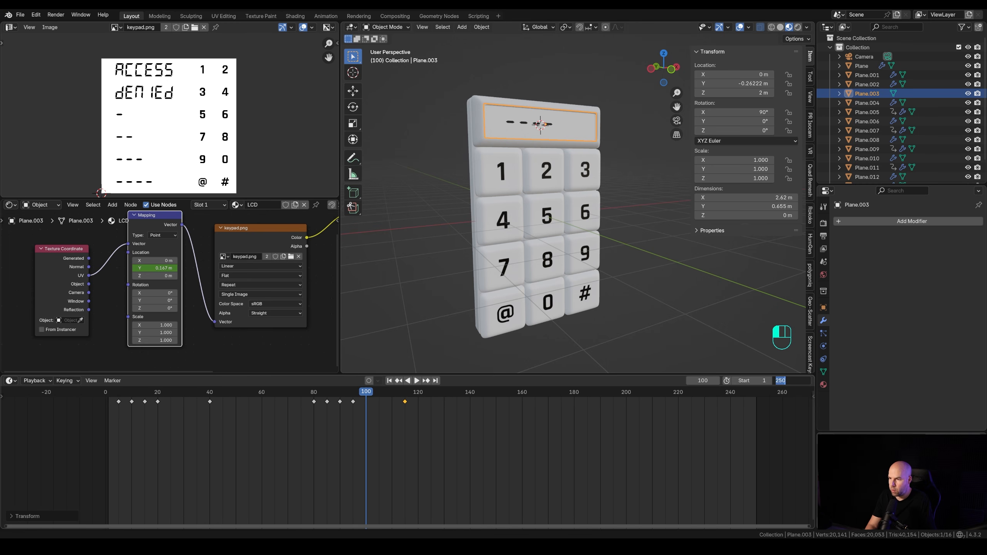
text(160)
key(Return)
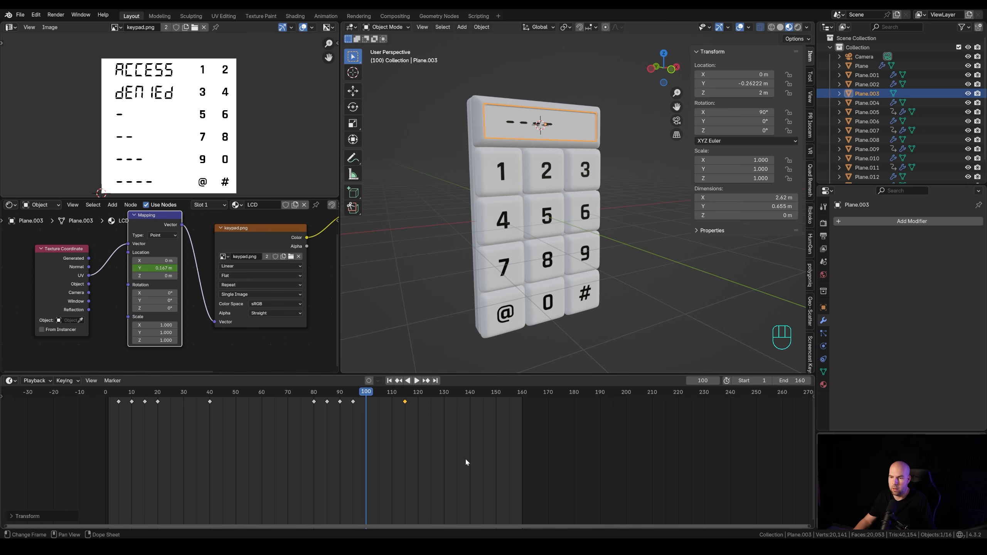
- Return to the first frame, save the file and play the animation through both LCD sequences
key(shift+Left)
key(ctrl+s)
key(space)
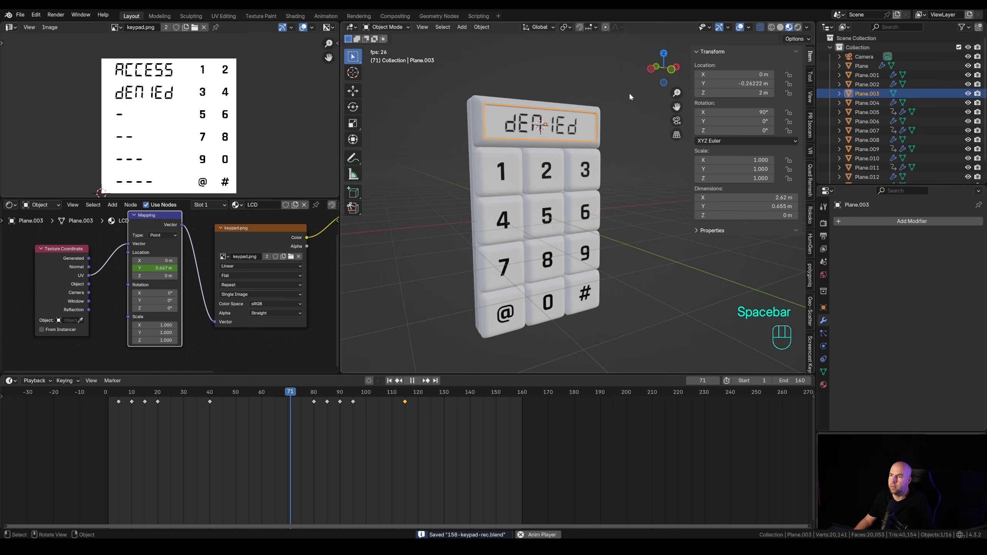
key(space)
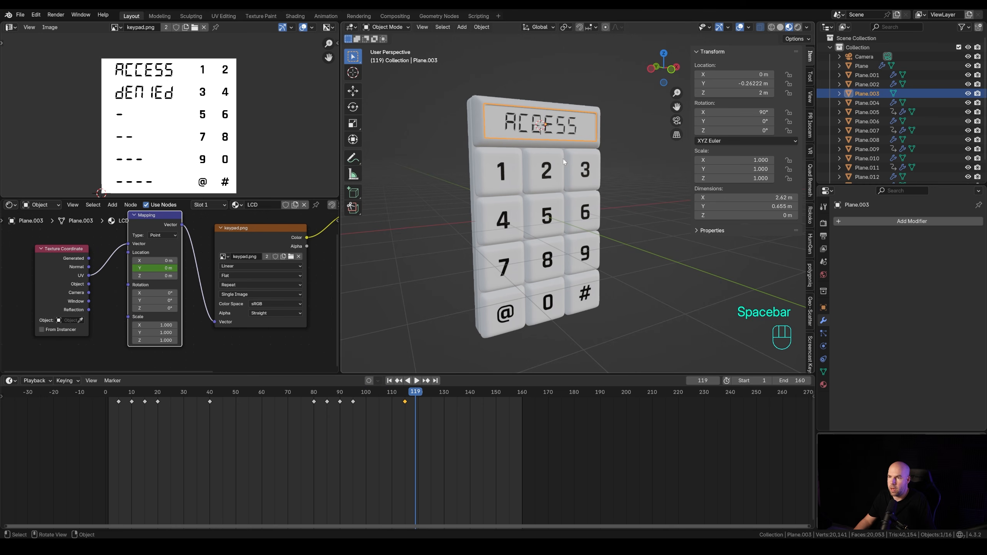
- Go to frame 80 and review the keyframes of the 3 and 5 keys
click(313, 396)
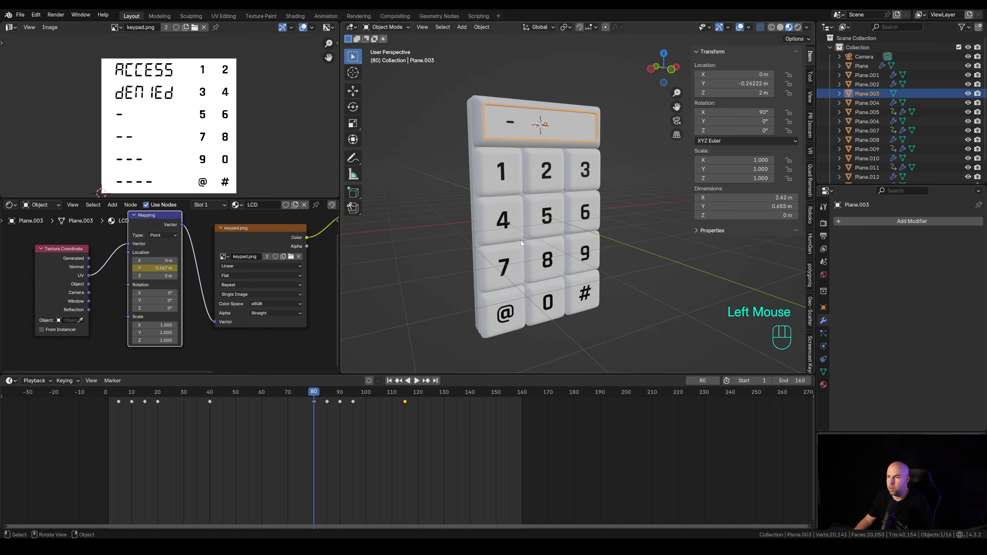
click(589, 177)
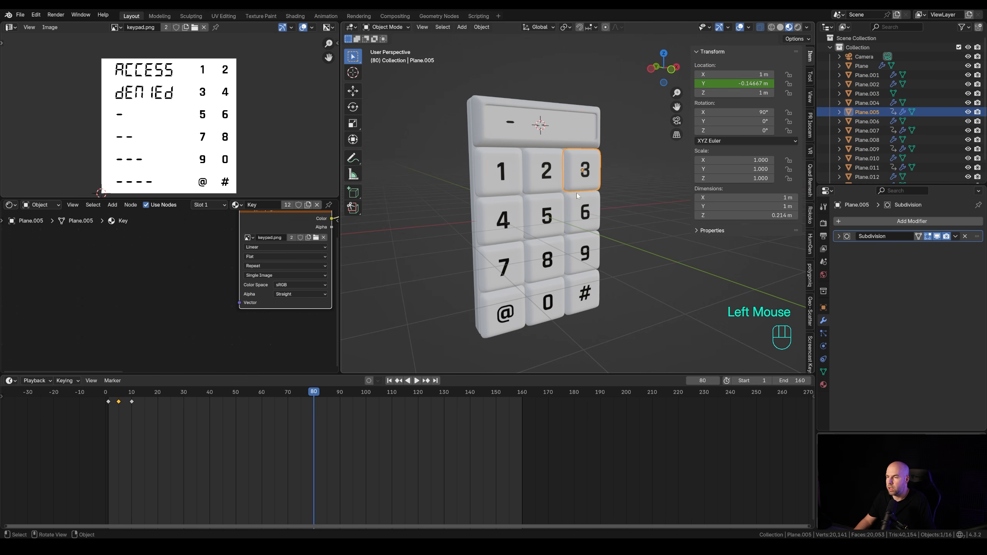
click(556, 220)
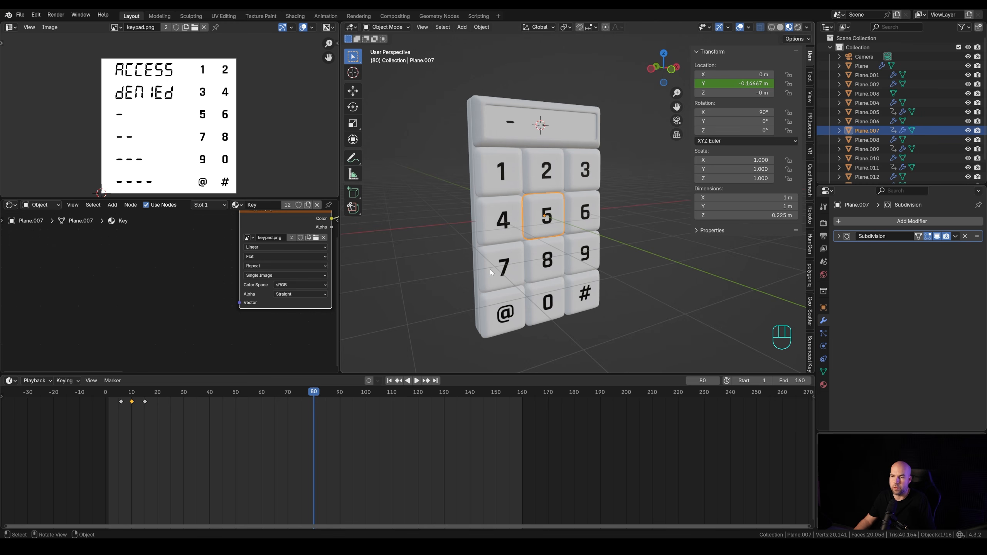
click(579, 172)
click(554, 209)
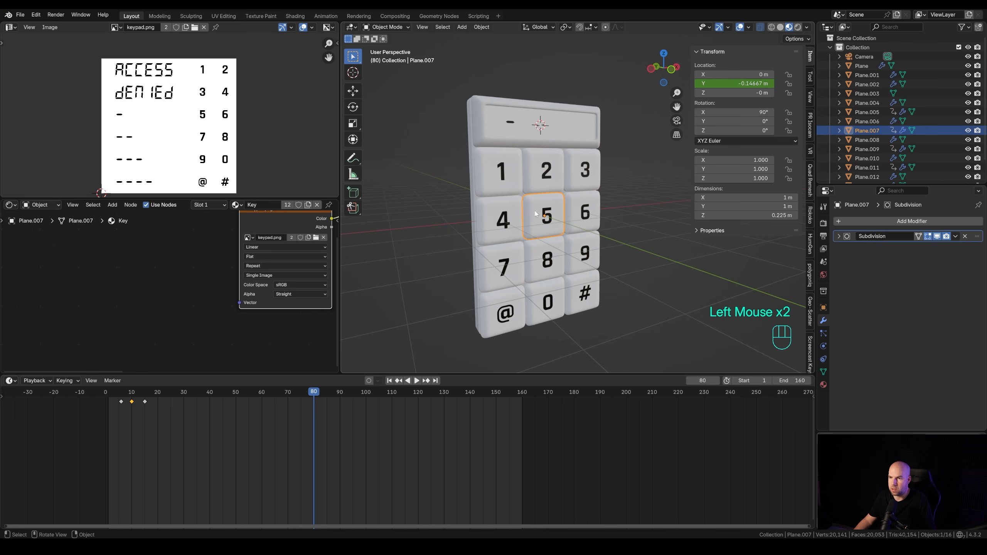
- Duplicate all keyframes of the 3, 5, 7 and 9 keys together so the copies start at frame 80
shift+click(582, 171)
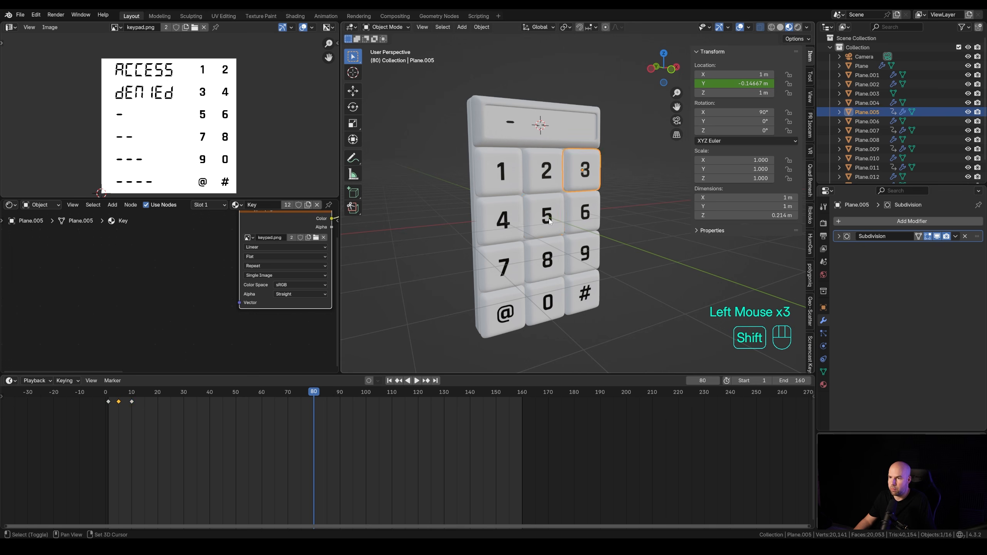
shift+click(497, 268)
shift+click(579, 252)
drag(245, 423, 29, 384)
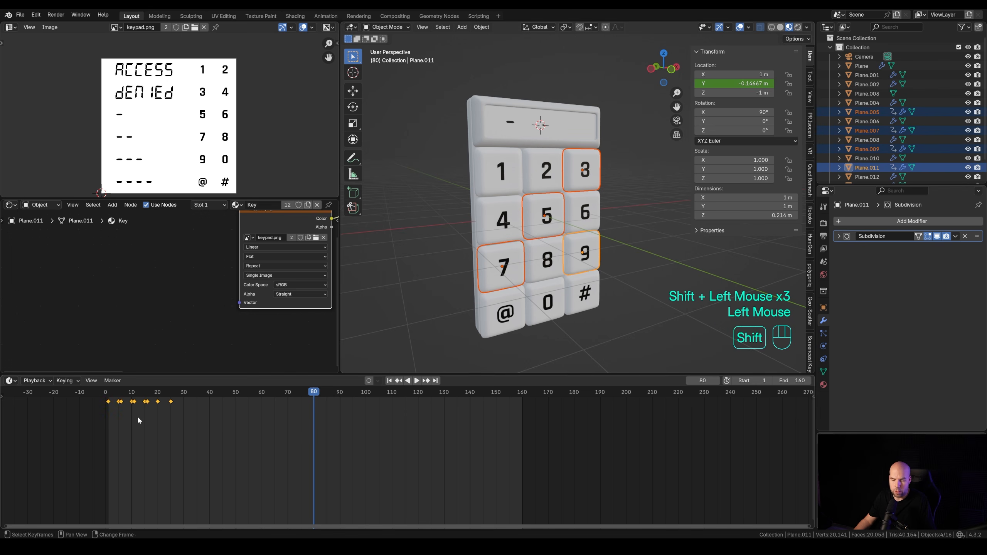
key(shift+d)
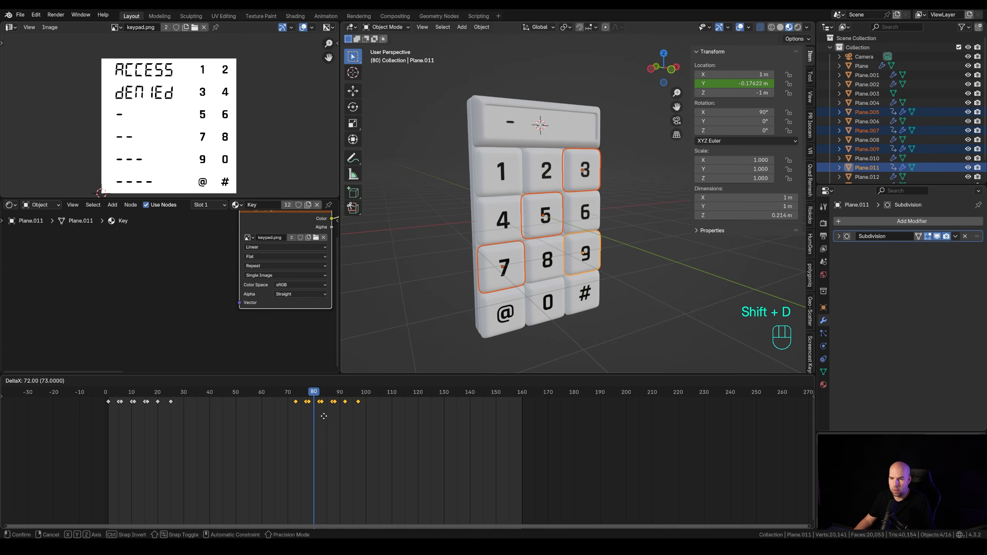
click(344, 413)
scroll(317, 422, up, 4)
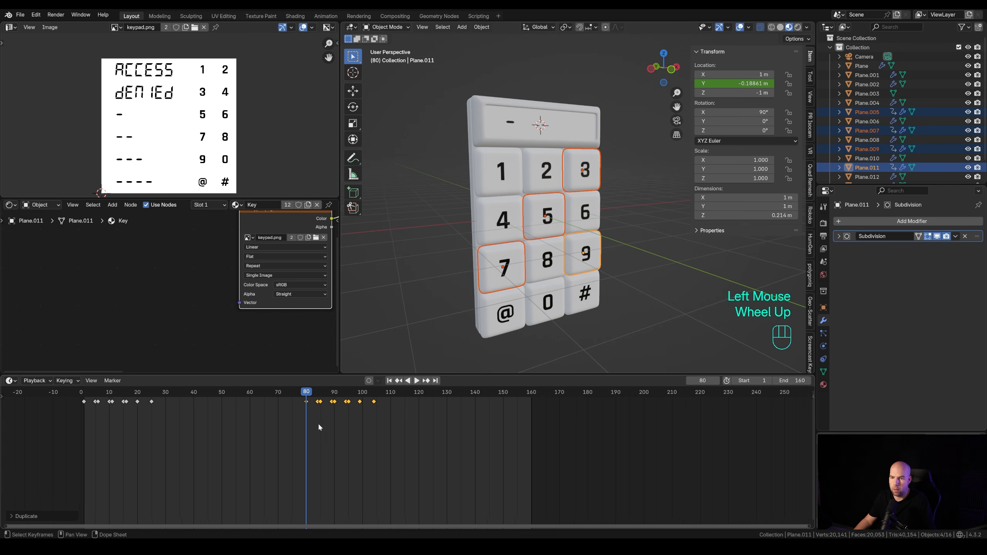
- Shift the duplicated 3, 5, 7 and 9 keyframes four frames earlier to start at frame 76, and check them against the LCD dashes
shift+middle_drag(230, 426, 440, 445)
scroll(409, 421, up, 2)
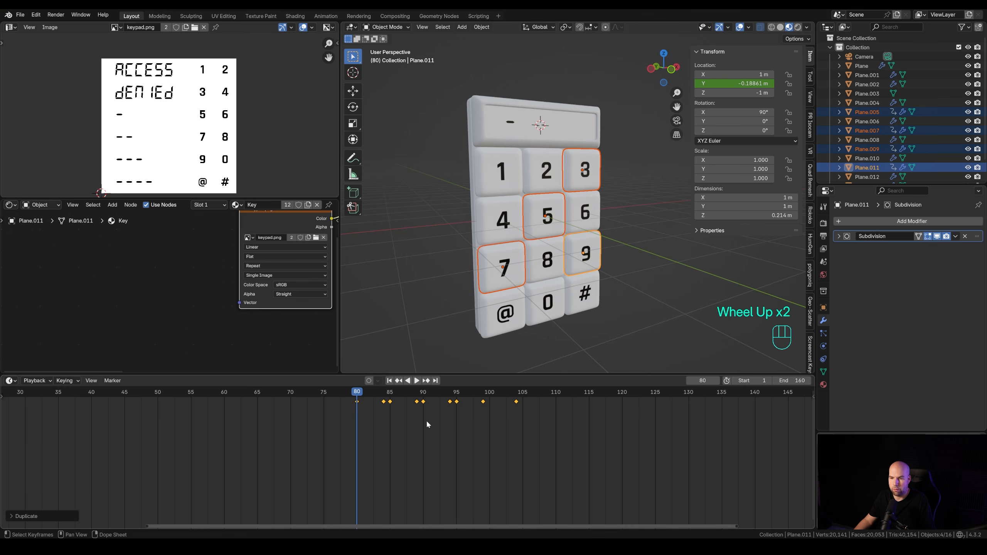
key(g)
key(x)
click(395, 420)
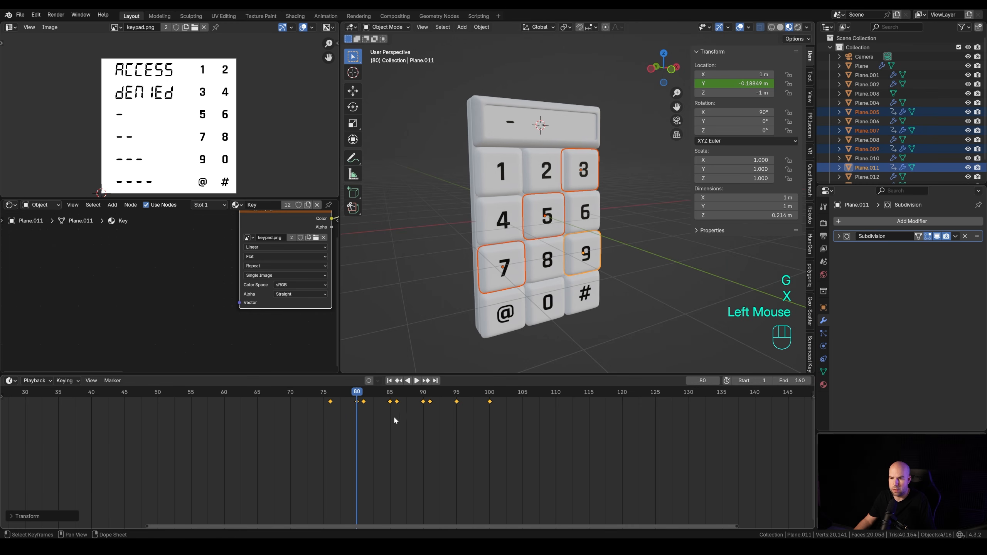
drag(356, 393, 400, 395)
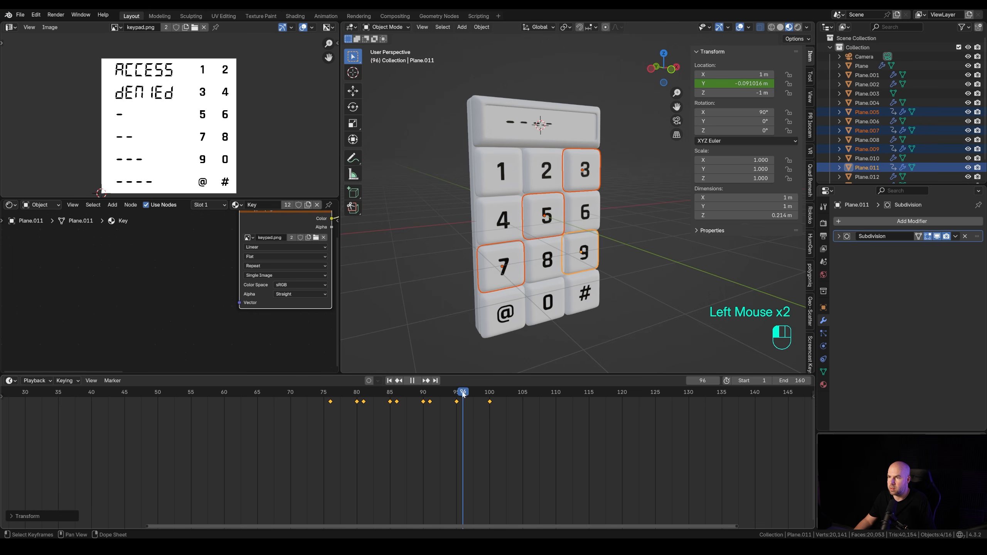
drag(481, 399, 318, 399)
key(space)
key(space)
mouse_move(483, 396)
mouse_down()
mouse_move(421, 396)
mouse_move(470, 397)
mouse_up()
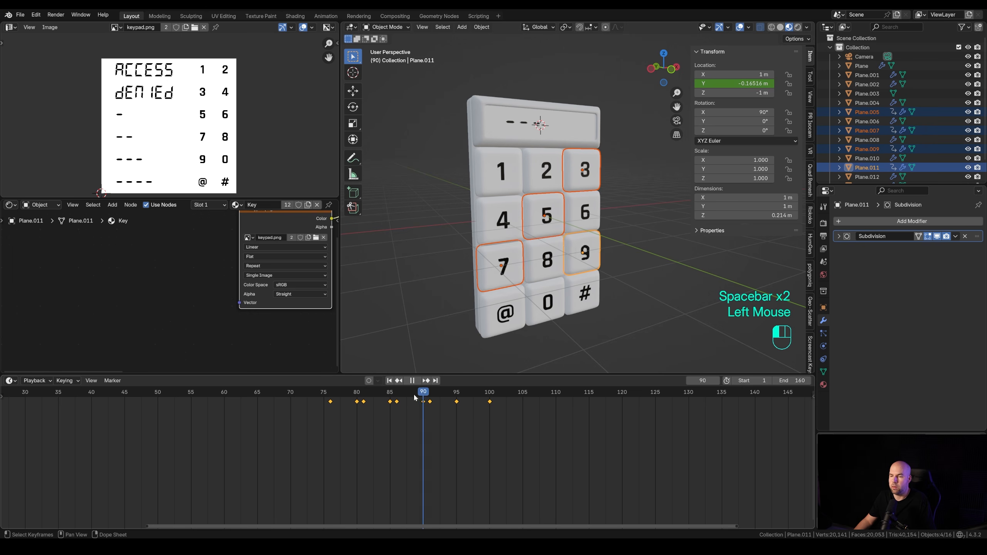
- Move the 9 key's second set of keyframes five frames earlier so it starts at frame 86
click(586, 255)
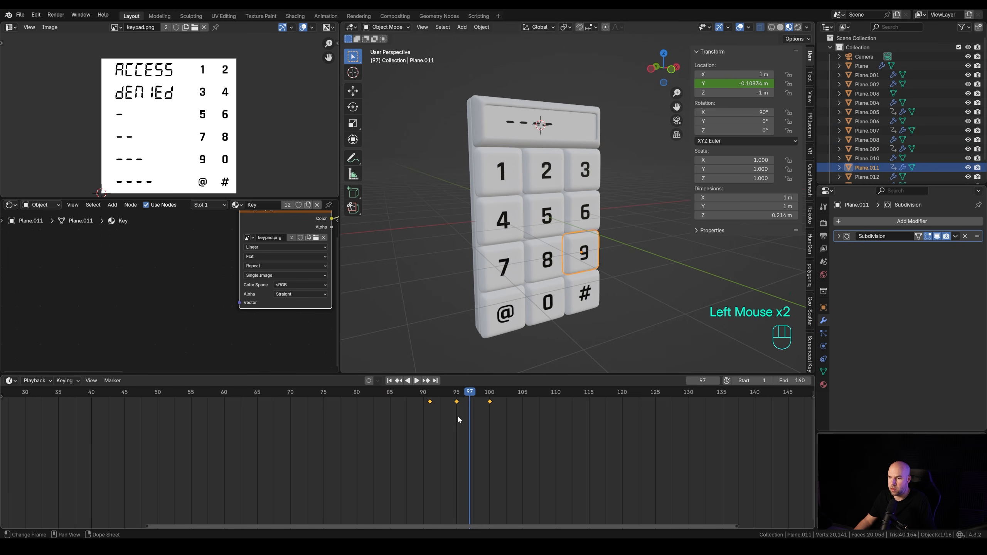
key(g)
key(x)
click(425, 416)
- Move the 7 key's second set of keyframes five frames later so it starts at frame 91, and scrub back to check it
double_click(515, 262)
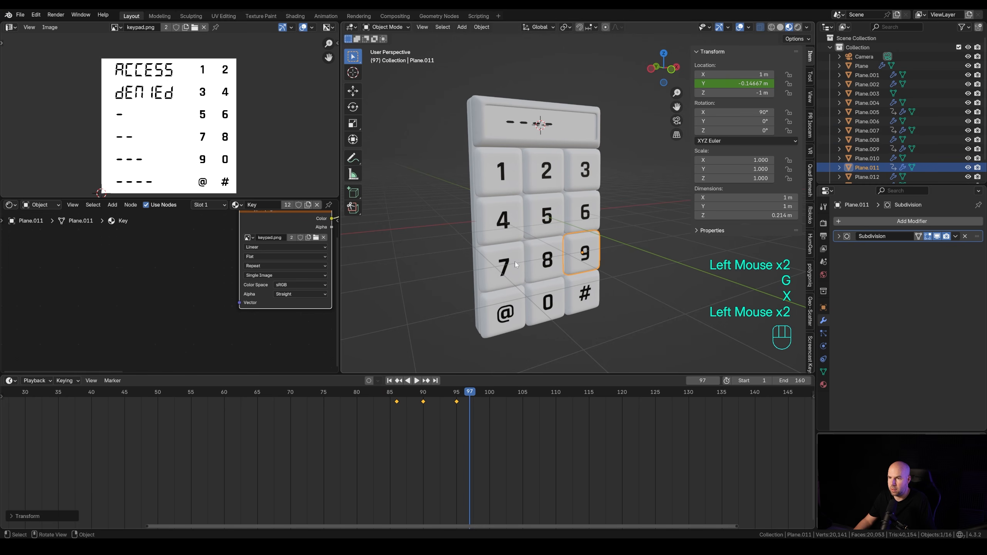
key(g)
key(x)
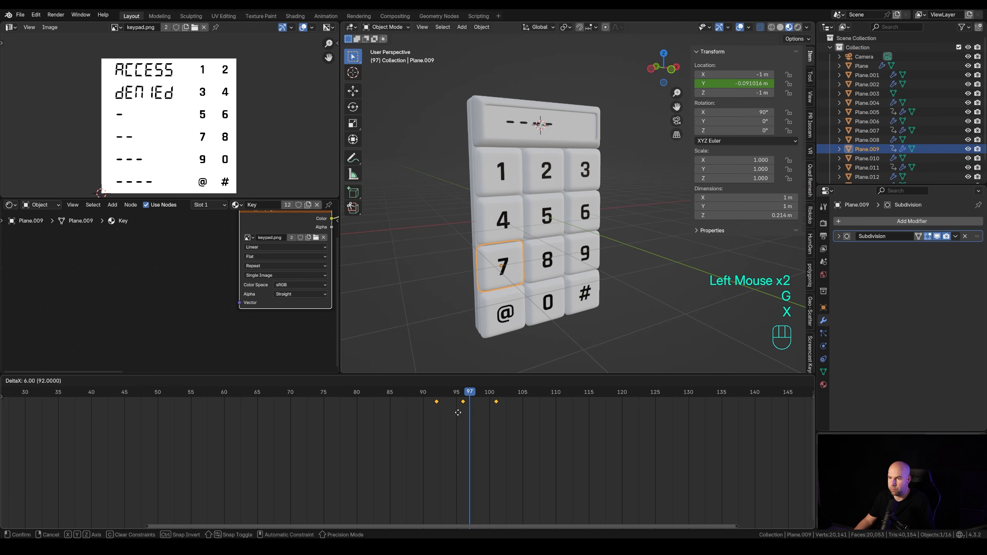
click(458, 412)
drag(460, 392, 318, 393)
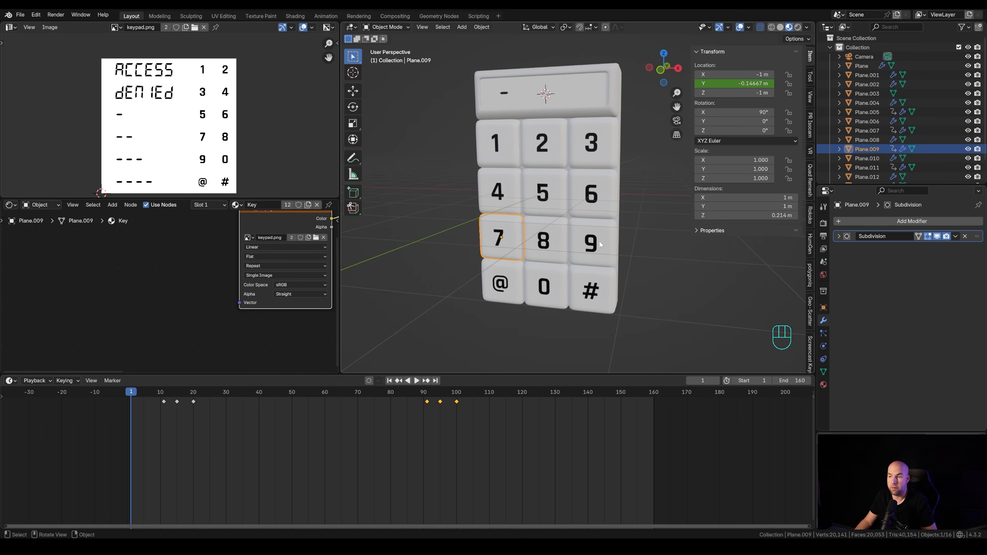
- Snap the 3D cursor to the world origin
middle_drag(600, 244, 596, 230)
scroll(602, 226, down, 2)
scroll(595, 230, down, 1)
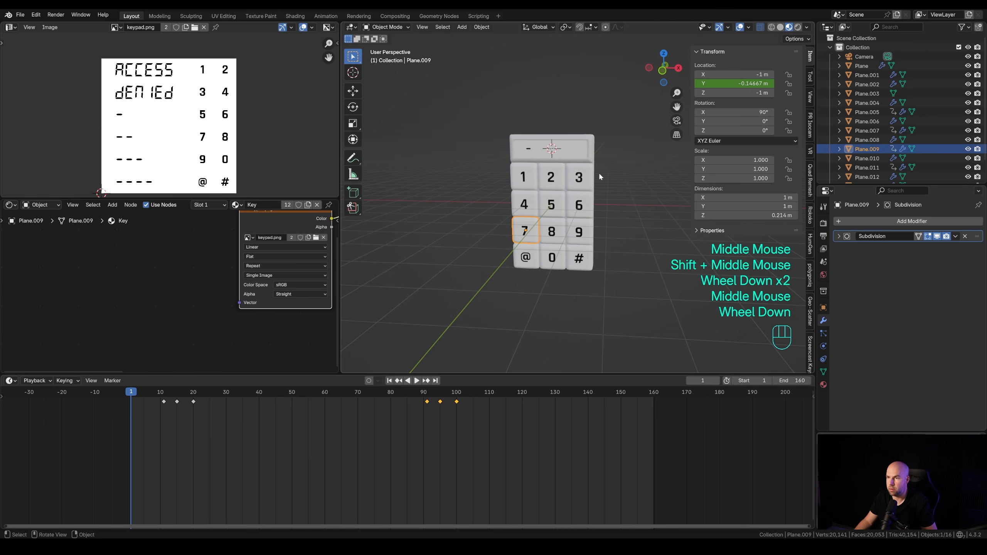
key(shift+s)
click(526, 215)
- Select the camera and clear its rotation and location
middle_drag(600, 232, 594, 233)
scroll(587, 235, down, 3)
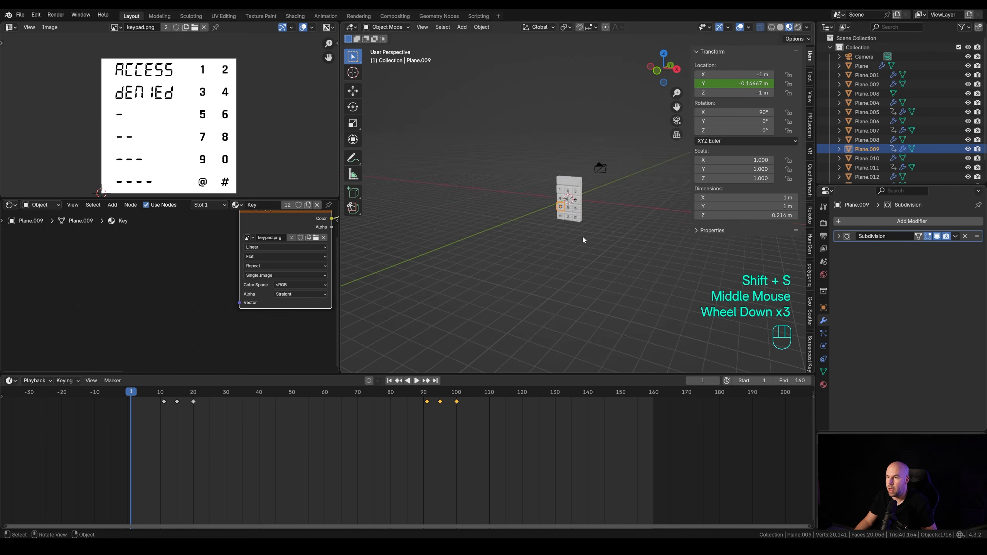
click(603, 163)
middle_drag(615, 225, 613, 248)
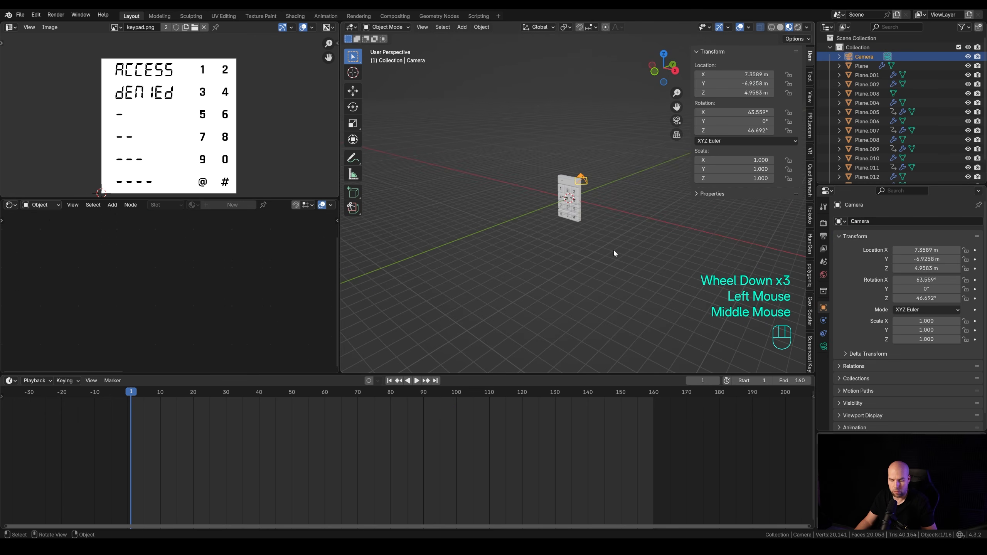
key(alt+r)
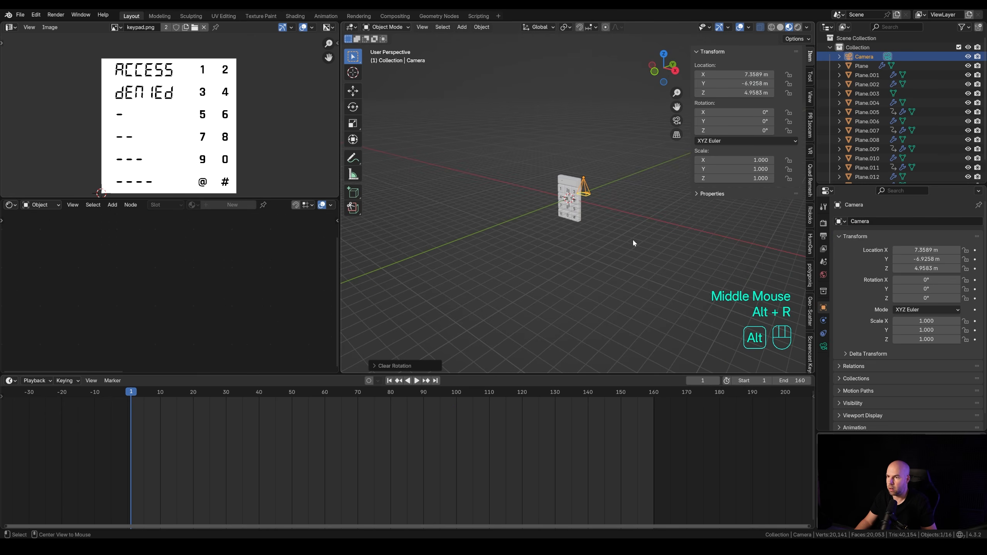
key(alt+g)
- Move the camera along the Y axis to about -10.24 m and rotate it 90° about X to face the keypad
key(g)
key(y)
click(525, 244)
key(r)
key(x)
key(KP_9)
key(KP_0)
key(KP_Enter)
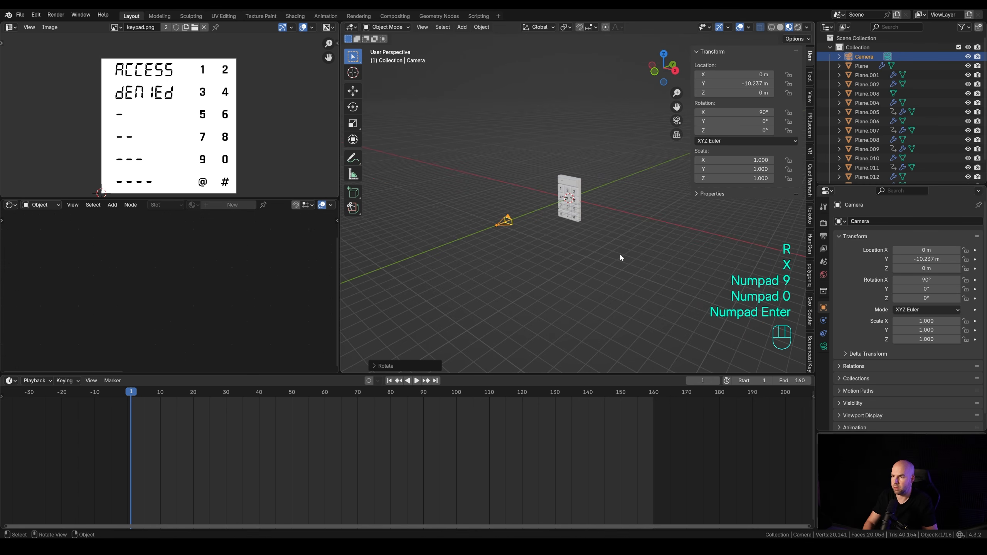
- Look through the camera and pull it back along its local Z axis to about Y -16.46 m, fitting the whole keypad in frame
key(KP_0)
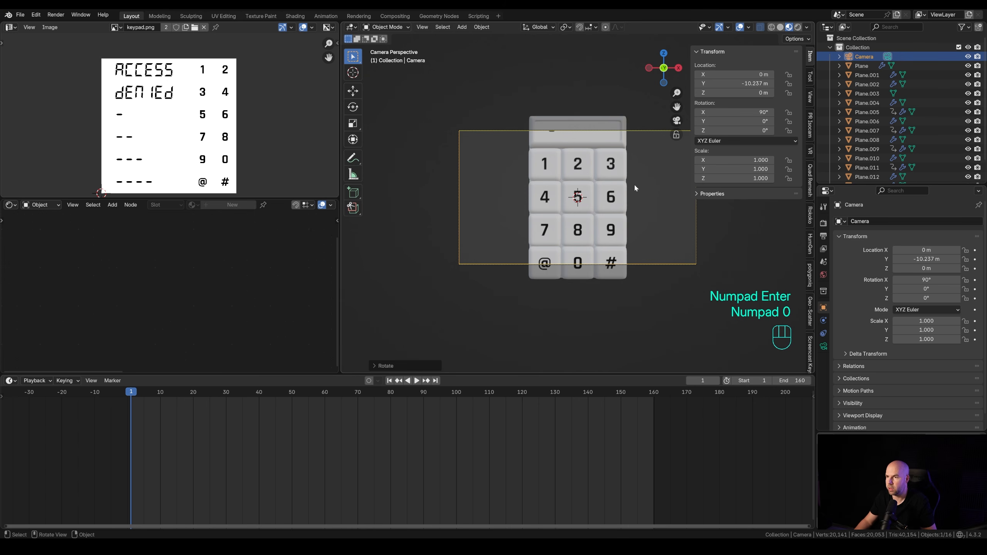
key(g)
key(z)
key(z)
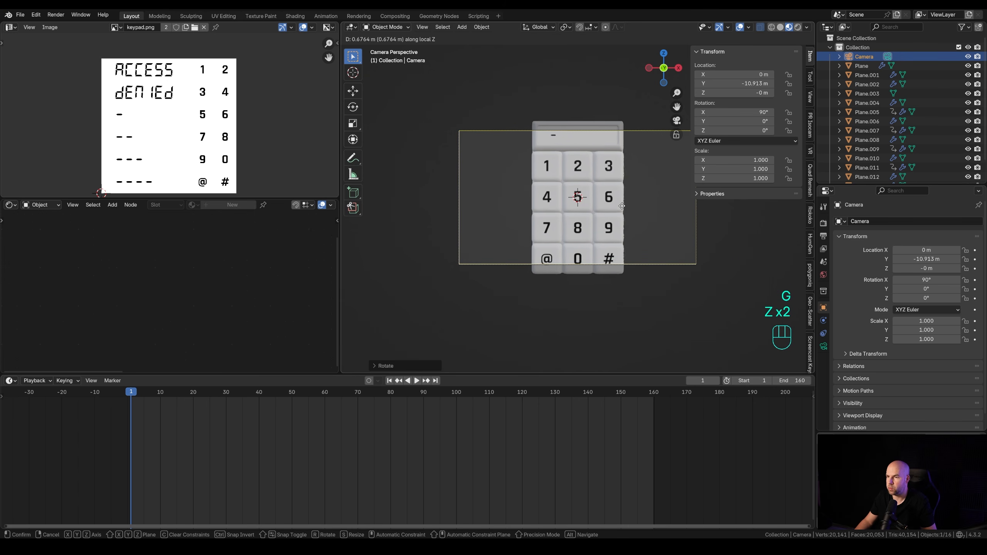
click(663, 202)
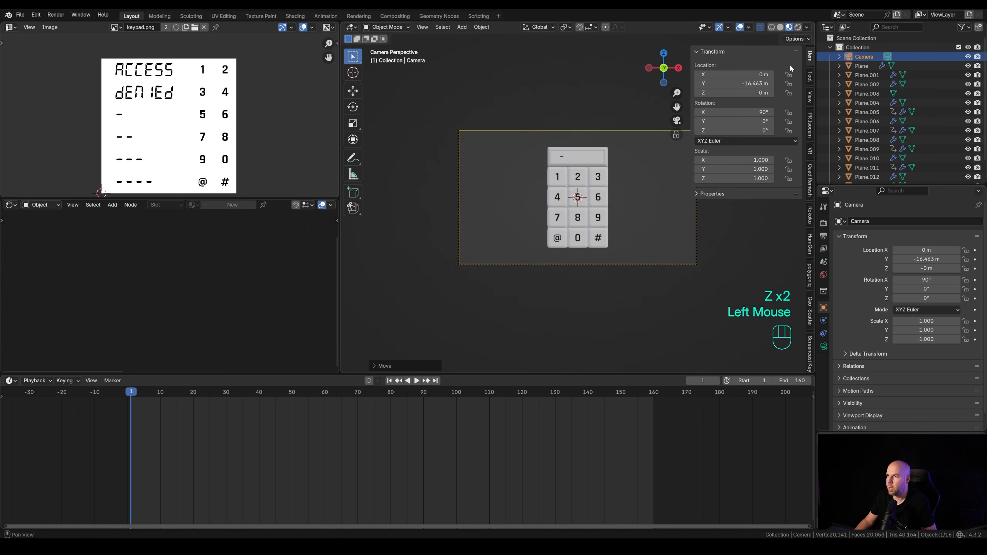
- Lock the camera to the view, orbit it to about X 3.35, Y -17.13, Z 5.26 m for an angled shot, and release the lock
click(810, 98)
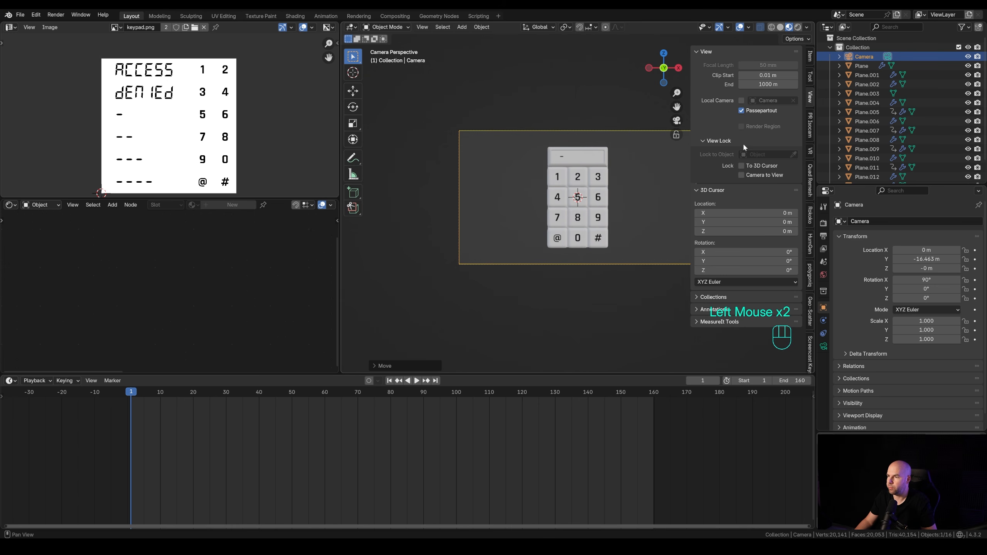
click(741, 175)
mouse_move(635, 201)
middle_down()
mouse_move(610, 214)
mouse_move(628, 221)
mouse_move(639, 199)
mouse_move(560, 206)
mouse_move(625, 216)
middle_up()
scroll(636, 212, down, 3)
click(748, 177)
scroll(566, 207, up, 1)
key(n)
scroll(624, 217, up, 1)
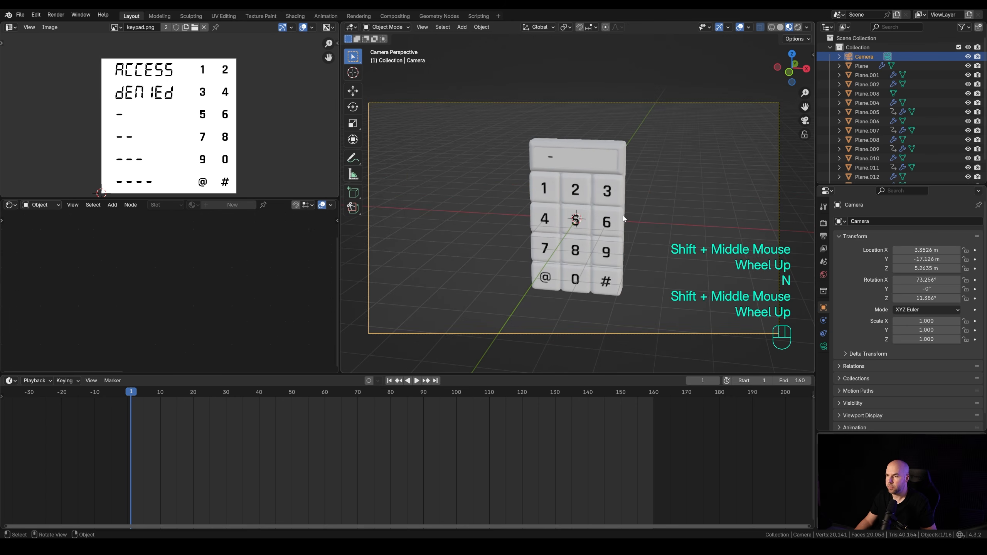
- Add a plane and move it horizontally to a spot behind the keypad
scroll(638, 208, down, 1)
key(shift+a)
mouse_move(628, 206)
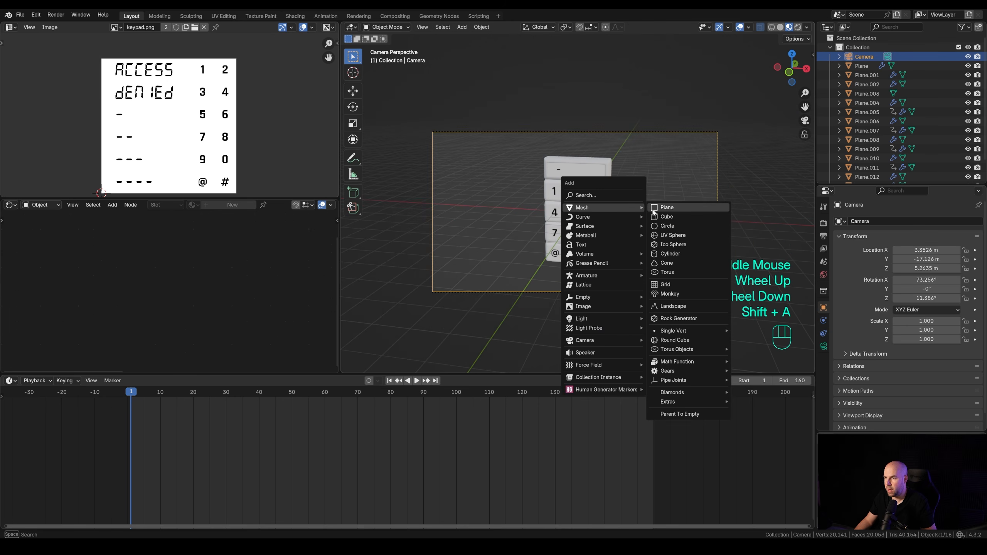
click(660, 208)
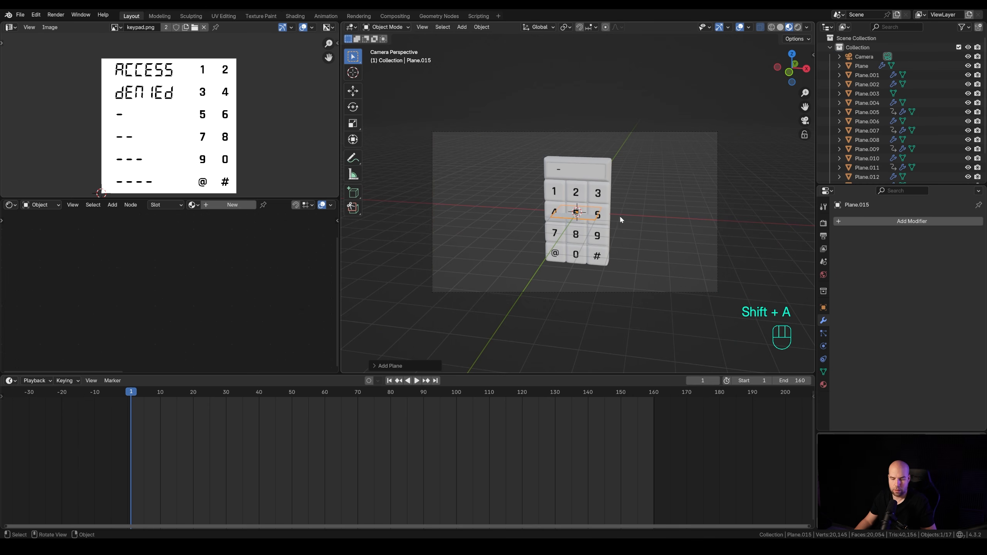
key(g)
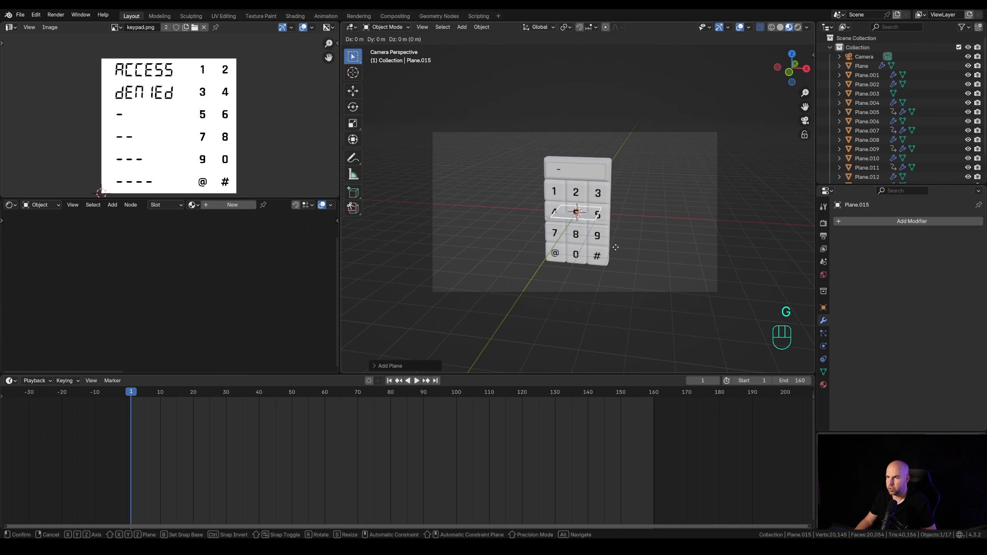
key(shift+z)
click(587, 198)
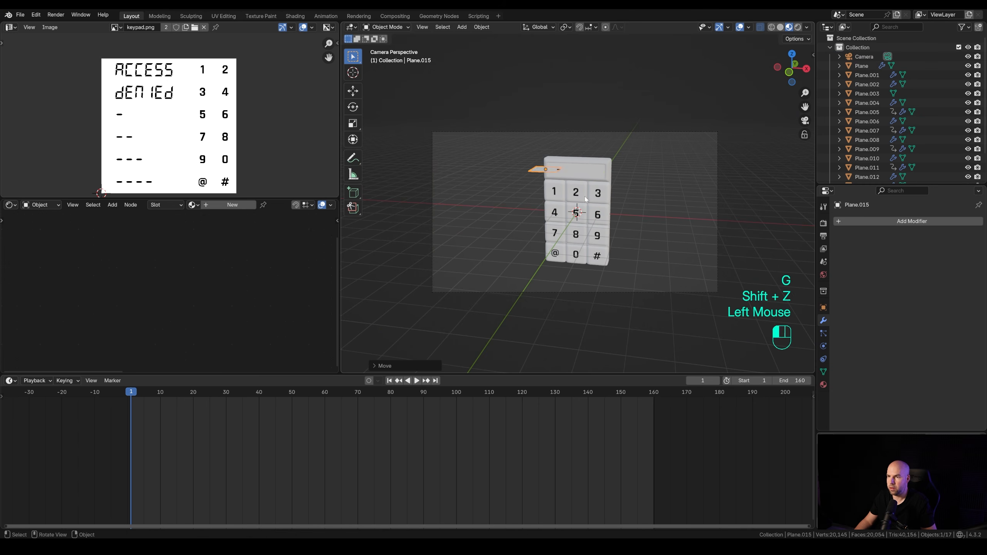
- Rotate the plane freely until it stands upright behind the keypad, facing the camera
key(r)
key(r)
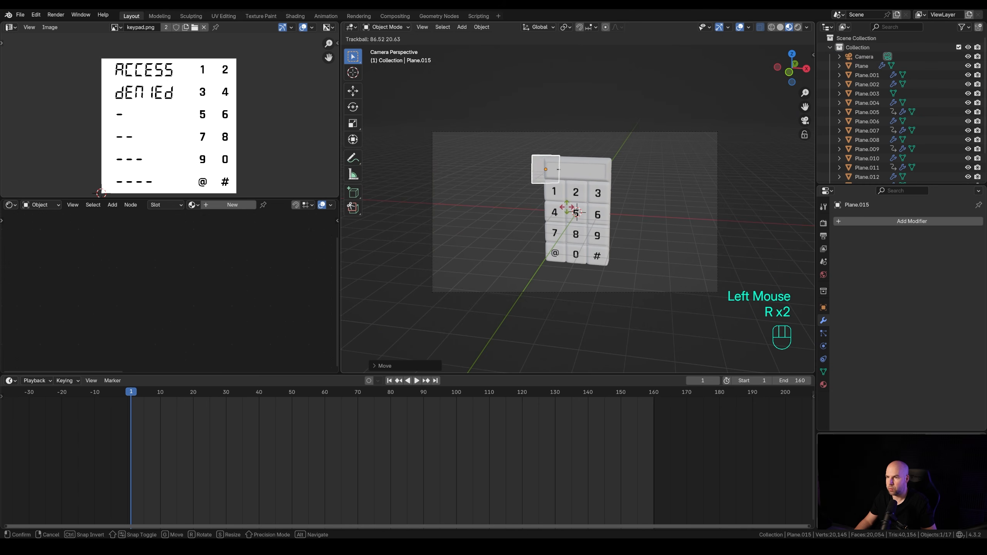
click(564, 204)
key(r)
click(622, 209)
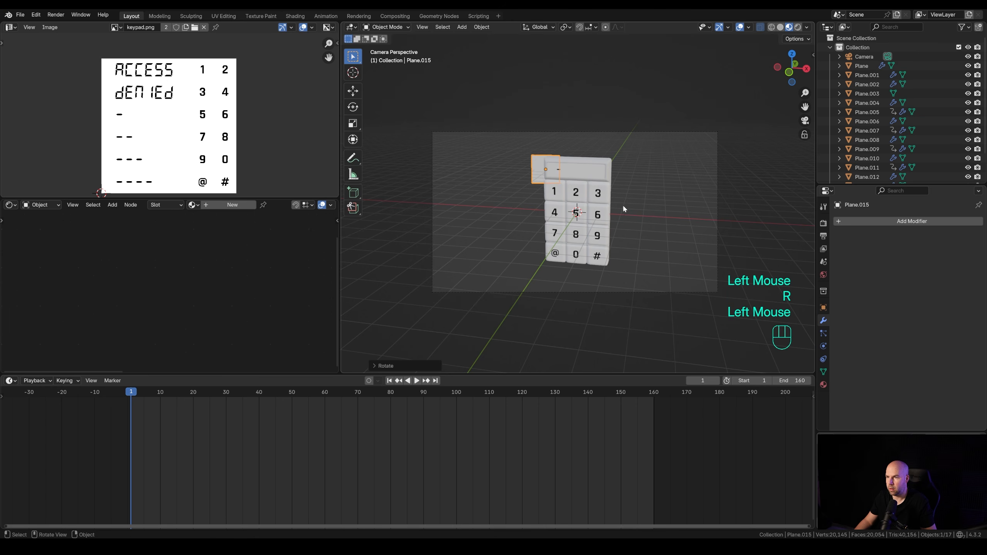
- Enlarge the plane and adjust its tilt and position so it fills the camera frame as a backdrop
key(s)
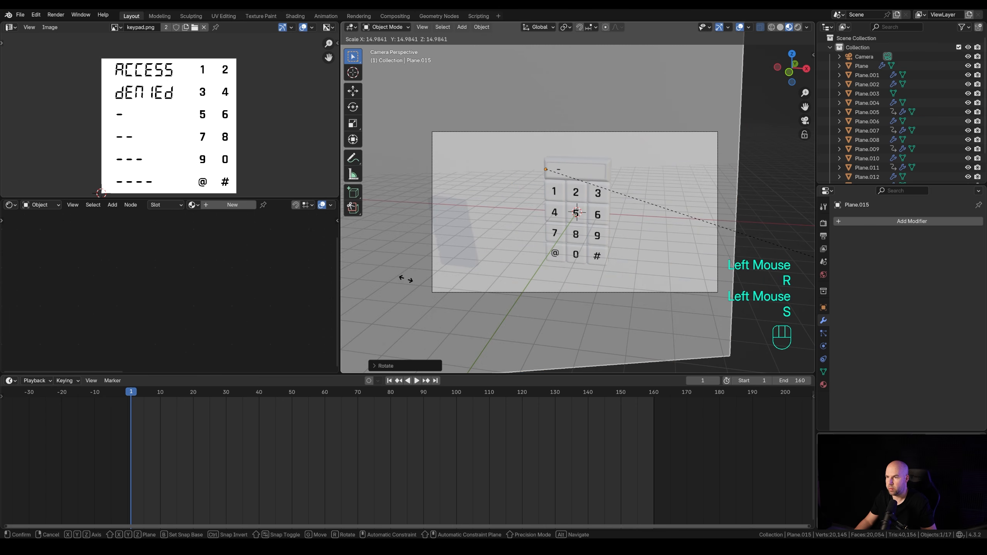
click(490, 168)
scroll(645, 198, down, 2)
key(r)
key(r)
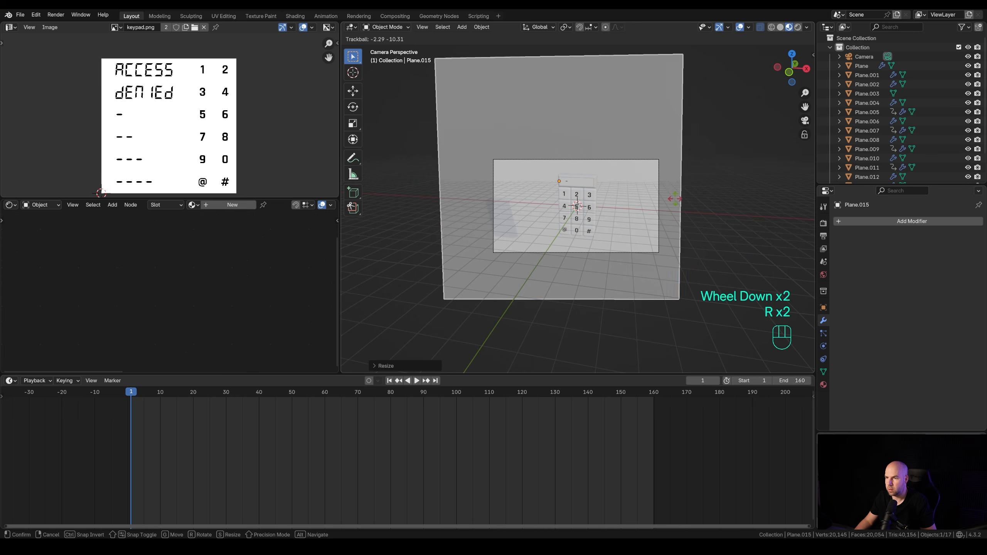
click(670, 202)
key(g)
click(646, 221)
scroll(644, 220, up, 3)
scroll(644, 220, down, 1)
shift+middle_drag(663, 206, 663, 199)
scroll(664, 199, down, 1)
- Switch the render engine to Cycles and choose its compute device
click(823, 223)
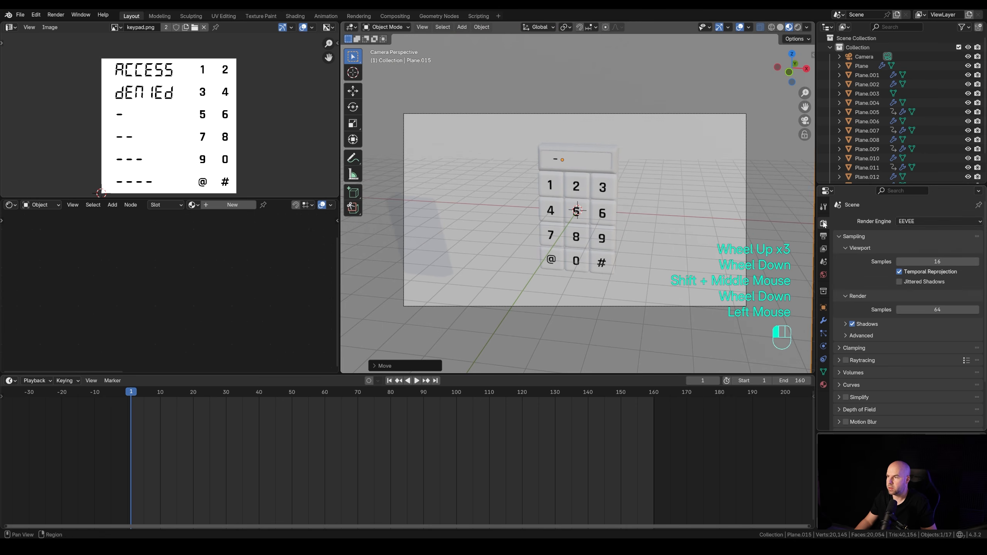
click(905, 221)
click(909, 251)
click(909, 244)
click(914, 265)
- Review the render denoising options and set the render's maximum samples to 128
click(857, 330)
click(852, 330)
click(845, 330)
scroll(843, 328, down, 2)
click(844, 327)
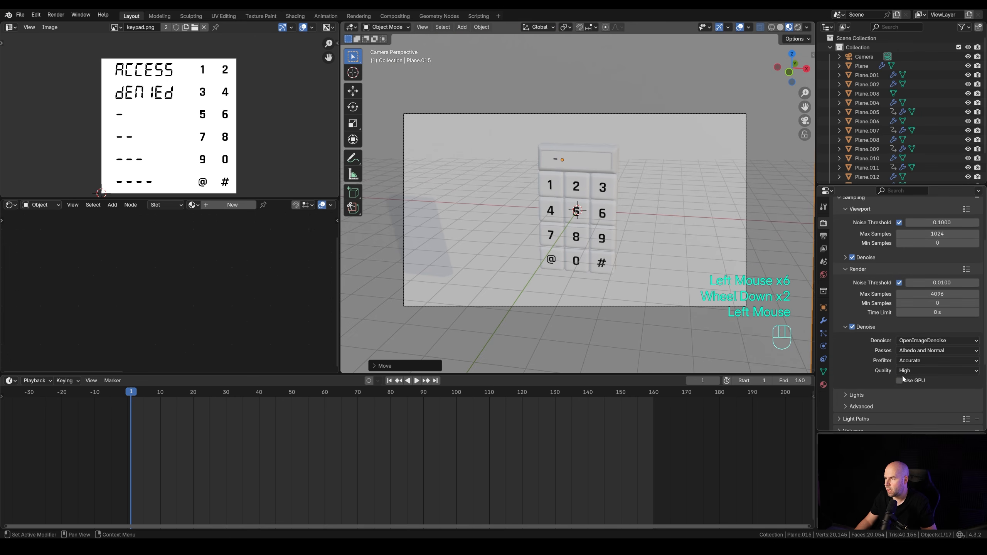
click(846, 327)
double_click(937, 294)
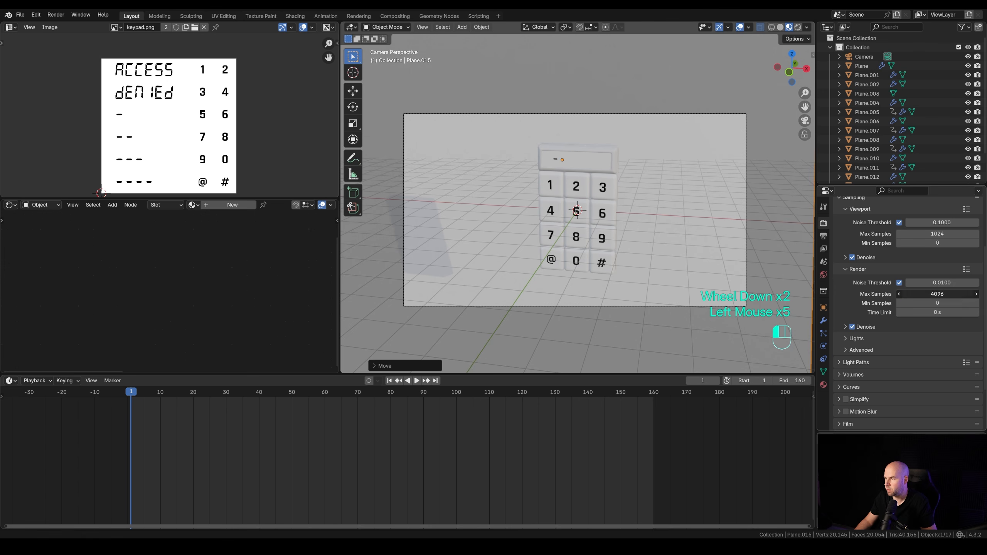
text(128)
key(Return)
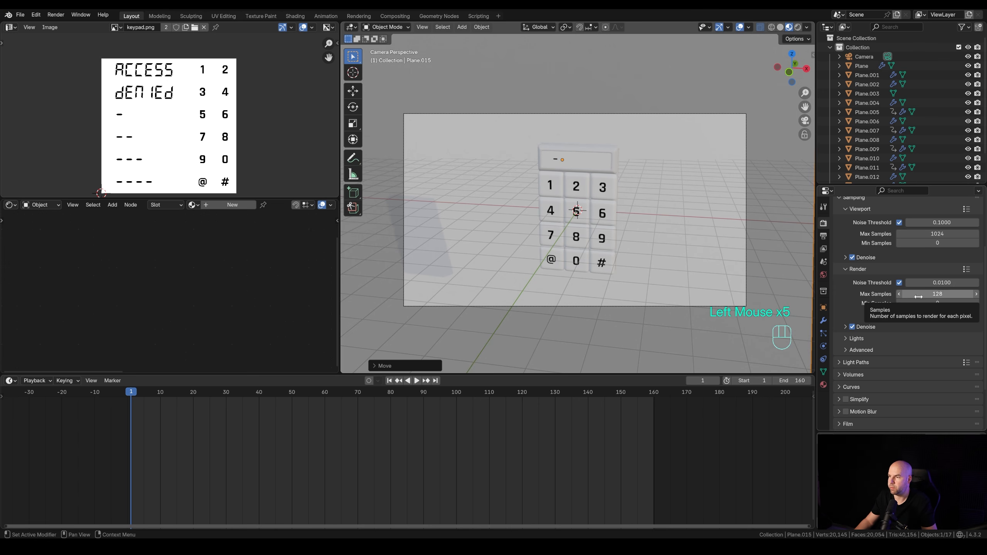
- Set the output frame rate to 30 fps
click(824, 236)
click(925, 233)
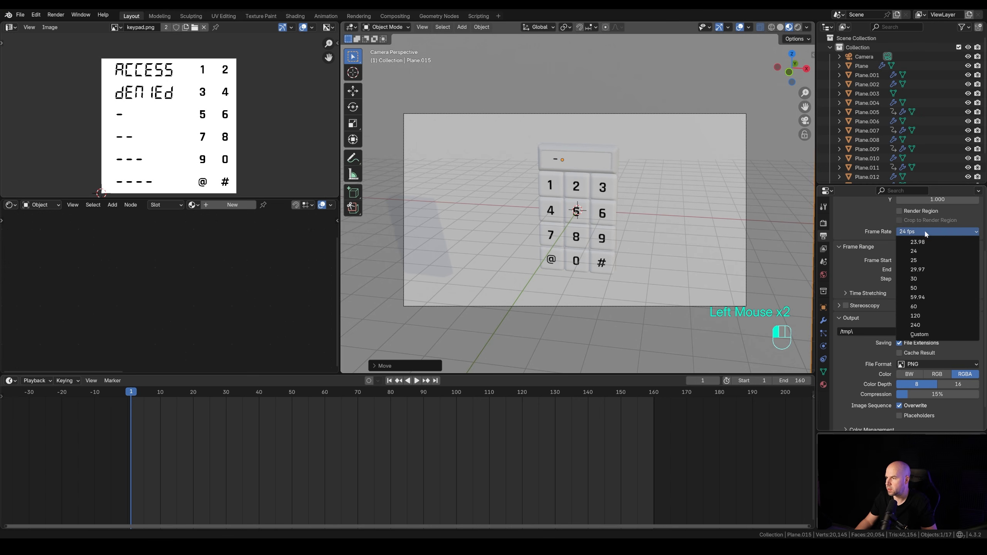
click(913, 279)
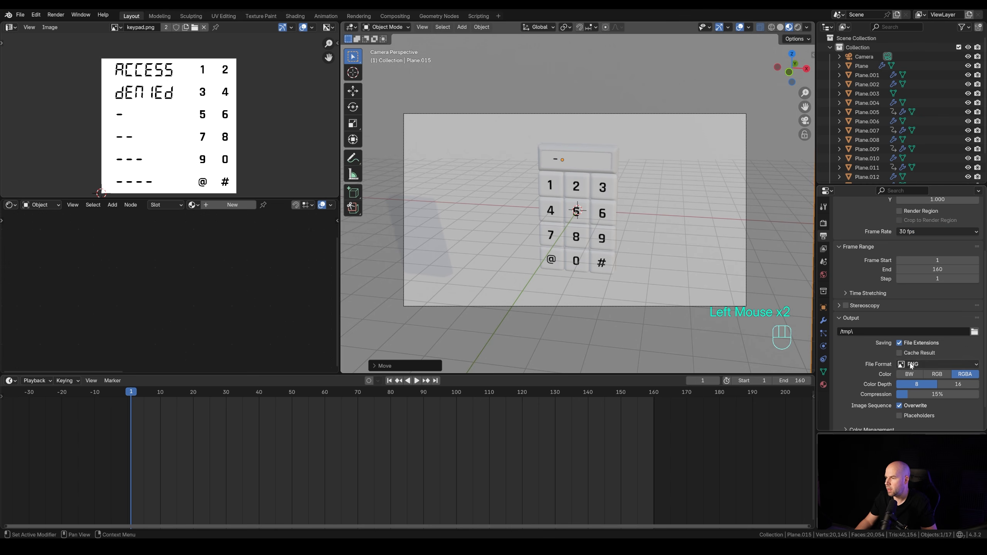
scroll(911, 366, up, 4)
- Limit the render region to the camera frame and switch the viewport to rendered shading
key(ctrl+b)
drag(699, 303, 768, 322)
key(z)
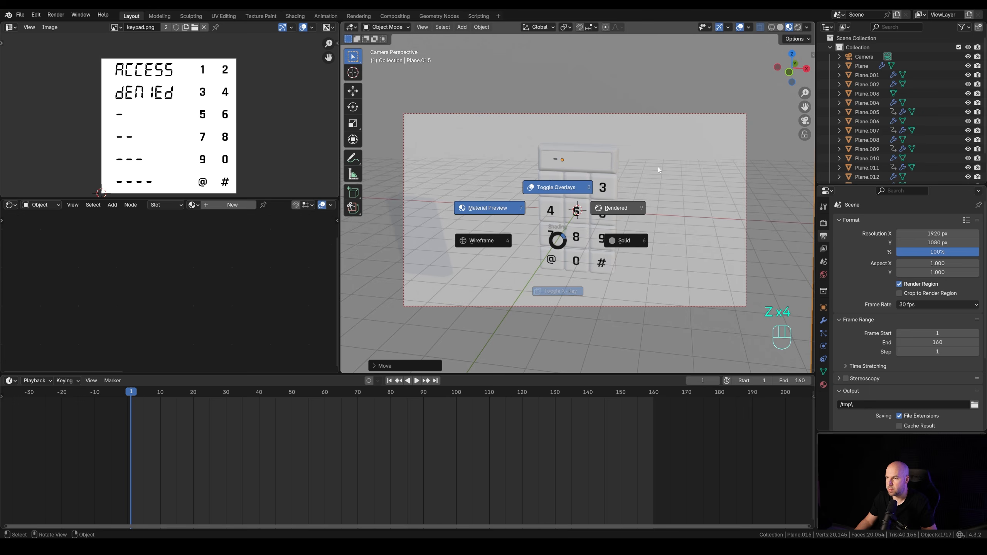
click(658, 169)
- Add an area light, raise it above the keypad, and enlarge it to about 8.85 m
scroll(630, 165, down, 3)
key(shift+a)
mouse_move(625, 190)
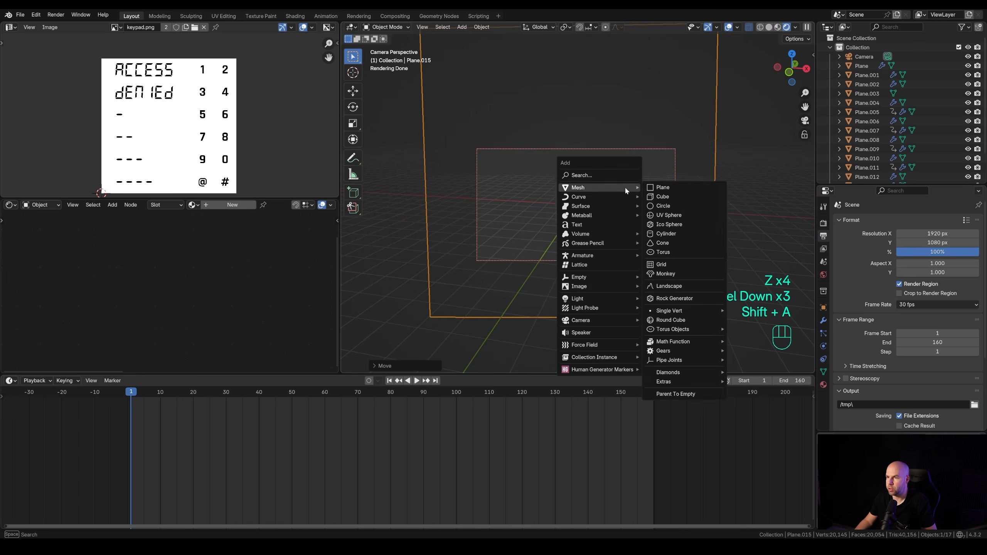
mouse_move(621, 300)
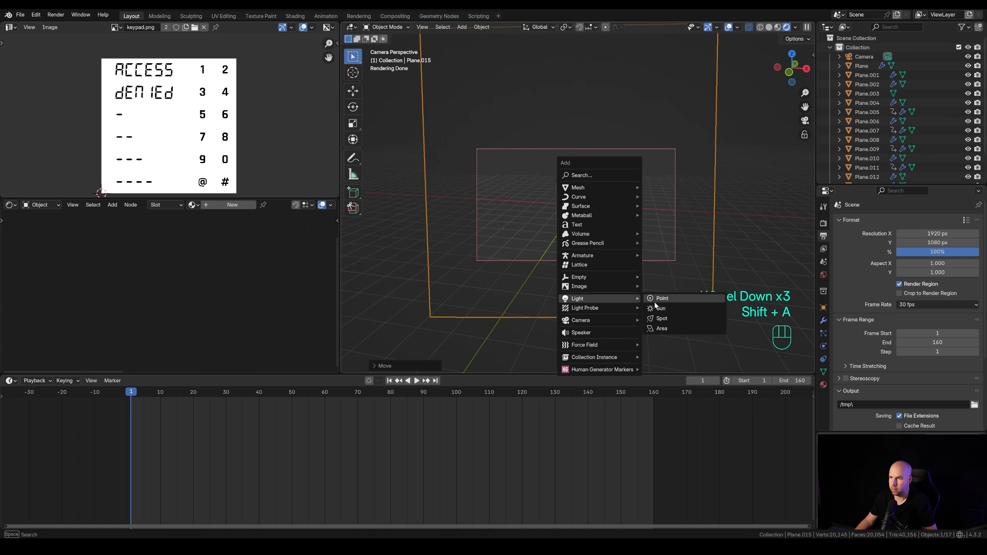
click(661, 329)
key(g)
key(z)
click(598, 123)
drag(589, 96, 665, 113)
shift+middle_drag(698, 158, 682, 174)
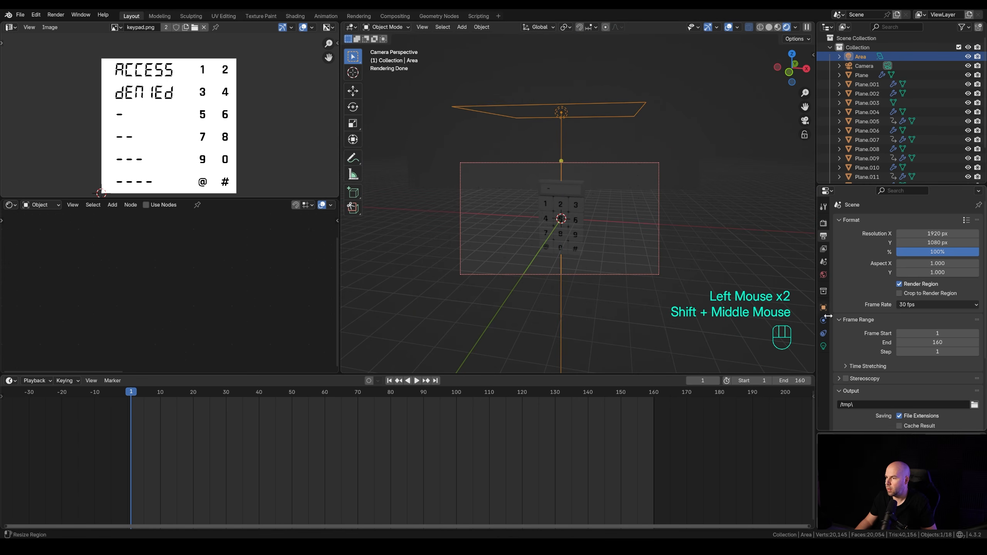
- Set the area light's power to 500 W
click(823, 346)
click(931, 284)
text(5000)
key(Return)
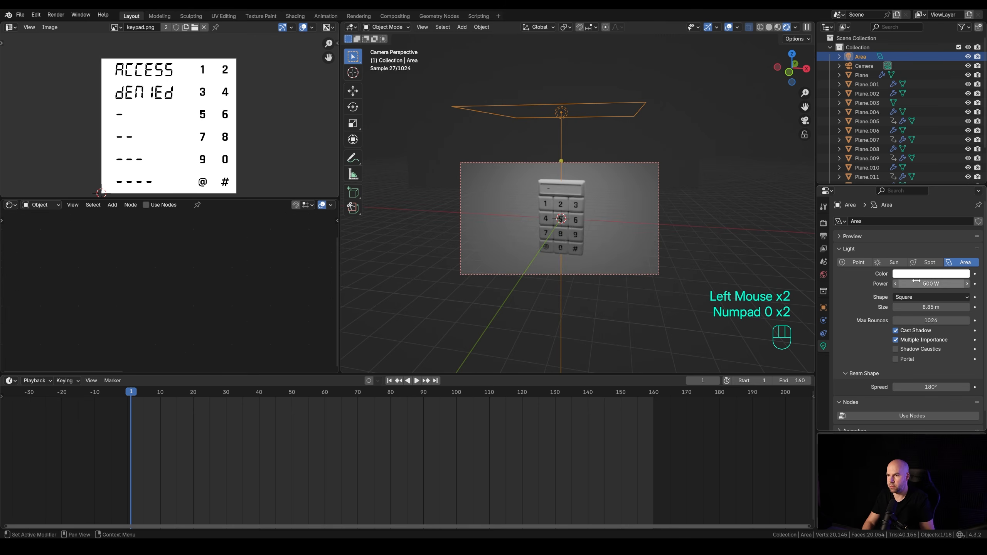
- Move the area light forward so it lights the front of the keypad, and hide the viewport toolbar
scroll(646, 182, up, 1)
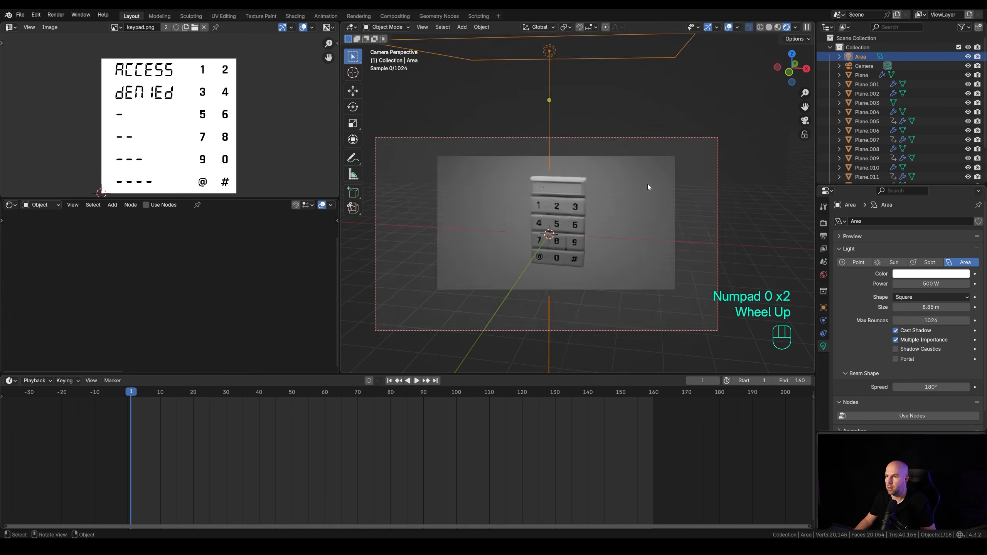
key(g)
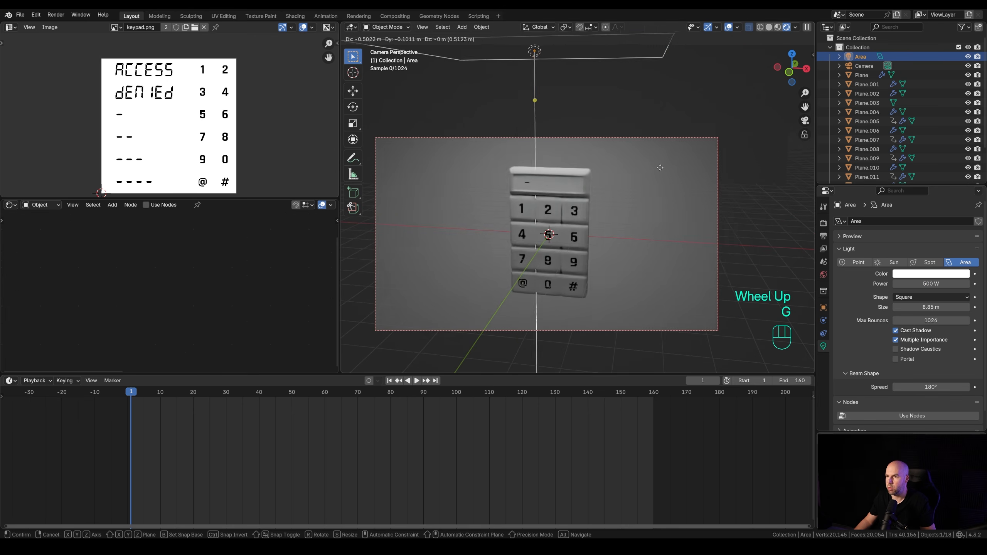
click(579, 202)
key(t)
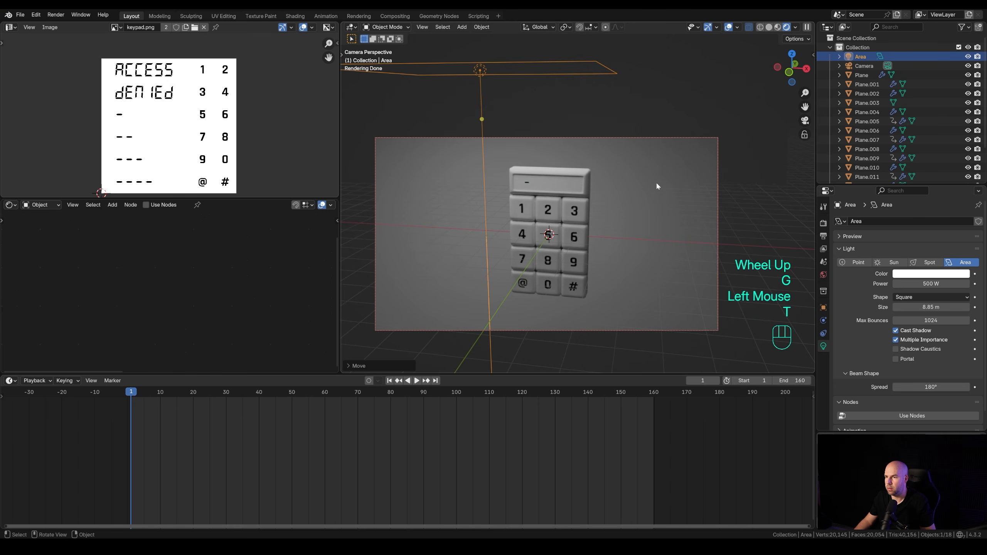
- Preview the animation under the area light and save the file
scroll(632, 193, down, 1)
scroll(623, 199, up, 2)
key(space)
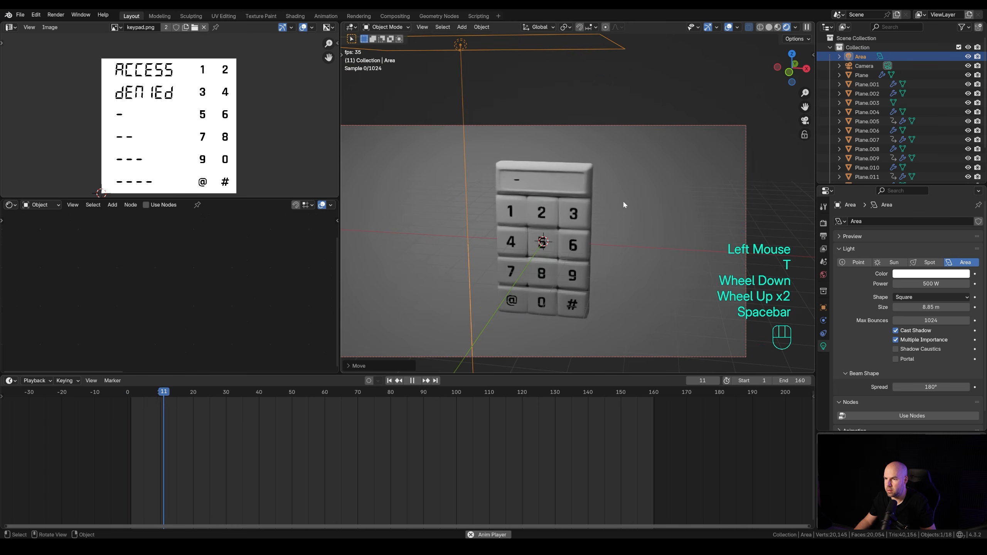
key(Escape)
key(ctrl+s)
- Parent the display and all the keys to the keypad's base plate with Object (Keep Transform)
middle_drag(645, 209, 560, 202)
scroll(594, 188, down, 1)
scroll(594, 189, up, 2)
click(544, 171)
shift+click(564, 171)
shift+click(584, 172)
shift+click(587, 203)
drag(544, 94, 583, 289)
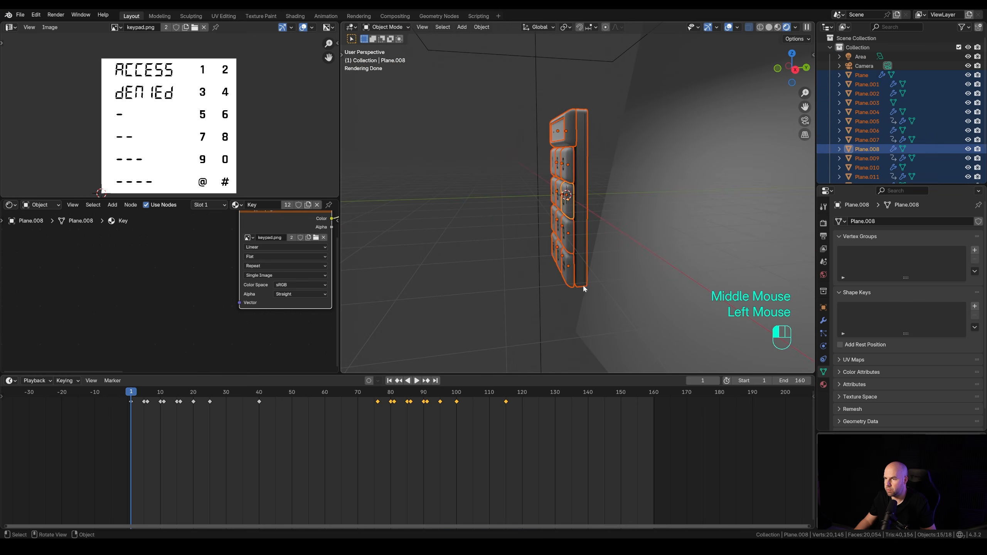
shift+click(586, 160)
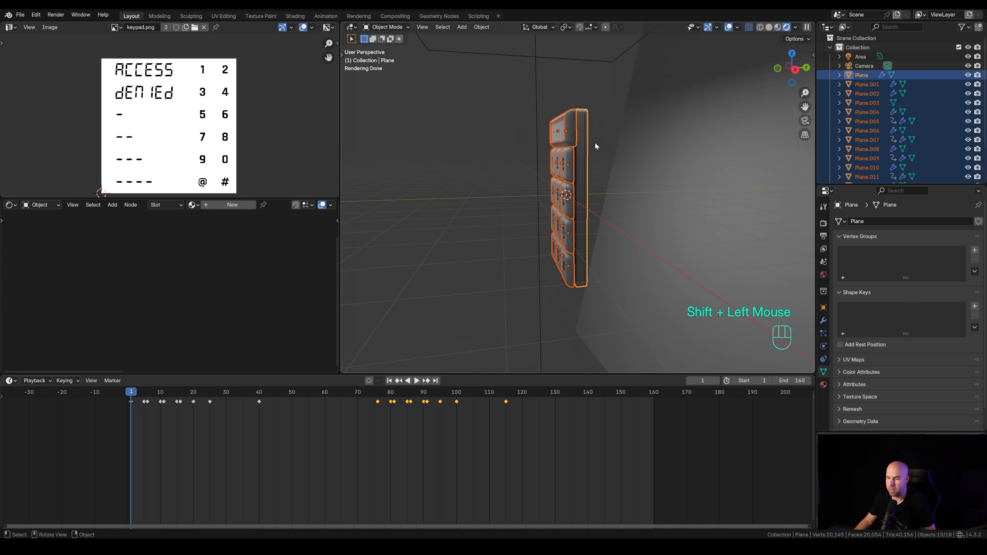
key(ctrl+p)
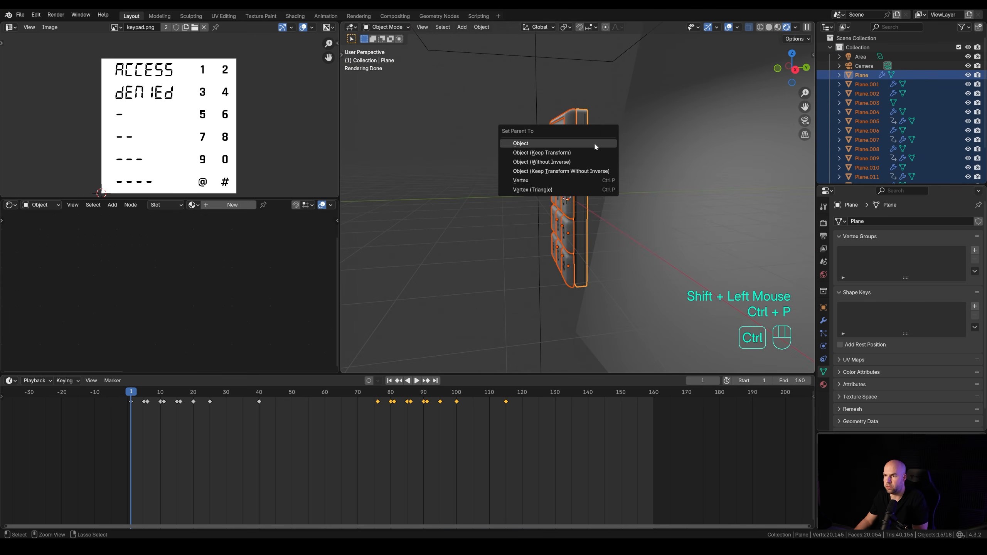
click(555, 153)
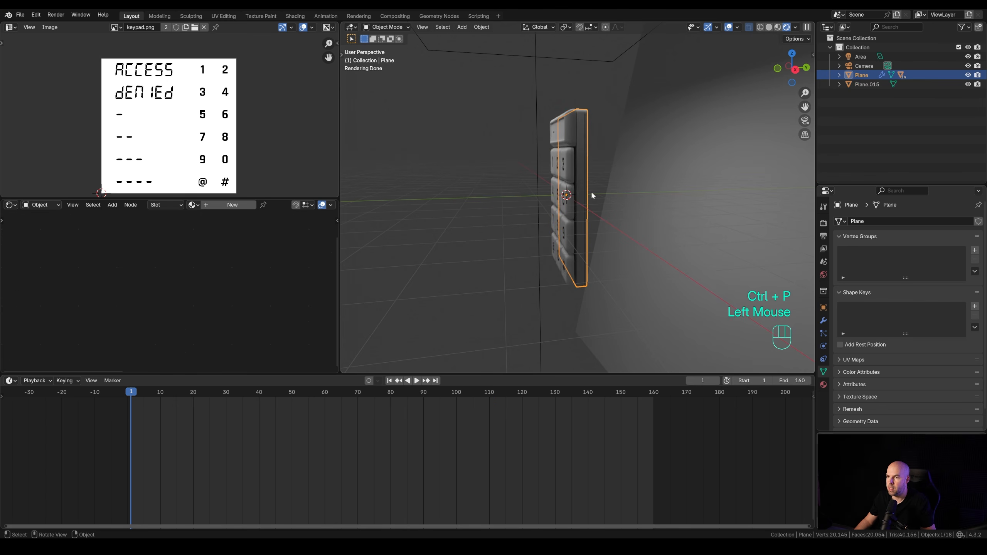
middle_drag(592, 195, 606, 203)
key(r)
key(r)
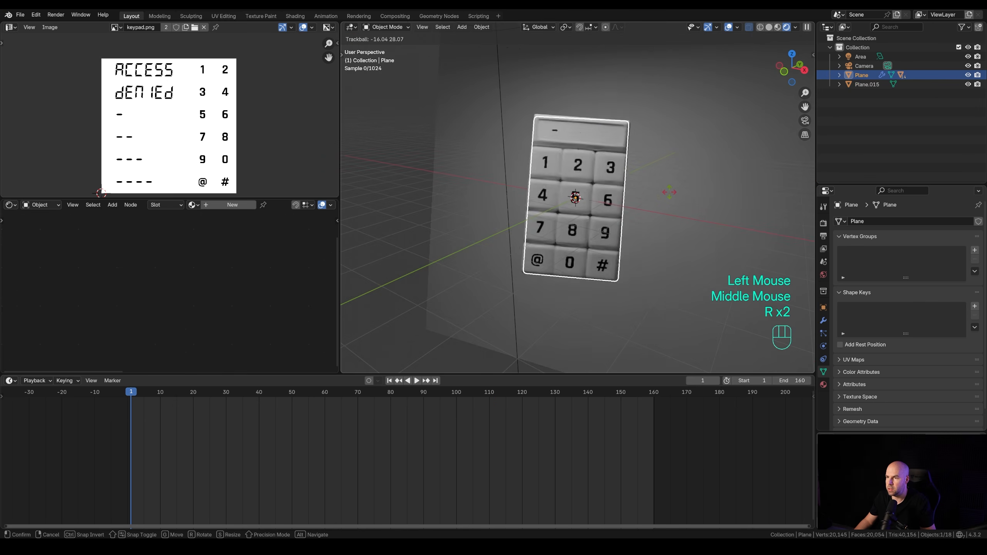
key(Escape)
key(KP_0)
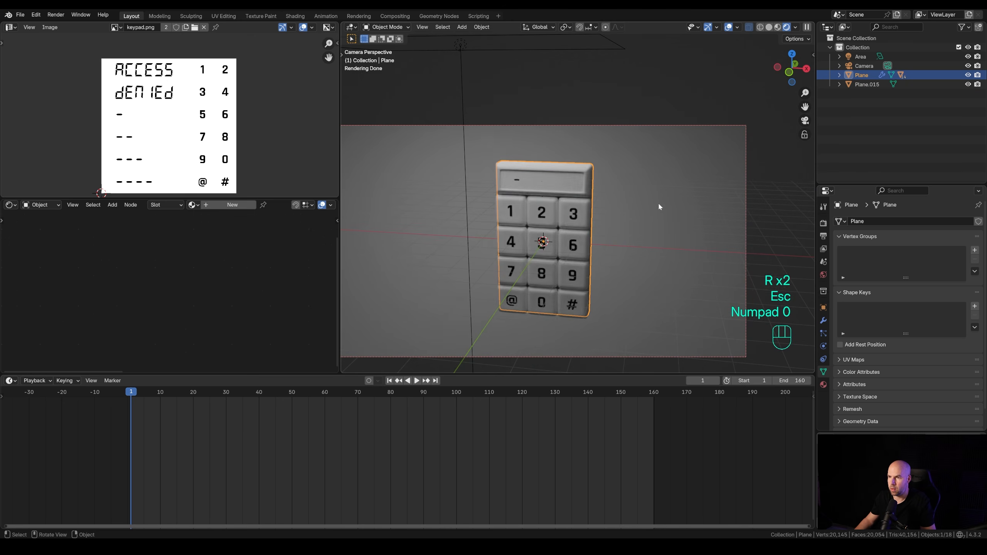
- Start playback and tilt the keypad freely in the camera view to a rotation of about X 64°, Y 16°, Z -10°
key(space)
key(r)
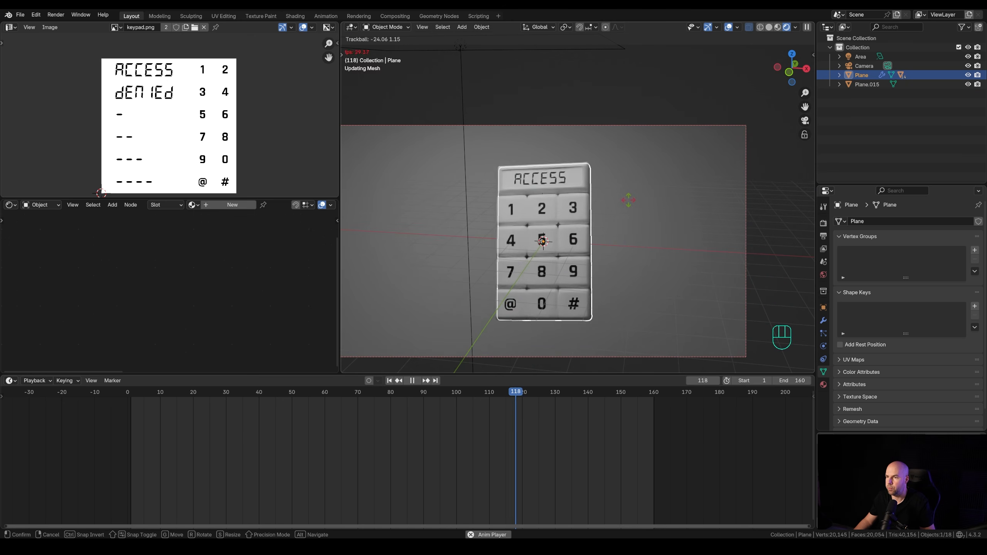
key(Escape)
key(r)
key(r)
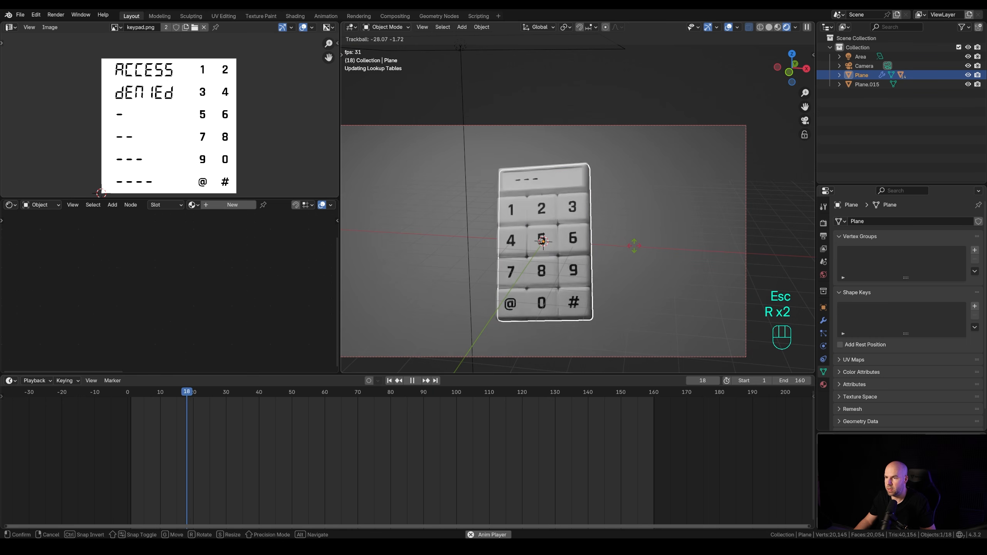
click(633, 247)
key(r)
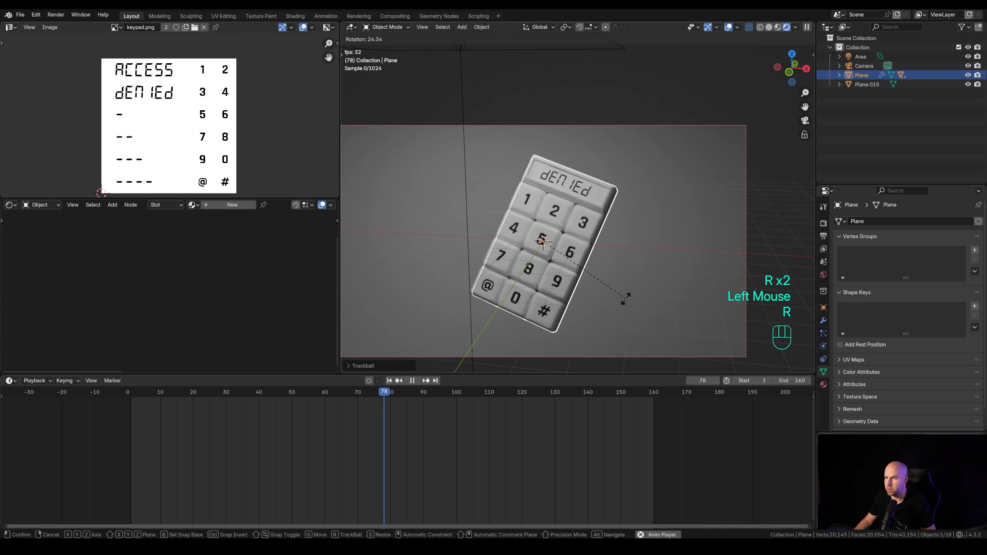
click(712, 144)
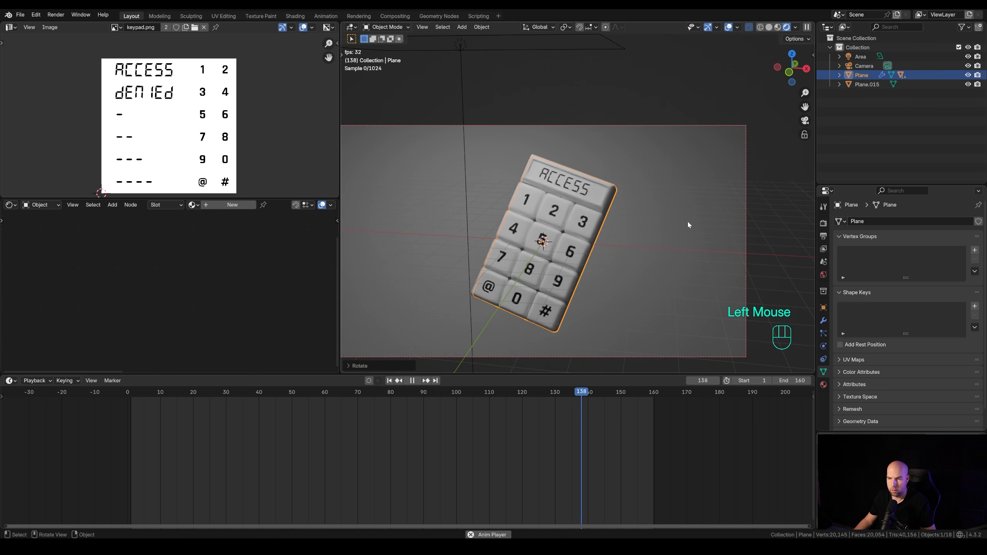
key(r)
key(z)
key(Escape)
- Keyframe only the keypad's Z rotation at frame 1 and duplicate that keyframe to frame 161
key(n)
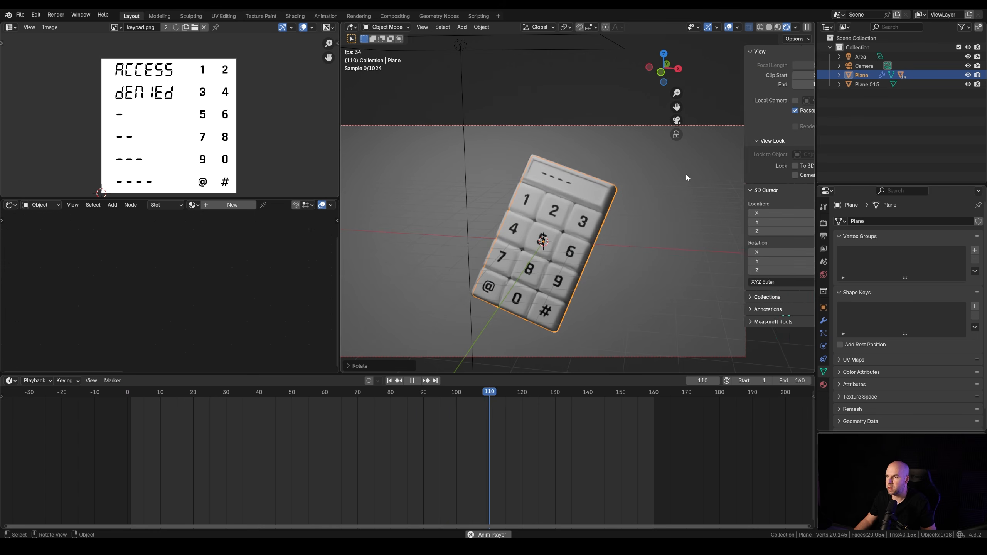
key(space)
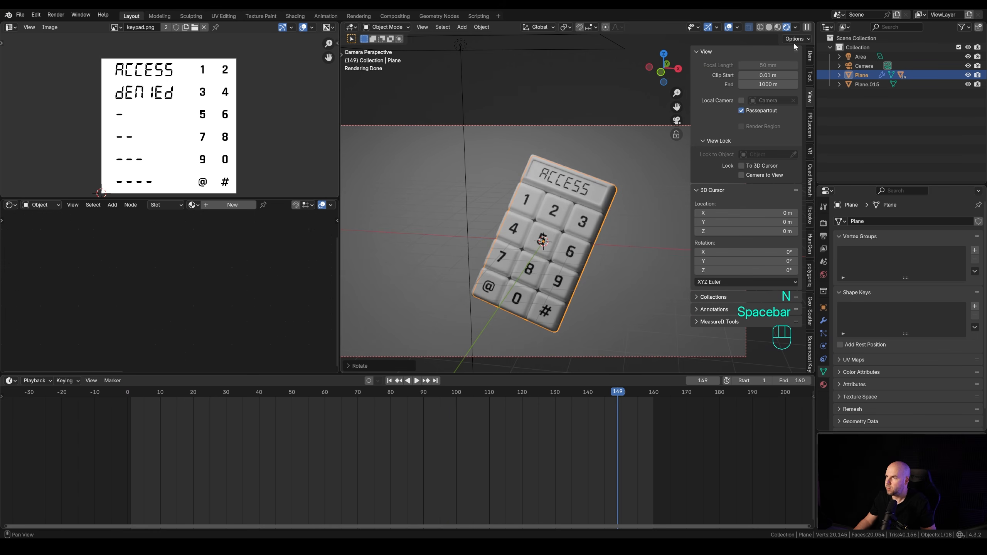
click(811, 61)
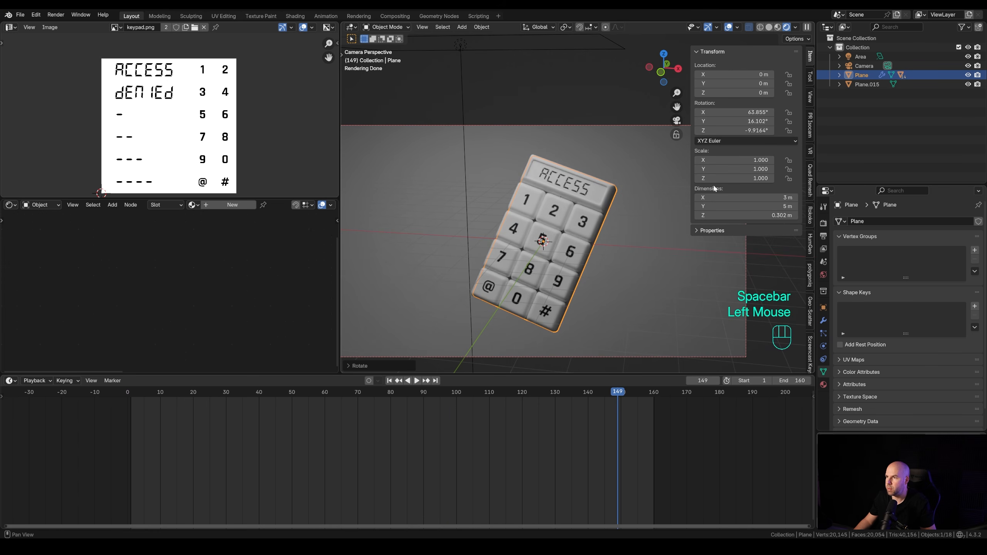
click(130, 403)
right_click(739, 130)
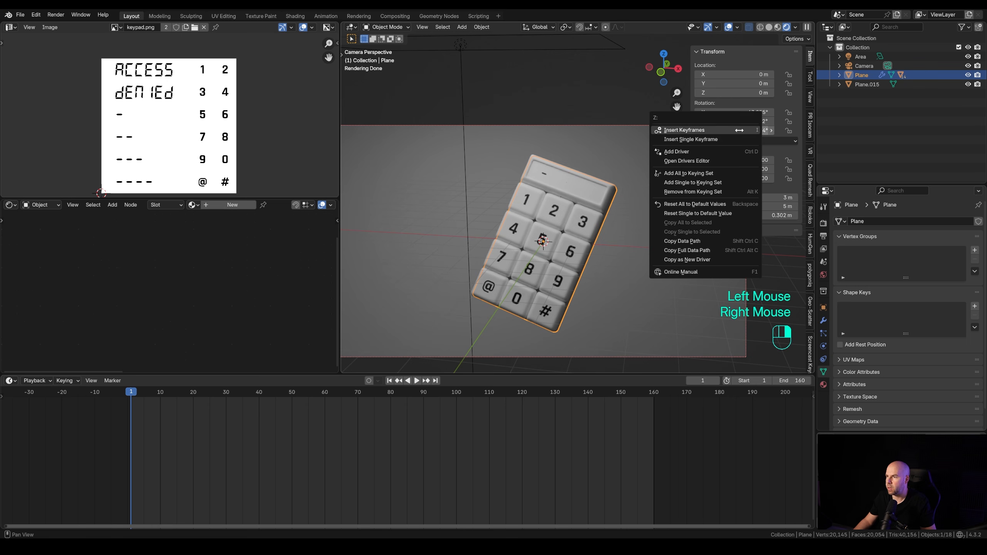
click(694, 139)
key(shift)
key(shift+d)
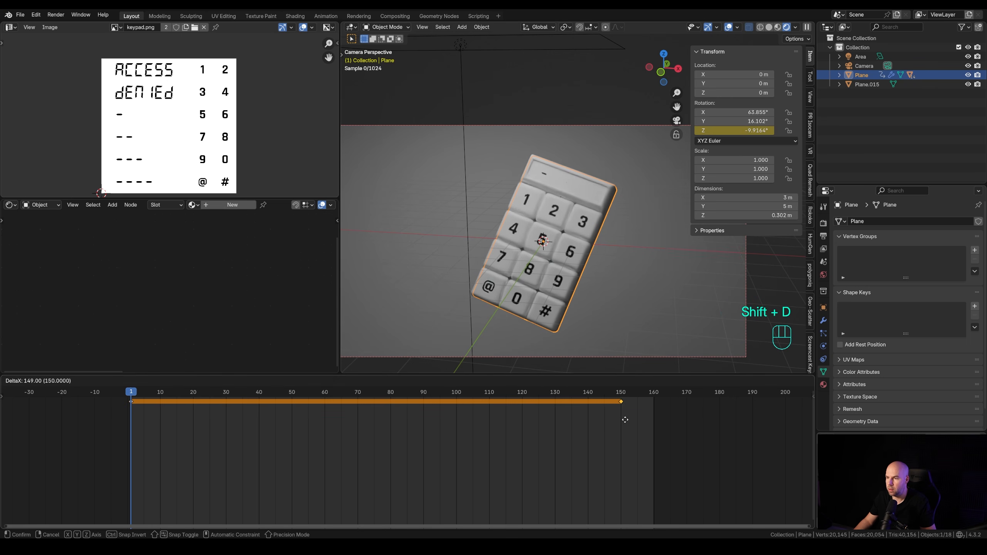
click(660, 413)
- At frame 54, set the keypad's Z rotation to about -25.4° and keyframe it
drag(296, 394, 307, 395)
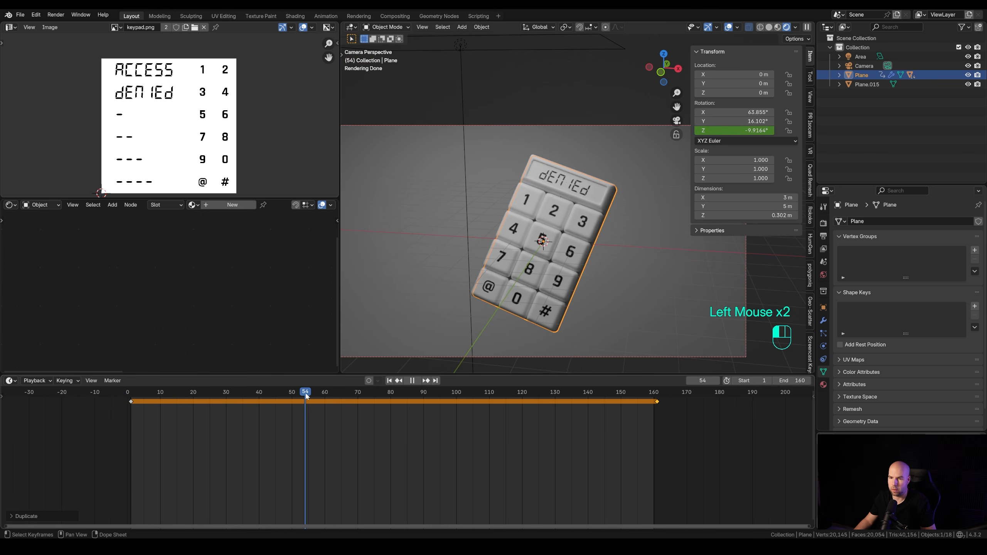
mouse_move(739, 131)
shift+mouse_down()
mouse_move(668, 131)
mouse_move(731, 131)
shift+mouse_up()
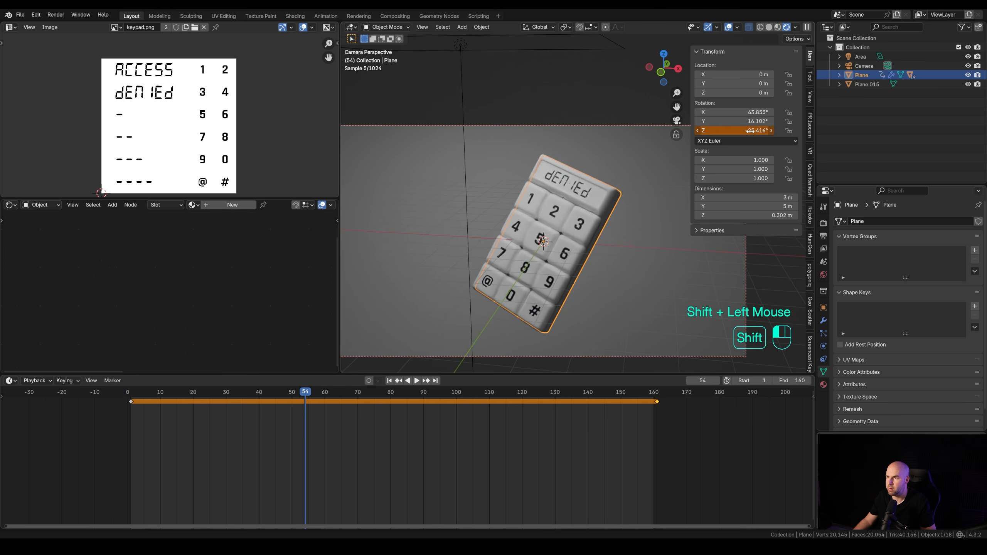
right_click(731, 130)
click(731, 130)
click(305, 402)
- At frame 107, set the keypad's Z rotation to about 14.2° and keyframe it
drag(336, 391, 479, 390)
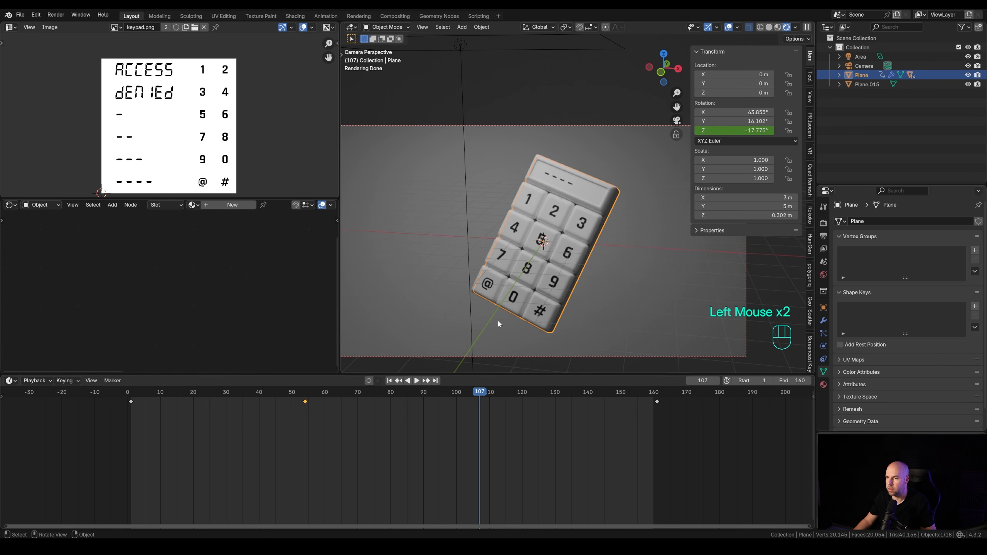
key(r)
key(z)
key(Escape)
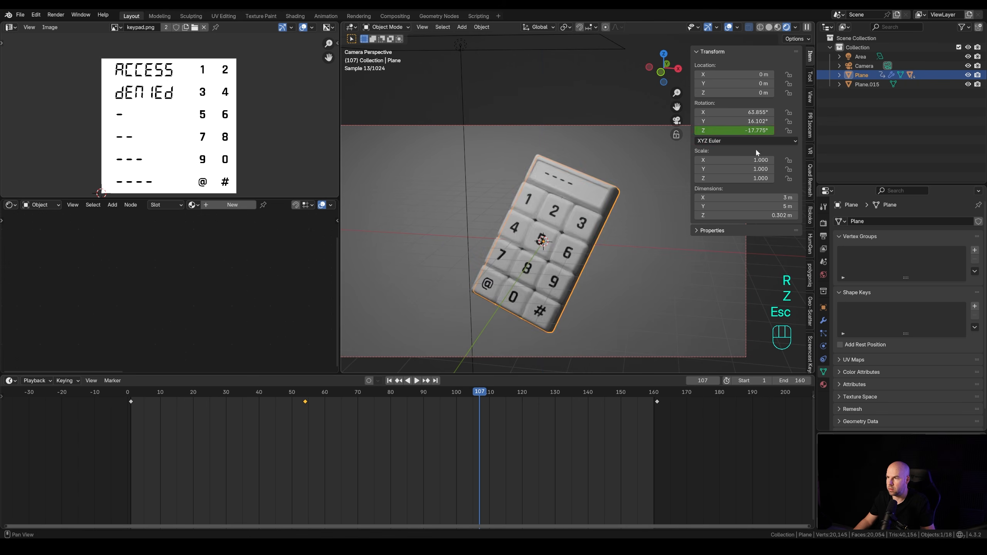
click(756, 148)
drag(738, 131, 704, 131)
key(i)
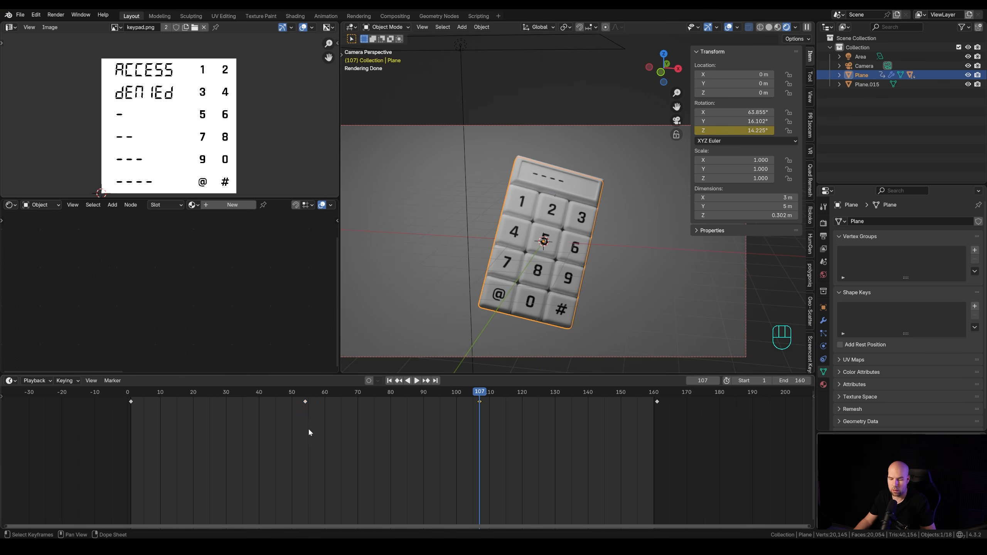
- Switch the timeline to the Graph Editor and frame the keypad's whole Z Euler Rotation curve
key(ctrl+Tab)
scroll(505, 450, down, 3)
middle_drag(562, 460, 244, 456)
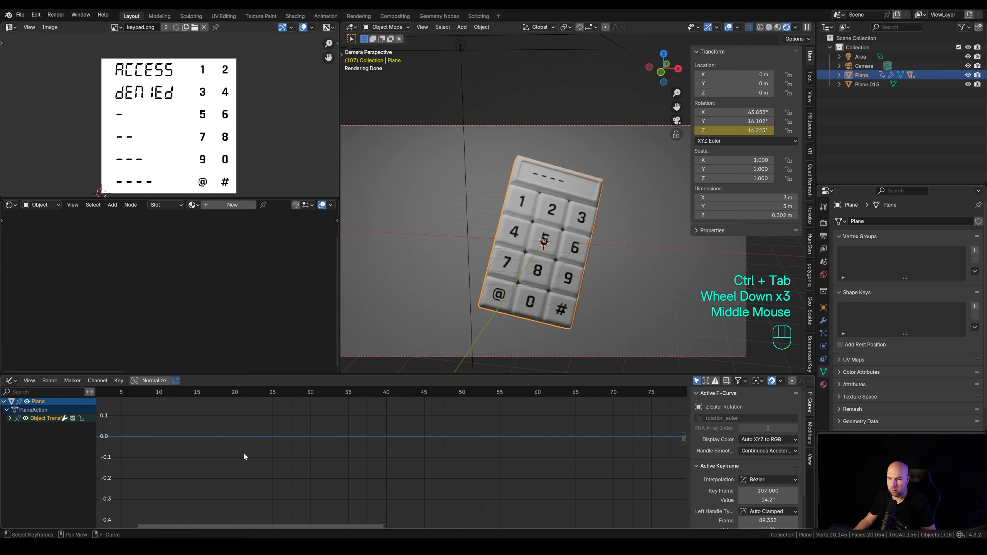
click(9, 419)
key(a)
key(KP_Decimal)
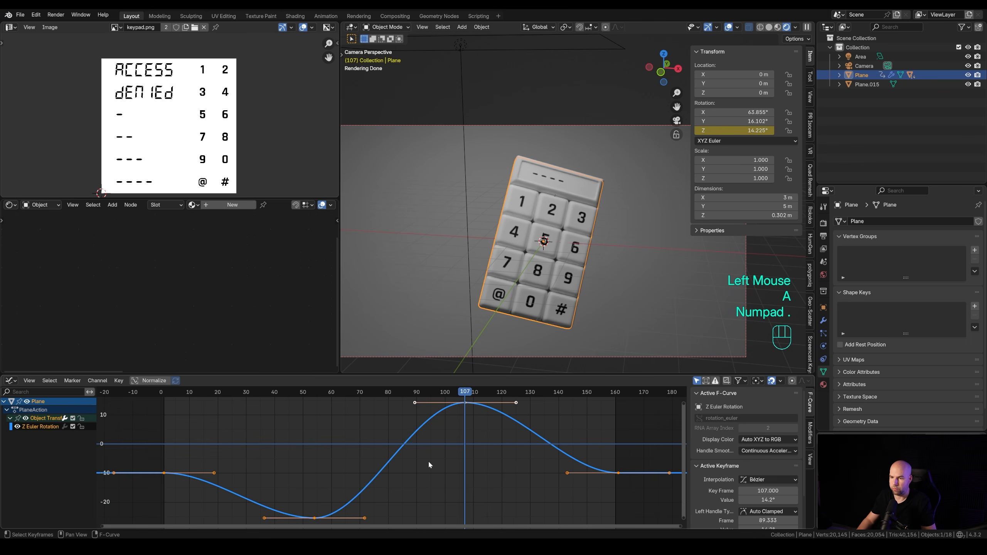
- Angle the curve handles at frames 1 and 161 so the Z rotation loops without easing at its ends
scroll(407, 472, down, 1)
click(250, 471)
key(ctrl+z)
scroll(322, 454, down, 1)
click(264, 472)
click(263, 470)
drag(261, 469, 255, 497)
drag(521, 472, 504, 417)
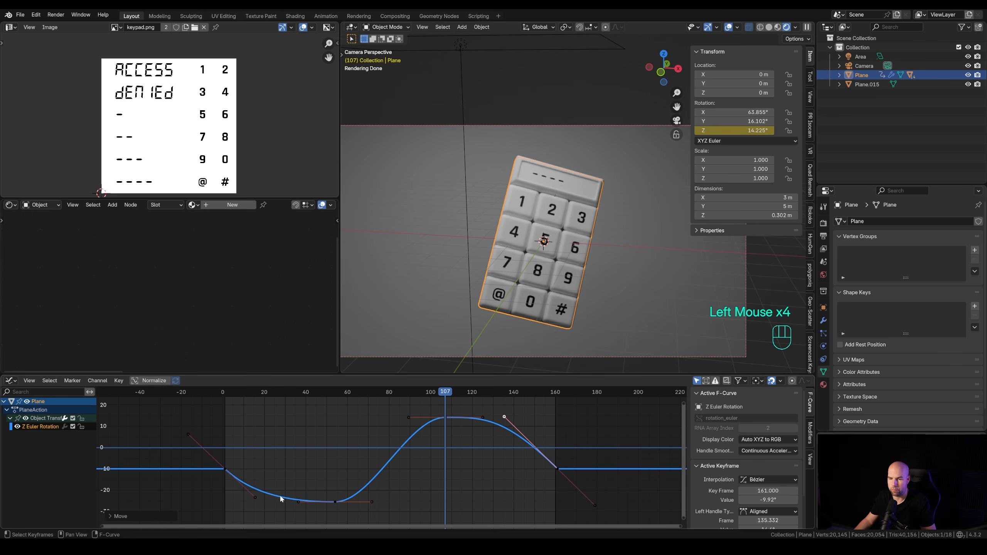
drag(245, 493, 246, 494)
- Tilt the curve handles at frames 107 and 54 to shape the Z rotation into a smooth wave
drag(482, 418, 481, 405)
click(372, 502)
drag(372, 504, 369, 481)
- Play back the keypad's swinging animation in the camera view, return to frame 2, and save the file
click(236, 392)
key(space)
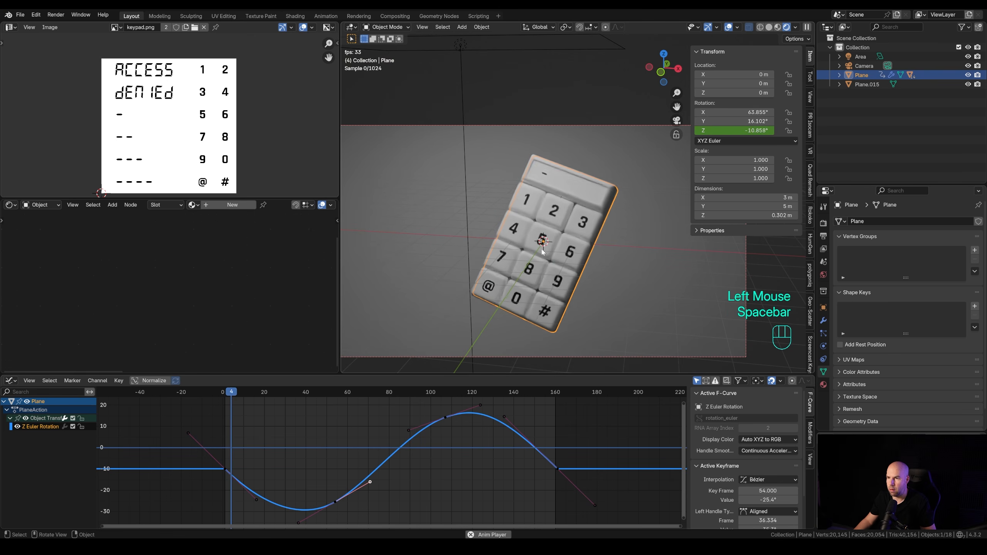
scroll(576, 198, up, 2)
scroll(576, 197, down, 2)
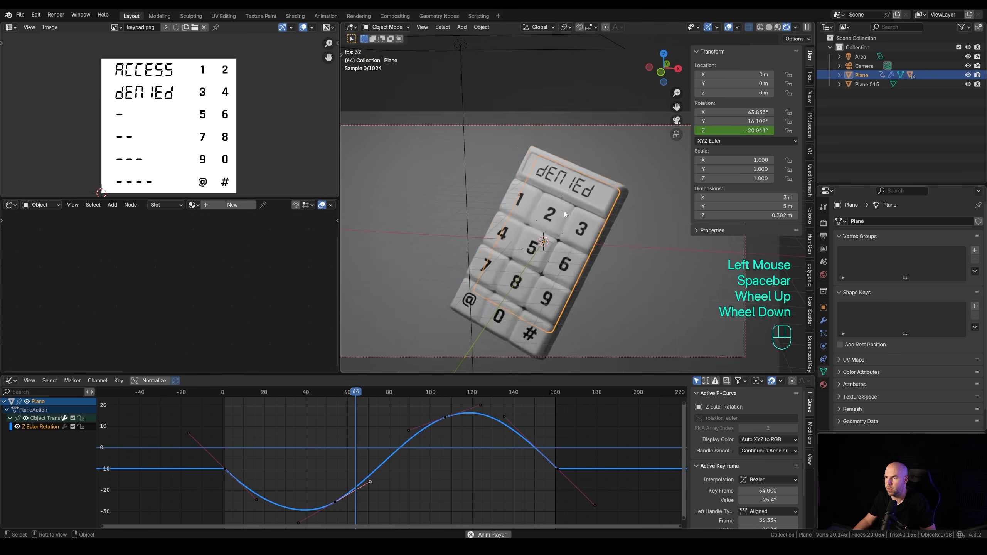
shift+middle_drag(567, 221, 572, 196)
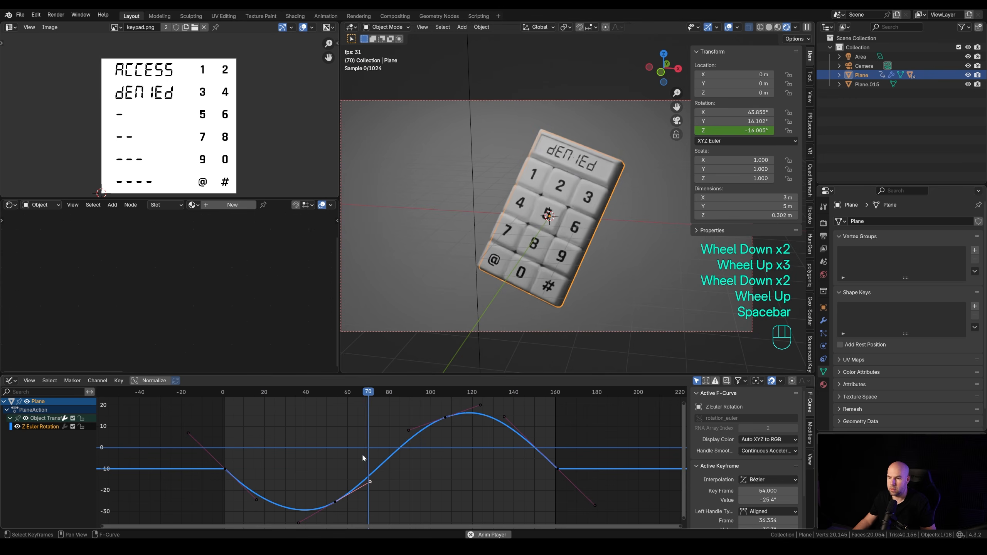
key(space)
click(227, 393)
key(ctrl+s)
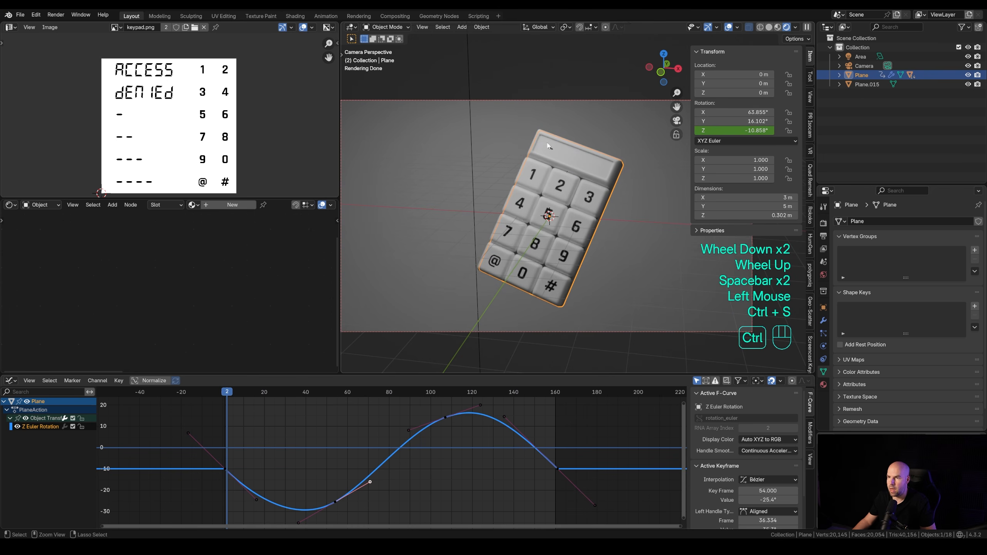
- Select the camera and insert a location keyframe for it at frame 1
click(538, 103)
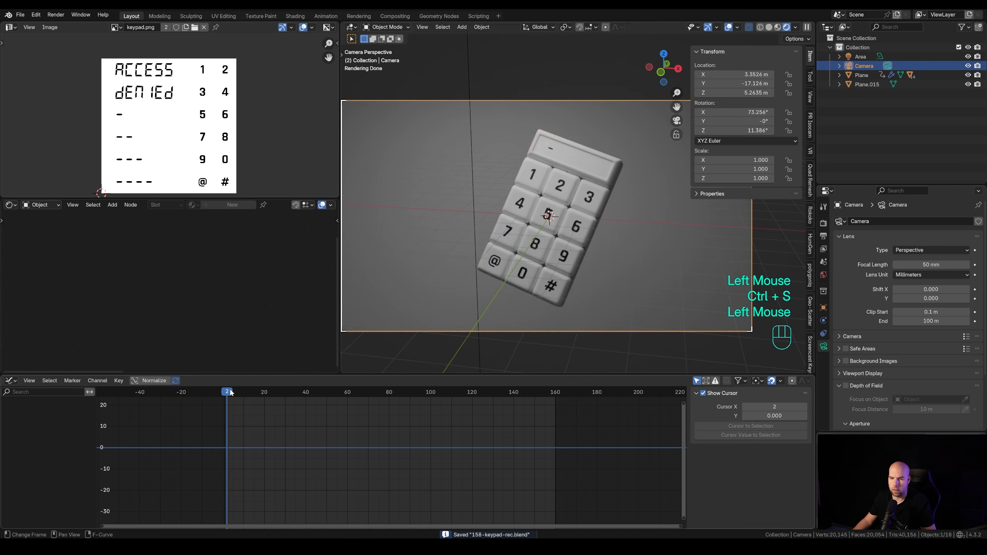
double_click(225, 391)
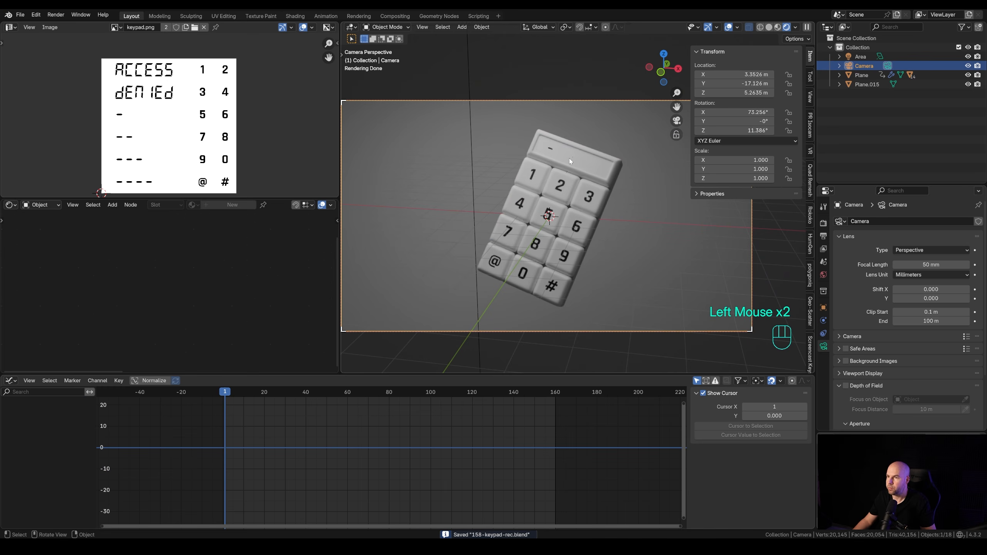
key(k)
click(463, 195)
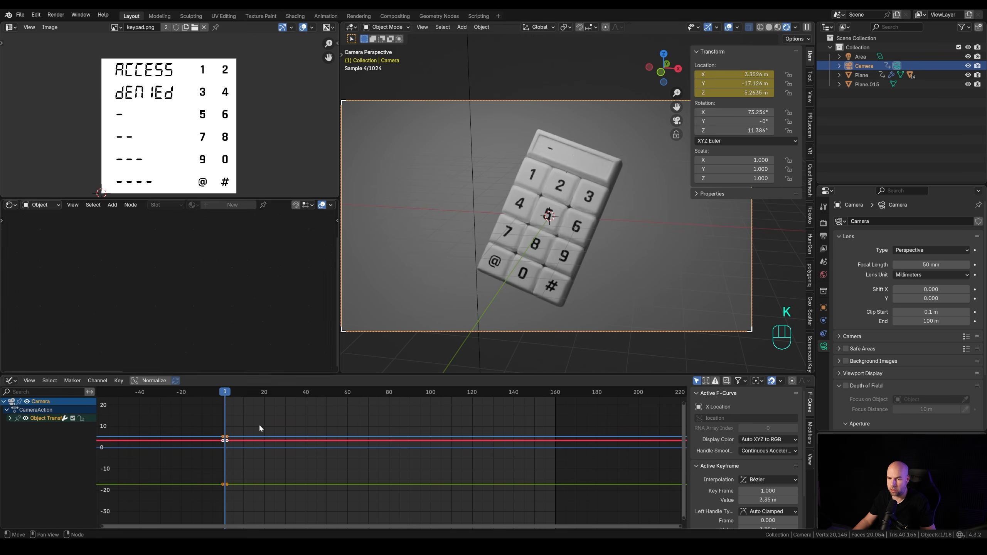
- Switch the Graph Editor back to the Timeline and duplicate the camera's keyframe to frame 161
click(10, 380)
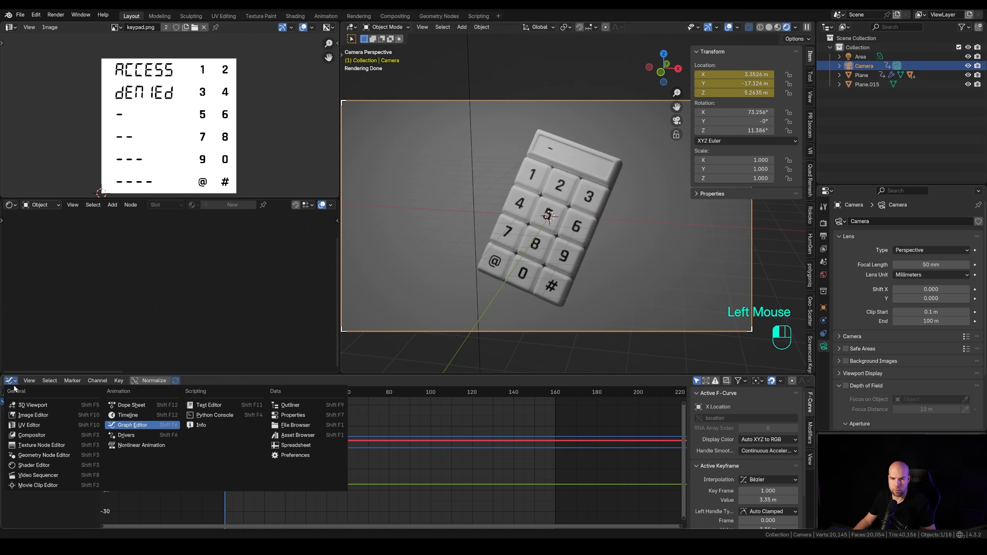
click(133, 416)
key(shift+d)
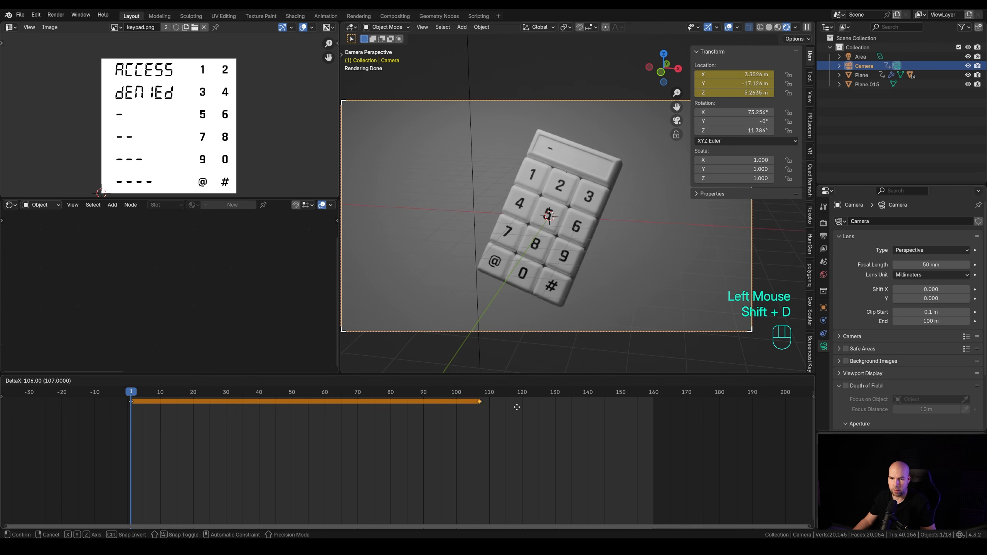
click(658, 411)
- Enable auto keying and nudge the camera slightly at frames 31 and 58
drag(169, 394, 229, 395)
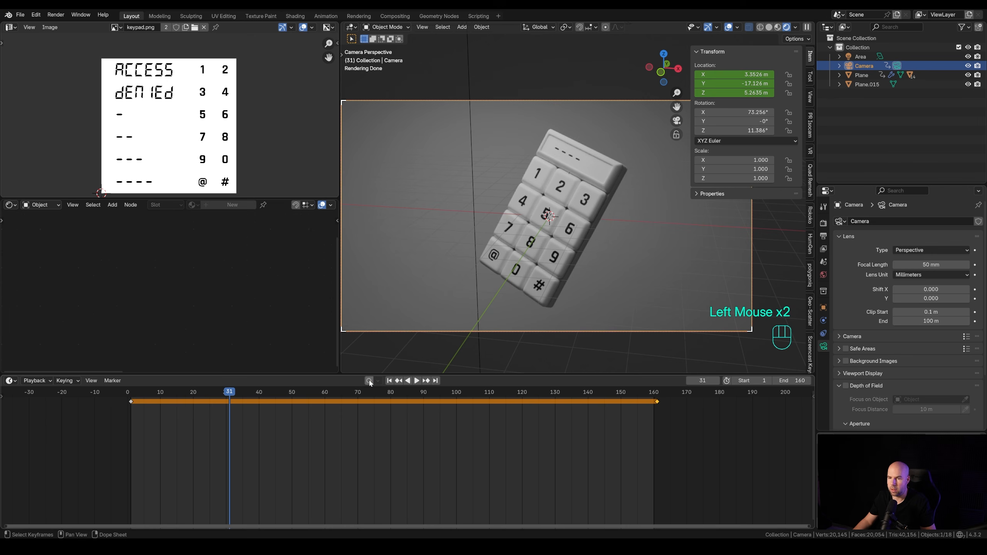
key(g)
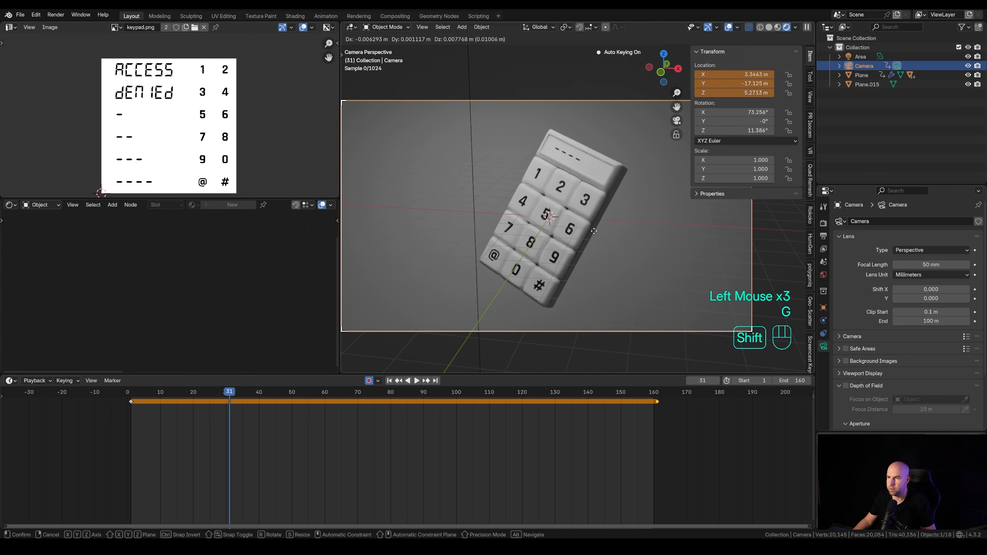
shift+click(440, 362)
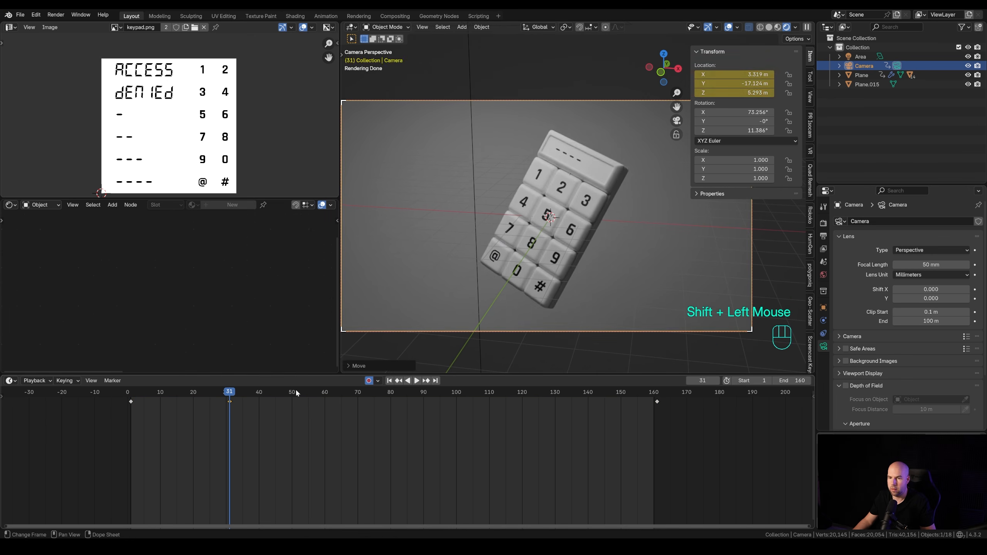
click(318, 392)
key(g)
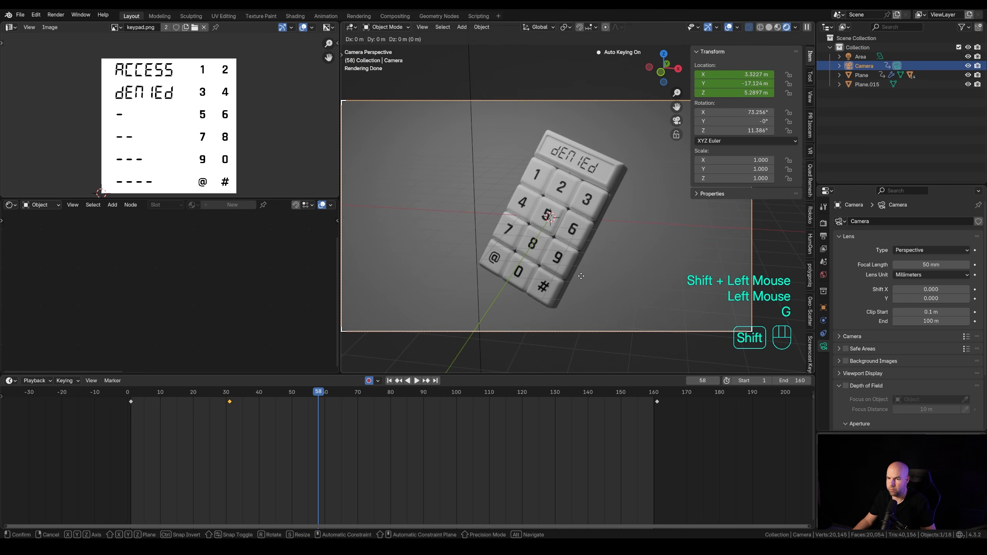
shift+click(579, 277)
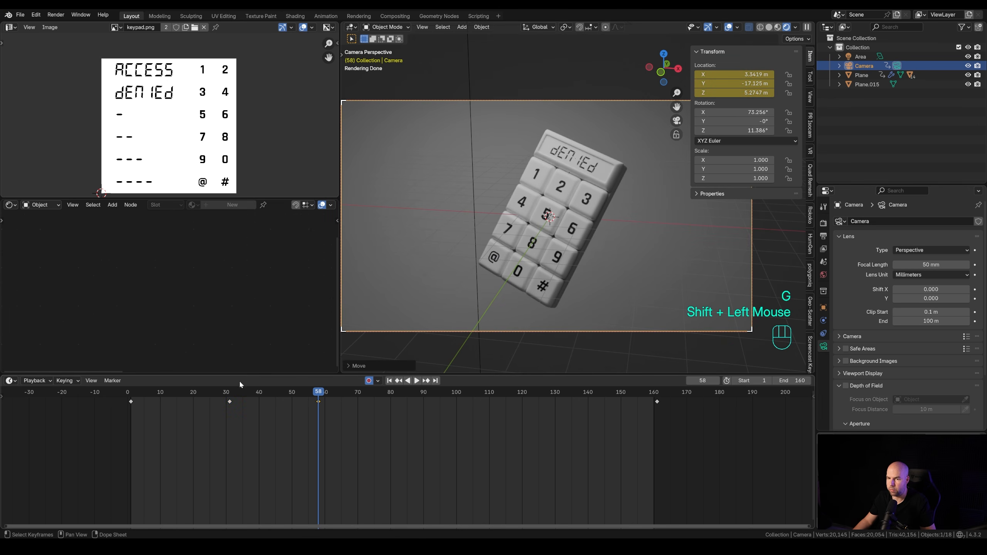
- Nudge the camera slightly at frames 87, 115 and 139, and turn auto keying off
click(413, 393)
key(g)
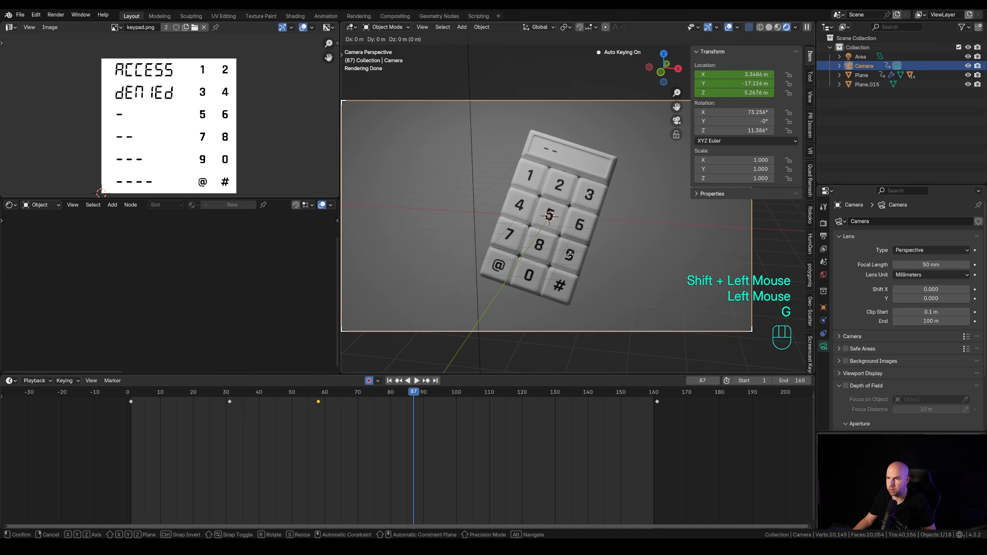
shift+click(570, 254)
click(506, 392)
key(g)
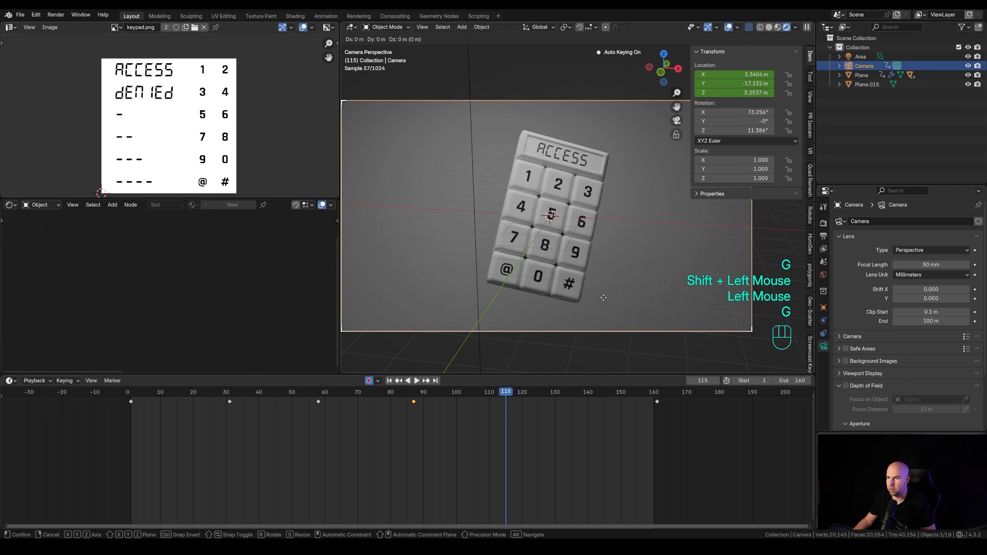
shift+click(525, 304)
click(585, 392)
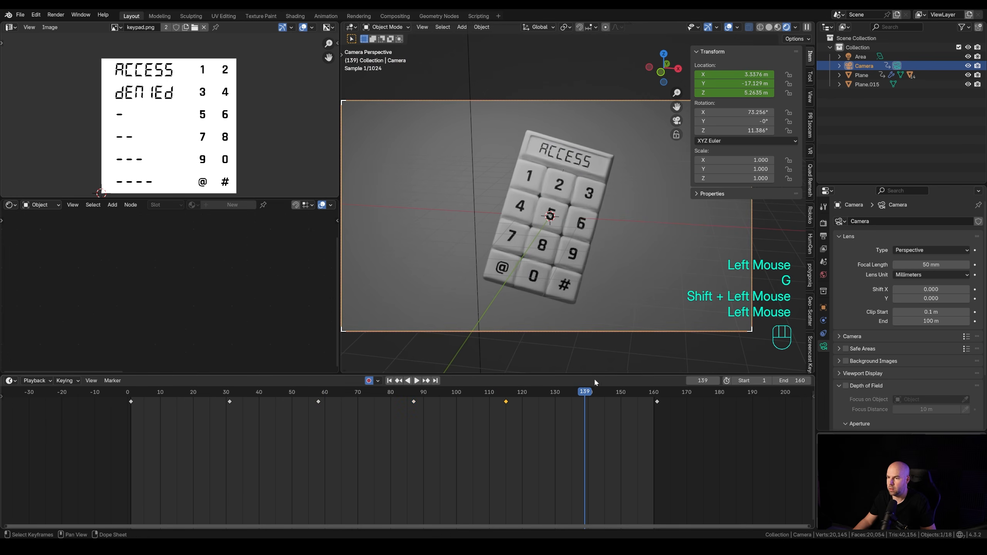
key(g)
shift+click(569, 384)
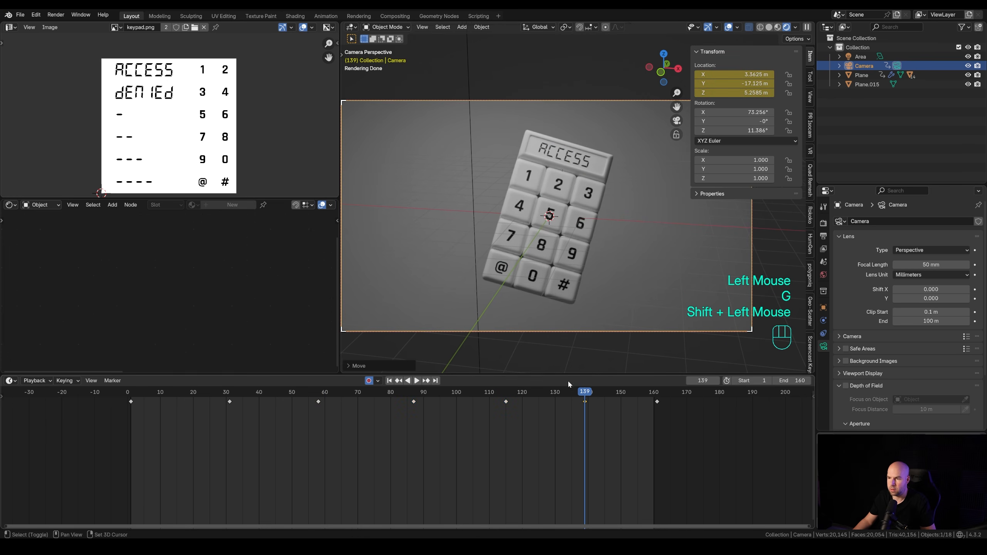
click(368, 381)
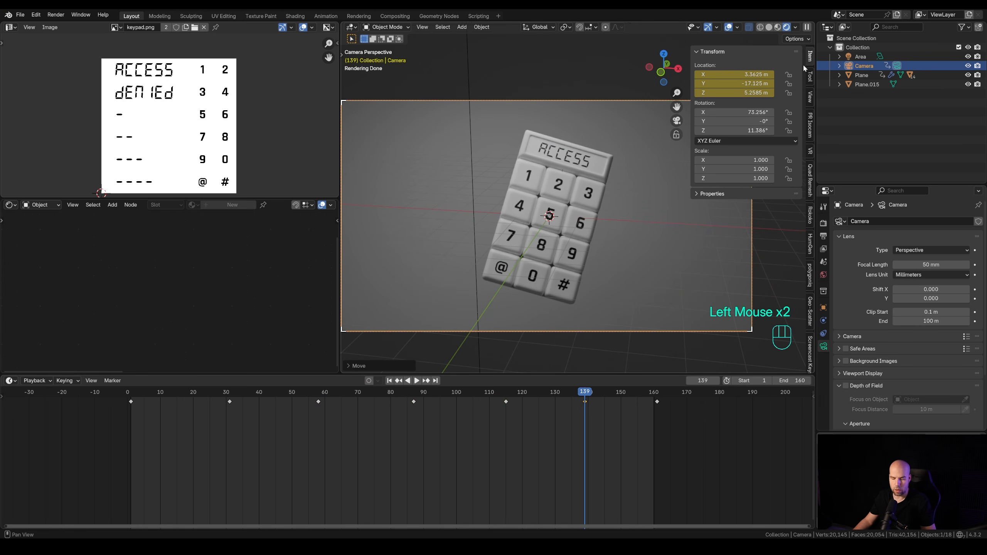
- Hide the viewport sidebar and play back the animation to check the subtle camera movement
key(n)
key(space)
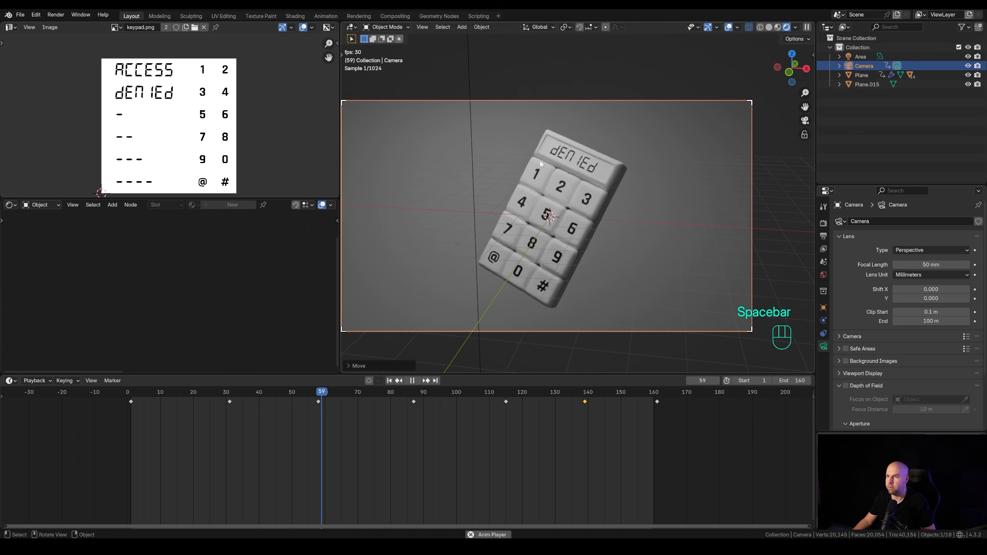
scroll(576, 164, up, 1)
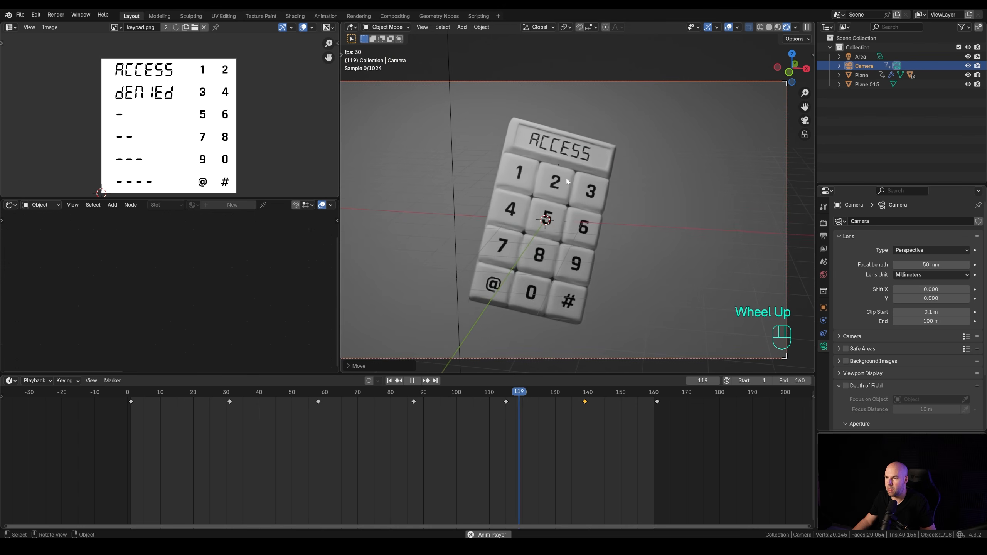
key(space)
- Select the 1 key and set the roughness of its Key material to about 0.203
click(533, 178)
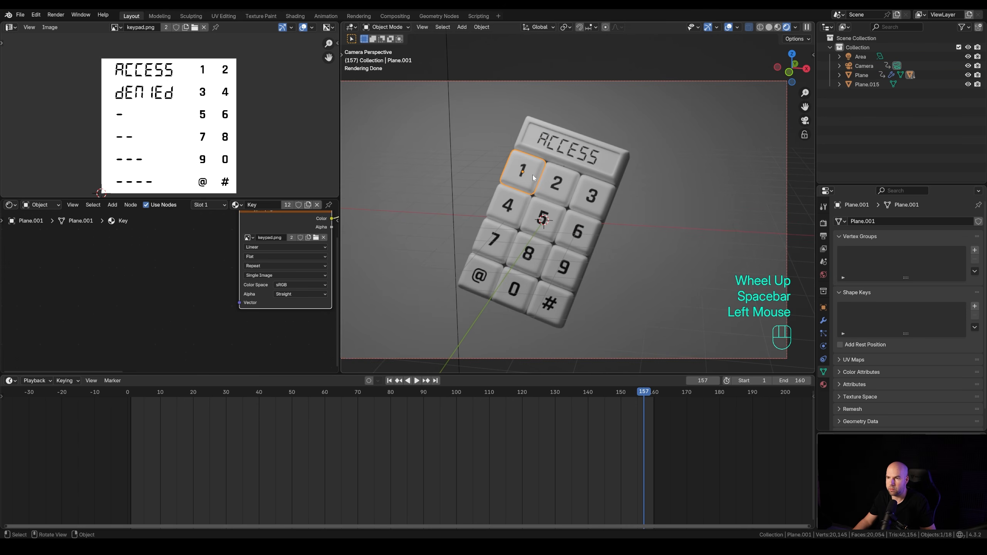
middle_drag(179, 274, 69, 320)
middle_drag(213, 259, 165, 235)
drag(233, 271, 196, 272)
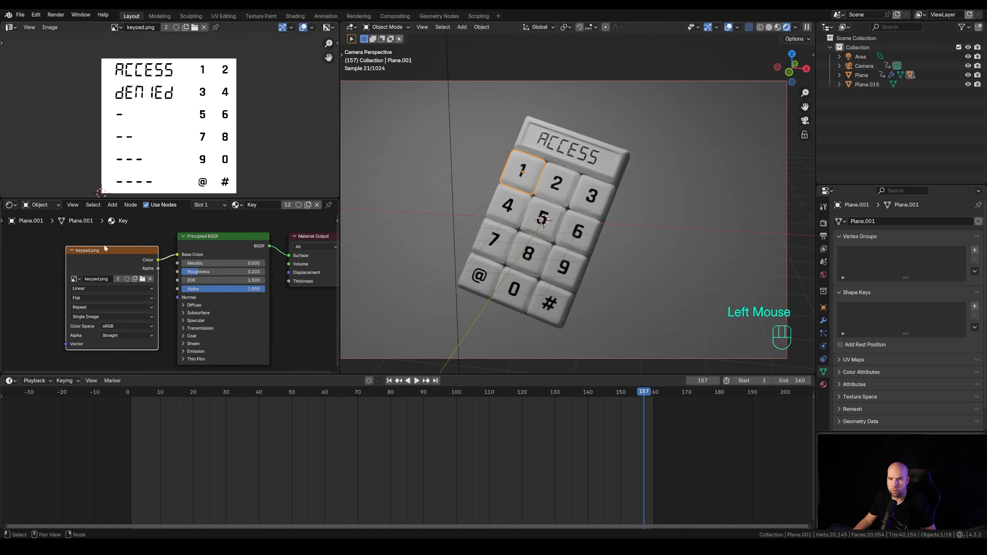
- Move the keypad.png texture node away and insert a Mix Color node between it and the Principled BSDF's Base Color
scroll(104, 260, down, 2)
middle_drag(104, 260, 238, 241)
drag(238, 249, 85, 261)
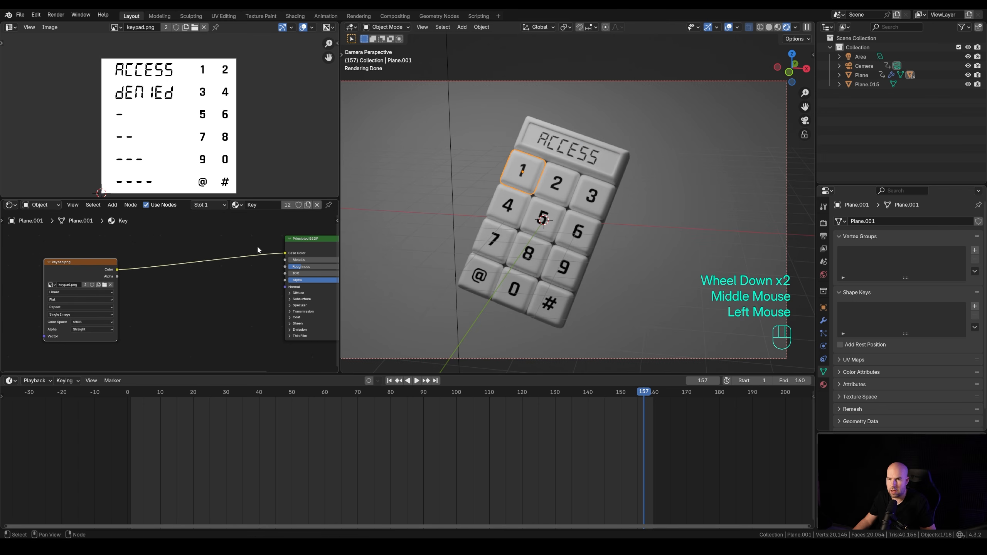
key(shift+a)
text(mix)
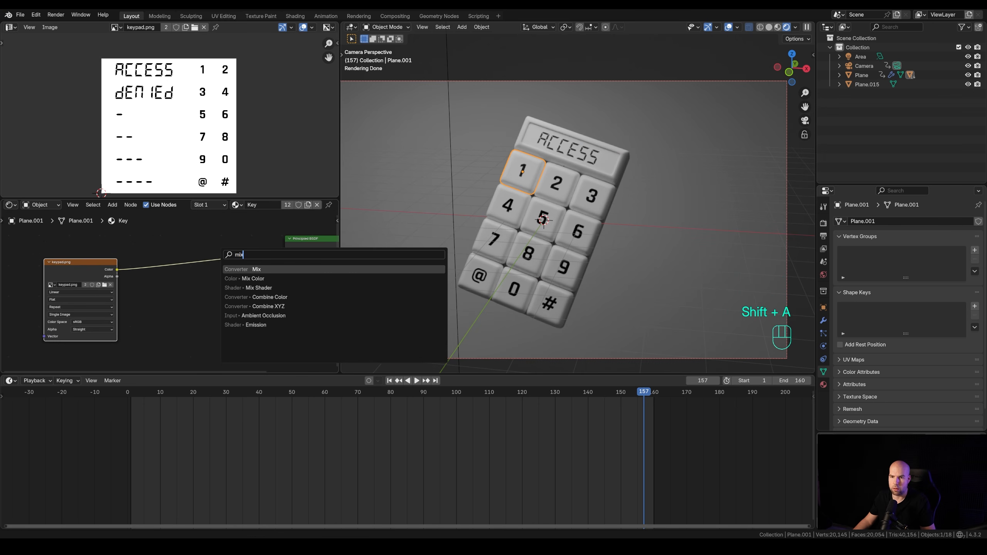
key(Return)
click(164, 239)
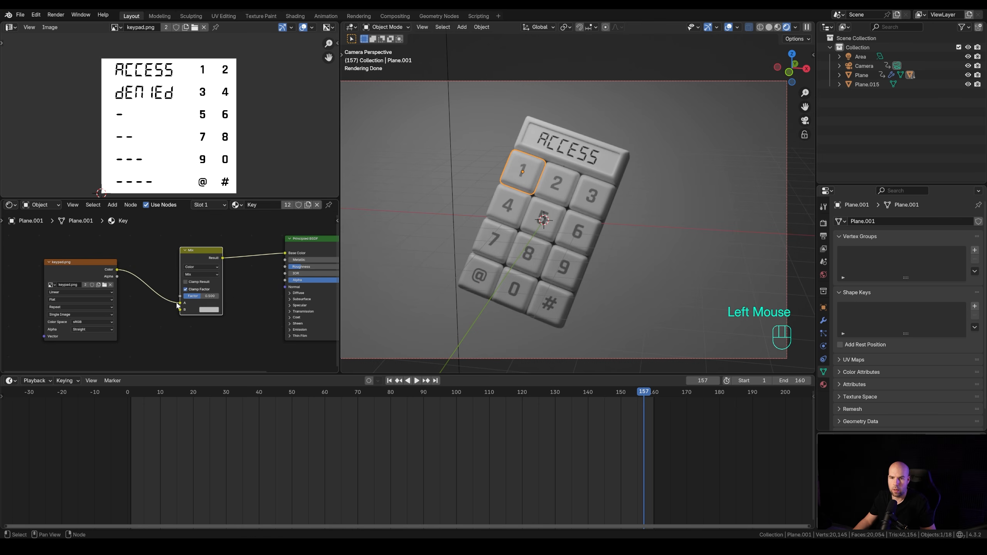
- Set the Mix node's B colour to white and reroute the keypad.png colour output into its Factor
click(213, 305)
drag(255, 216, 254, 212)
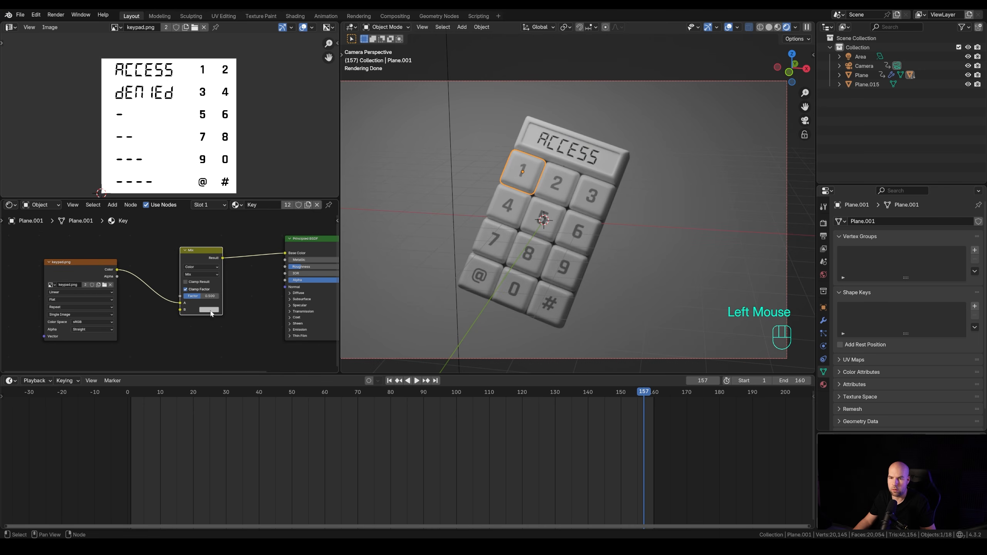
click(212, 310)
drag(255, 223, 254, 212)
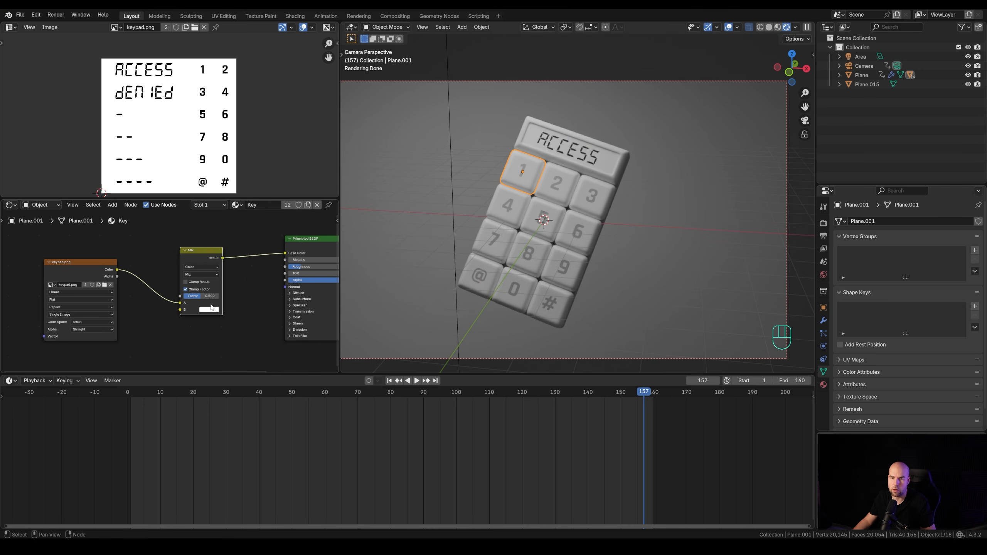
click(216, 304)
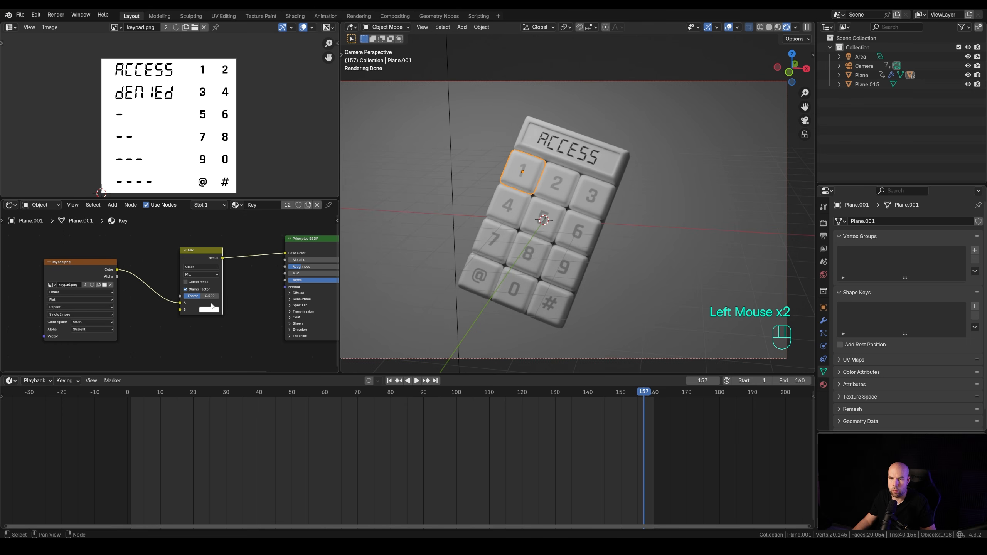
drag(179, 305, 180, 295)
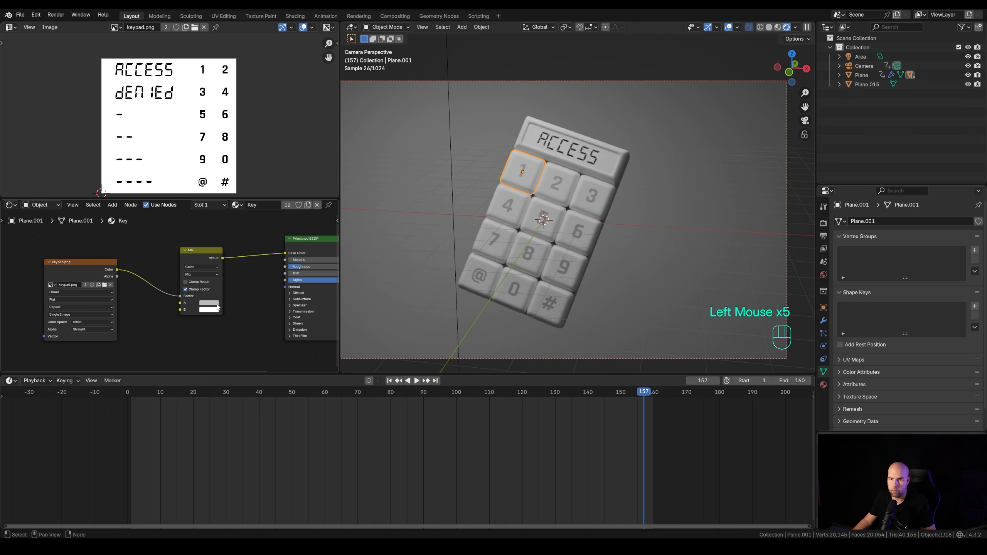
- Darken the Mix node's A colour to a mid-dark grey and set the Key material's roughness to 0.173
click(216, 304)
mouse_move(254, 217)
mouse_down()
mouse_move(255, 249)
mouse_move(254, 231)
mouse_up()
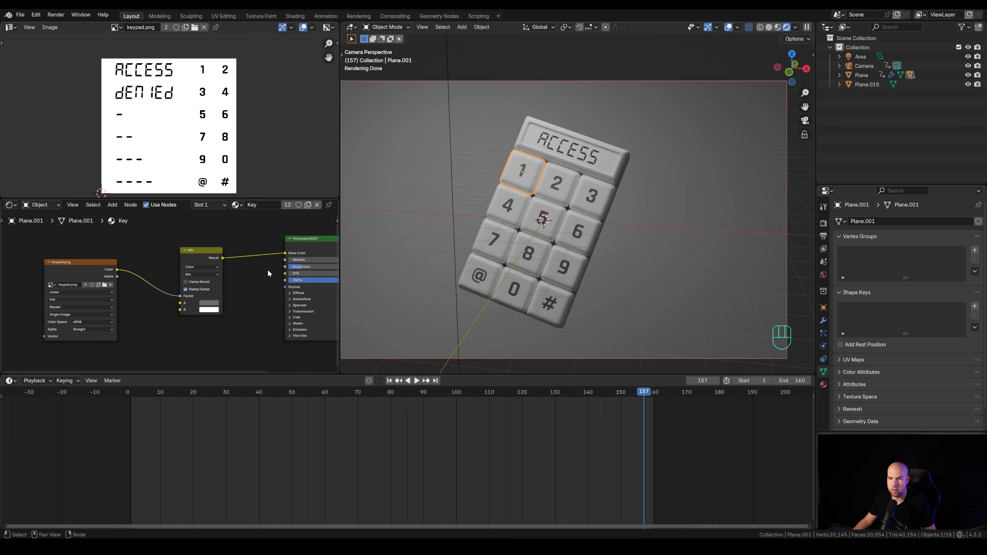
drag(312, 267, 312, 267)
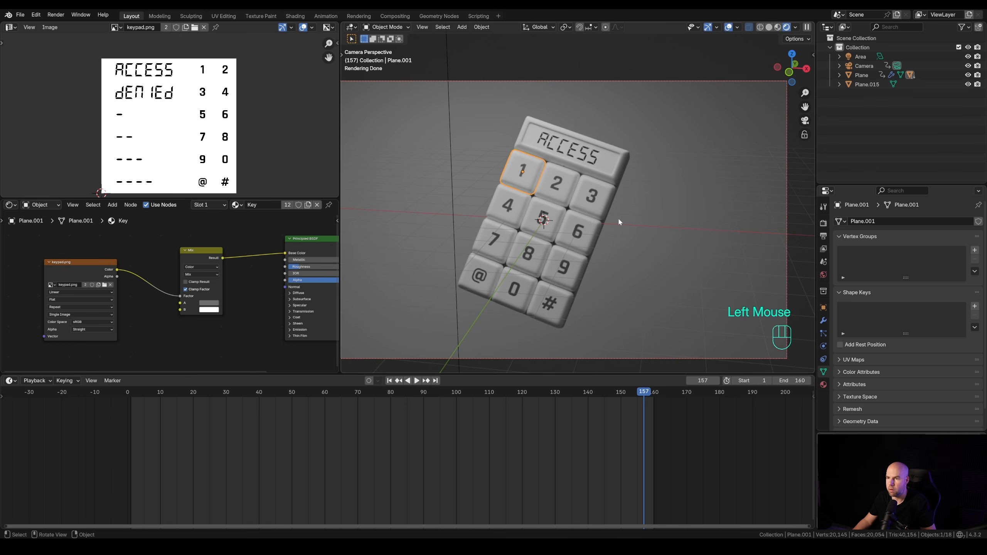
- Select the # key and duplicate its Key material as a separate copy
click(554, 307)
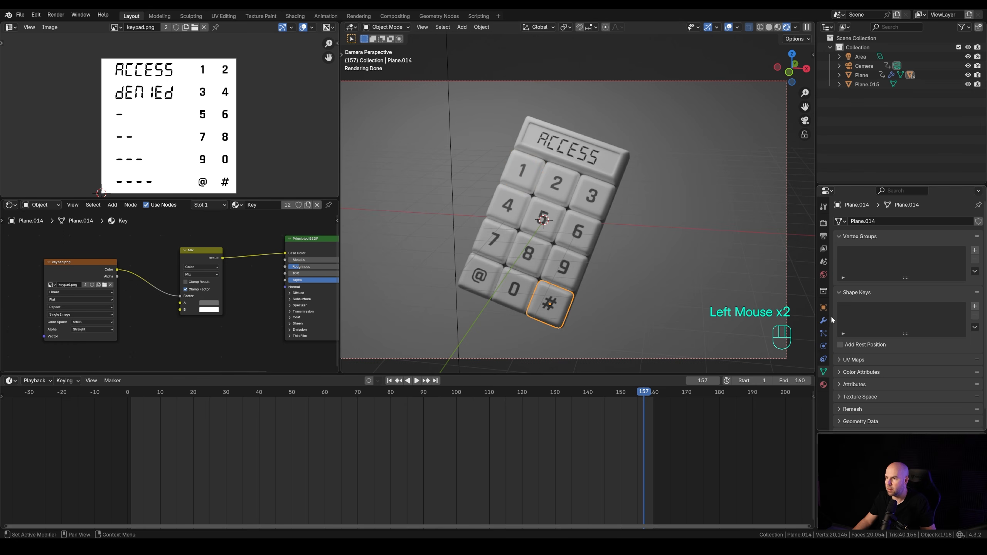
click(823, 384)
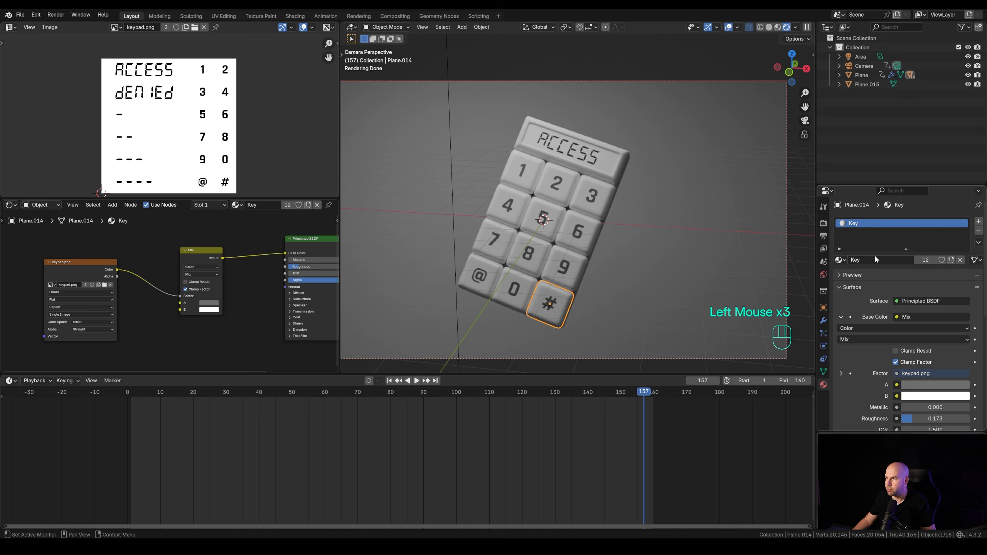
click(950, 260)
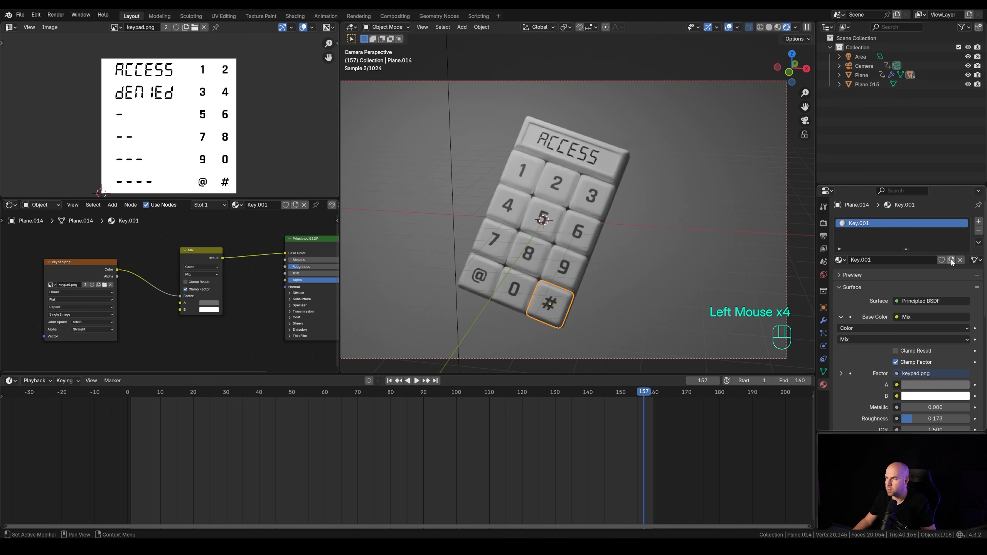
- Set the # key's Mix colours to a fully saturated orange for B and white for A
click(213, 310)
click(215, 250)
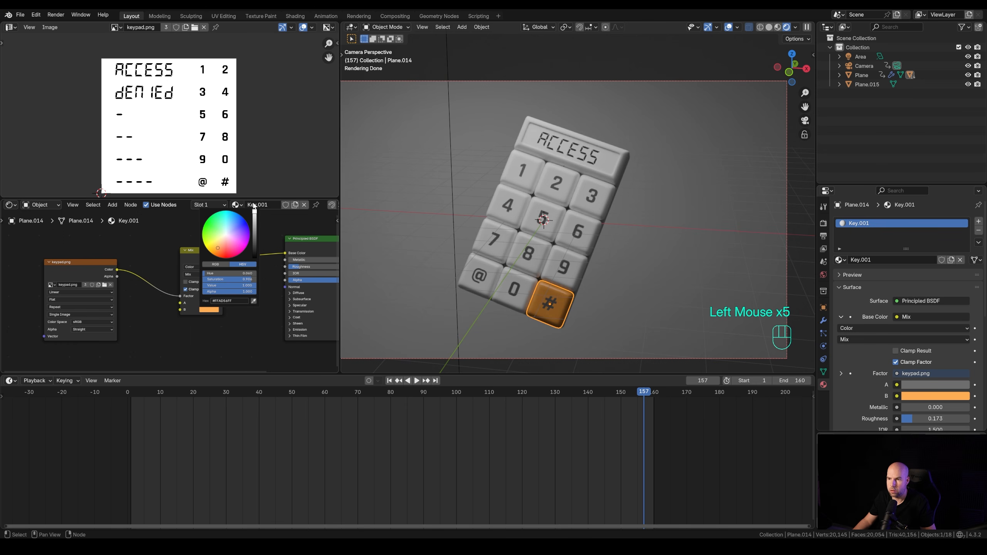
click(216, 252)
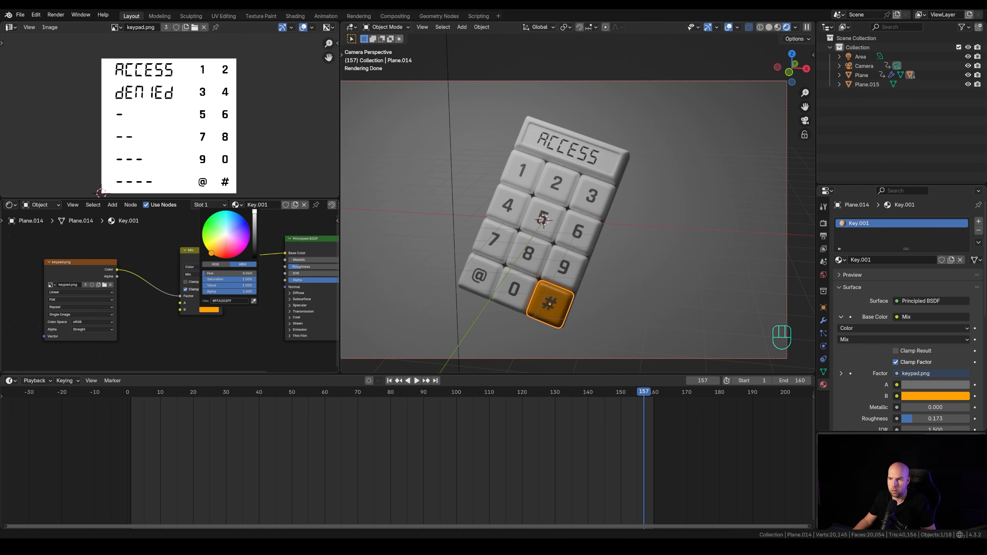
click(205, 304)
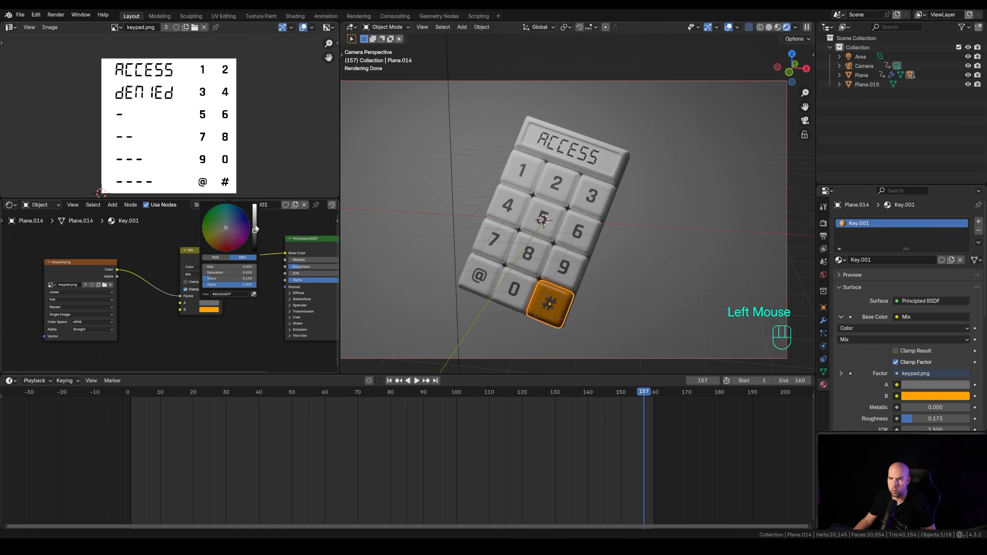
drag(255, 229, 254, 204)
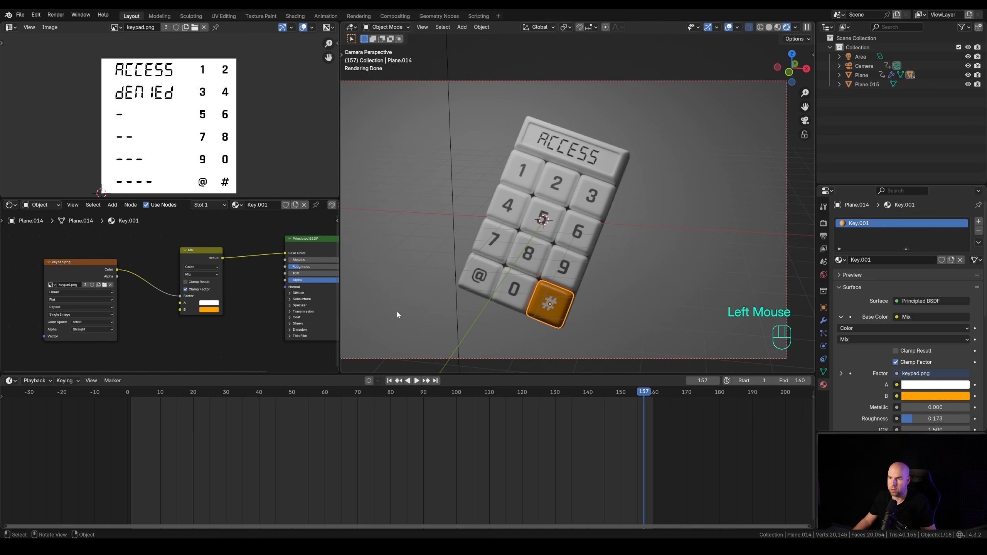
- Duplicate the @ key's Key material as a separate copy and set its Mix colours to grey for B and white for A
click(470, 283)
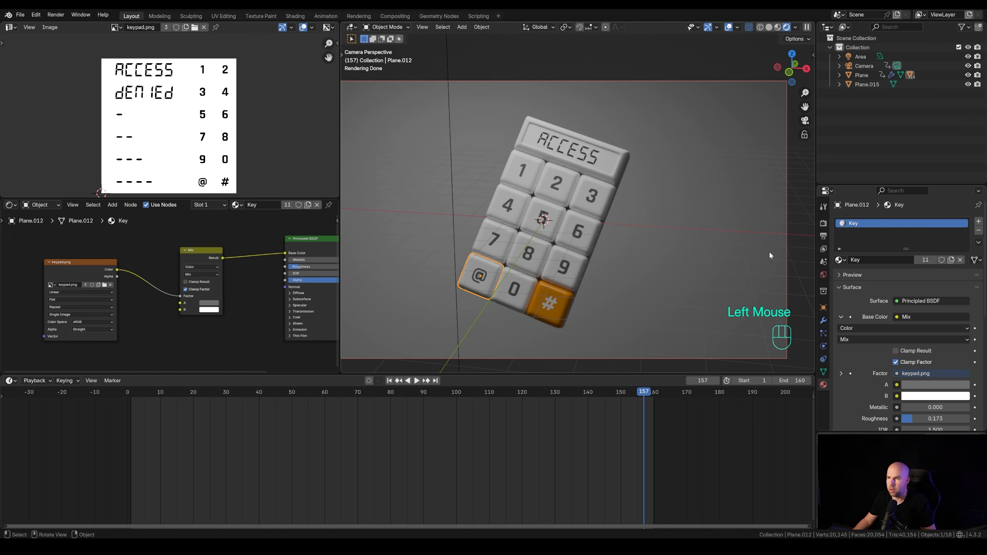
click(952, 261)
click(216, 309)
drag(254, 240, 255, 204)
click(208, 303)
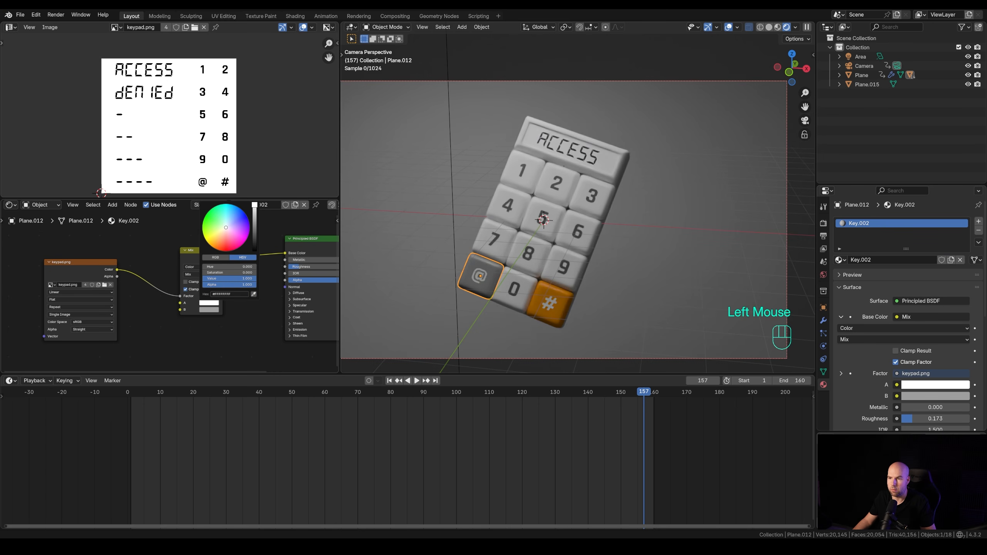
- Select the frame around the display and give it a new material with Metallic set to 1.000
middle_drag(626, 219, 609, 205)
click(613, 167)
scroll(592, 223, up, 2)
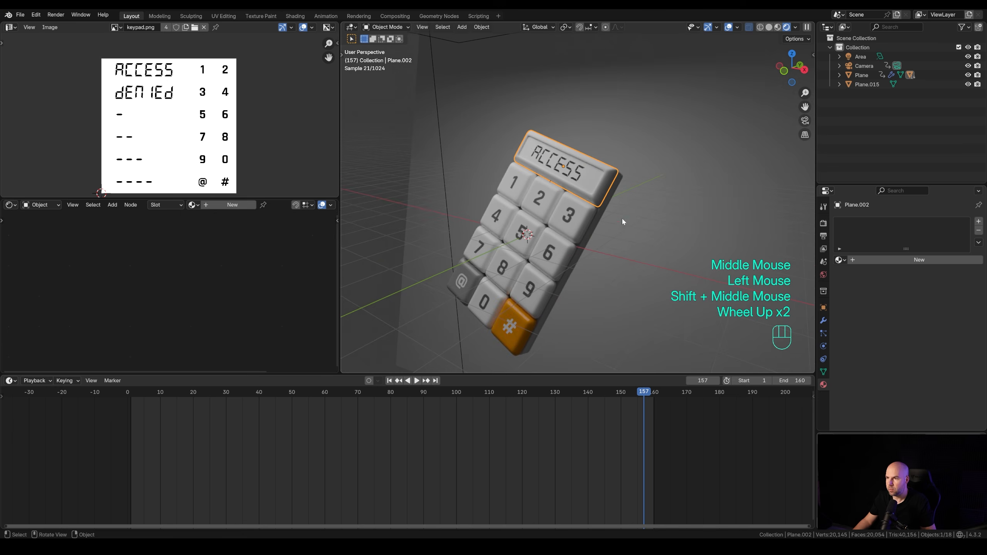
click(889, 260)
drag(907, 328, 940, 328)
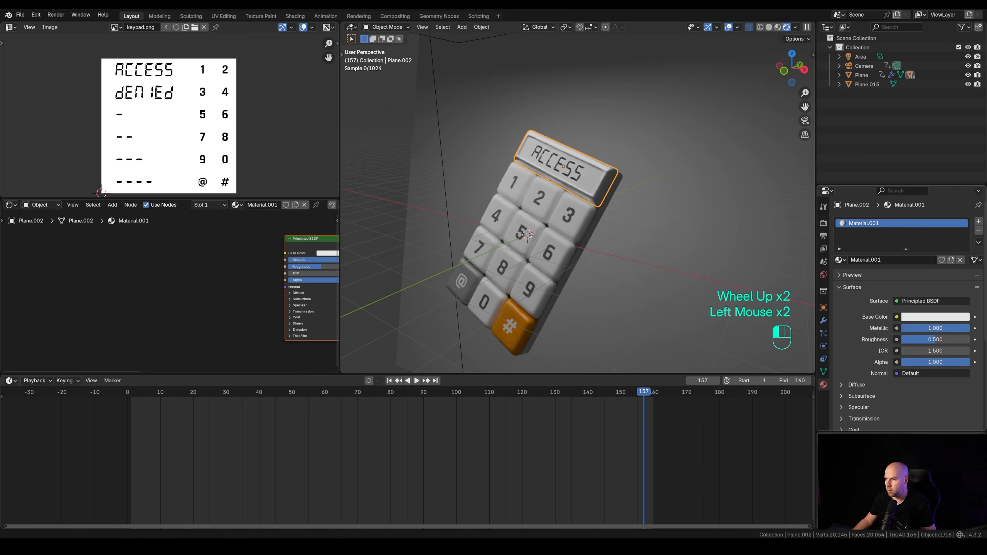
- Assign Material.001 to the keypad body and add a second material slot with an orange base colour
click(596, 221)
click(839, 259)
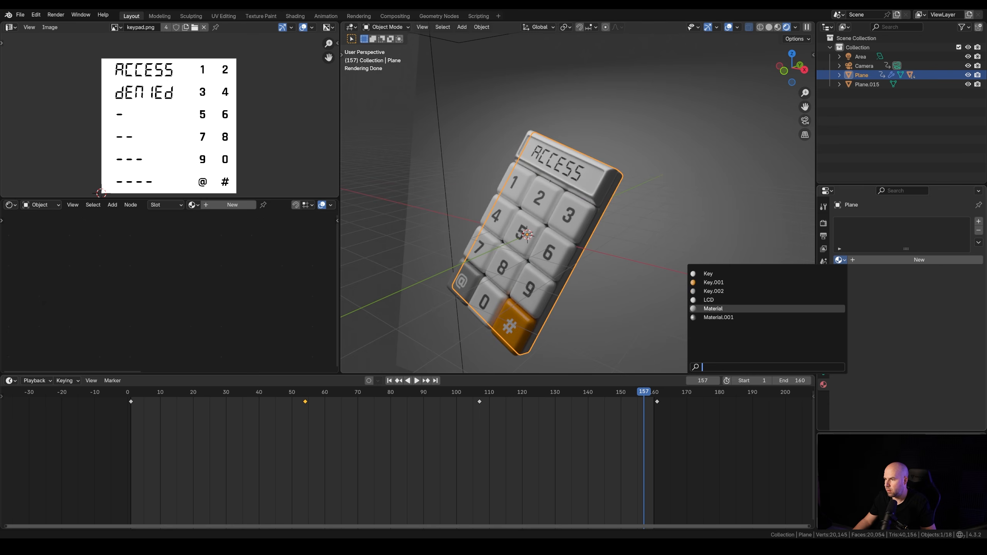
click(719, 318)
middle_drag(661, 242, 583, 225)
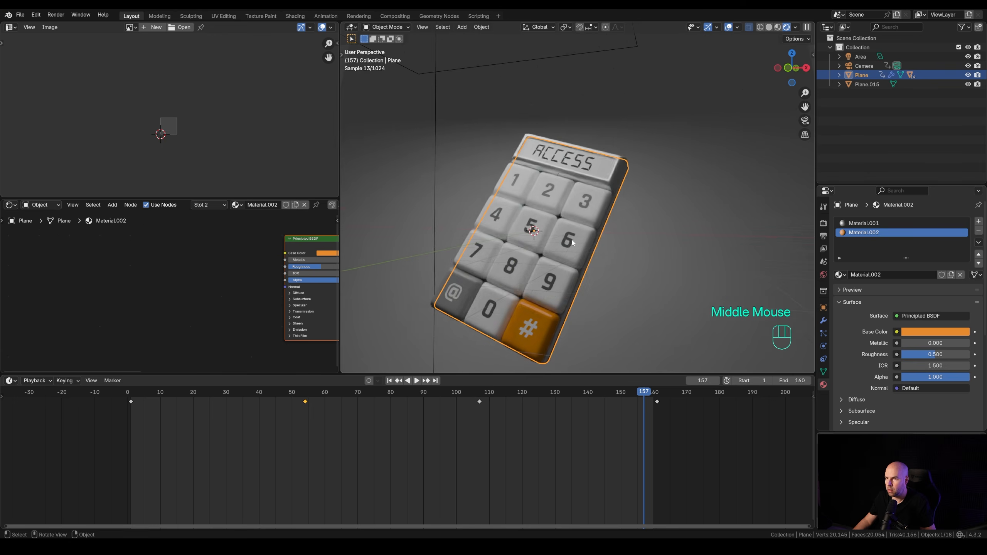
- Give the backdrop plane behind the keypad a new material with a dark navy blue base colour
key(KP_0)
scroll(571, 238, down, 2)
click(675, 183)
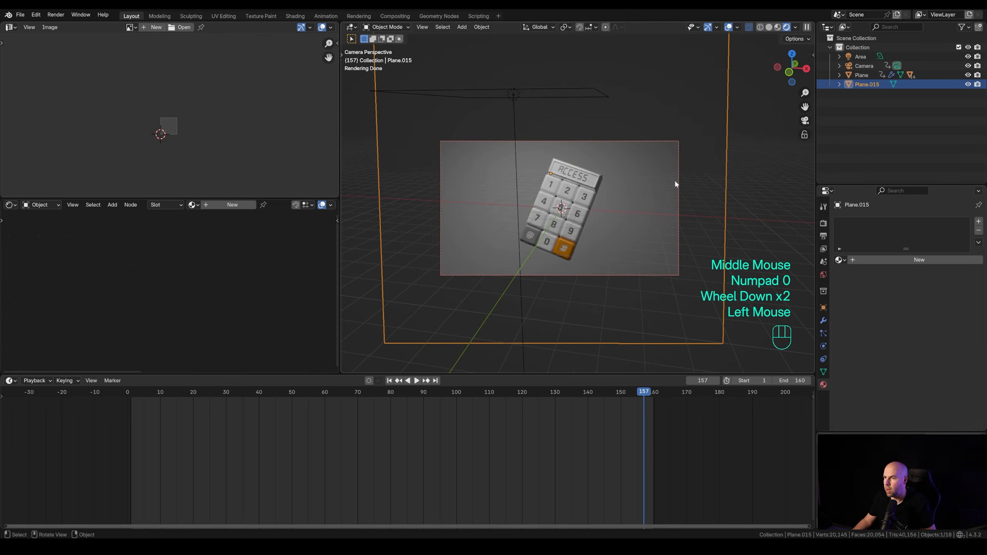
click(919, 260)
click(935, 317)
drag(962, 175, 925, 191)
- Add a point light and move it along Y to sit between the keypad and the backdrop
middle_drag(476, 112, 594, 219)
key(shift+a)
mouse_move(592, 219)
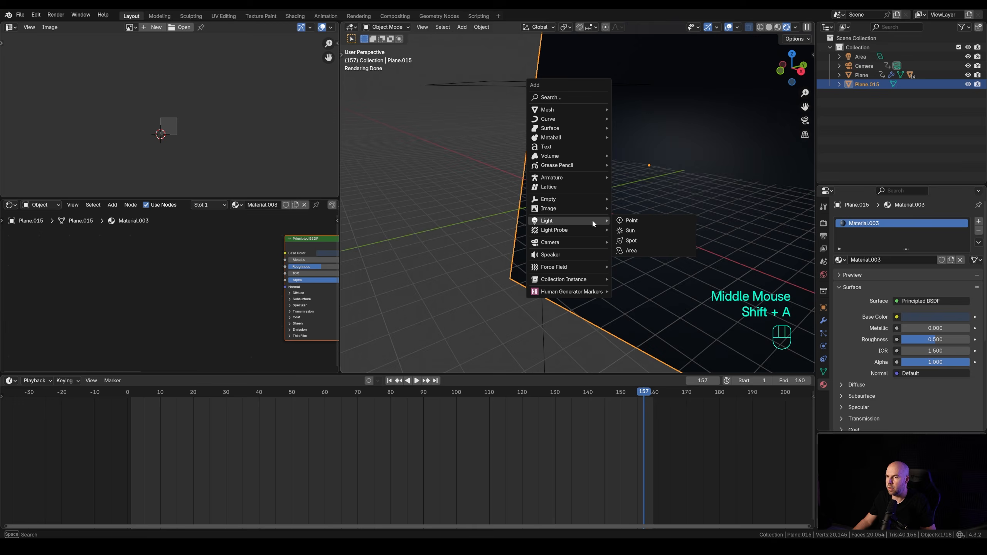
click(632, 220)
scroll(631, 221, down, 2)
key(g)
key(y)
click(661, 211)
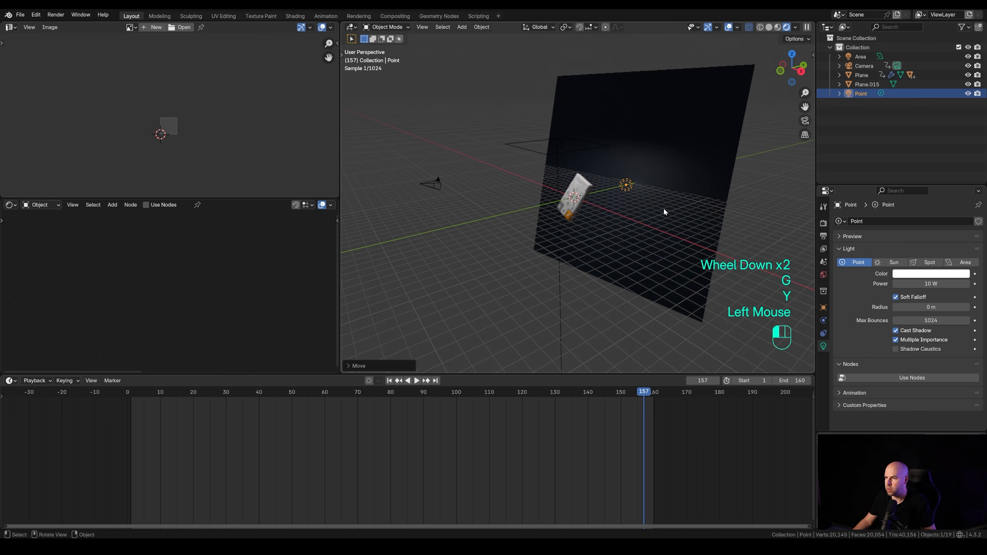
- Set the point light's power to 5000 W and its radius to 3.34 m
double_click(937, 284)
text(5000)
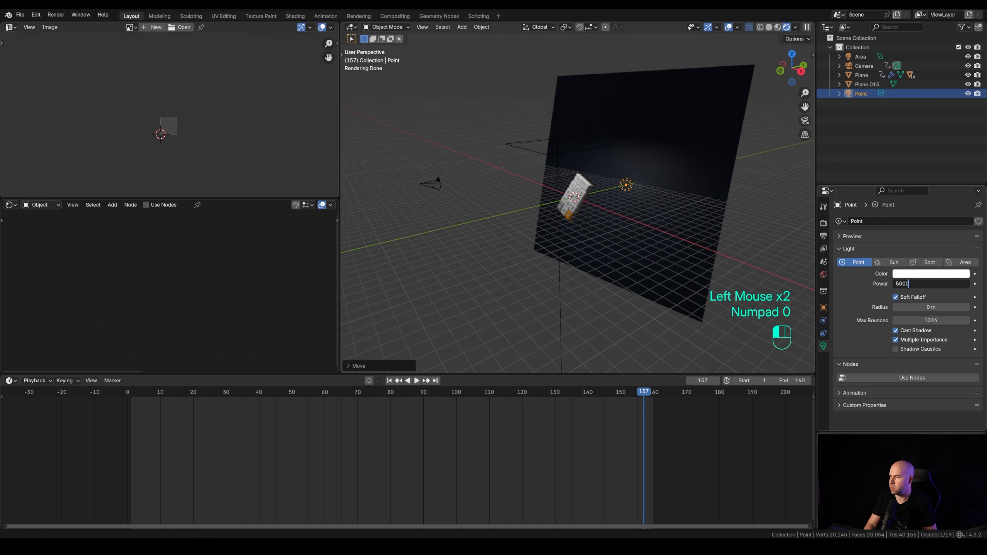
key(Return)
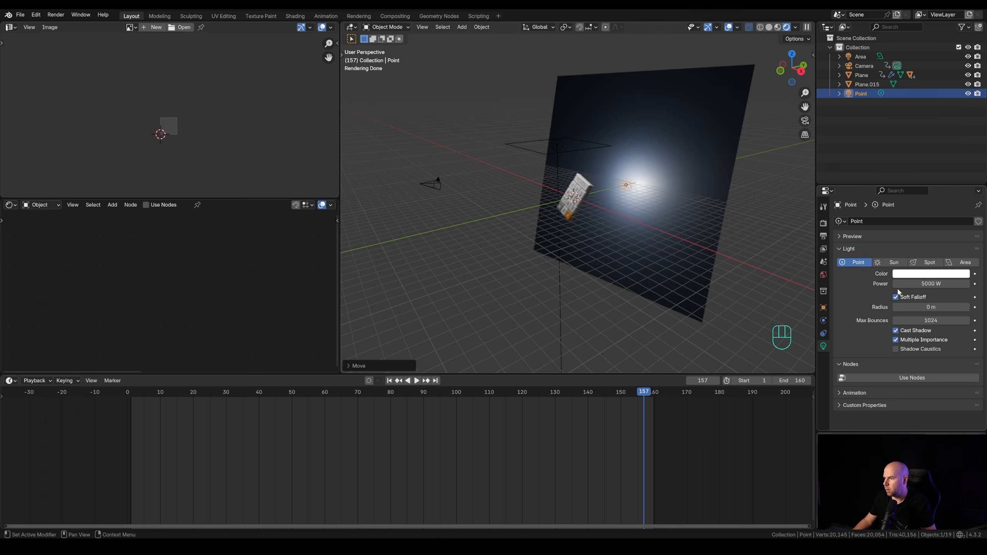
drag(923, 308, 961, 308)
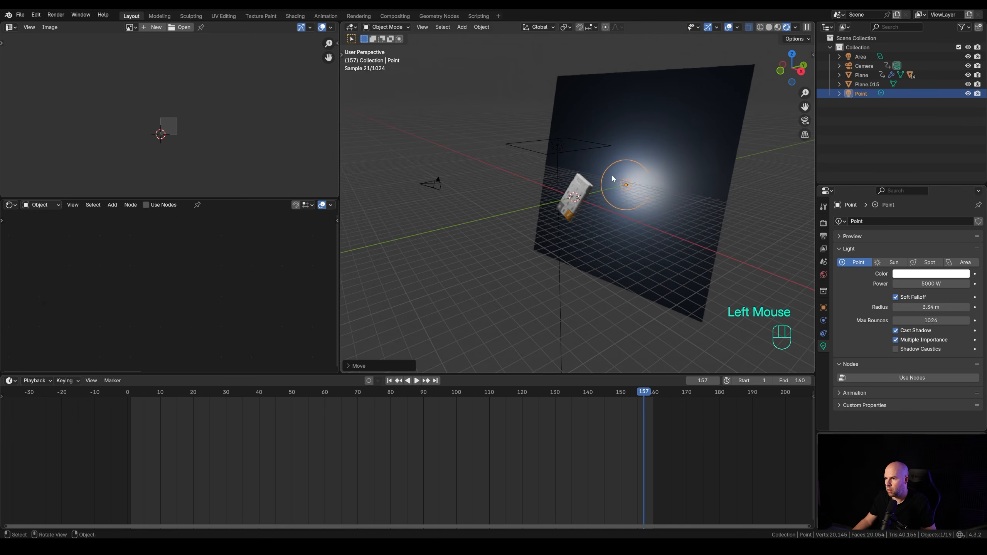
- Move the point light along Y closer to the backdrop, then centre it behind the keypad in the camera view
key(g)
key(y)
click(653, 189)
key(KP_0)
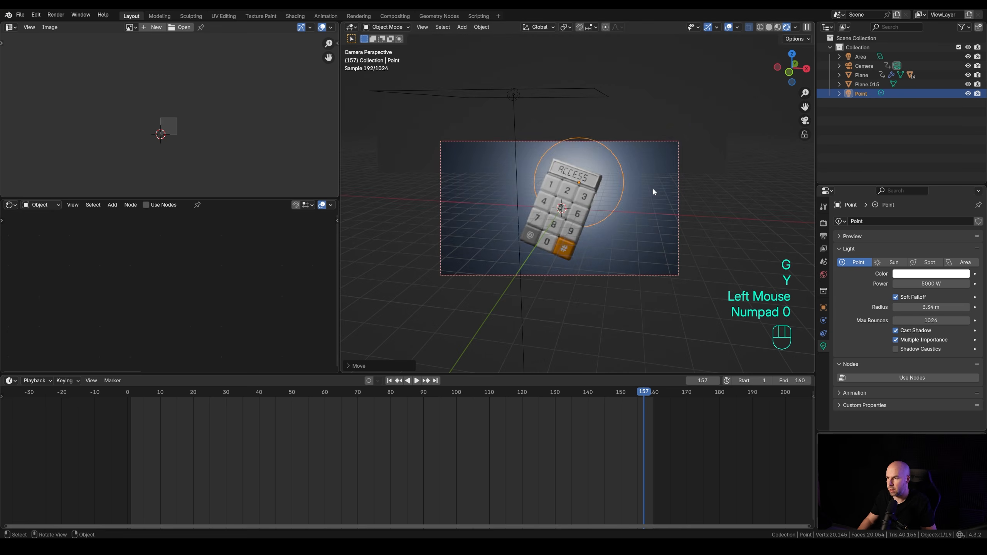
key(g)
click(655, 224)
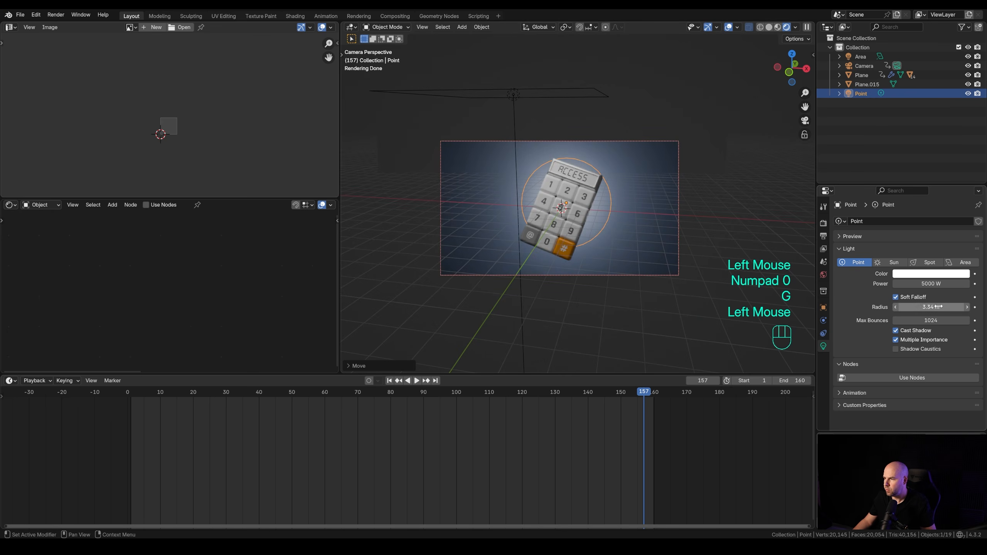
- Set the point light's radius to 2.08 m and power to 2000 W, and tint its colour cyan
drag(938, 307, 931, 307)
click(930, 284)
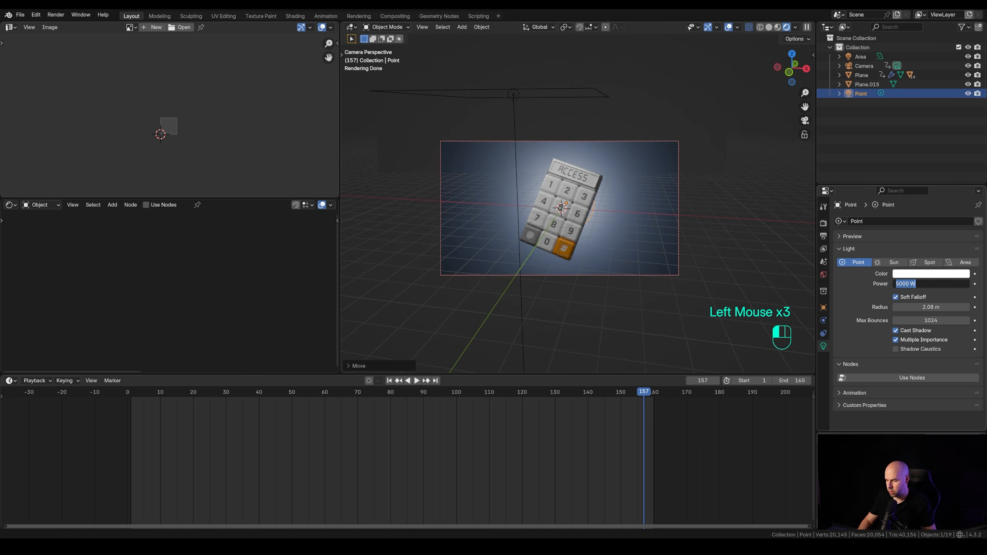
text(2000)
key(Return)
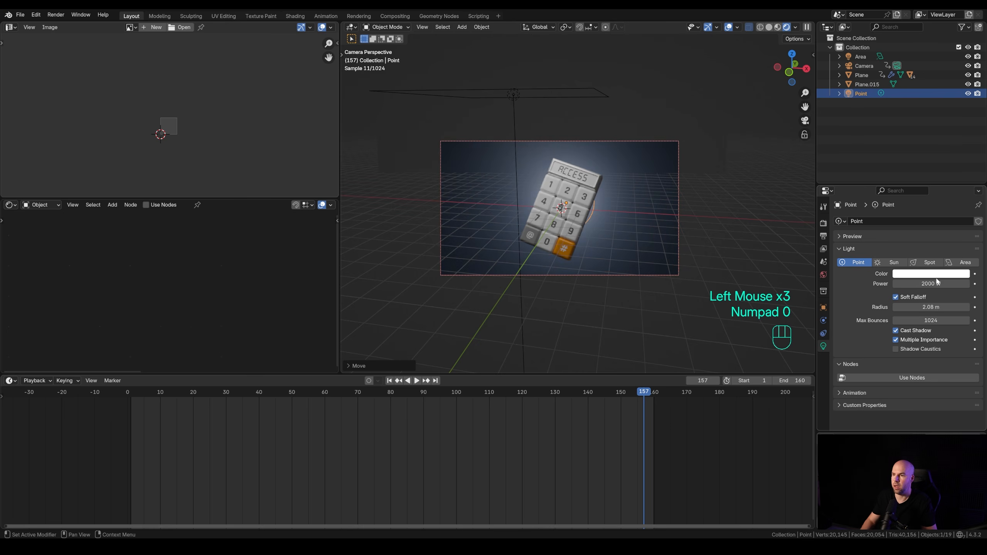
click(948, 276)
drag(920, 162, 914, 152)
- Set the power of the area light above the keypad to 1500 W
click(511, 94)
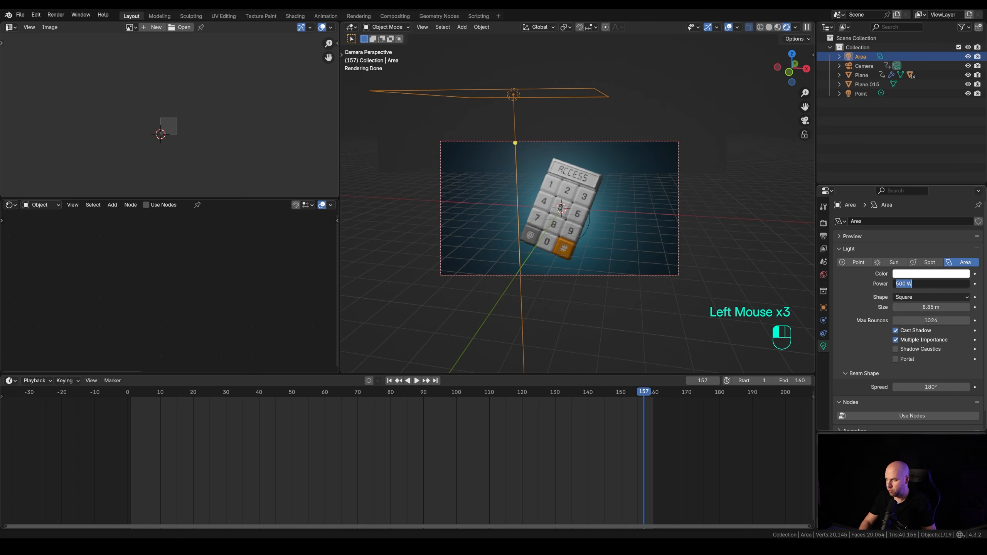
text(1500)
key(Return)
- Raise the area light along Z so it sits well above the keypad
key(g)
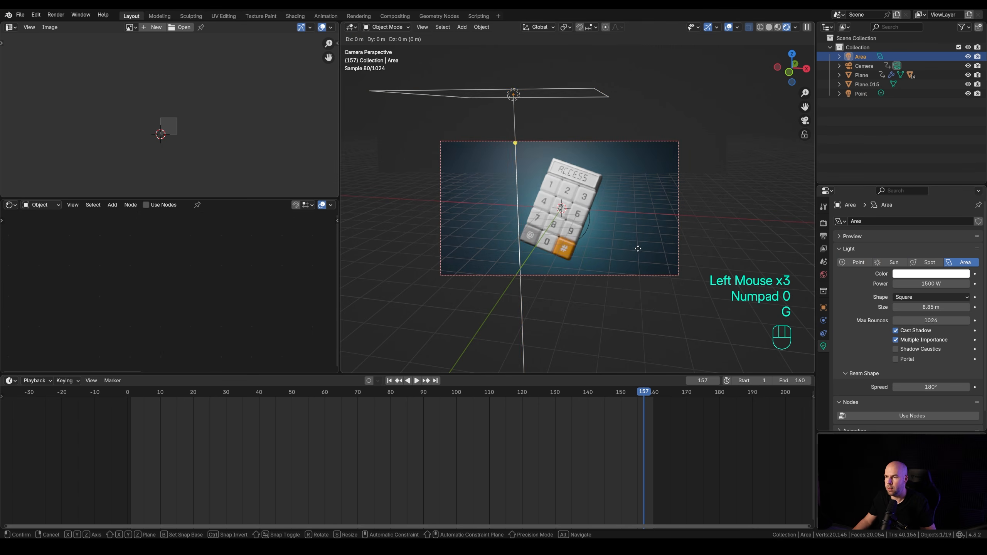
key(z)
click(614, 195)
scroll(628, 200, down, 2)
key(g)
key(z)
click(619, 110)
- Duplicate the area light and place the copy lower, to the left of the keypad in the camera view
key(shift+d)
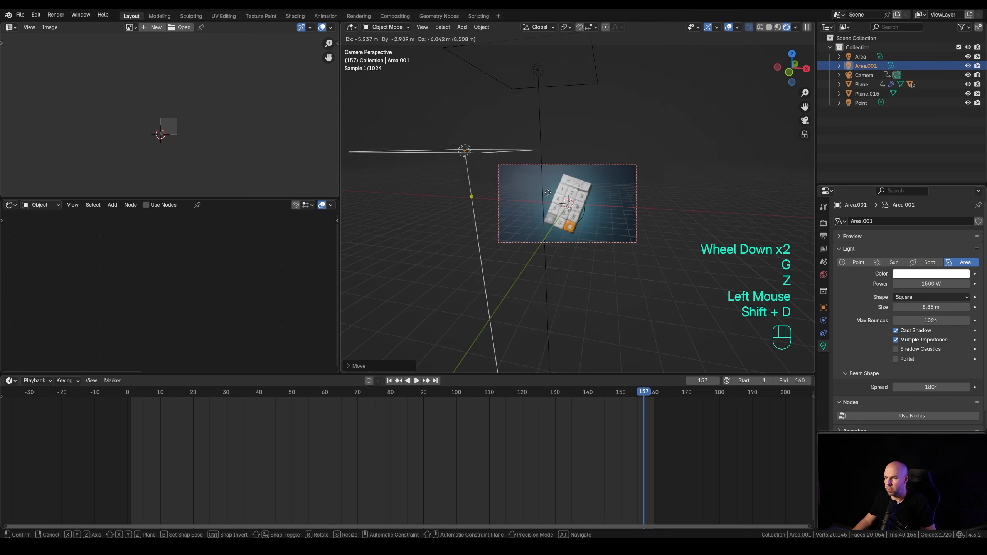
click(665, 243)
scroll(665, 244, up, 3)
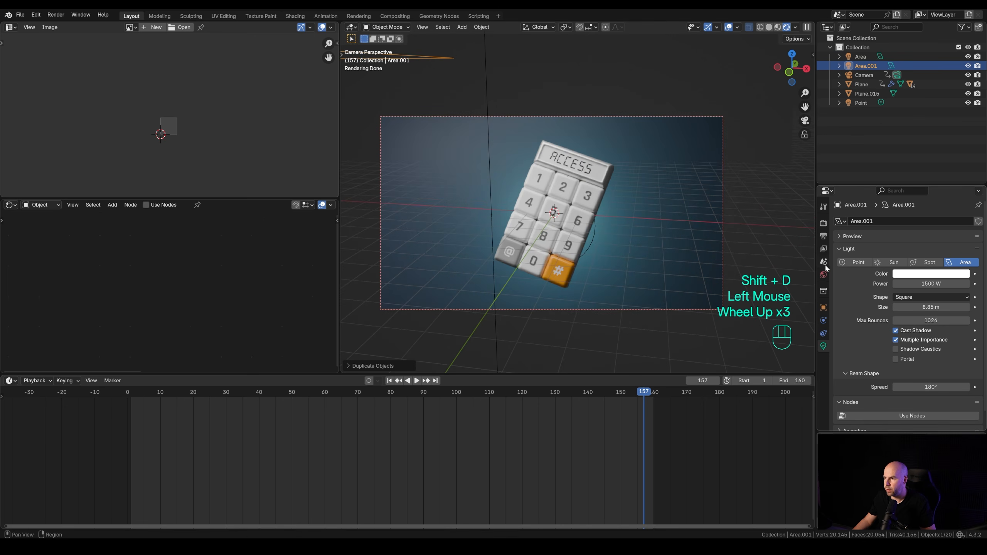
- Change the World background colour to a muted blue-violet
click(823, 275)
click(957, 278)
mouse_move(937, 157)
mouse_down()
mouse_move(961, 159)
mouse_move(928, 162)
mouse_up()
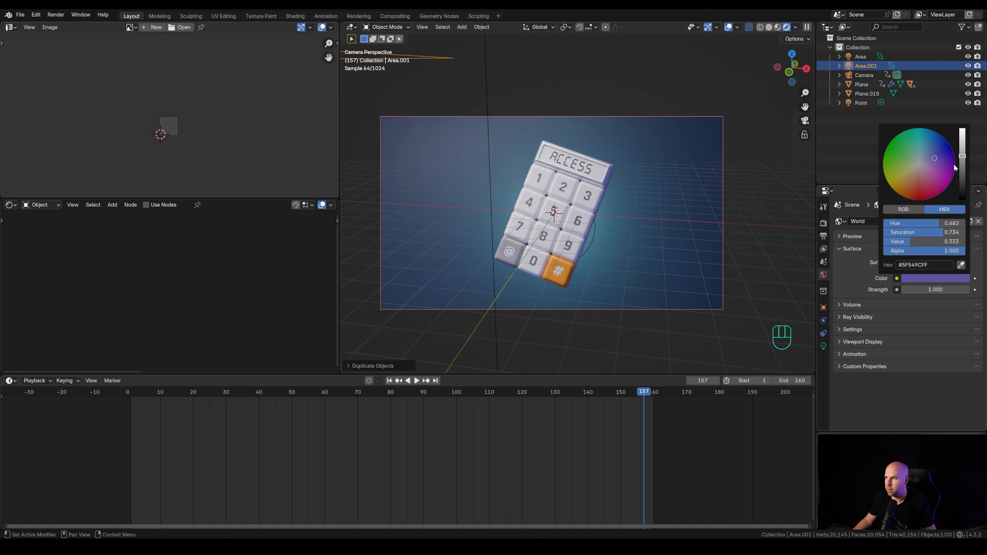
- Select the LCD screen, preview its animation, and shift its texture nodes away from the Principled BSDF to make room
click(588, 170)
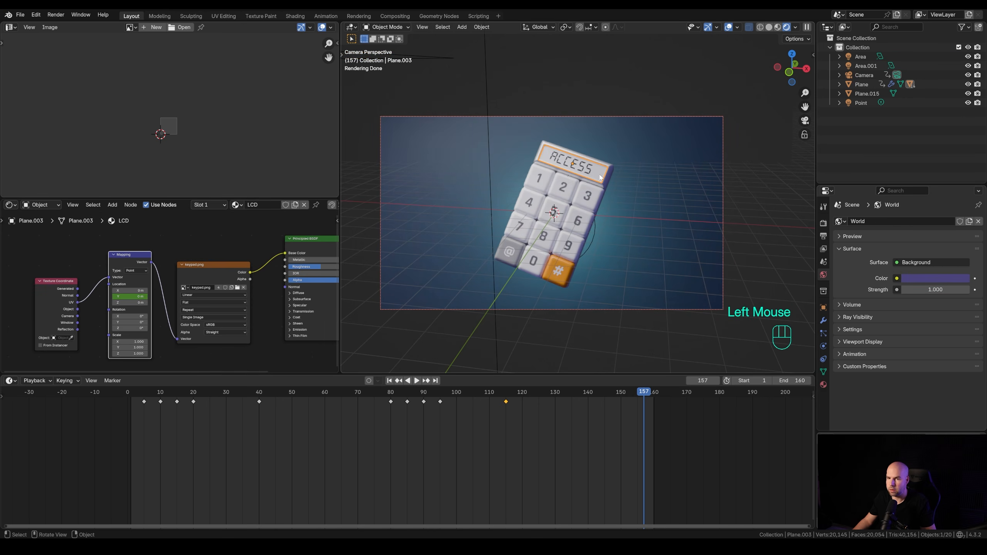
middle_drag(206, 249, 116, 264)
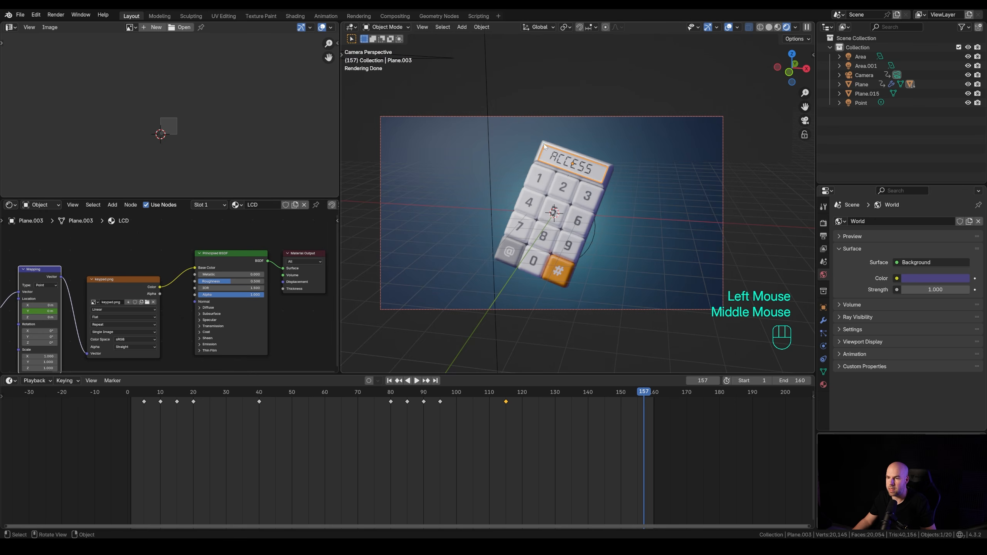
scroll(515, 178, up, 2)
scroll(505, 233, down, 1)
click(294, 394)
key(space)
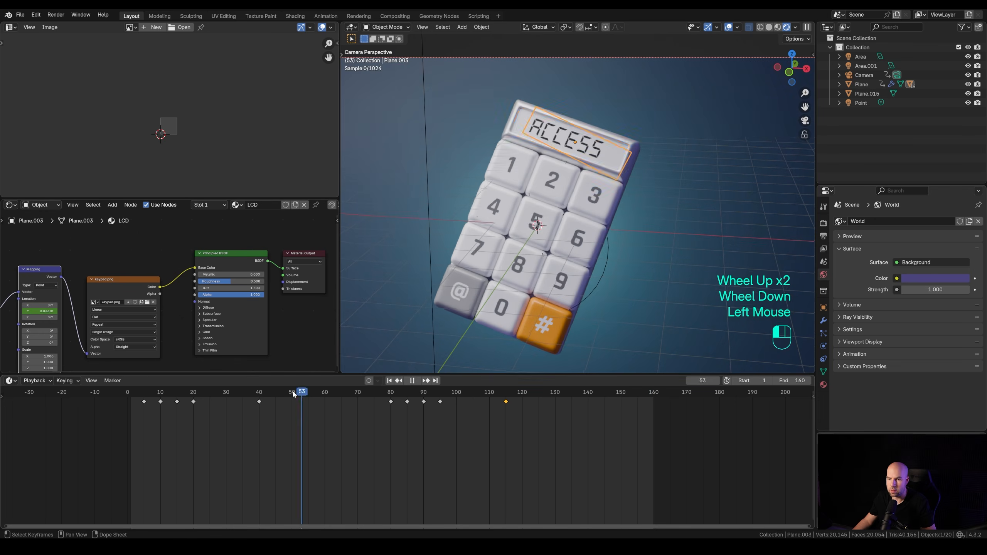
middle_drag(151, 269, 136, 263)
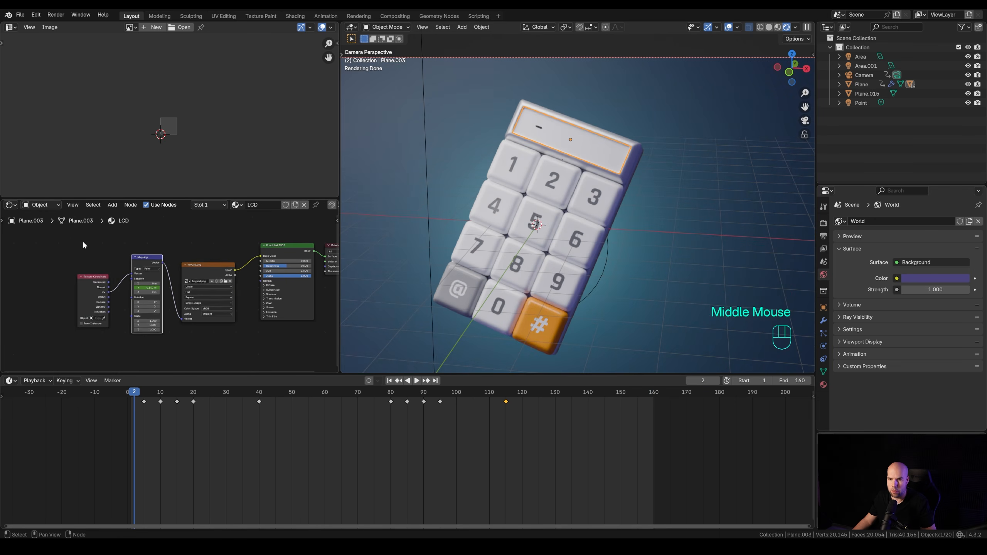
drag(84, 244, 238, 346)
key(g)
click(145, 337)
- Insert a Mix Color node before the LCD material's Base Color and feed the keypad.png colour into its Factor
key(shift+a)
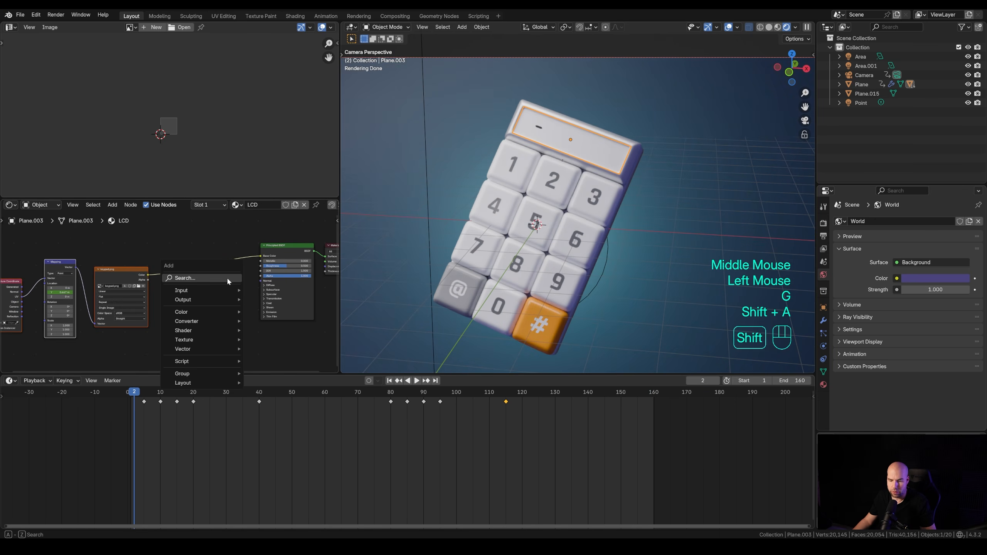
text(mi)
click(250, 303)
click(188, 259)
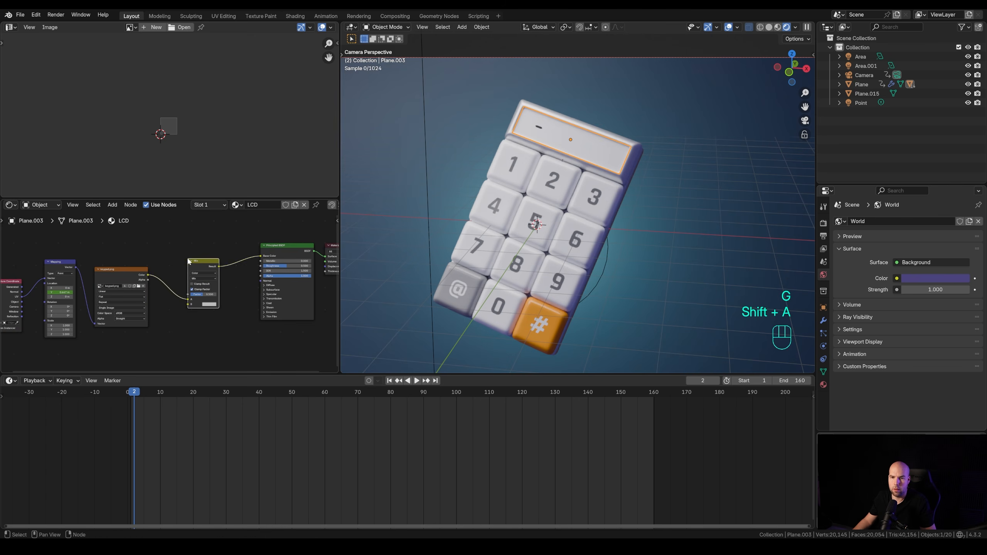
drag(189, 299, 188, 294)
- Set the LCD Mix node's colours to a slightly darkened grey for B and black for A
scroll(213, 326, up, 3)
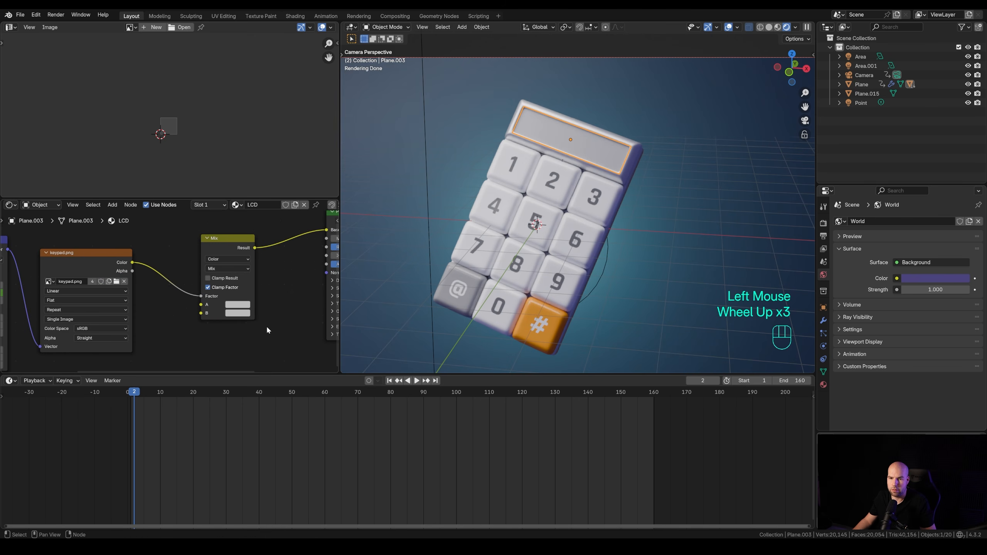
click(242, 314)
mouse_move(295, 218)
mouse_down()
mouse_move(295, 189)
mouse_move(295, 221)
mouse_move(295, 209)
mouse_up()
click(238, 305)
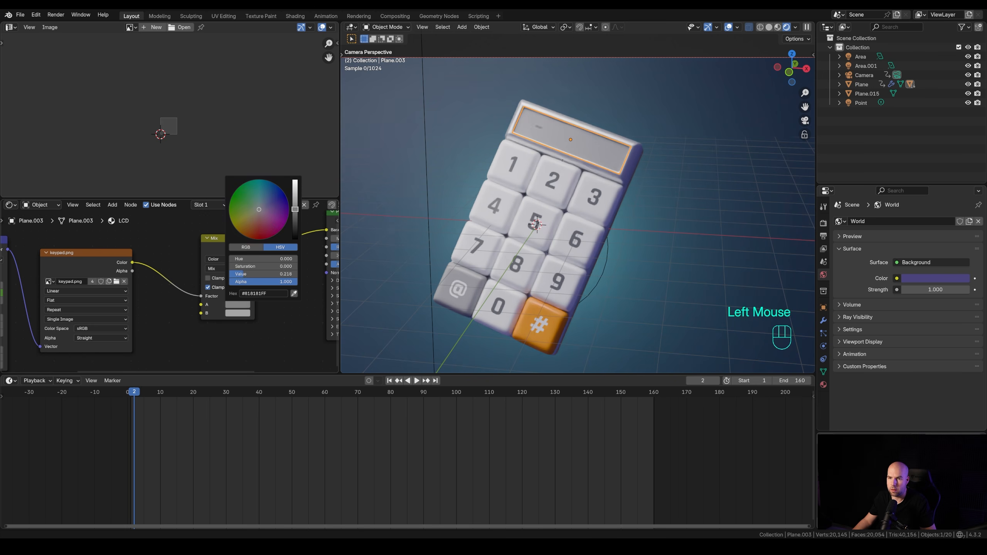
middle_drag(287, 305, 251, 296)
- Keyframe the LCD Mix node's B colour at frame 1
right_click(131, 393)
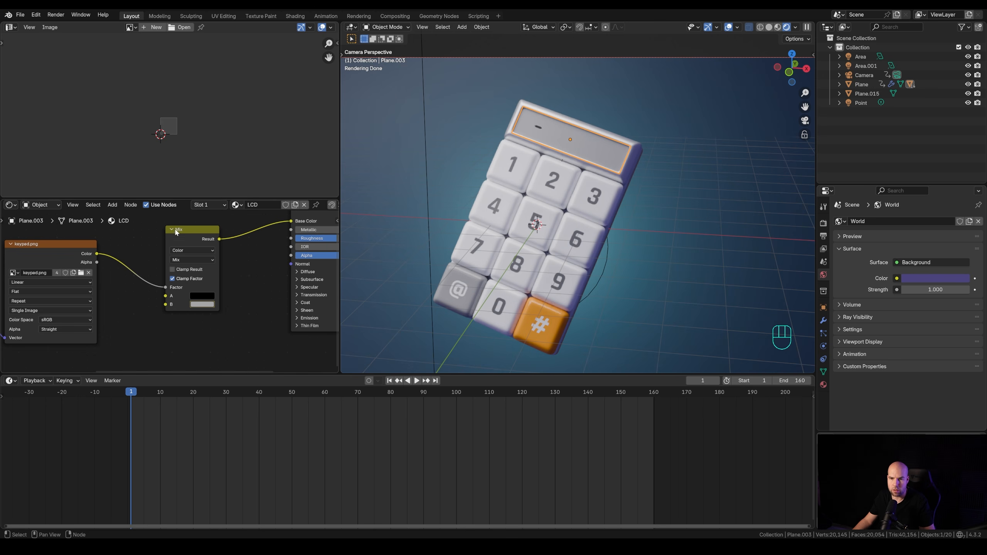
click(195, 238)
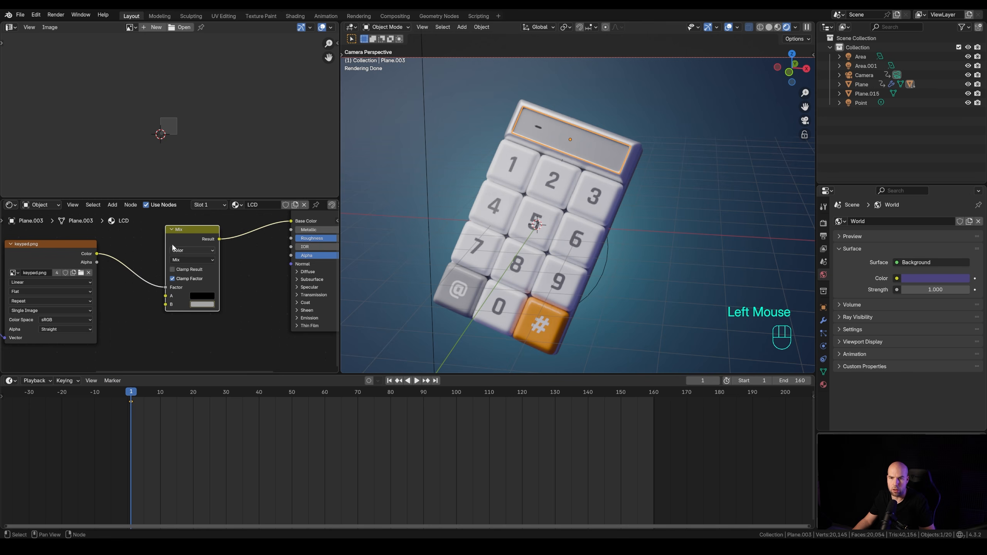
click(79, 253)
click(205, 235)
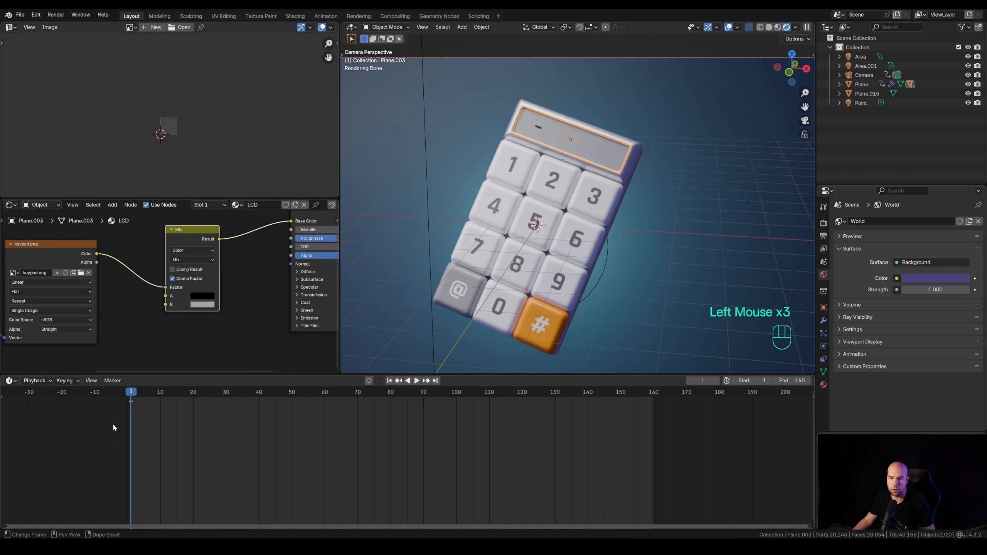
- Go to frame 40, where the display reads DENIED, and set the LCD Mix node's B colour to bright red
drag(141, 394, 257, 395)
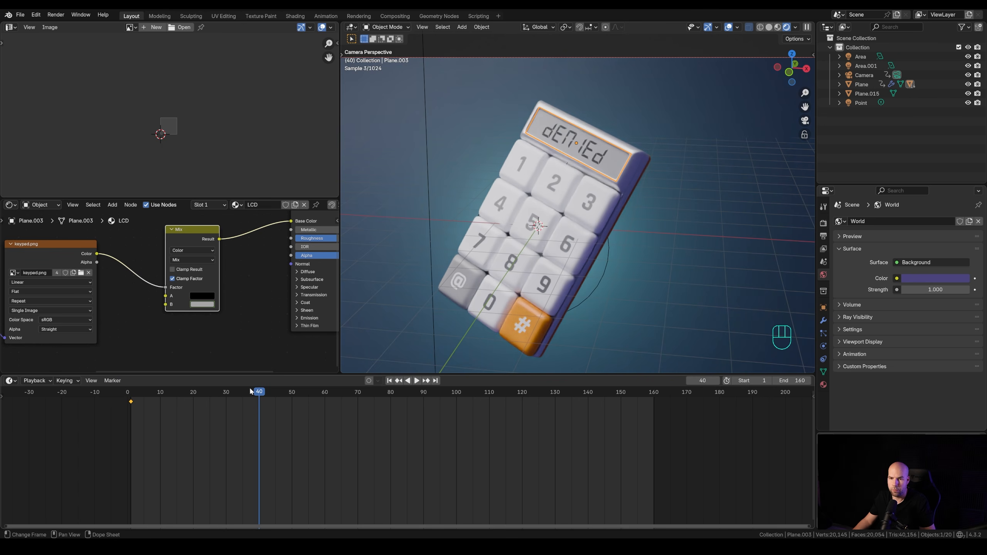
click(202, 304)
click(217, 232)
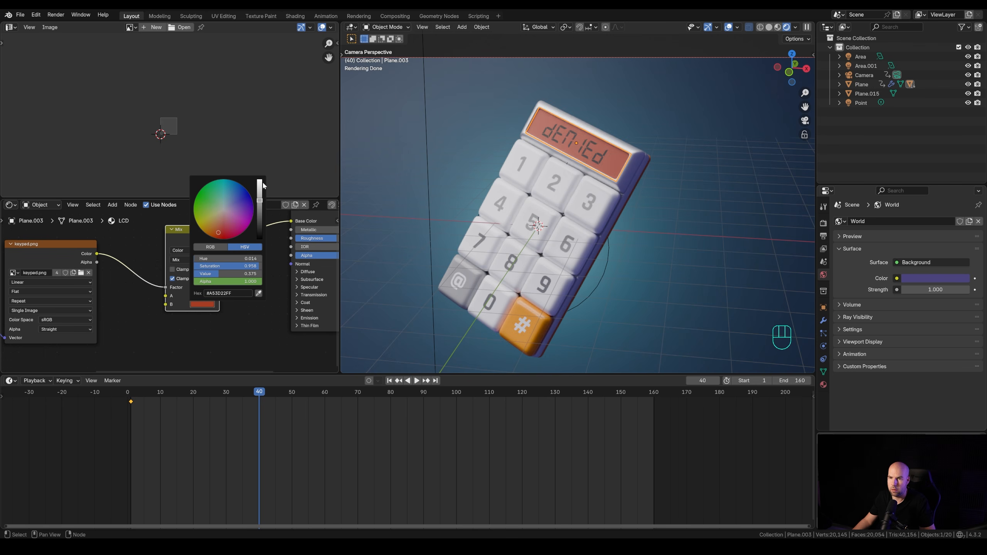
drag(260, 186, 259, 179)
click(224, 236)
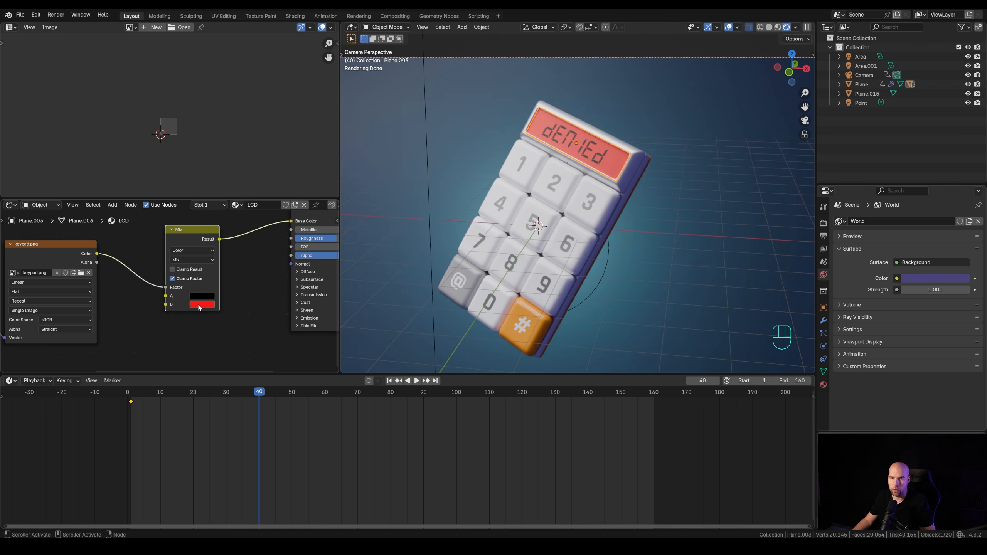
- Keyframe the LCD Mix node's red B colour at frame 40 and set the colour keyframes to constant interpolation
key(i)
mouse_move(259, 389)
mouse_down()
mouse_move(165, 400)
mouse_move(258, 397)
mouse_up()
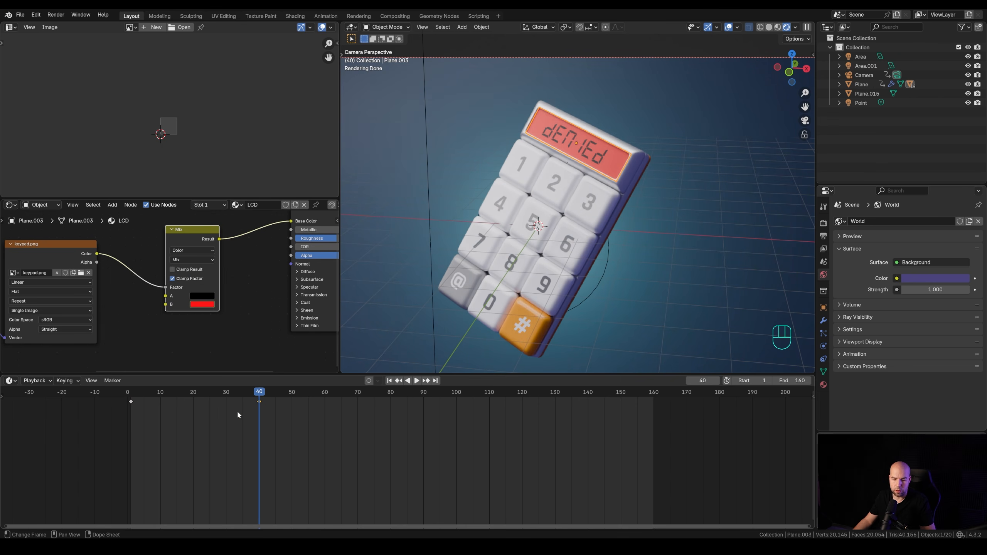
key(t)
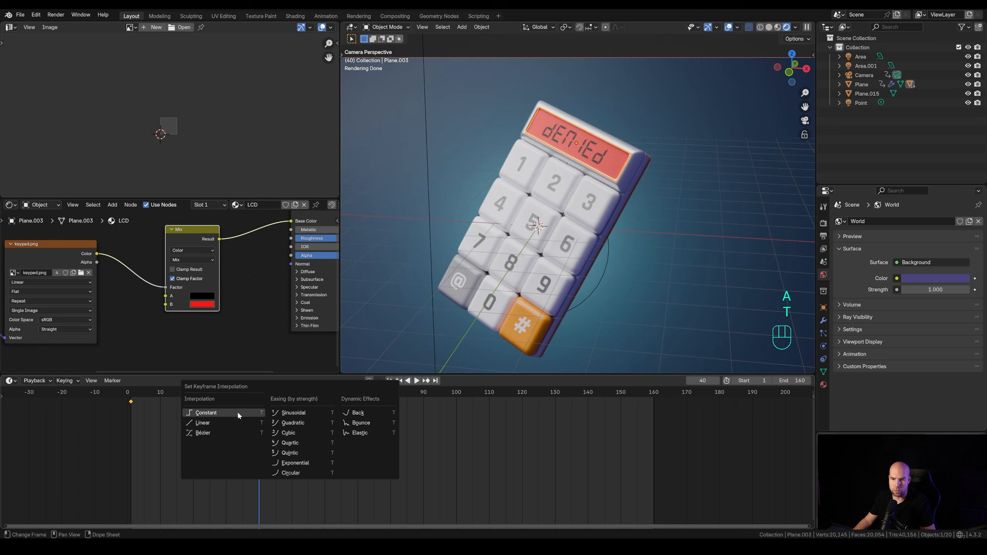
click(210, 417)
- Duplicate the LCD colour keyframe at frame 1 to frame 80
drag(253, 395, 390, 398)
click(131, 402)
key(shift+d)
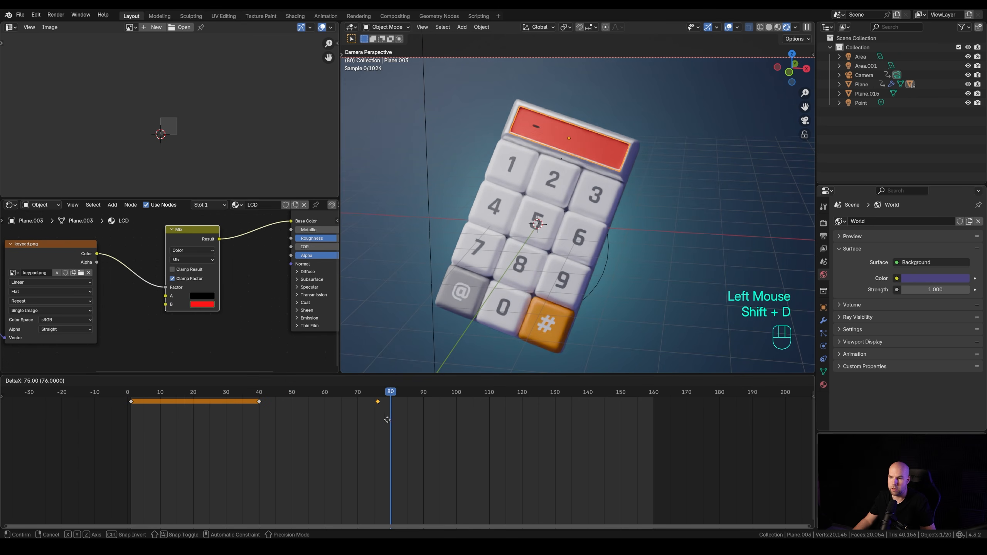
click(398, 417)
- Go to frame 115, where the display reads ACCESS, and set and keyframe the LCD Mix node's B colour as bright green
drag(397, 395, 505, 395)
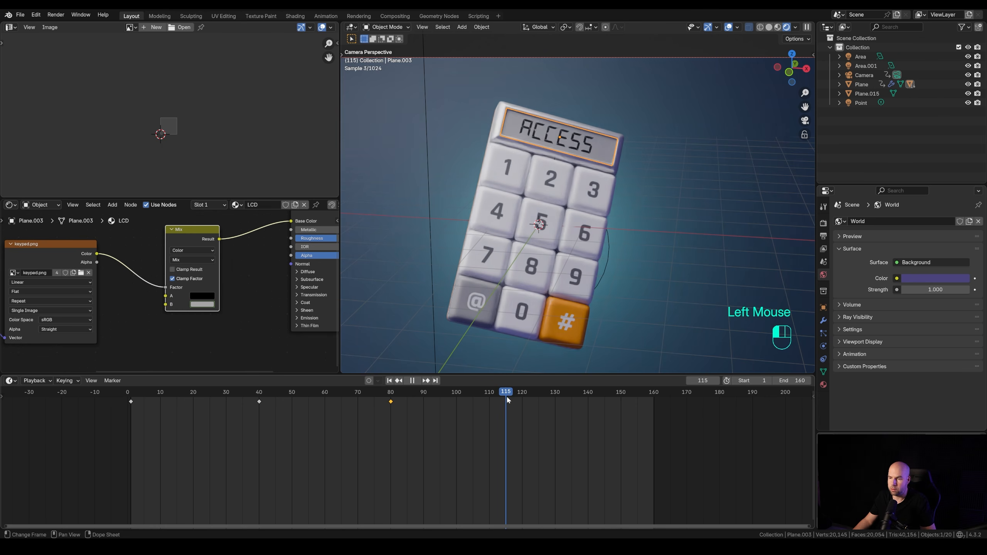
click(207, 307)
drag(219, 216, 194, 203)
scroll(214, 205, up, 12)
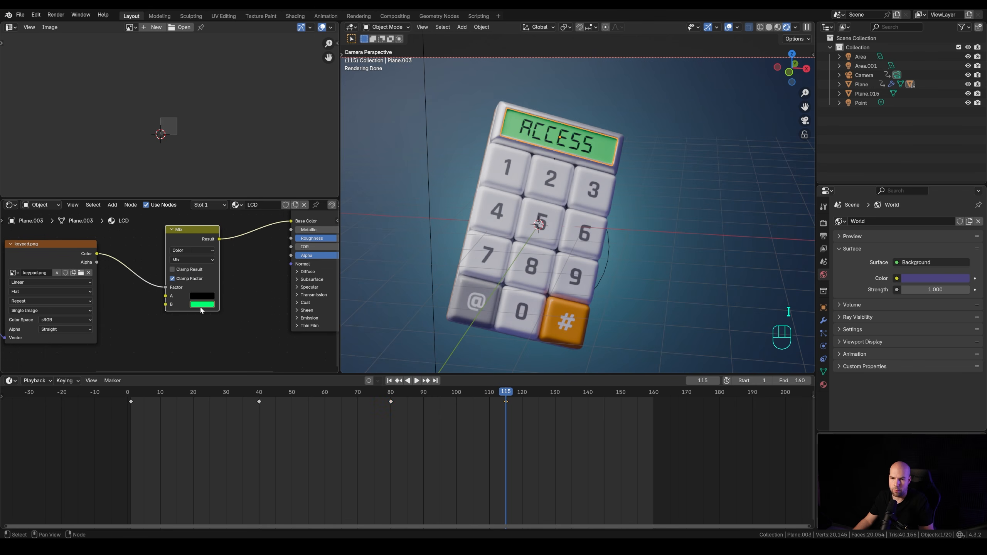
- Set all the LCD colour keyframes to constant interpolation and play back the animation to check the colour changes
drag(502, 393, 391, 401)
key(t)
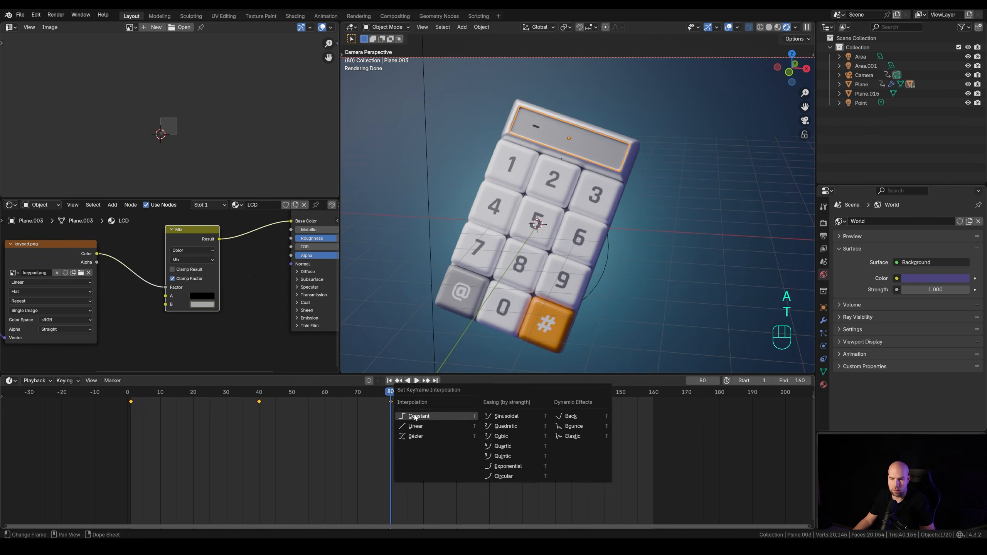
key(t)
click(375, 414)
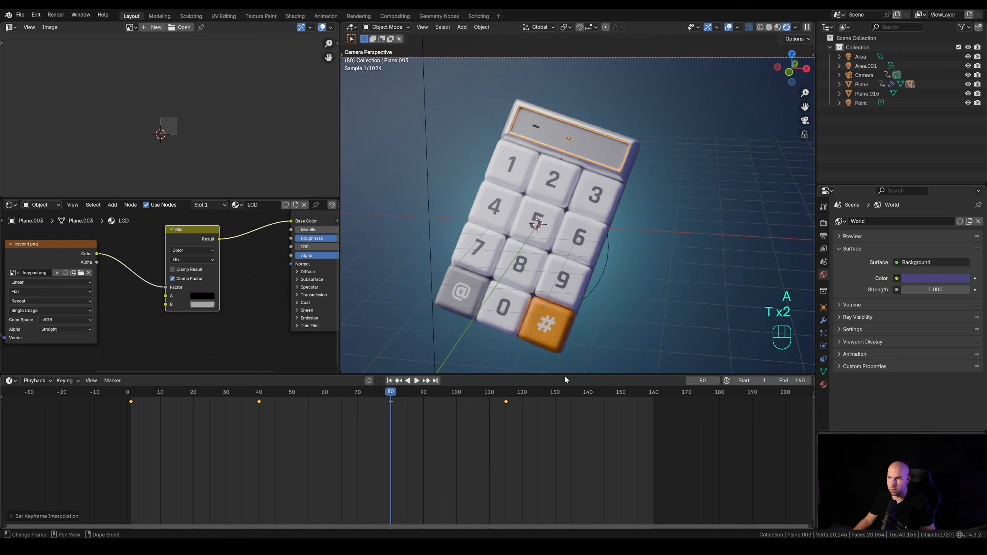
scroll(575, 210, down, 3)
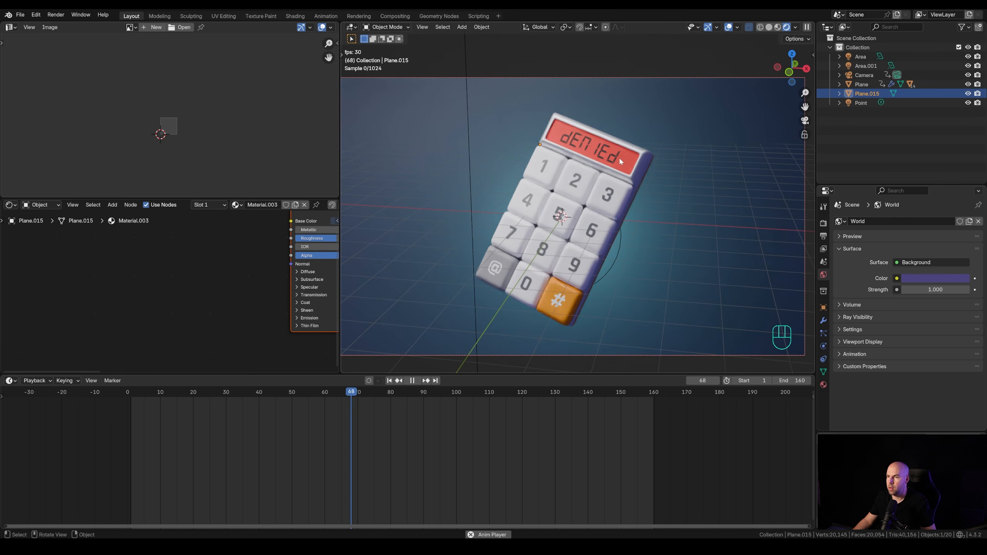
key(space)
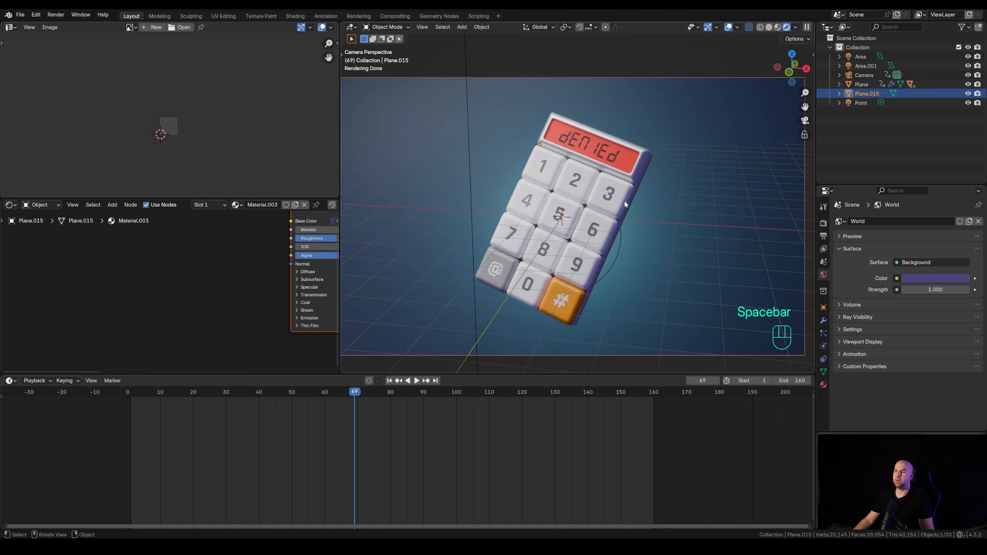
- Enable Motion Blur in the render settings and expand the Color Management settings
click(823, 224)
scroll(875, 321, down, 3)
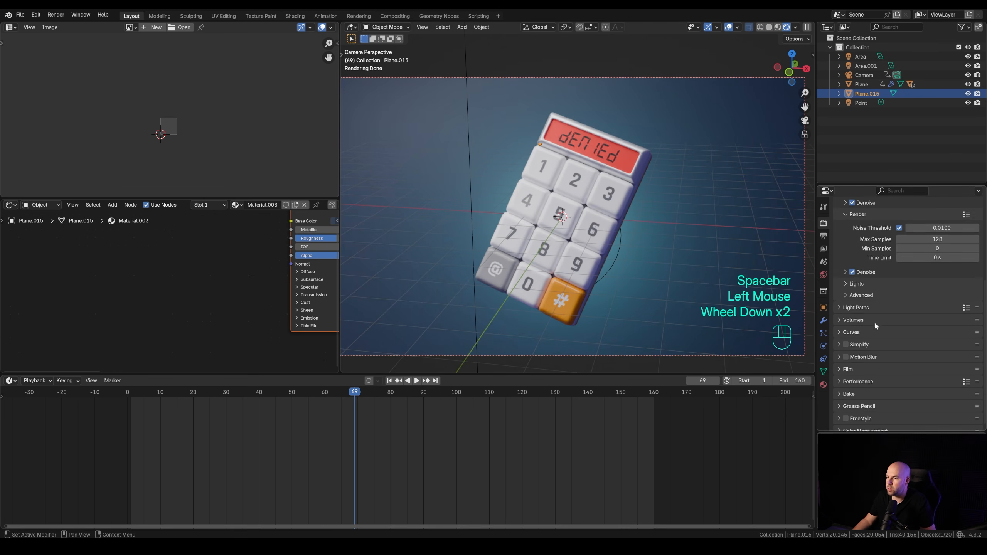
click(871, 425)
scroll(894, 389, down, 1)
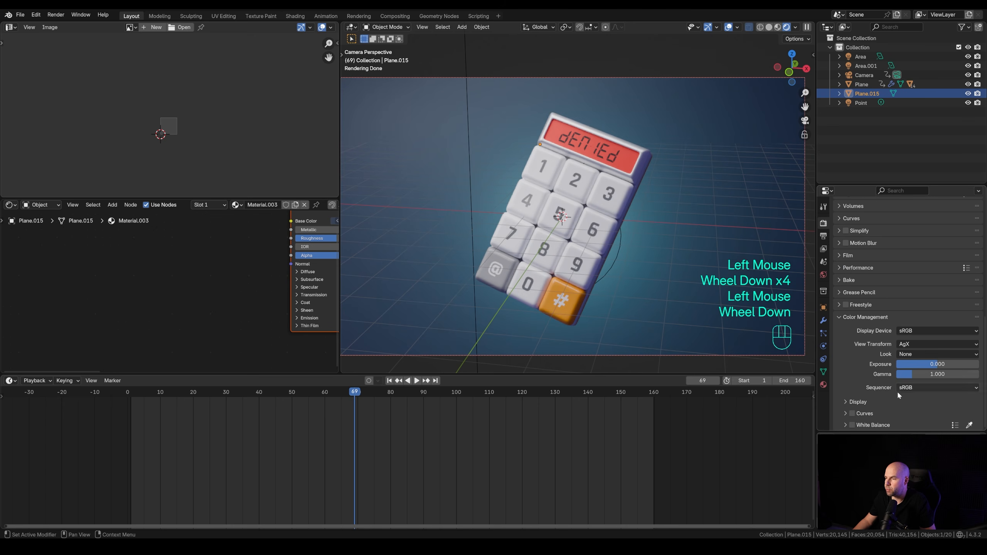
click(845, 243)
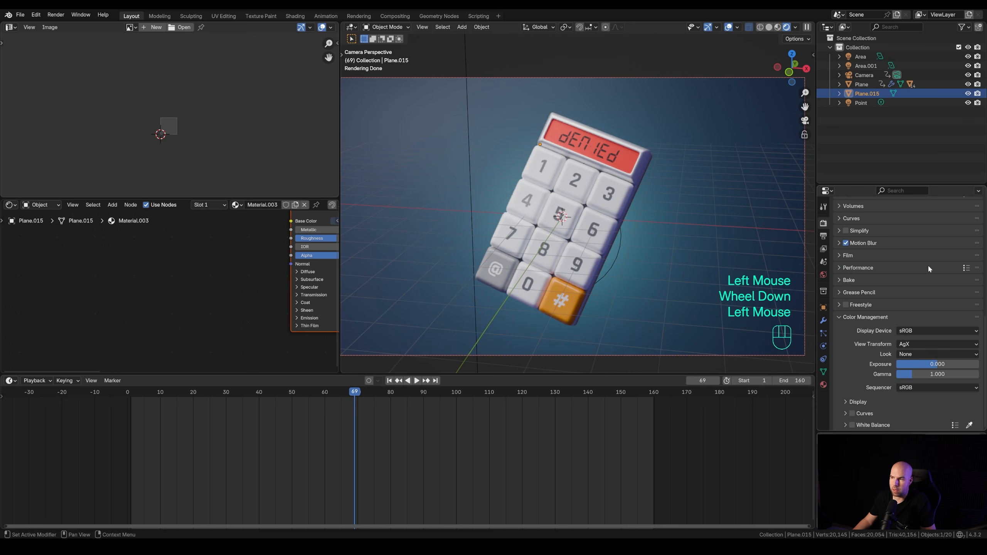
- Set the Color Management look to Medium High Contrast and the exposure to -0.368
click(920, 354)
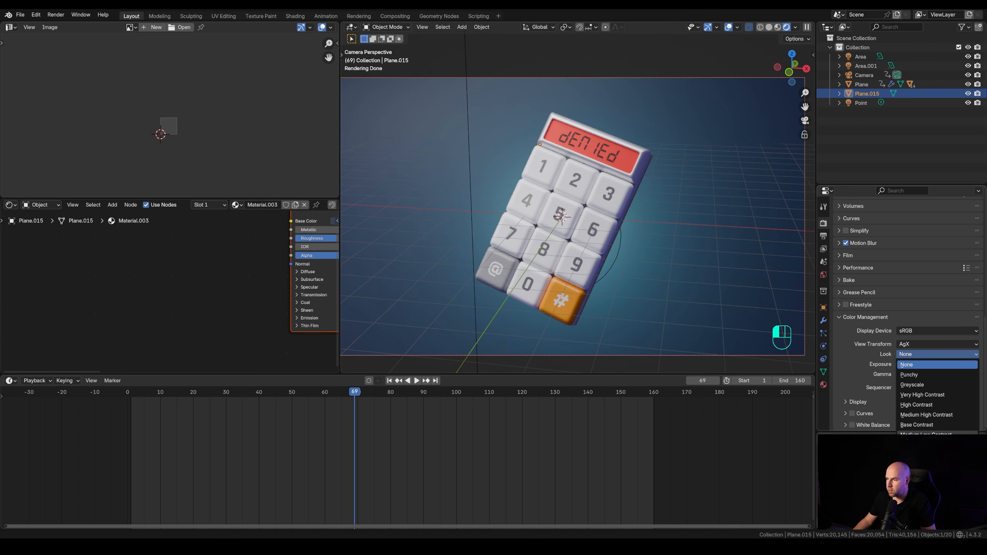
click(926, 415)
drag(938, 364, 935, 365)
- Move the Area.001 light beside the keypad to a new position
scroll(280, 265, down, 1)
scroll(272, 170, down, 1)
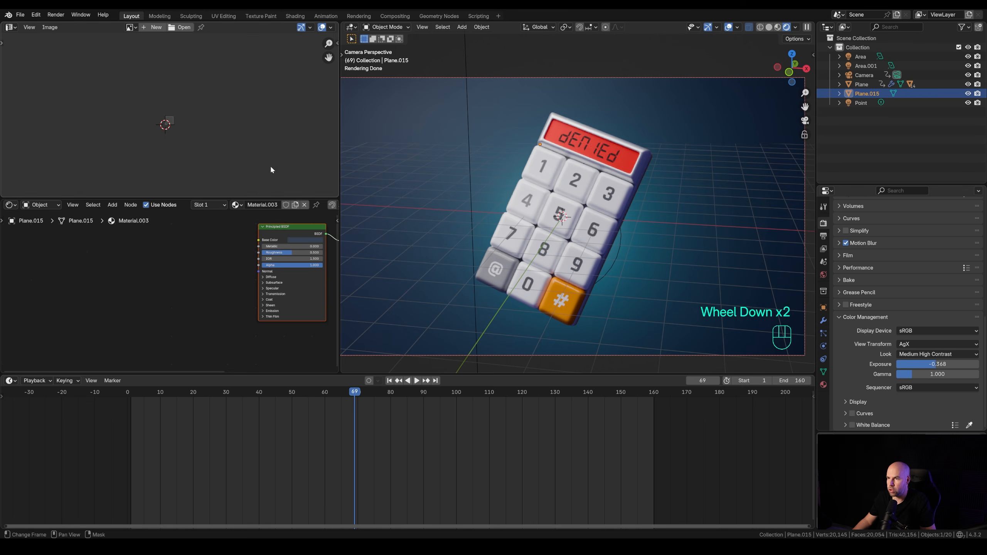
scroll(415, 105, down, 5)
click(422, 117)
key(g)
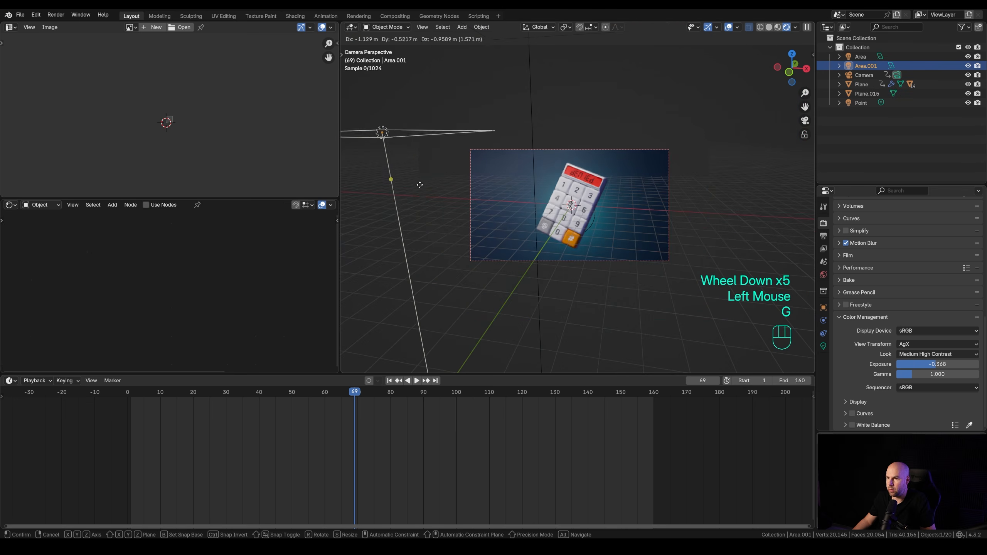
click(431, 173)
- Set the Area.001 light's colour to a bright sky blue
click(823, 346)
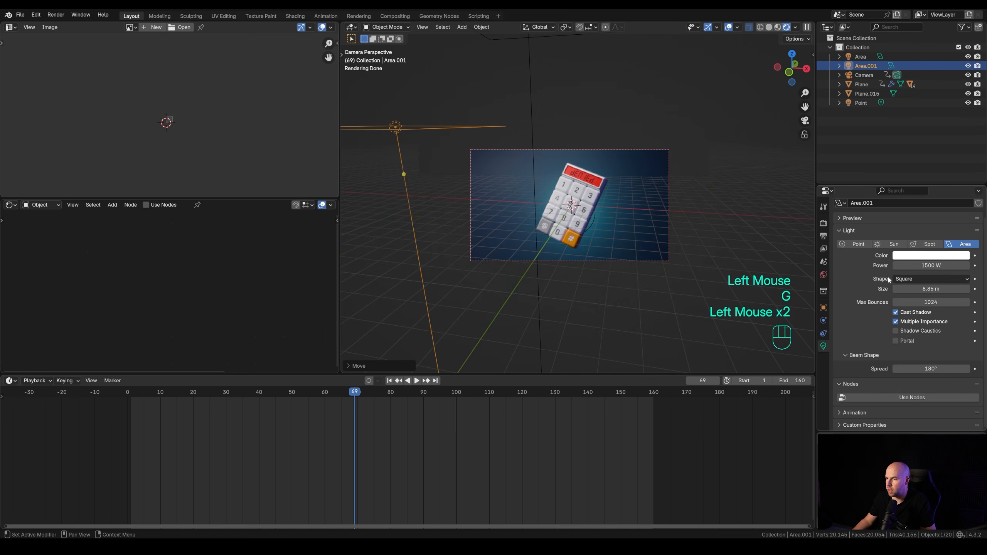
click(939, 257)
drag(920, 149, 928, 124)
scroll(563, 210, up, 2)
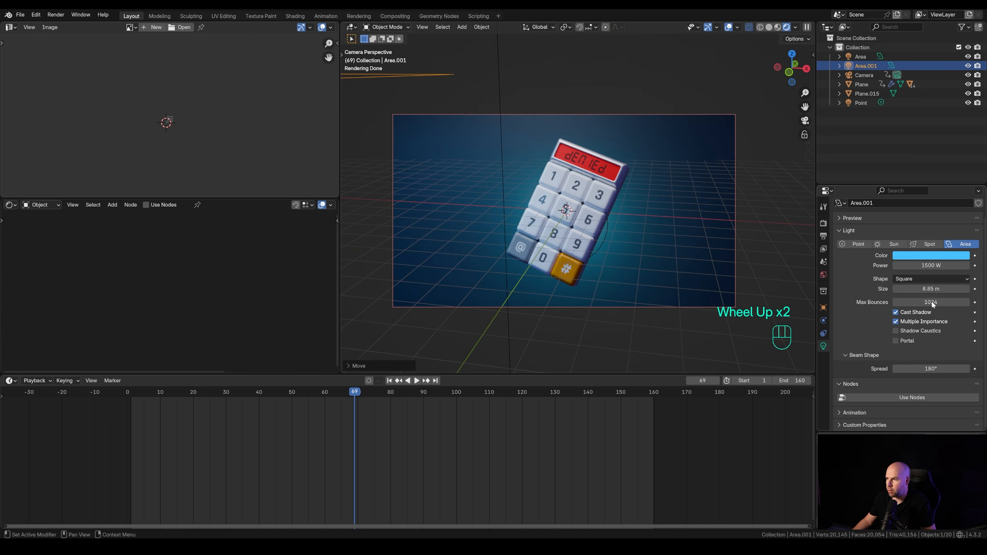
- Raise the Color Management exposure to 0.368
click(823, 222)
scroll(949, 414, down, 2)
drag(945, 405, 964, 405)
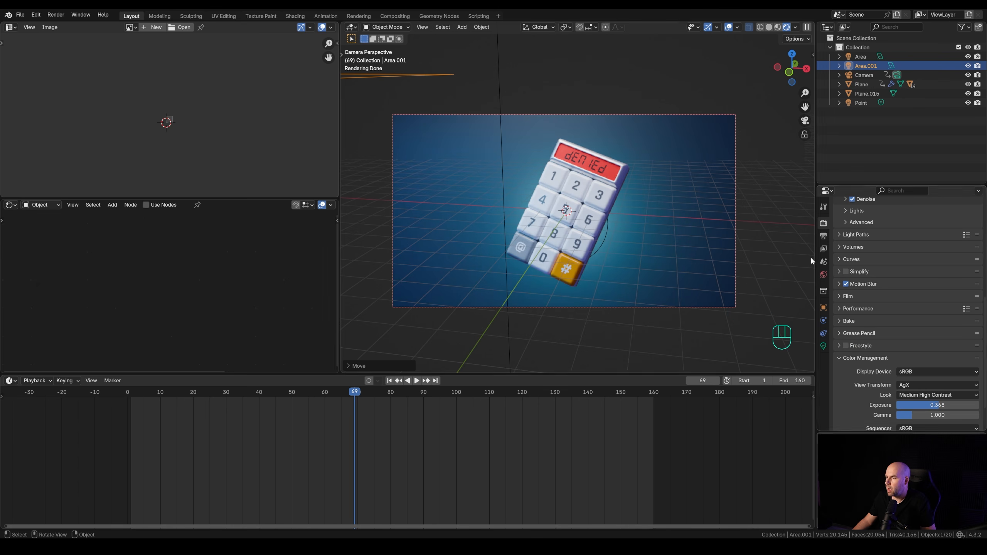
- Set the render output's file format to FFmpeg Video and its encoding container to MPEG-4
click(823, 237)
click(947, 335)
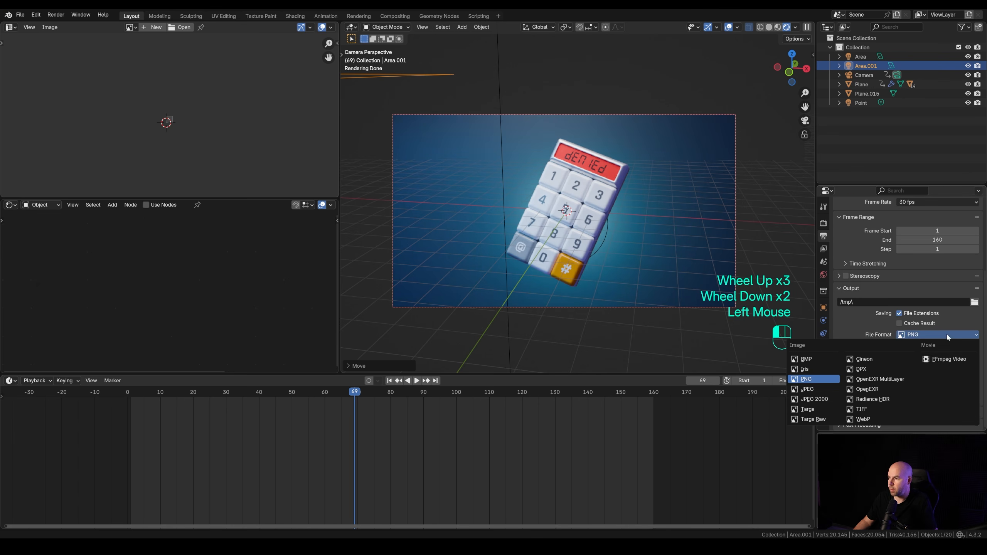
click(948, 358)
scroll(878, 352, down, 1)
click(902, 399)
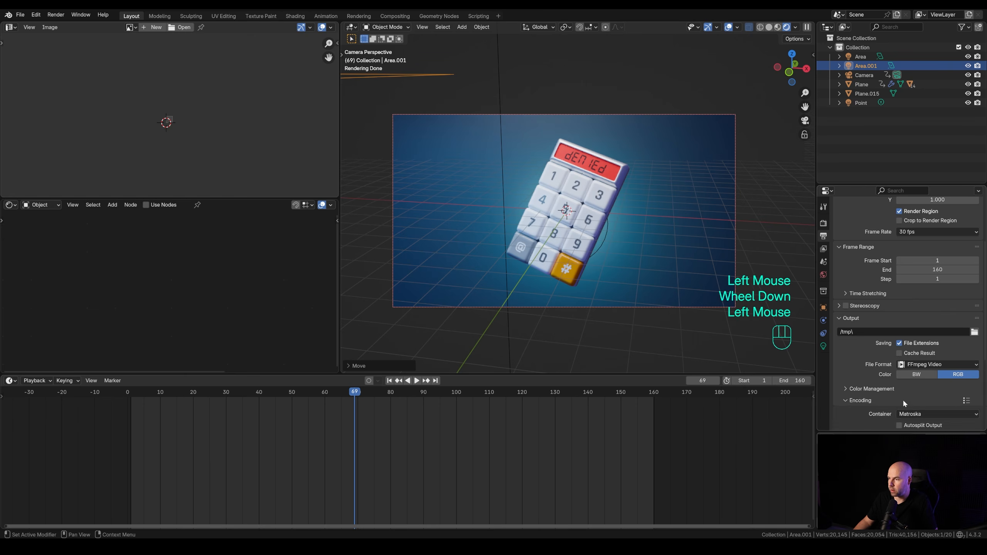
scroll(923, 357, down, 1)
click(932, 341)
click(929, 372)
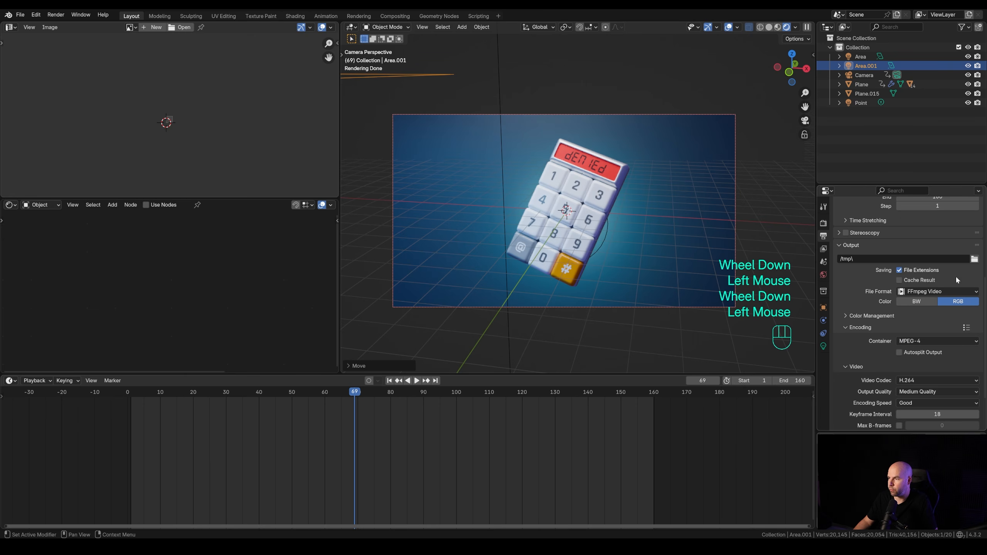
- Check the render output path and bring up the render commands
double_click(959, 259)
click(843, 280)
click(51, 15)
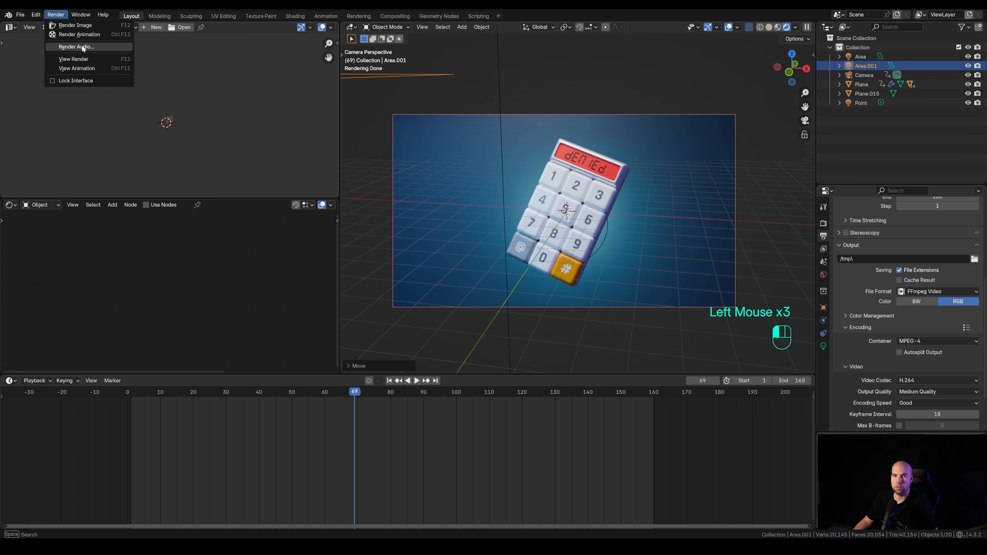